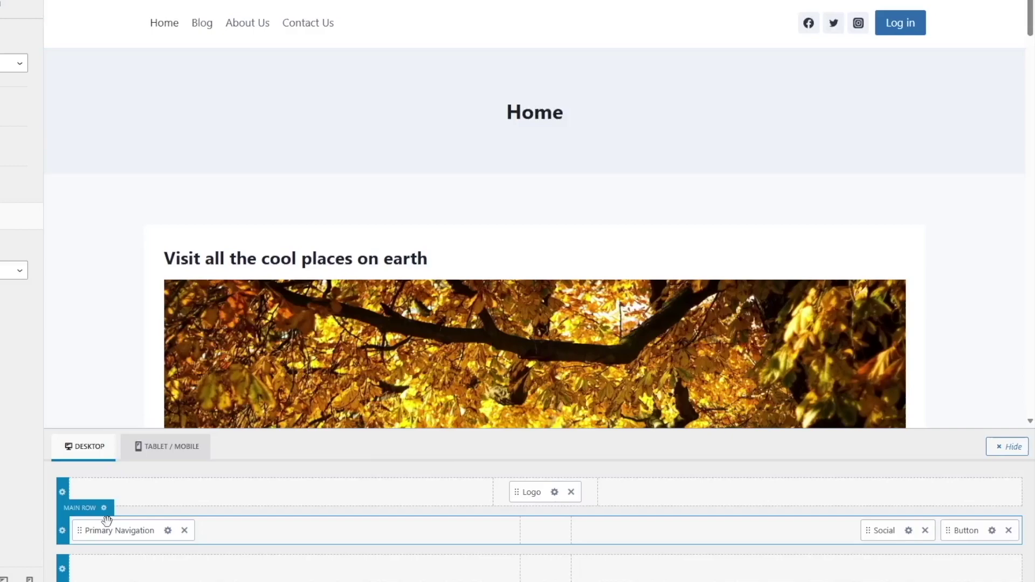
Move the Logo item from the header's top row to the left end of the main row.
drag(517, 492, 110, 535)
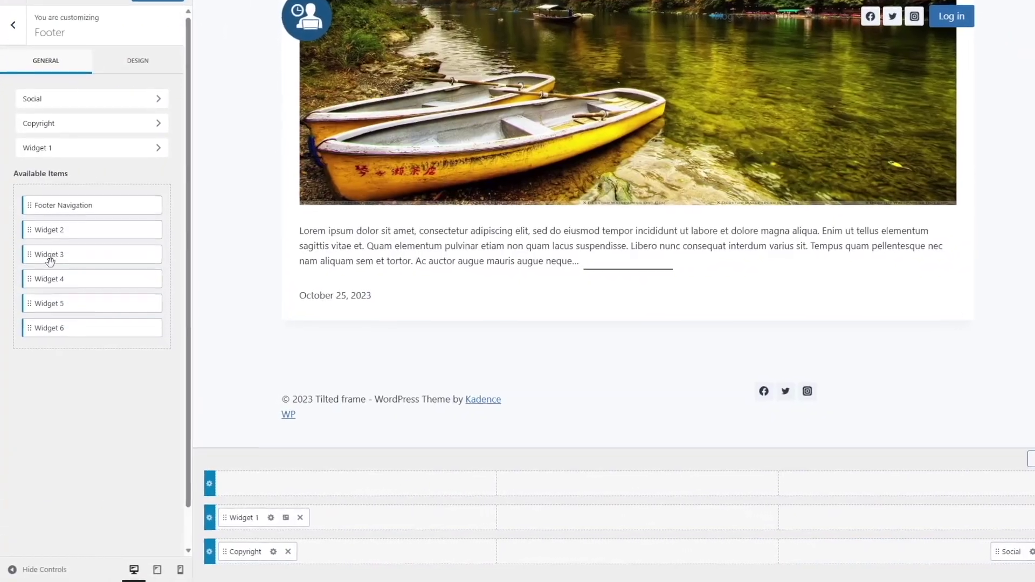
Add the Widget 2 item to the middle column of the footer's middle row.
drag(49, 230, 621, 517)
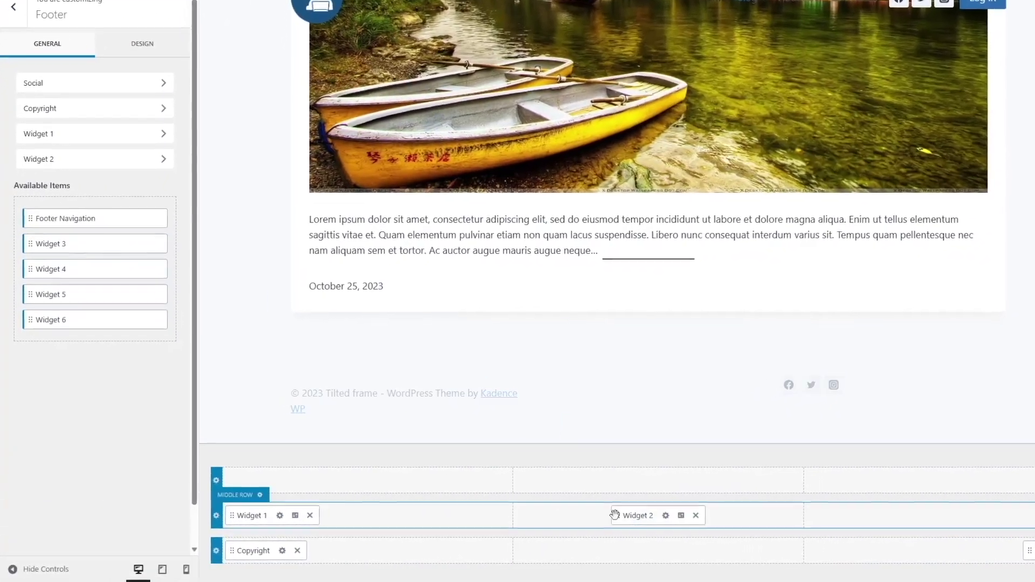
click(266, 524)
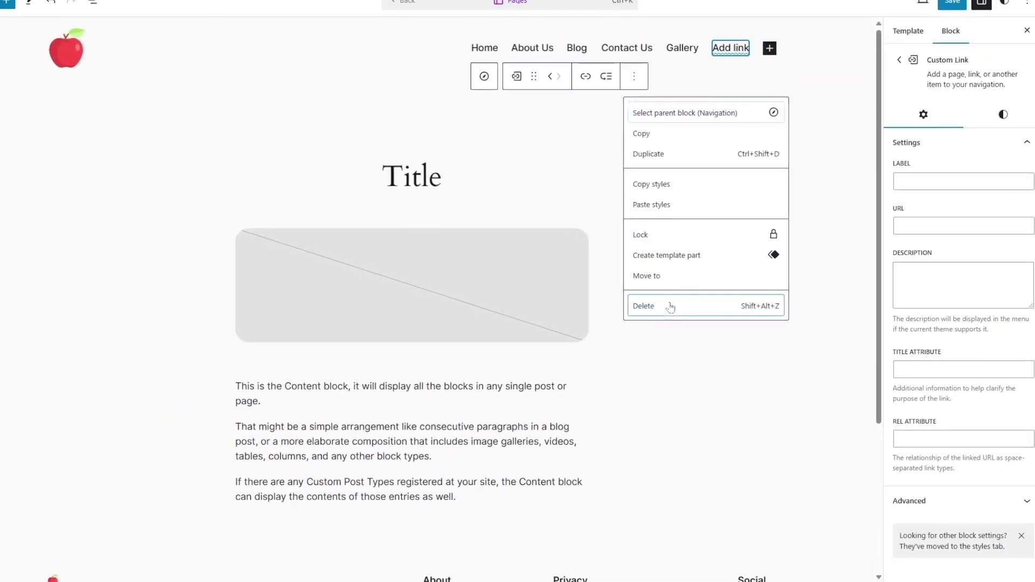
Delete the empty custom link from the header navigation.
click(671, 307)
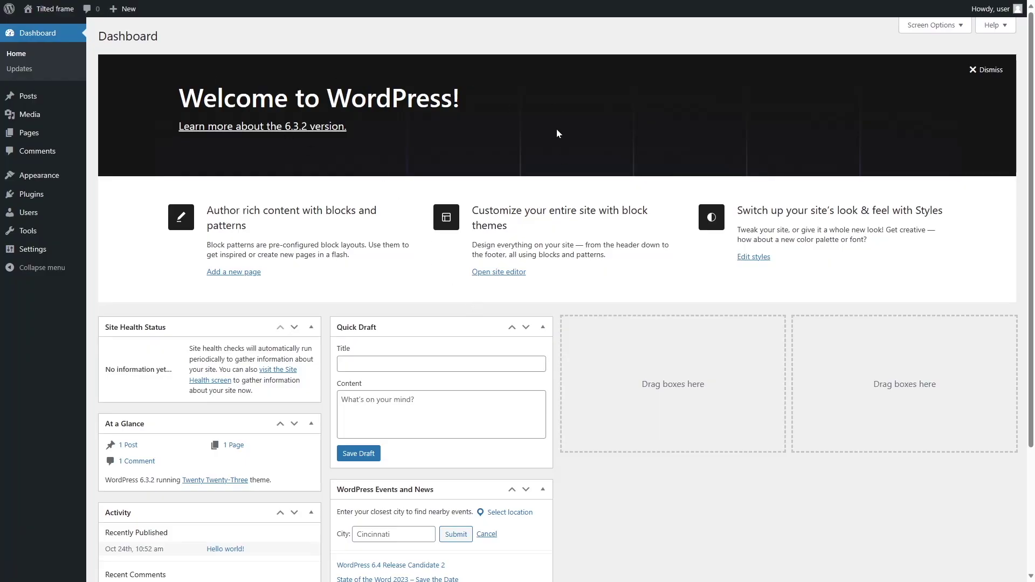
View the site's front page with the current theme's header and footer, and return to the dashboard.
mouse_move(61, 14)
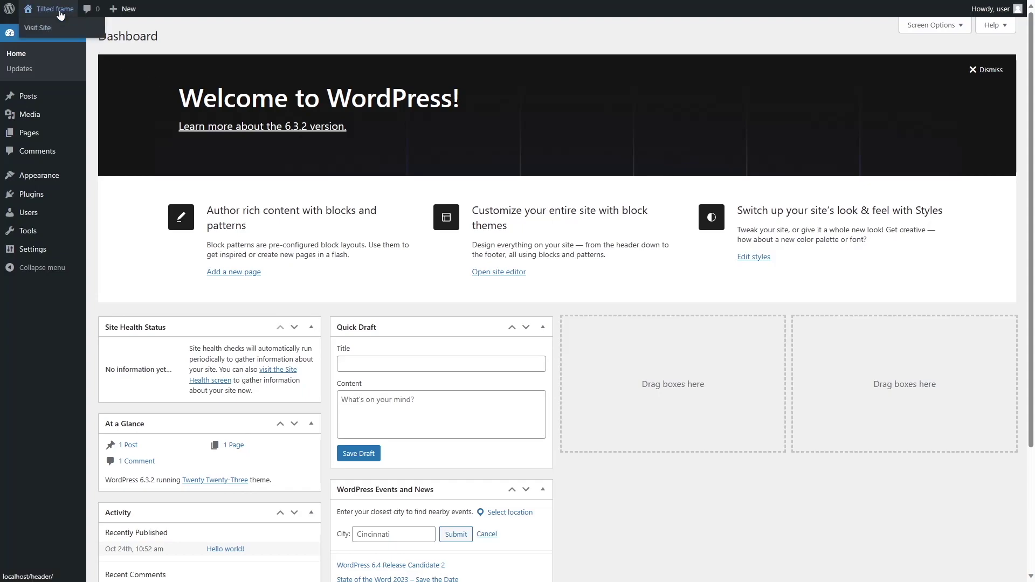
click(39, 28)
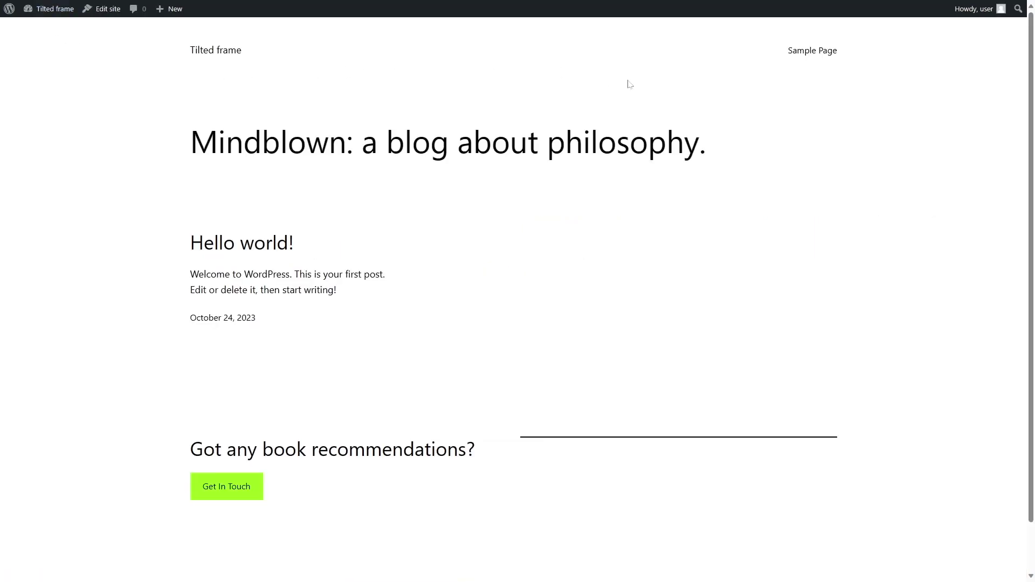
scroll(439, 157, down, 1)
scroll(439, 157, up, 1)
key(alt+Left)
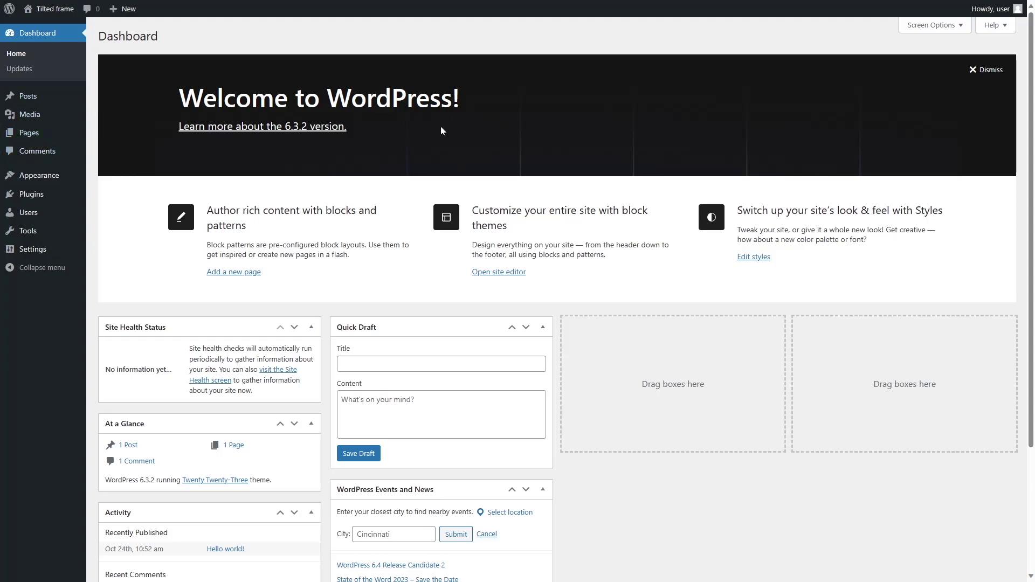
Install the Kadence theme from the theme directory and activate it.
mouse_move(11, 178)
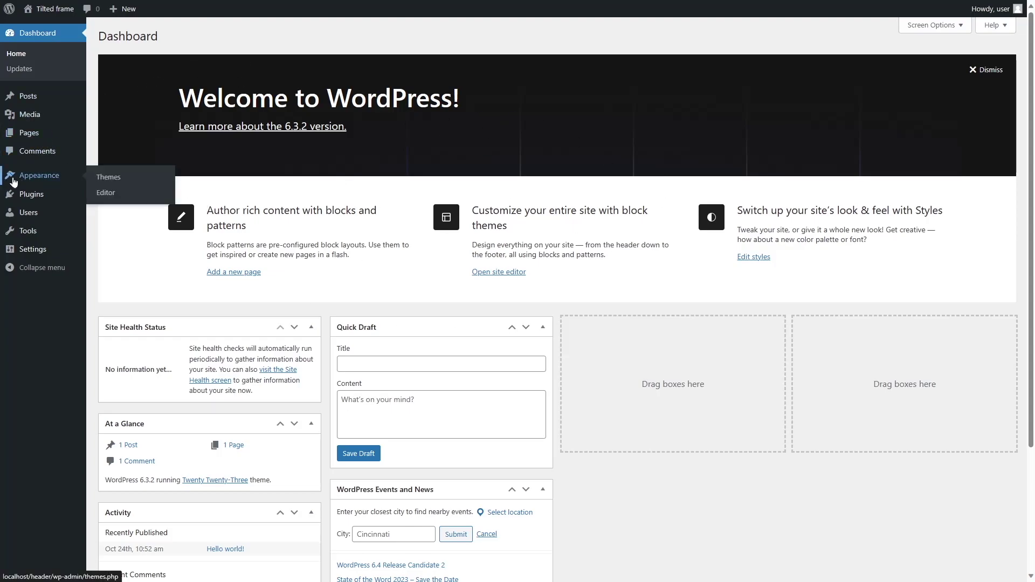
click(108, 182)
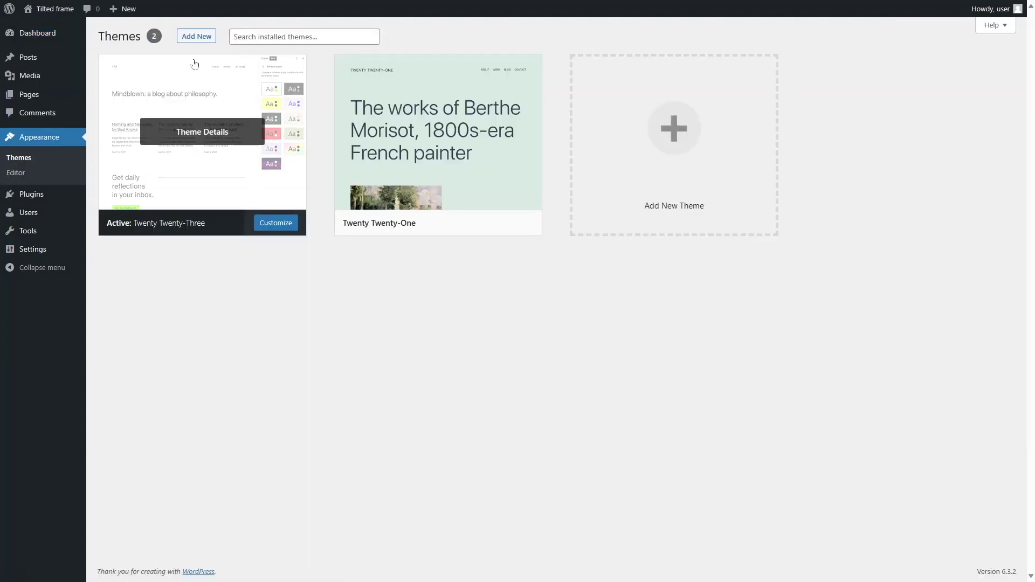
click(198, 39)
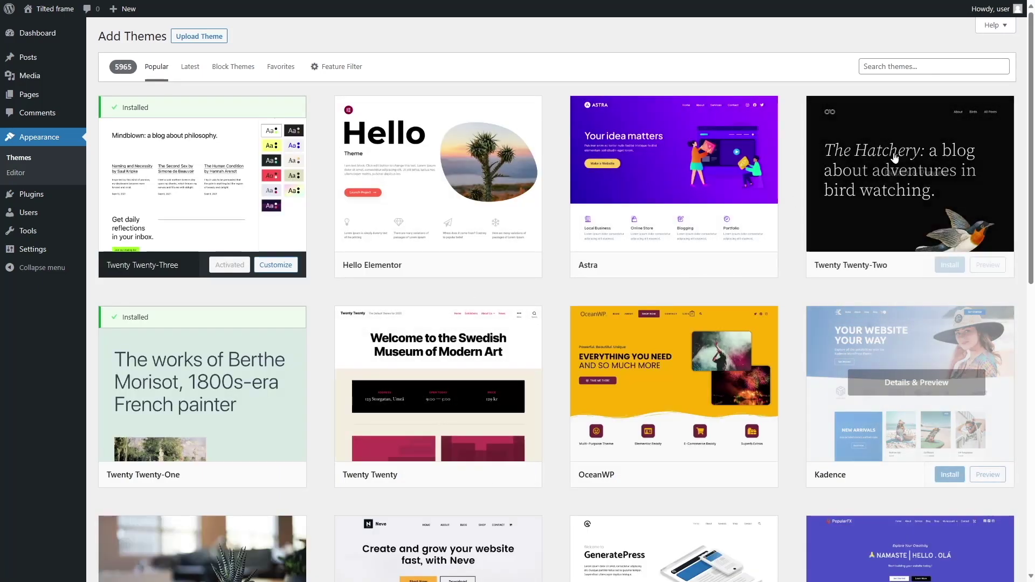
click(874, 66)
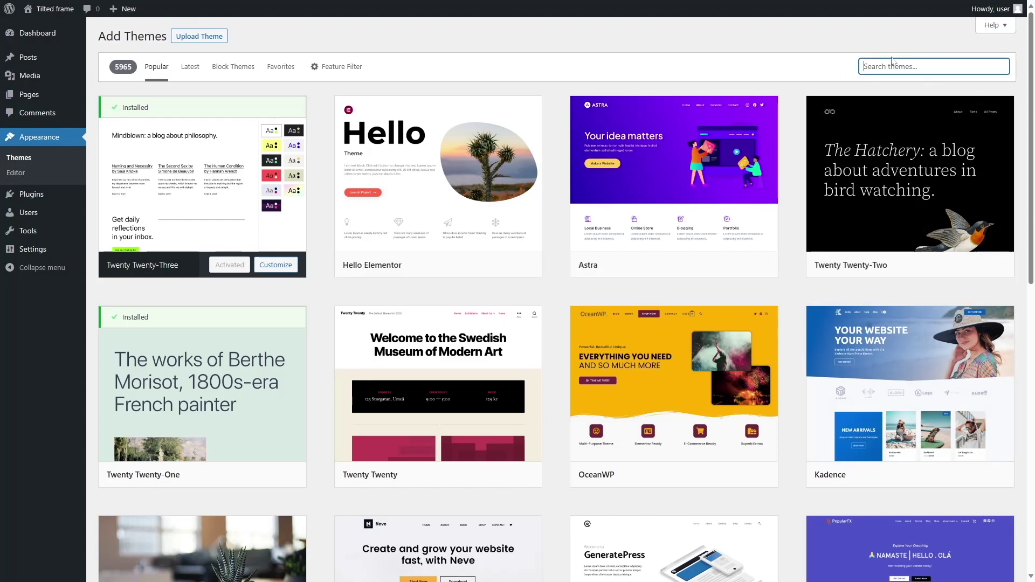
mouse_move(861, 372)
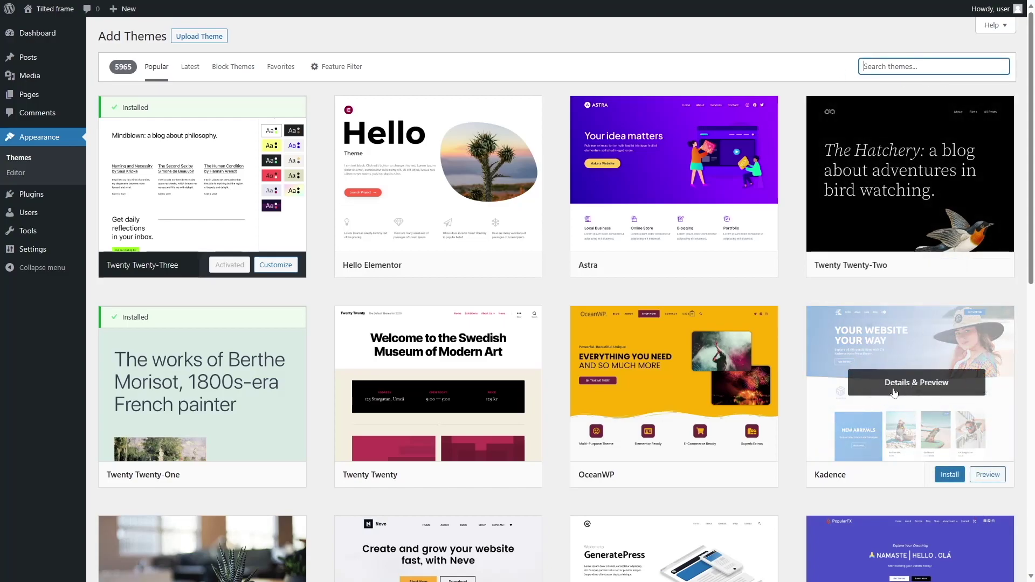
click(948, 479)
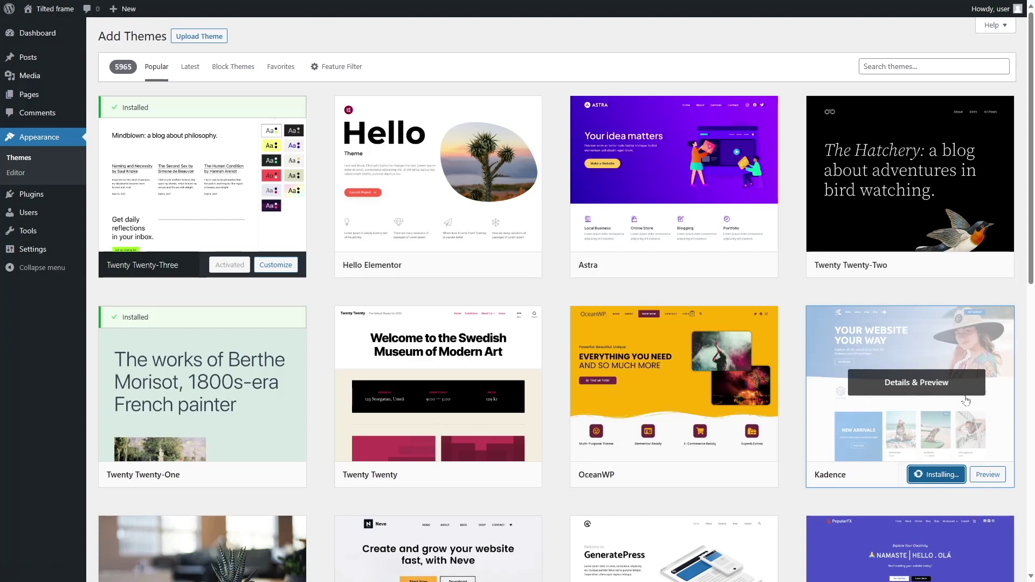
click(939, 479)
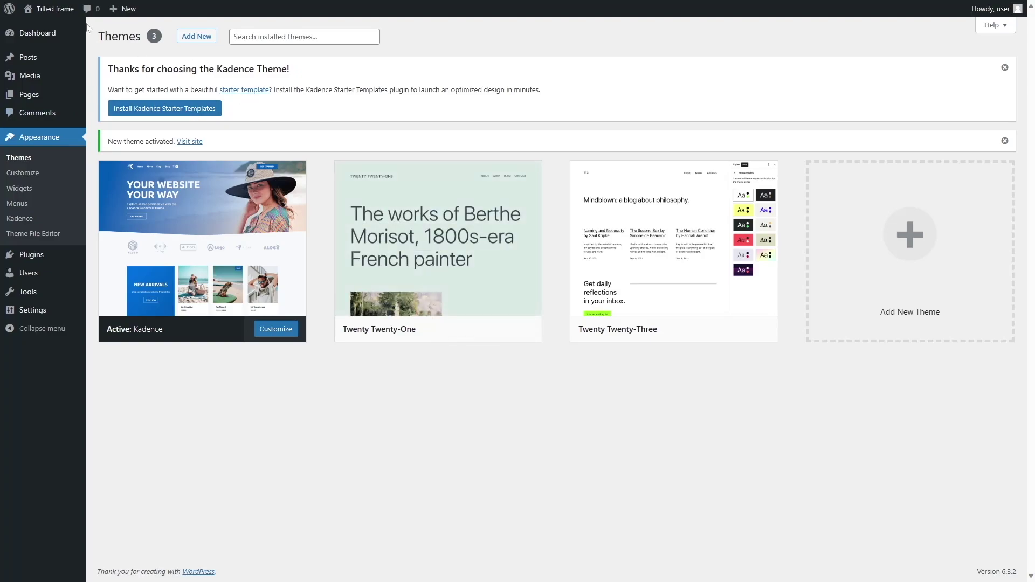
View the live site and its Hello world! post with the Kadence theme applied.
mouse_move(48, 11)
click(47, 30)
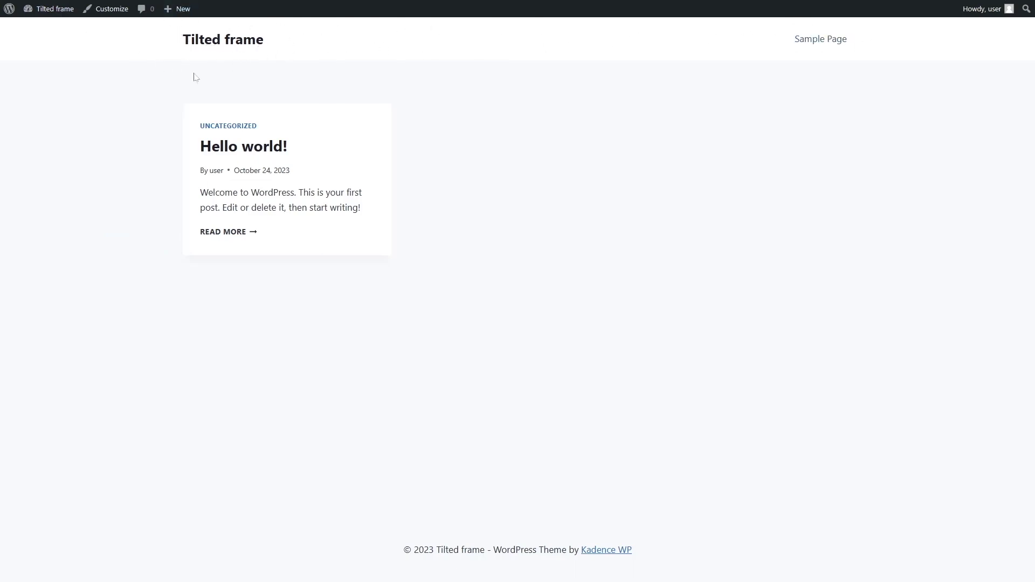
click(232, 153)
scroll(237, 183, down, 5)
scroll(238, 181, up, 5)
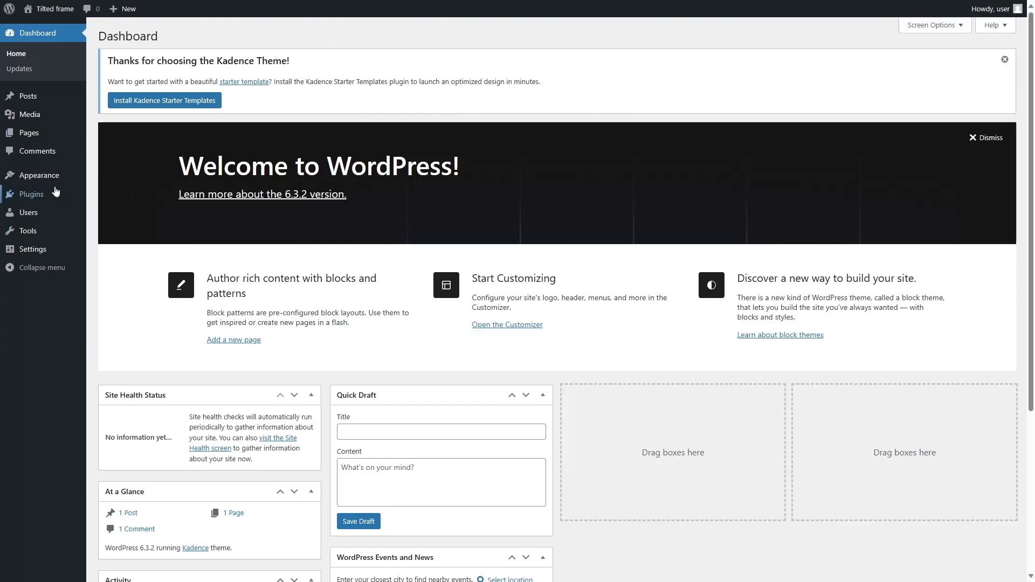
Open the Header settings in the theme customizer from the live site.
mouse_move(54, 176)
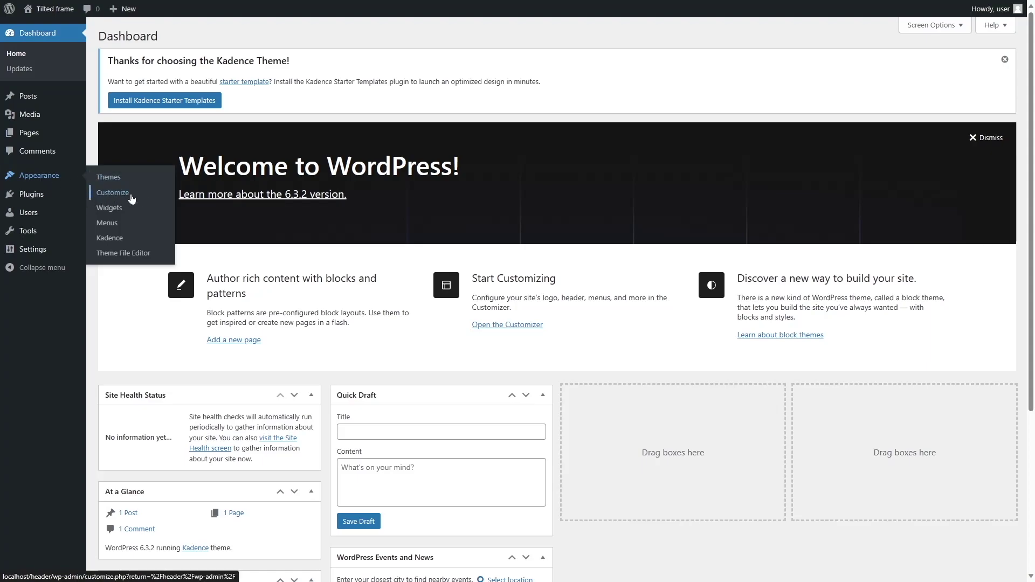
click(49, 32)
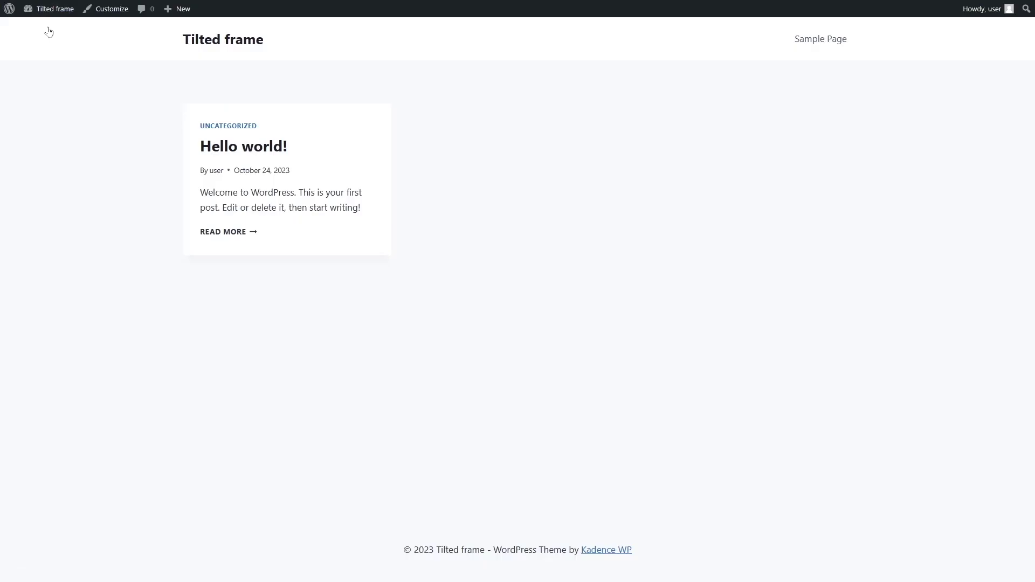
click(107, 11)
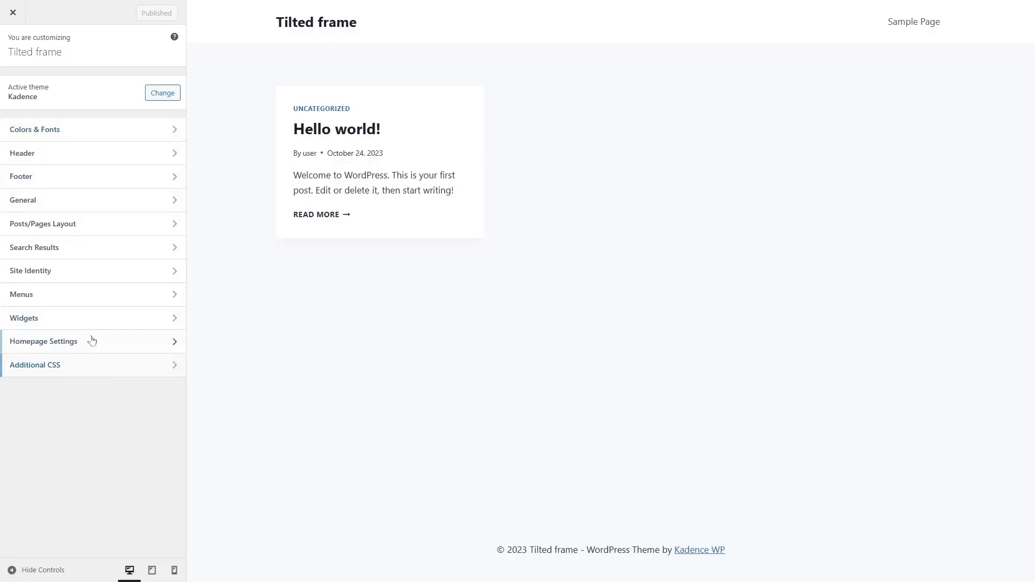
click(68, 157)
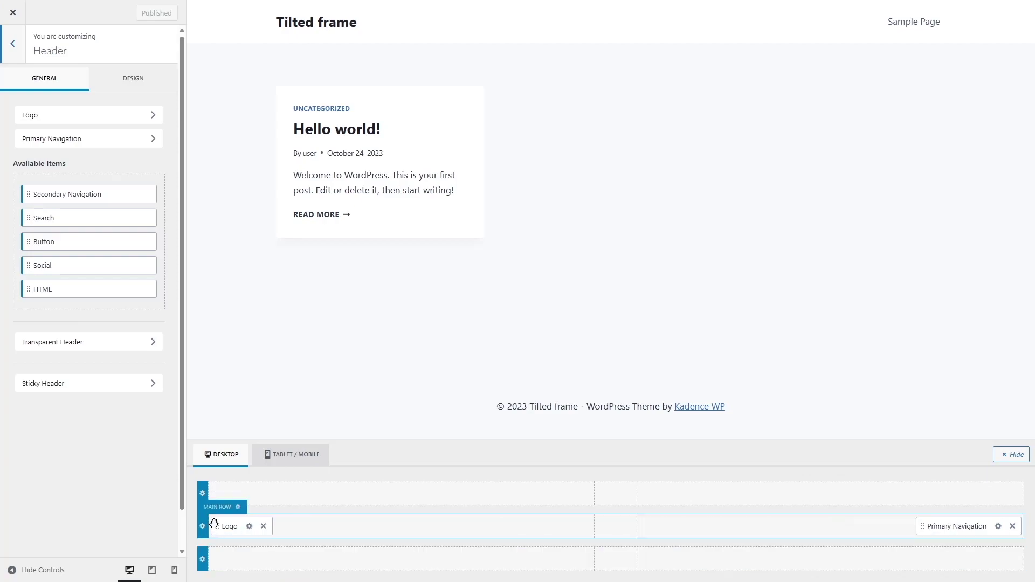
Try the Logo item in the center of the header's main row and return it to the left end.
drag(214, 527, 595, 531)
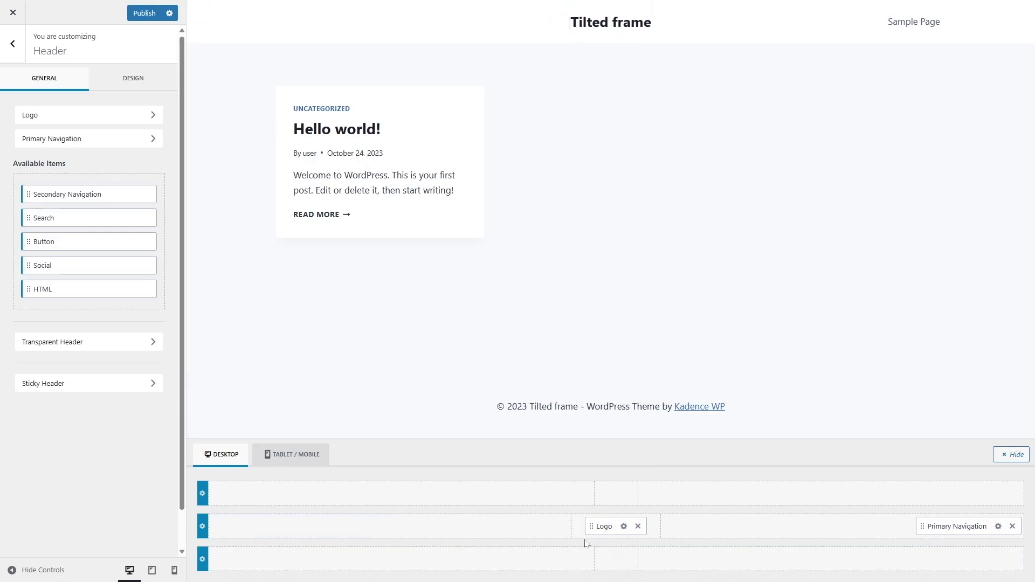
drag(590, 528, 218, 529)
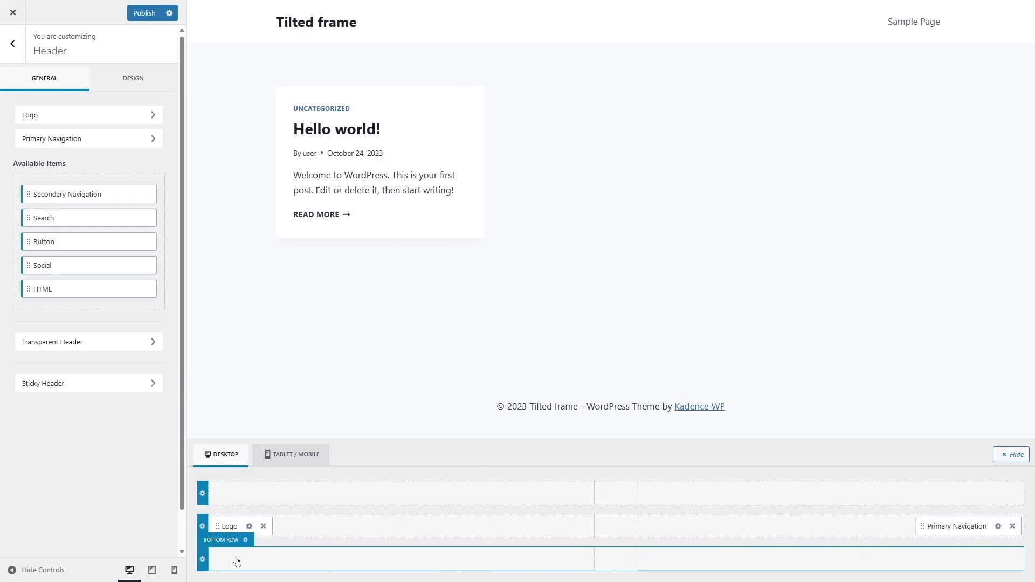
Check the header's tablet and mobile layout and return to the desktop layout.
click(302, 456)
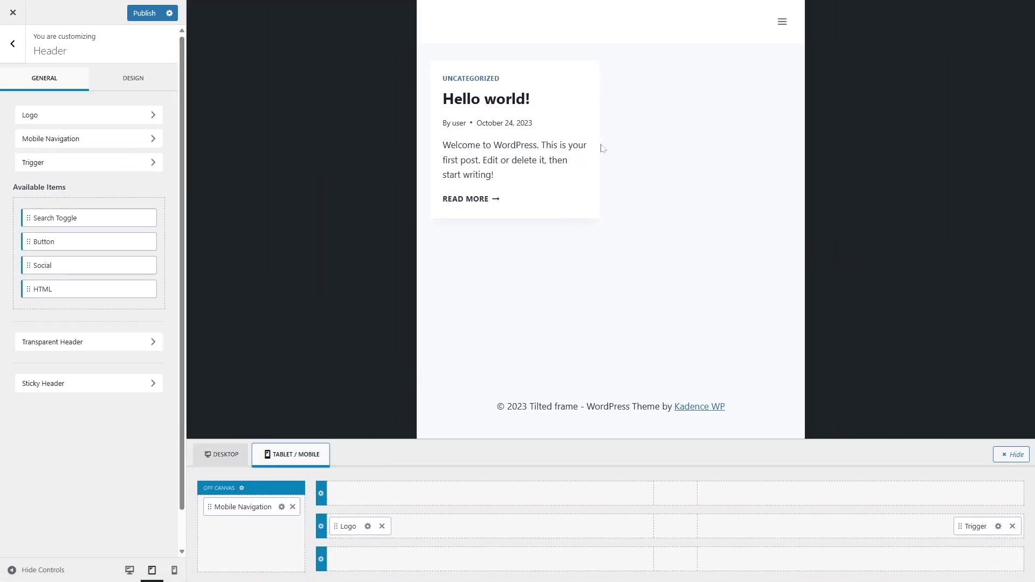
click(229, 456)
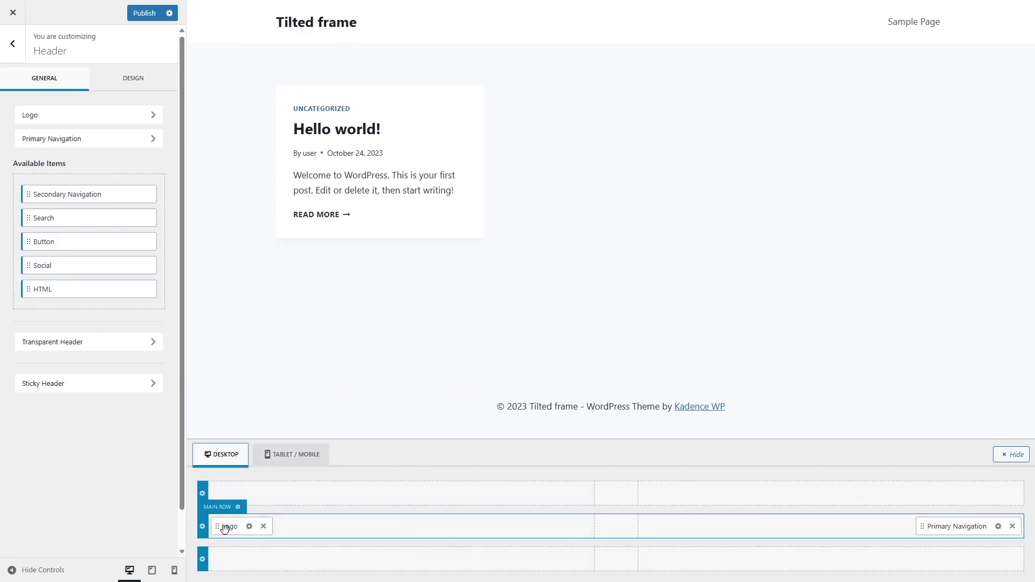
Select attendance.png from the media library as the header logo.
click(249, 527)
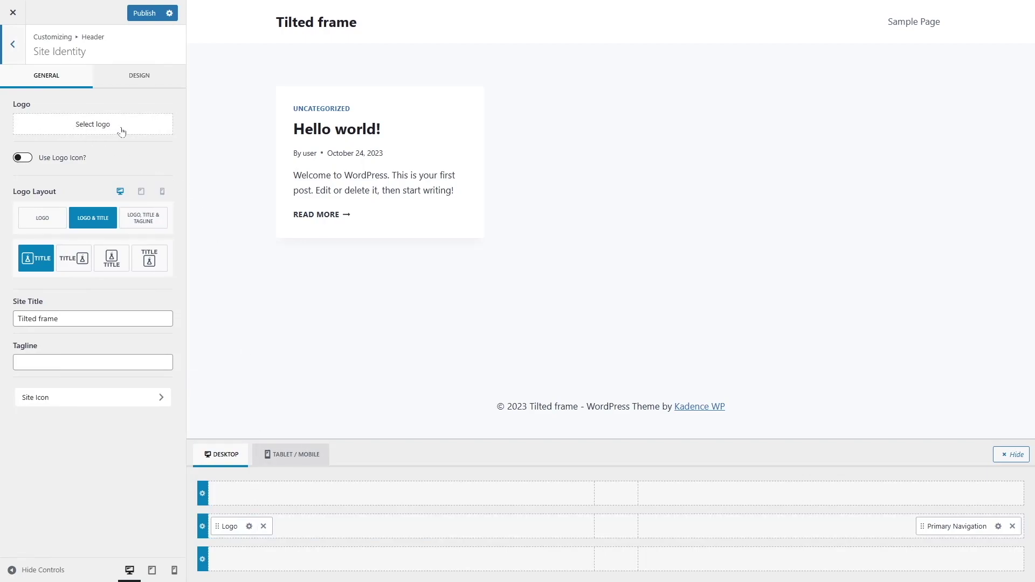
click(83, 134)
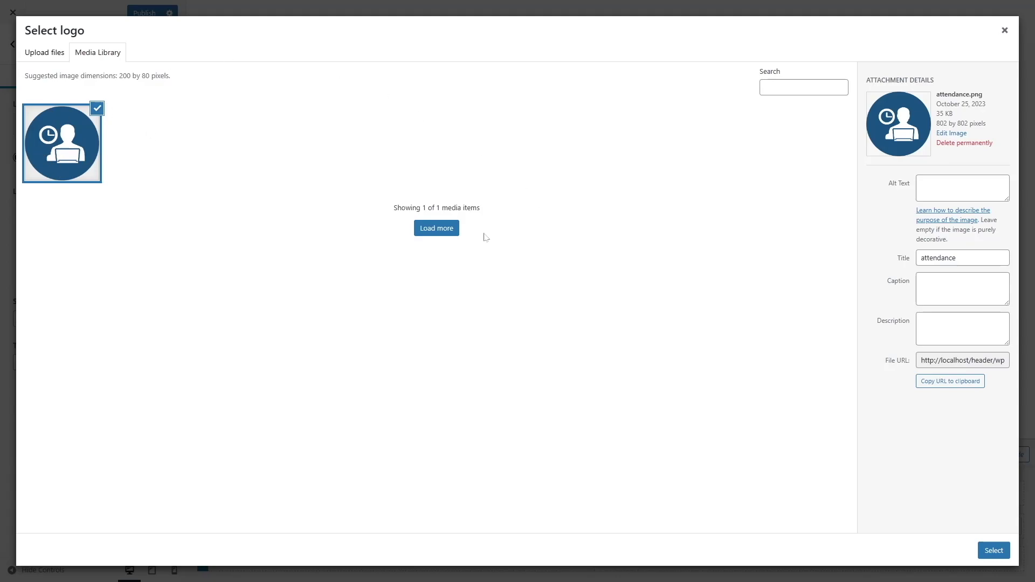
click(993, 550)
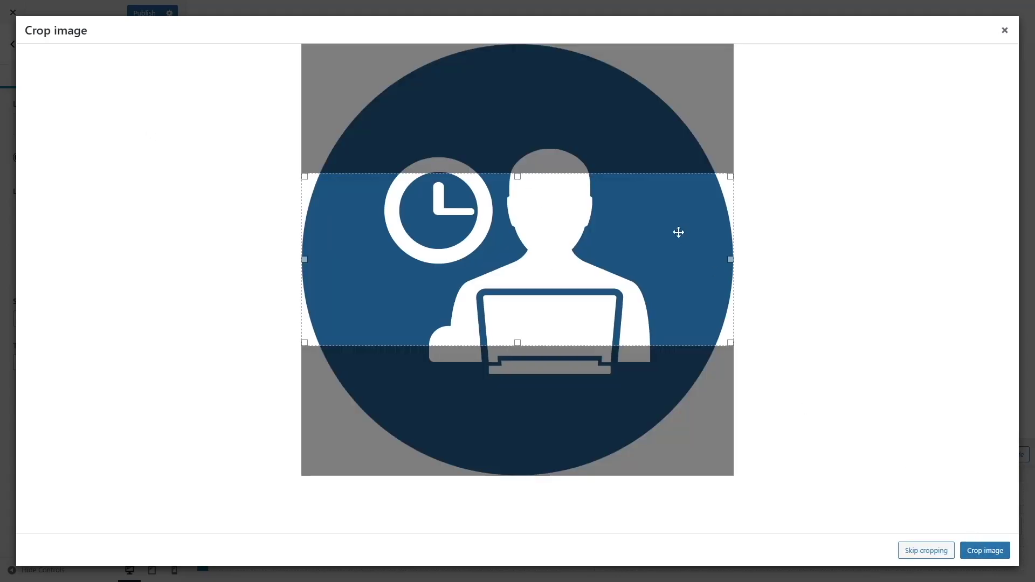
drag(504, 241, 504, 165)
drag(730, 183, 634, 187)
drag(421, 272, 322, 404)
drag(485, 296, 520, 312)
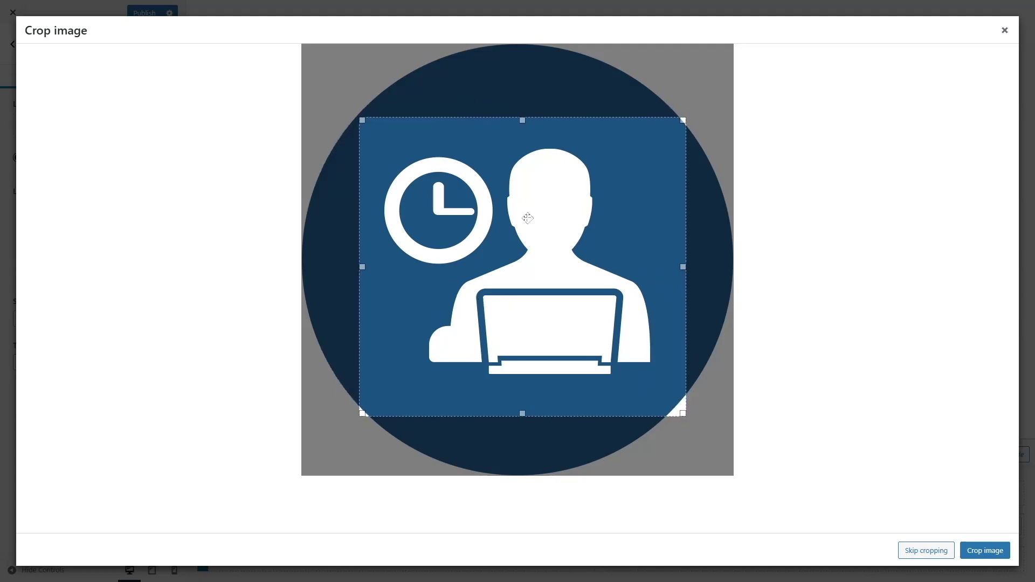
Use the logo image without cropping and set its desktop maximum width to 90 px.
click(925, 558)
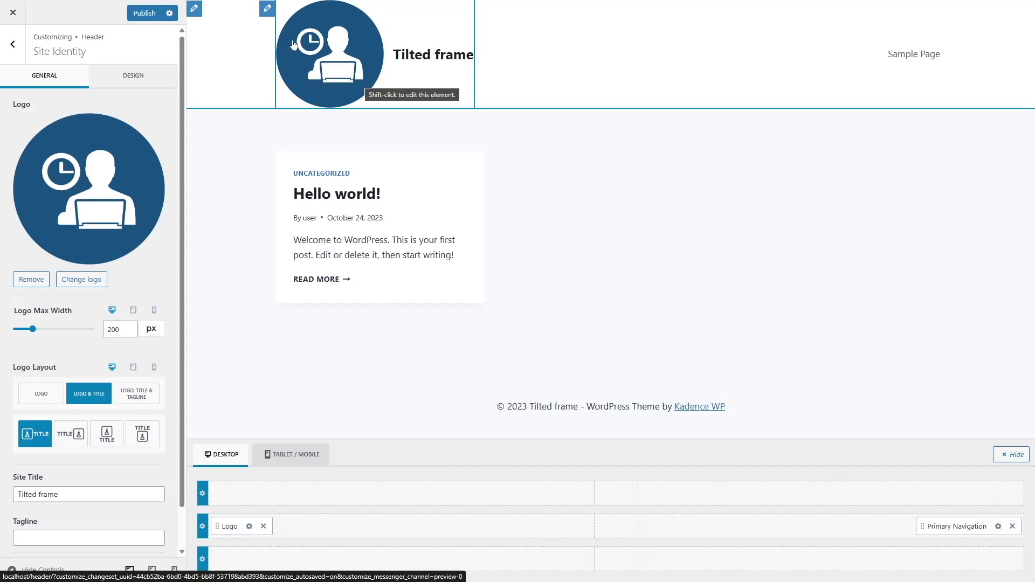
click(33, 330)
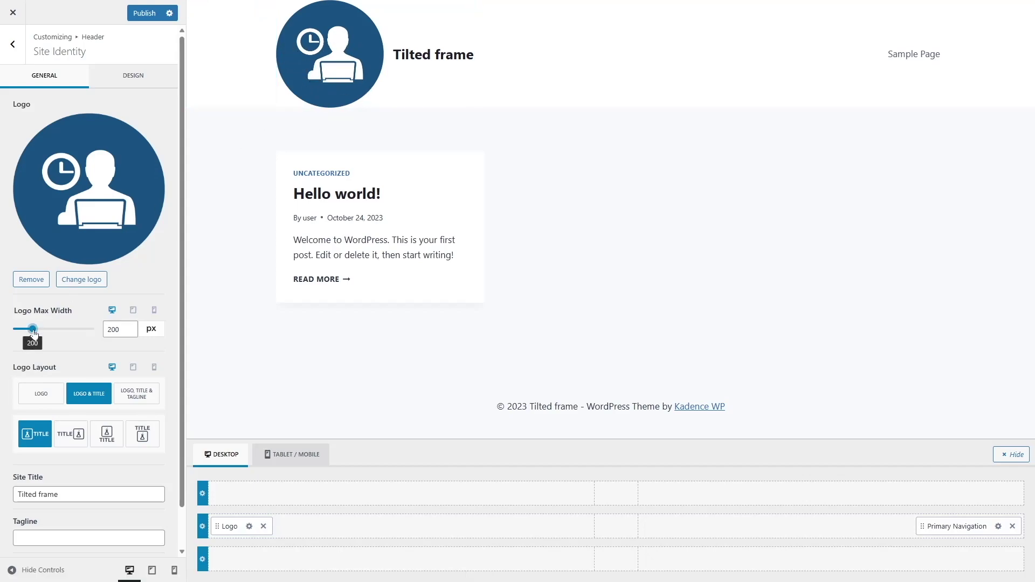
drag(33, 332, 25, 331)
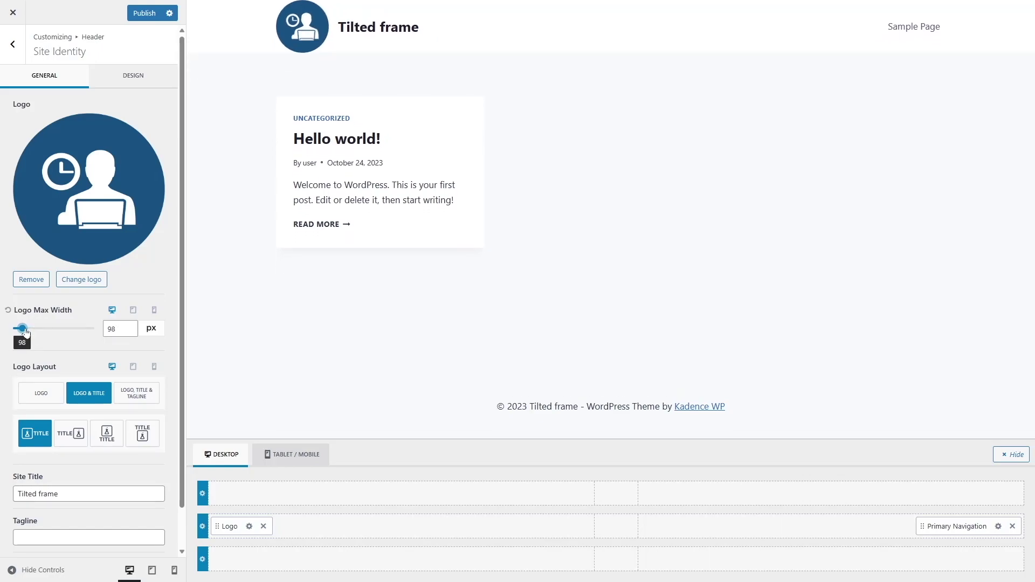
drag(26, 332, 26, 332)
click(128, 326)
key(BackSpace)
text(0)
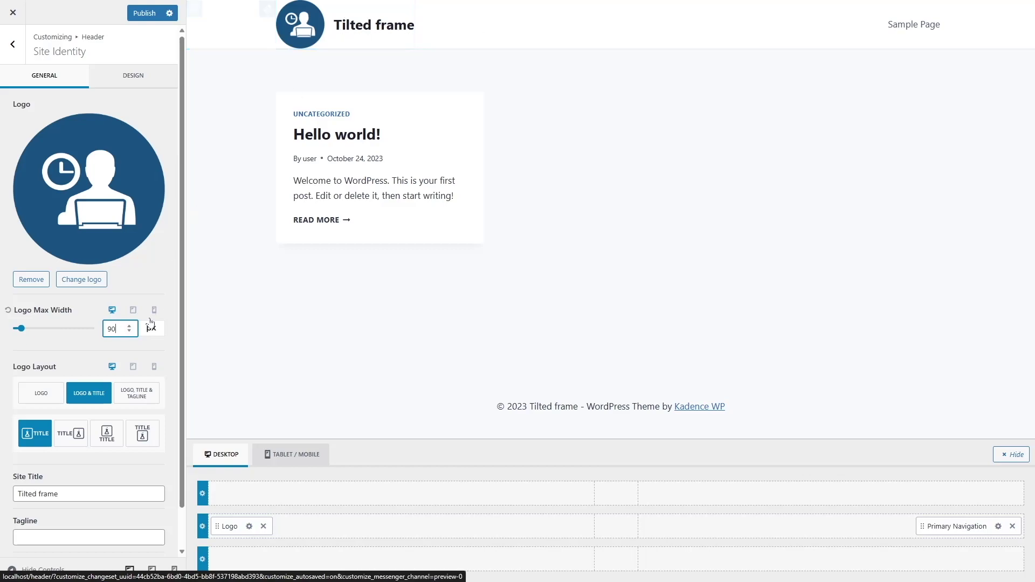
Set the logo layout to Logo only and give the logo a top padding of 10 px.
click(54, 395)
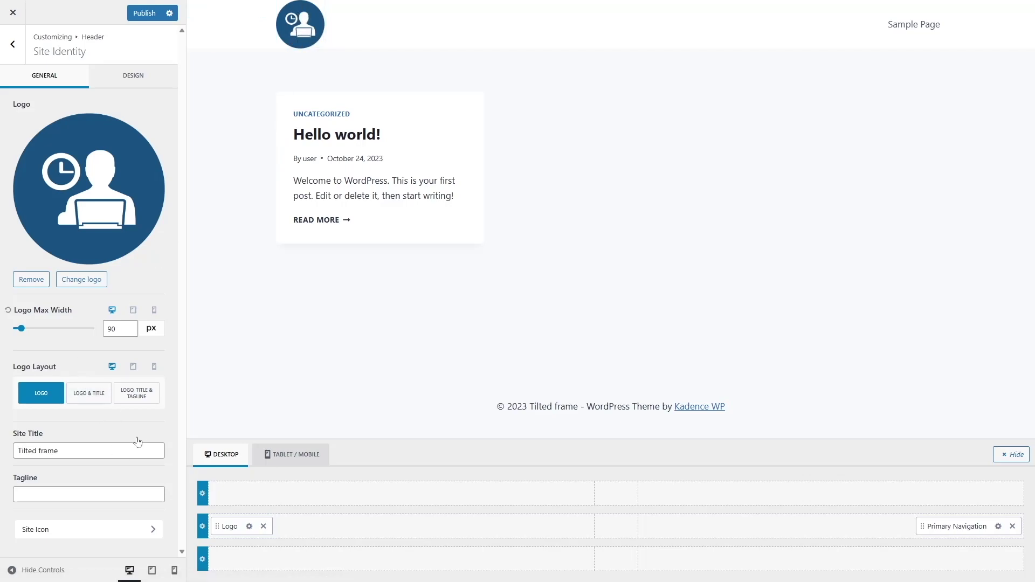
click(120, 82)
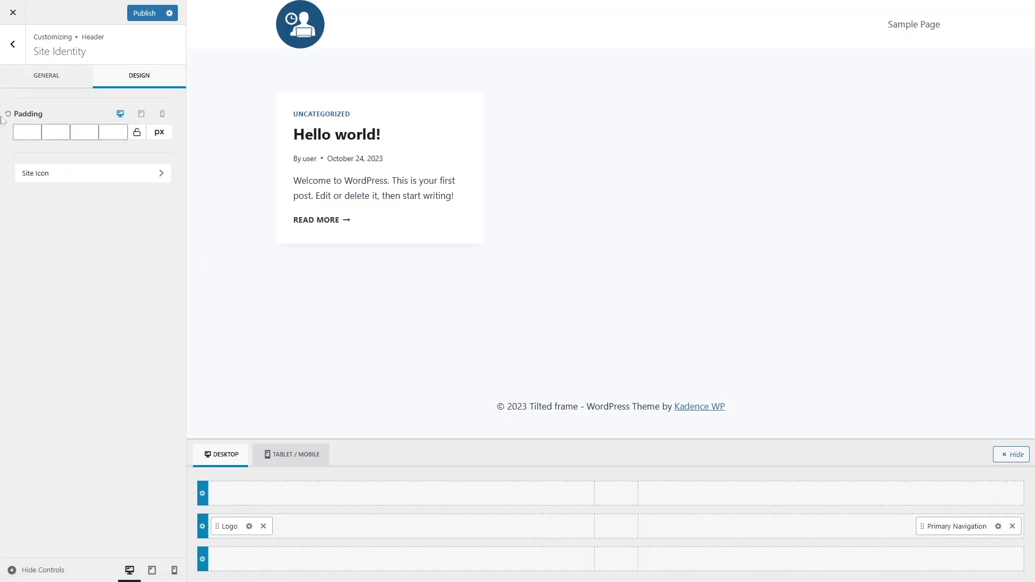
click(24, 132)
text(10)
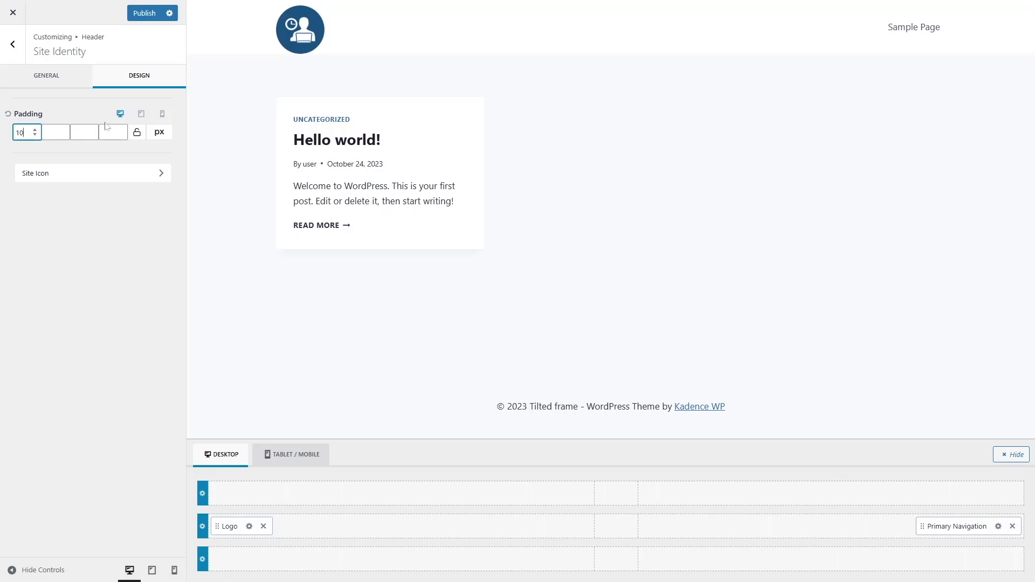
Set the logo's top and bottom padding to 20 px for desktop and return to the header settings.
click(81, 132)
text(10)
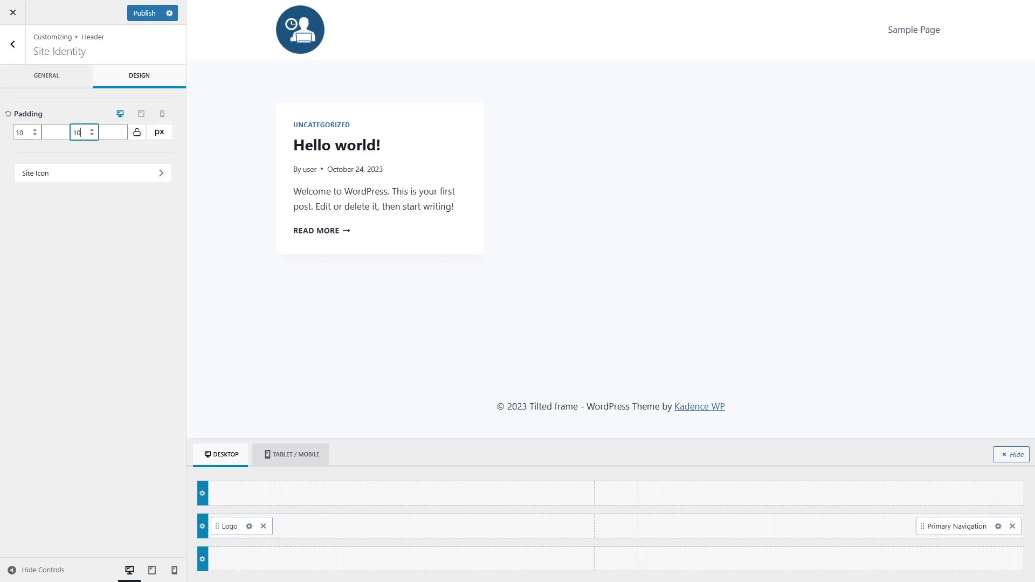
click(20, 132)
text(2)
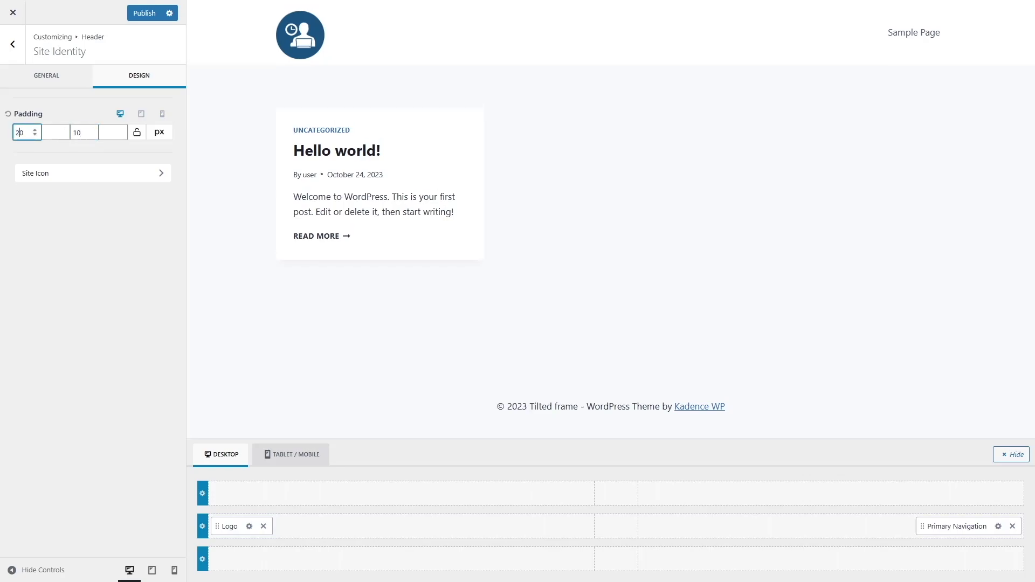
drag(73, 132, 76, 132)
text(2)
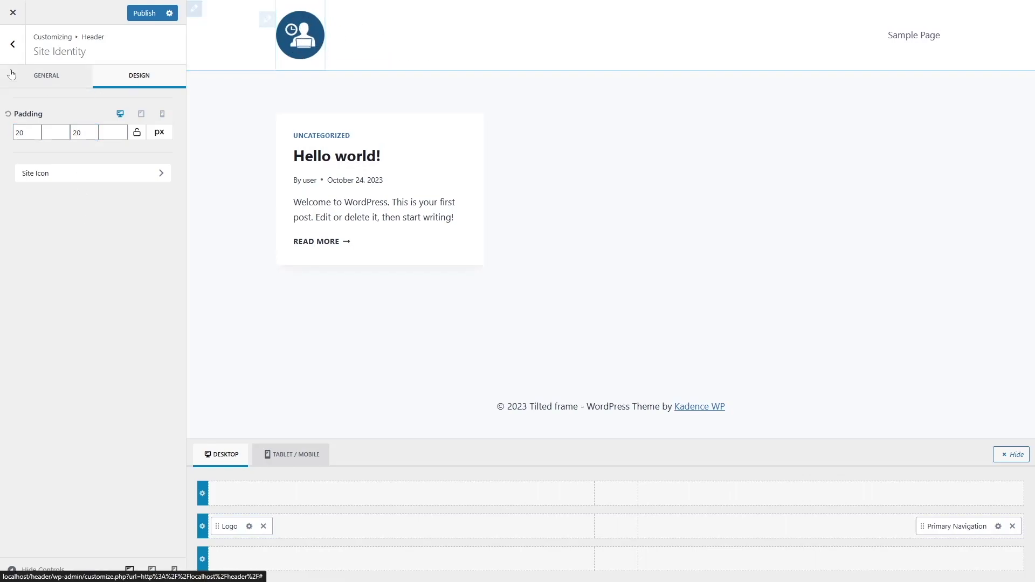
key(Escape)
Publish the header changes and leave the customizer for the WordPress dashboard.
click(56, 157)
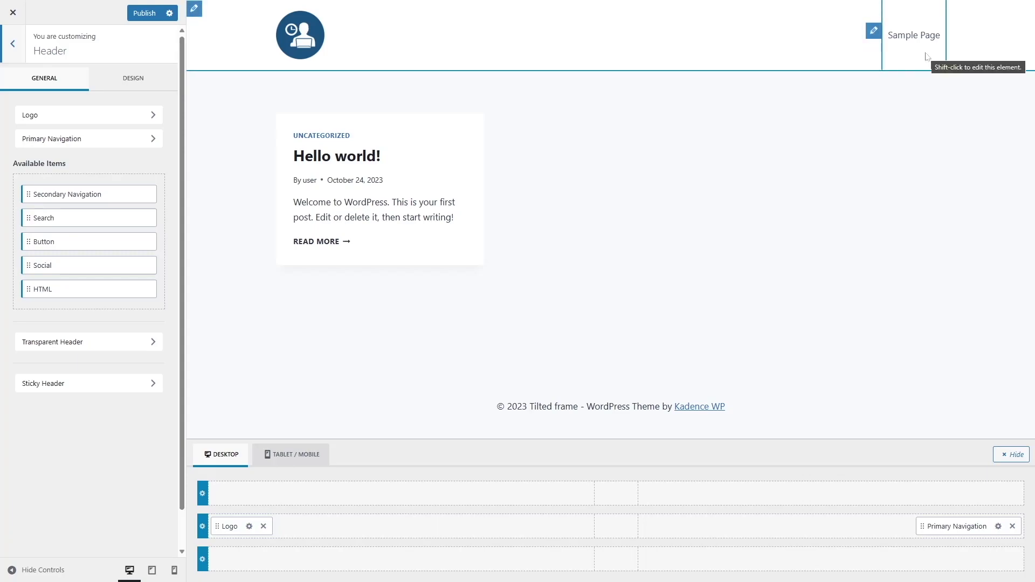
click(144, 13)
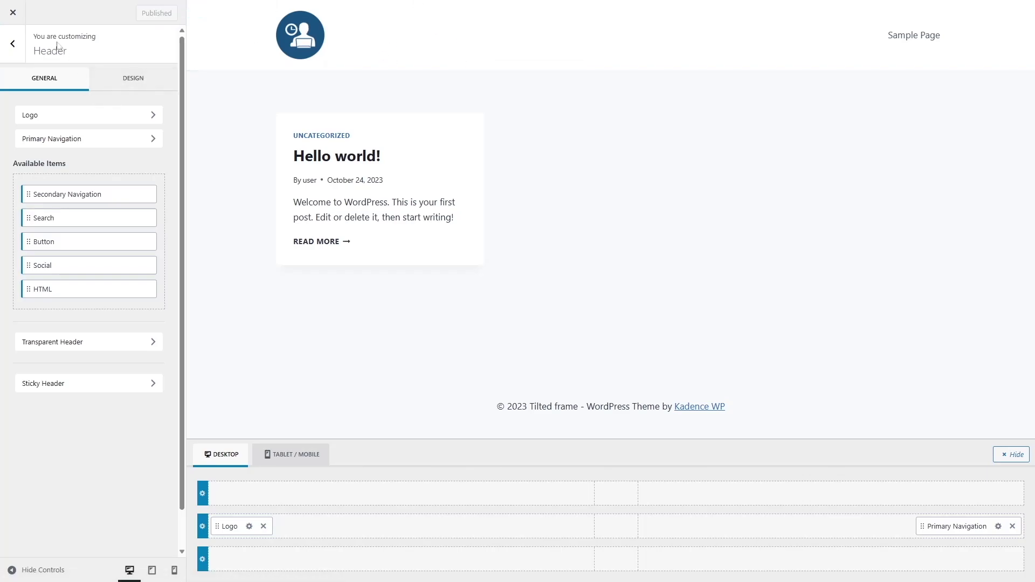
click(10, 15)
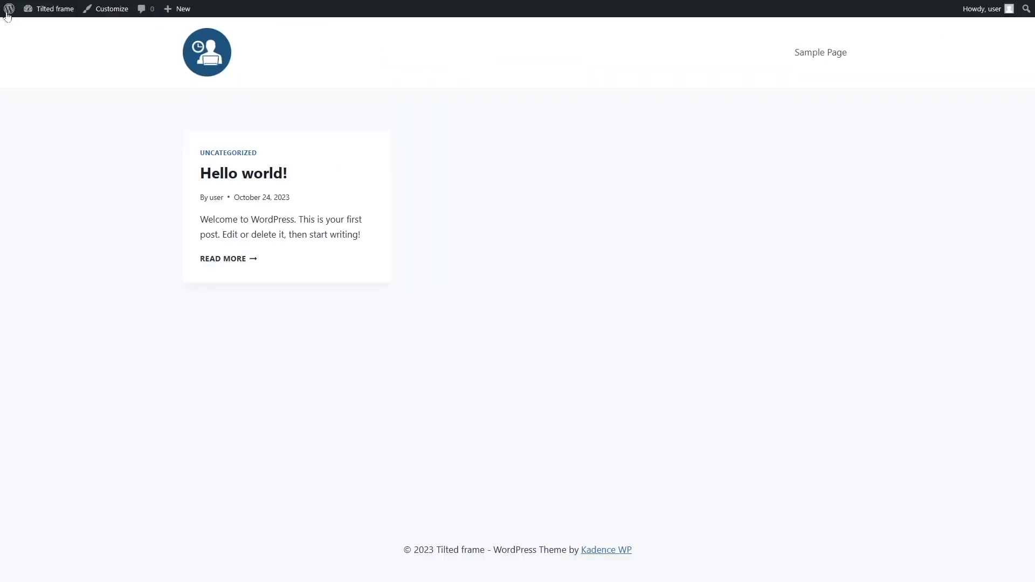
click(42, 28)
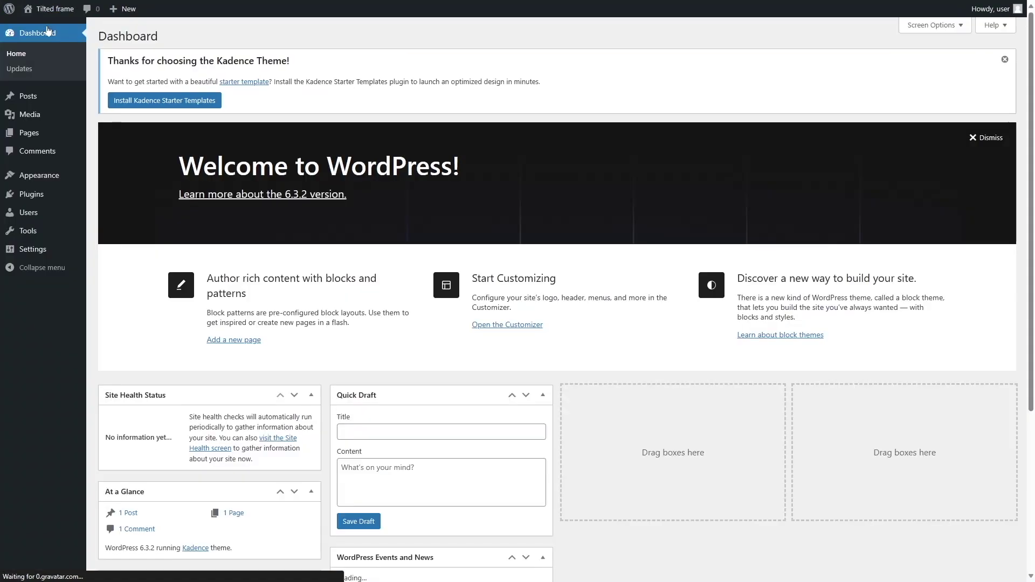
Create a new page titled About Us.
click(40, 134)
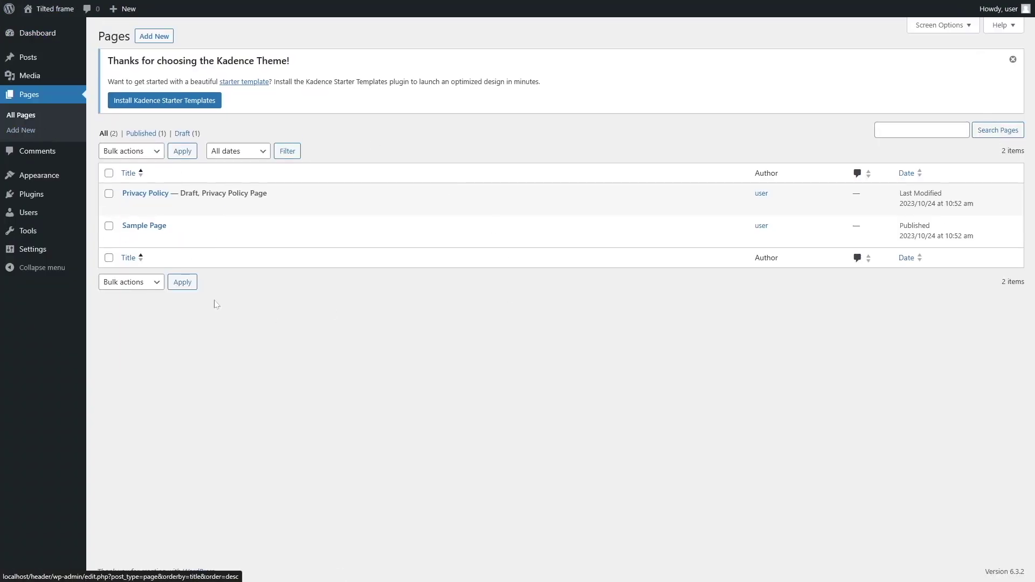
click(154, 38)
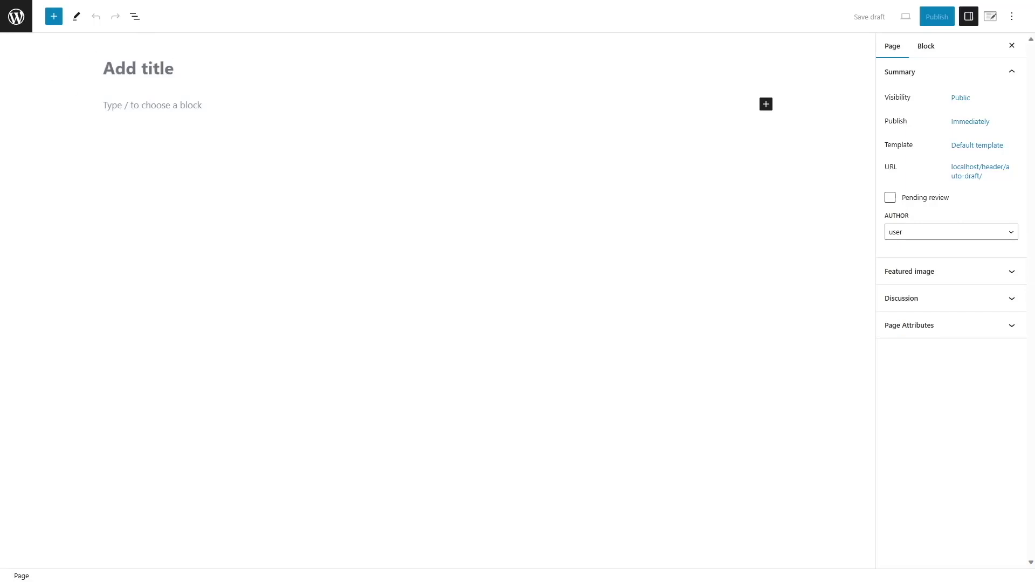
click(104, 72)
text(About Us)
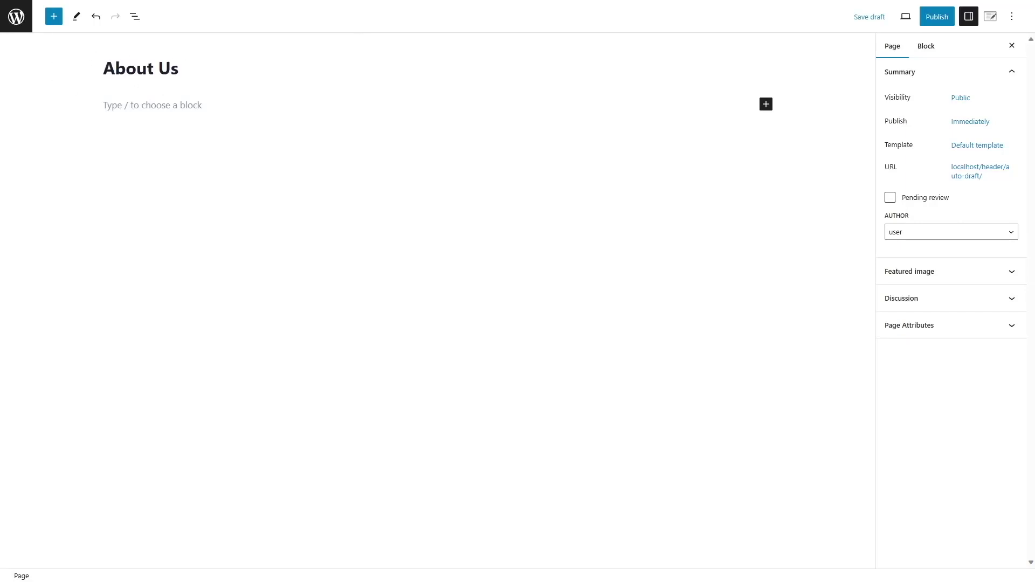
Insert an Image block with the office photo below the About Us title.
click(195, 119)
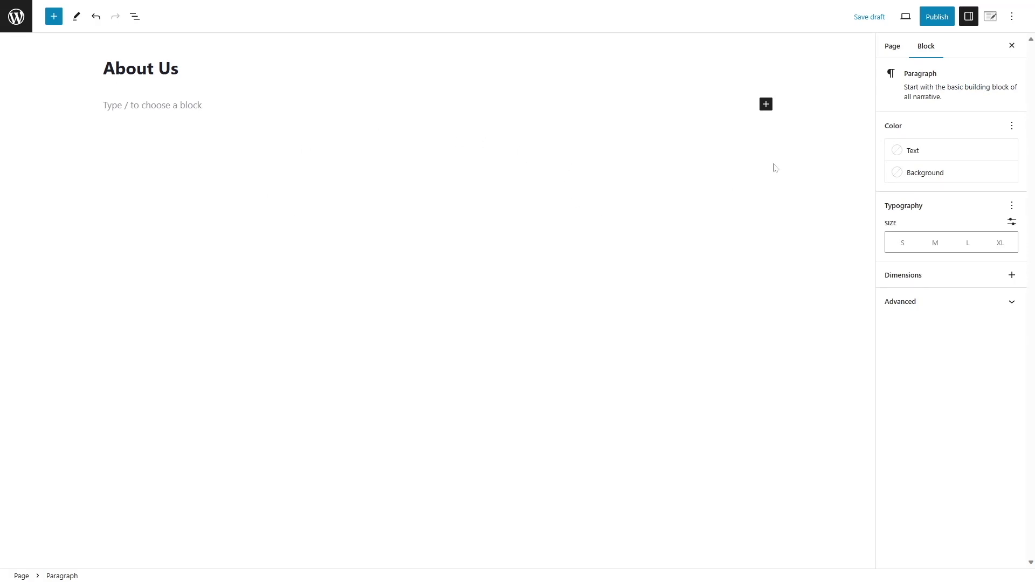
click(766, 104)
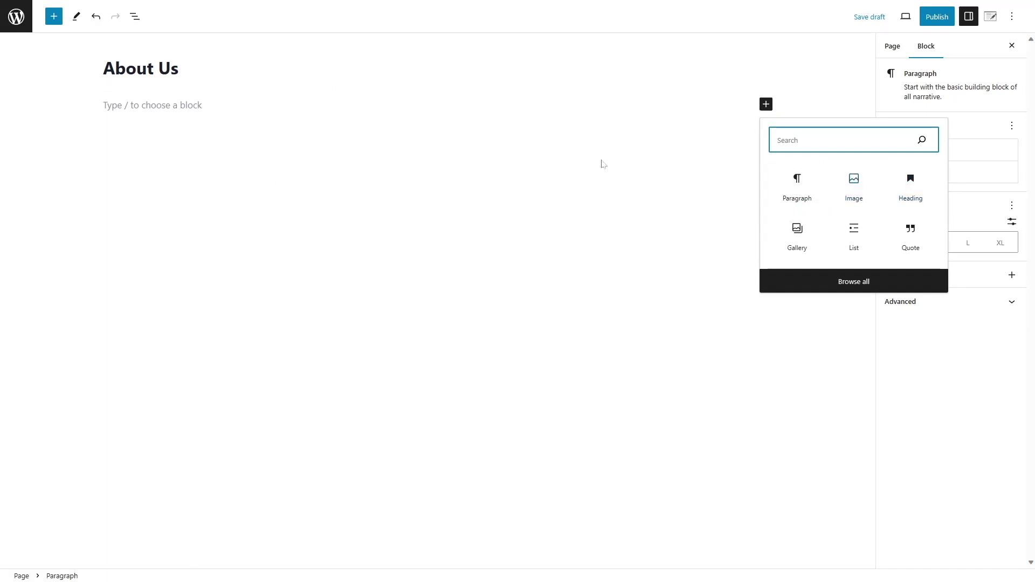
click(840, 192)
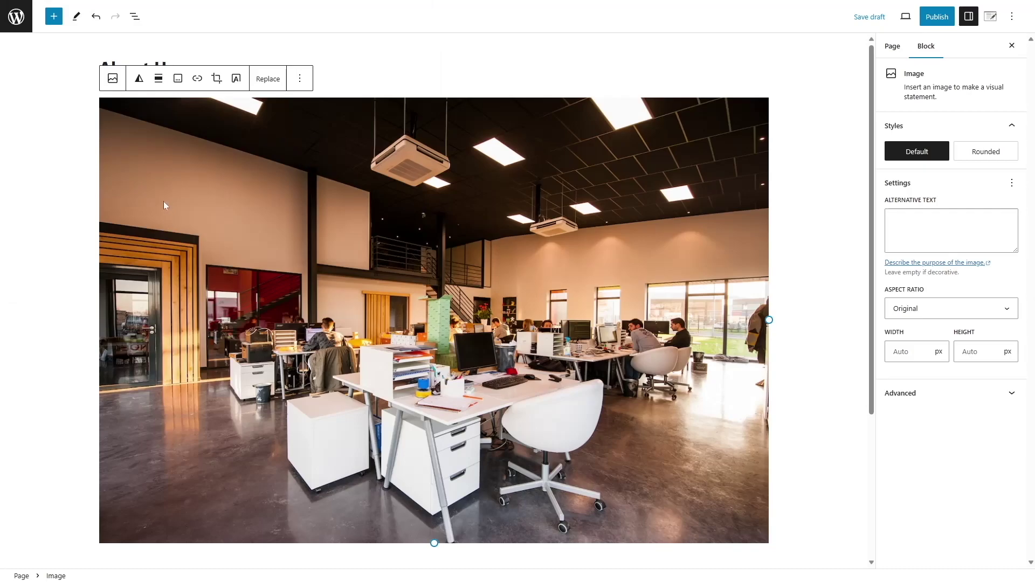
Add a "What we do?" heading and two lorem ipsum paragraphs below the office photo.
scroll(461, 211, down, 4)
click(344, 405)
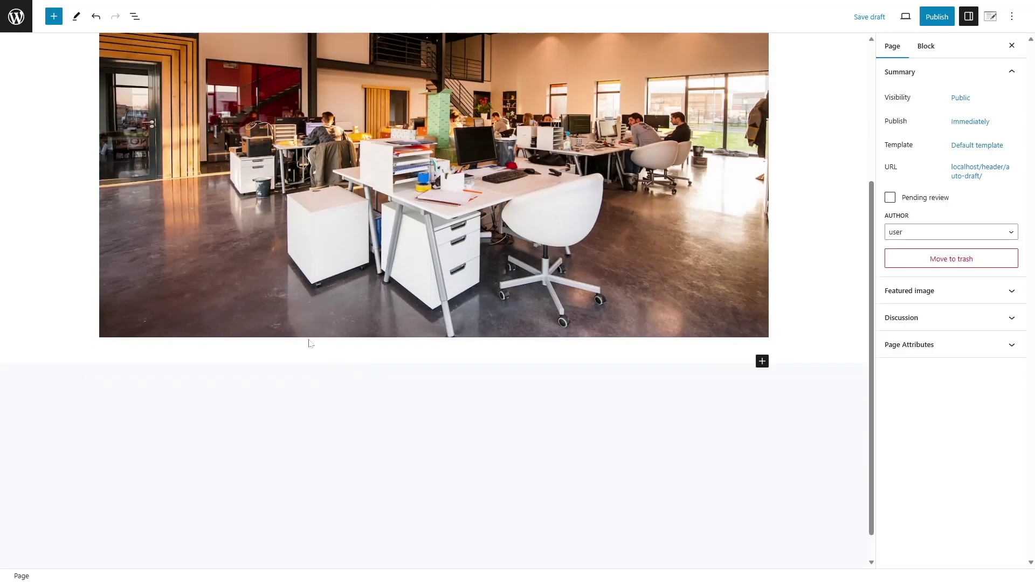
click(793, 365)
click(763, 361)
click(804, 439)
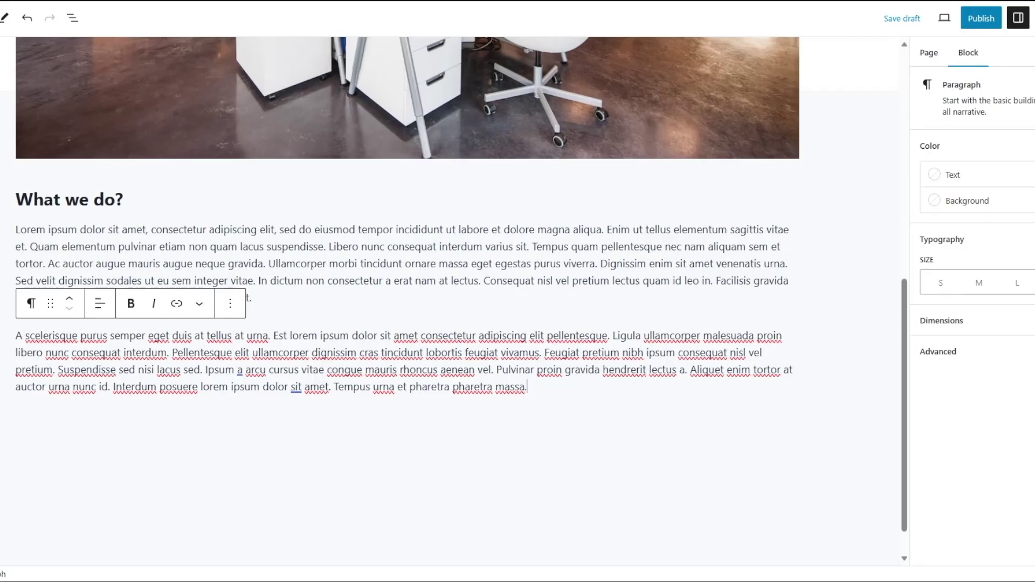
Publish the About Us page and check the site's lists of pages and posts.
click(981, 21)
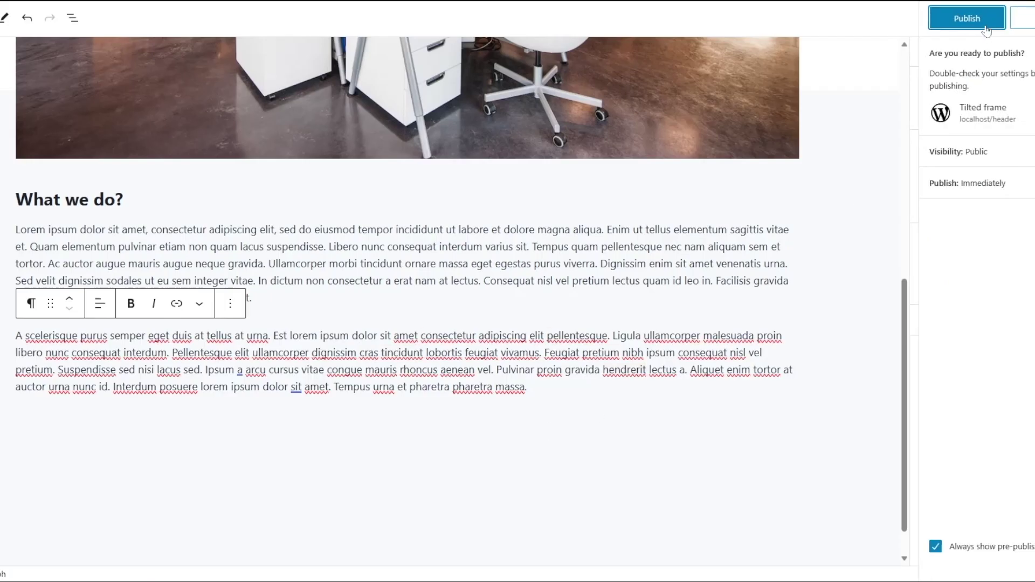
click(981, 19)
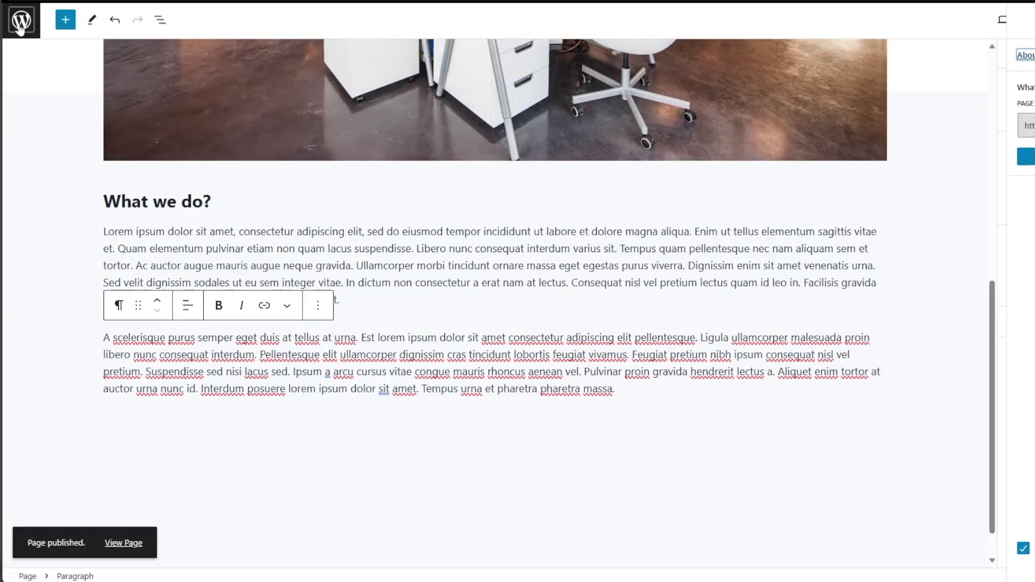
click(19, 22)
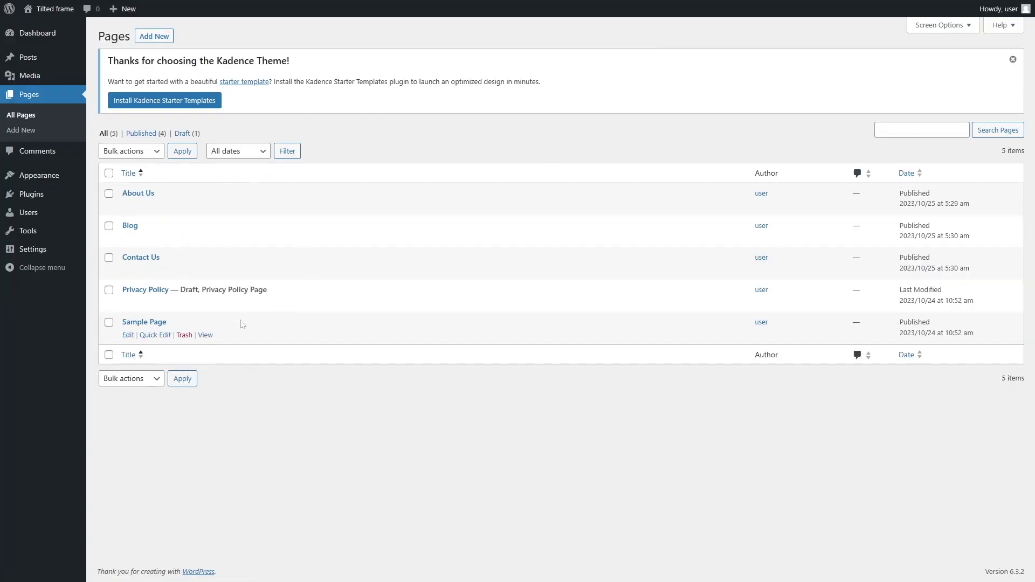
click(42, 62)
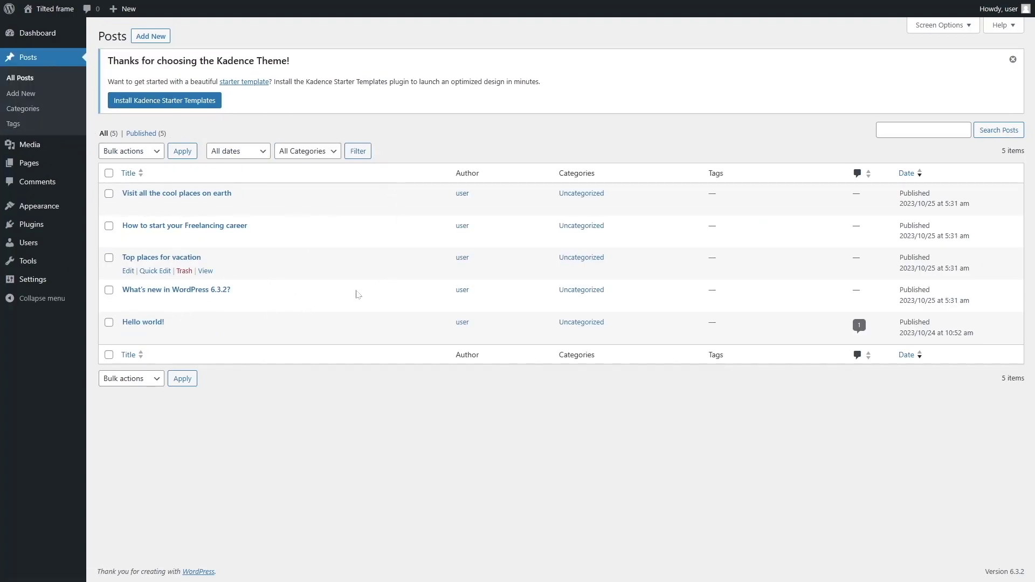
Name the new navigation menu Main menu and assign it to the Primary, Secondary, Mobile and Footer locations.
mouse_move(38, 207)
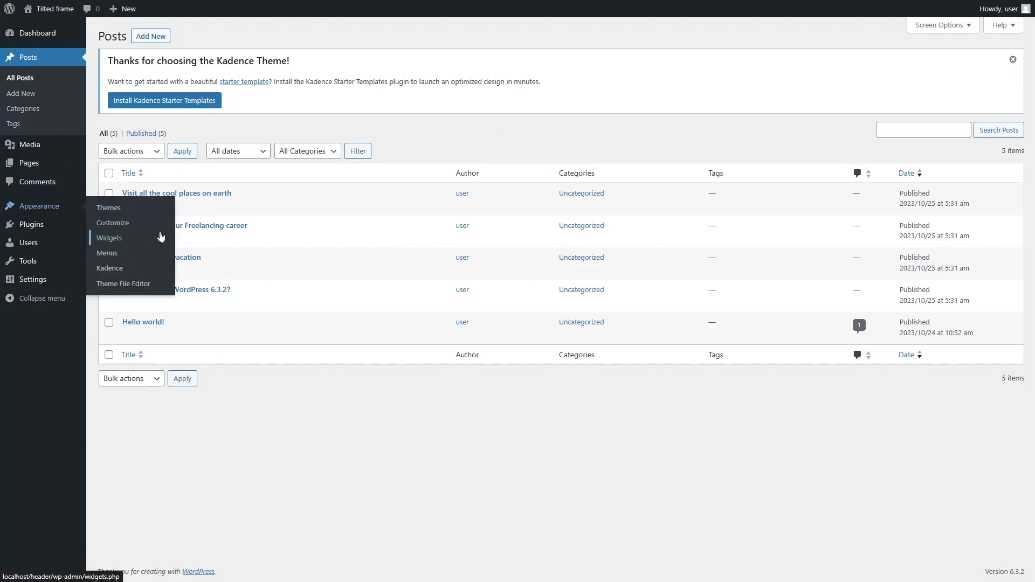
click(107, 256)
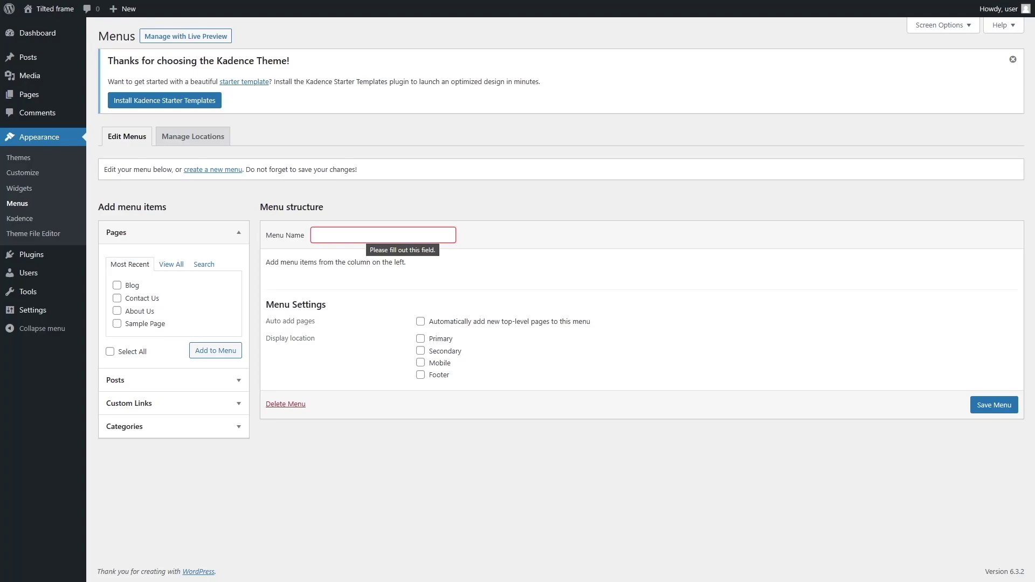
text(Main menu)
click(421, 339)
click(421, 351)
click(421, 363)
click(421, 374)
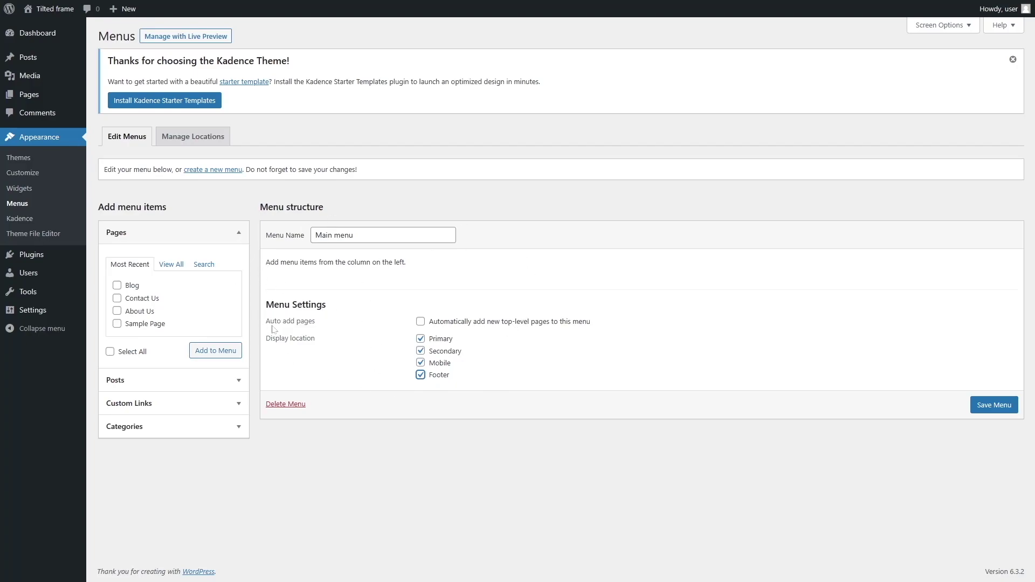
Add the About Us, Contact Us and Blog pages to Main menu.
click(117, 311)
click(117, 298)
click(117, 285)
click(216, 353)
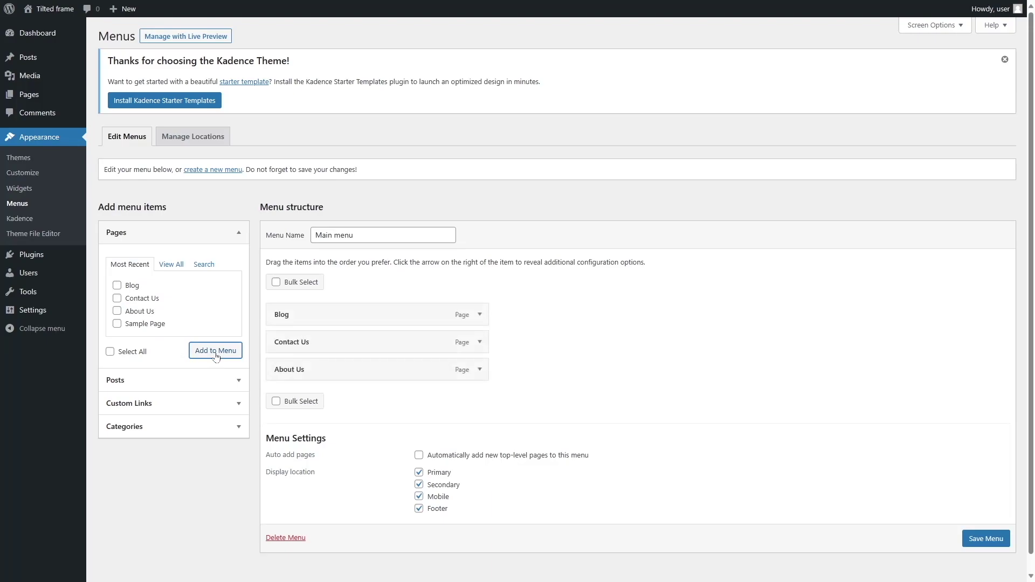
Order the menu items as About Us, Blog, Contact Us and save the menu.
drag(296, 345, 290, 315)
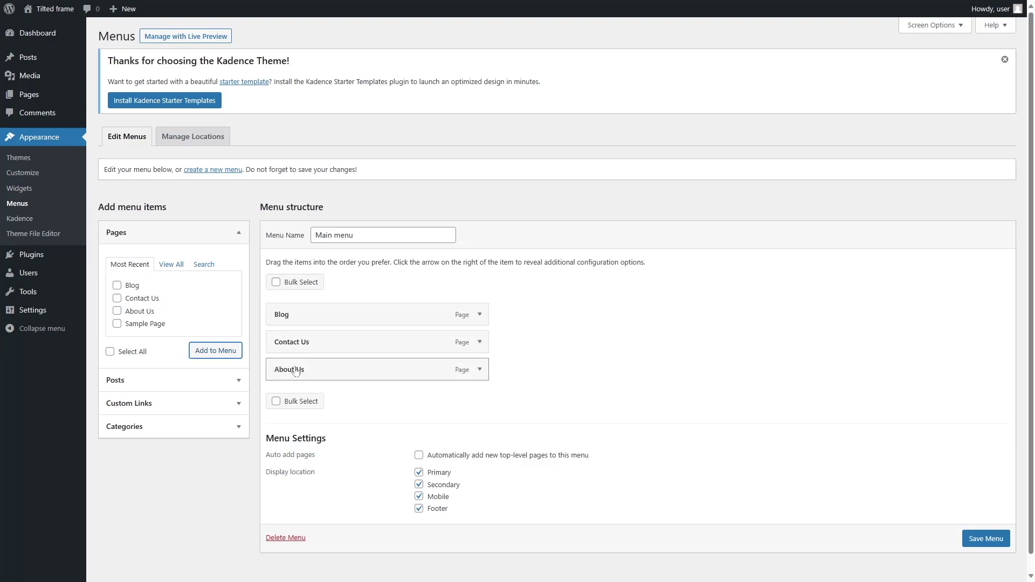
drag(298, 372, 291, 315)
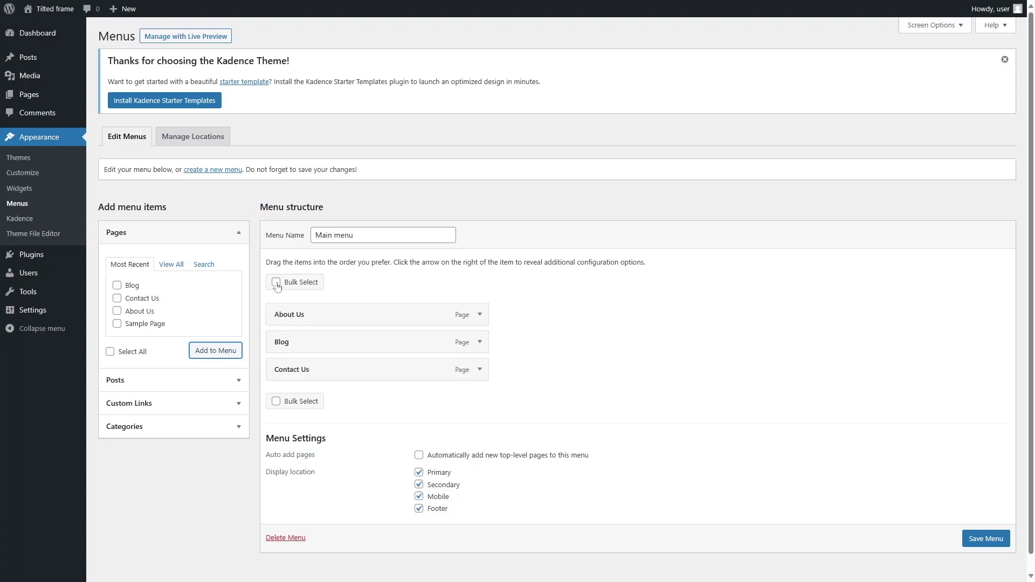
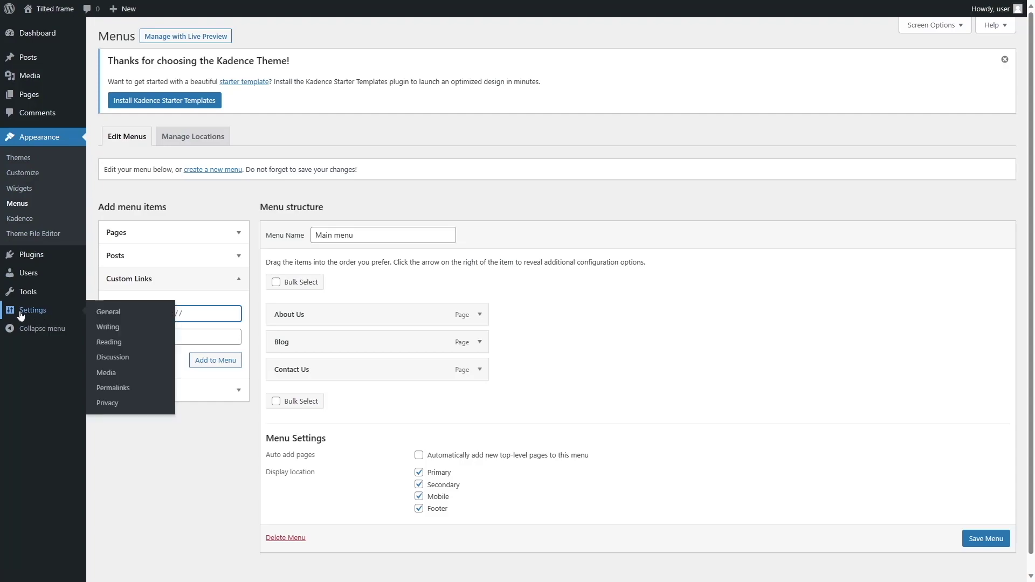
click(992, 539)
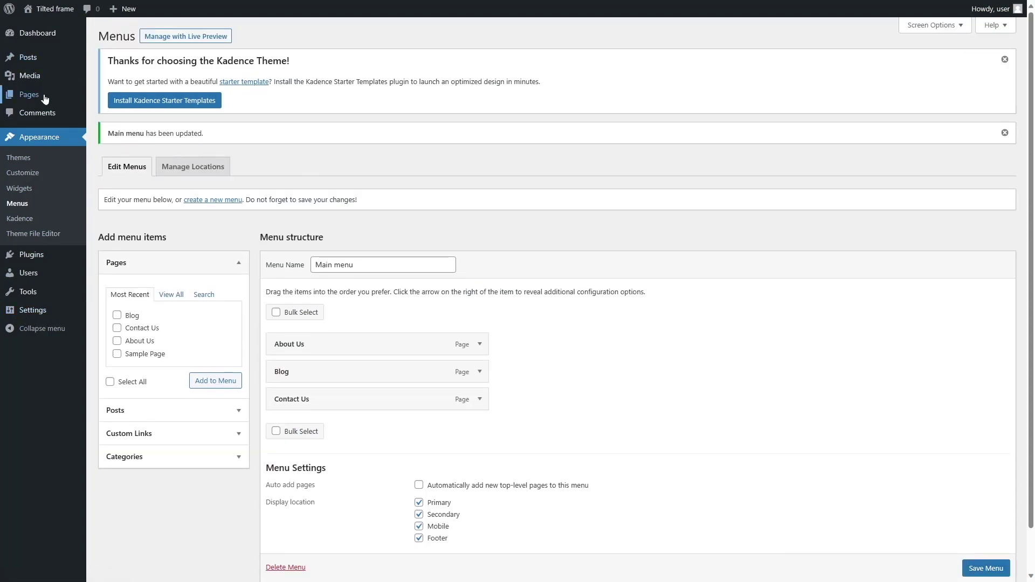
Create and publish a page titled Home, and return to the pages list.
mouse_move(38, 95)
click(118, 113)
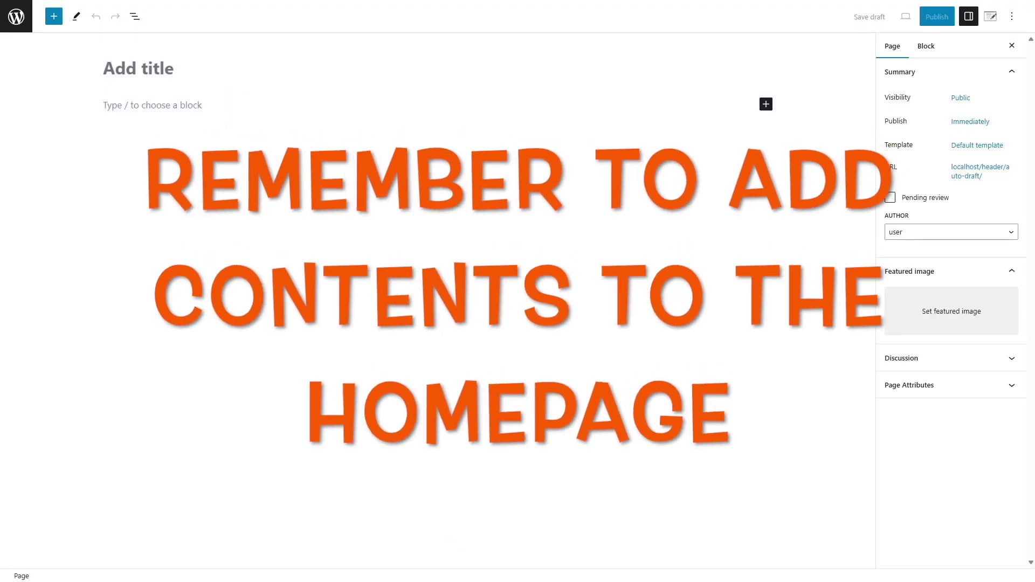
text(Home)
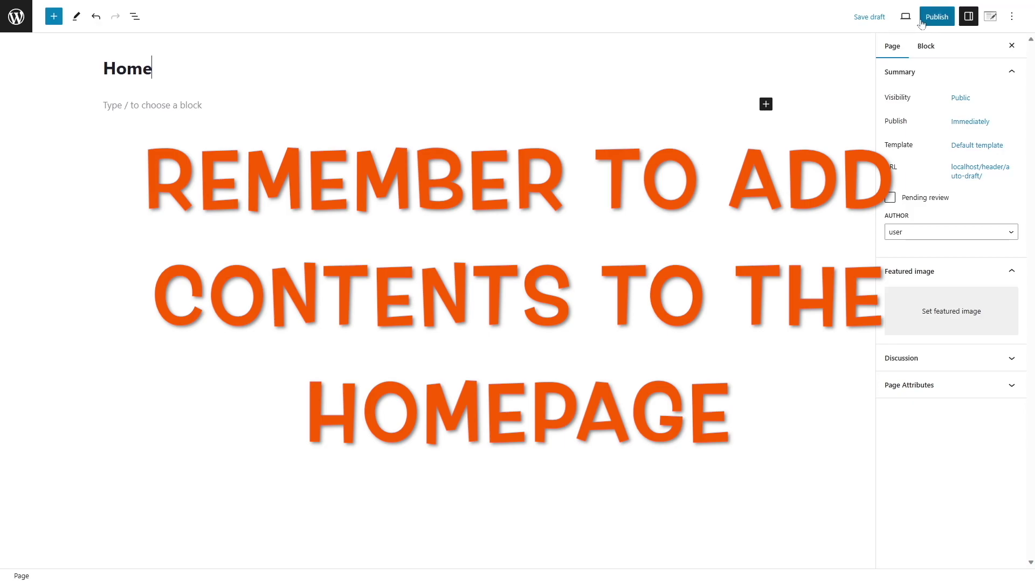
click(924, 22)
click(923, 21)
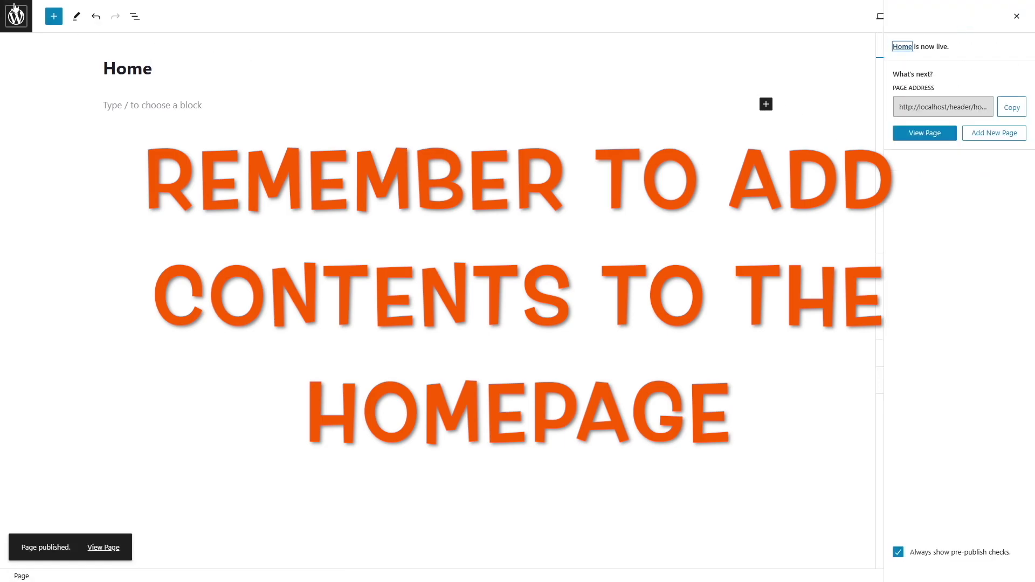
click(16, 11)
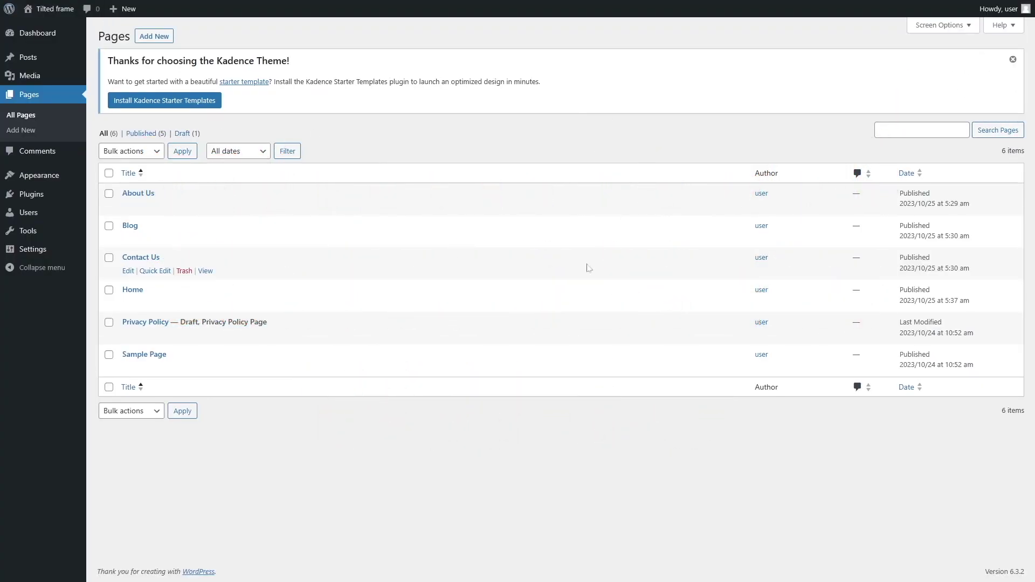
Set the site to display a static page, with Home as homepage and Blog as posts page, and save the reading settings.
mouse_move(76, 243)
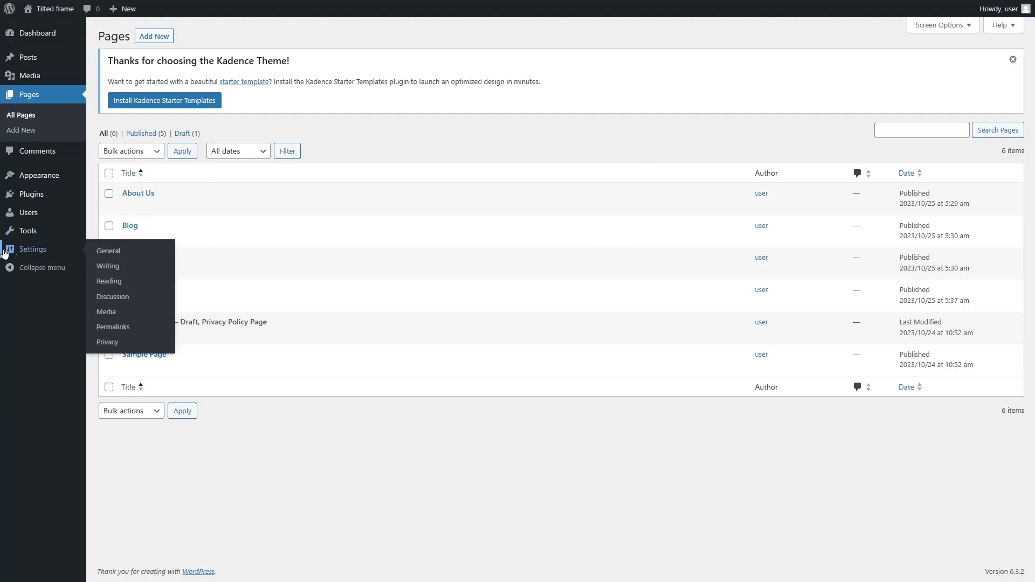
click(122, 280)
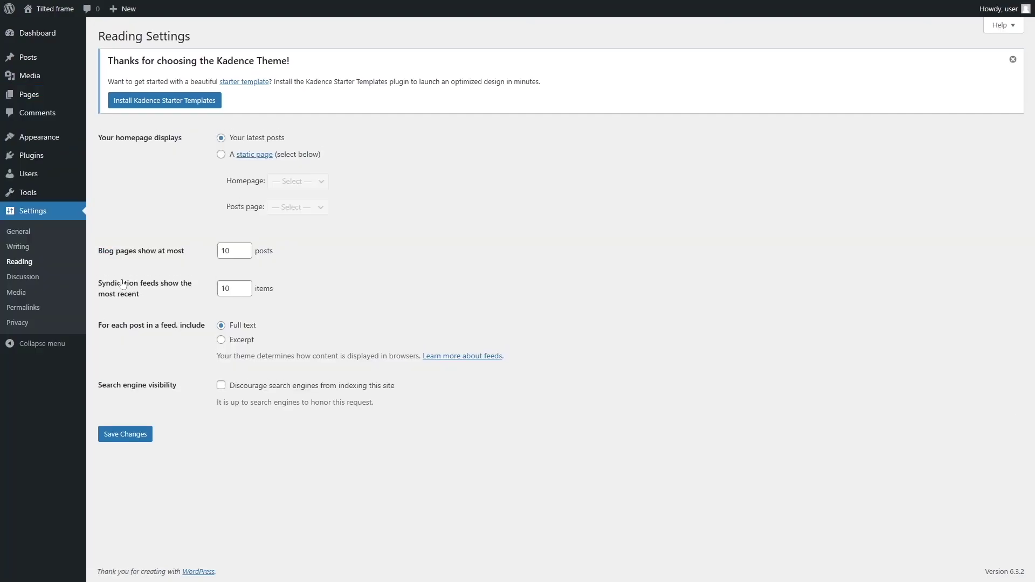
click(221, 156)
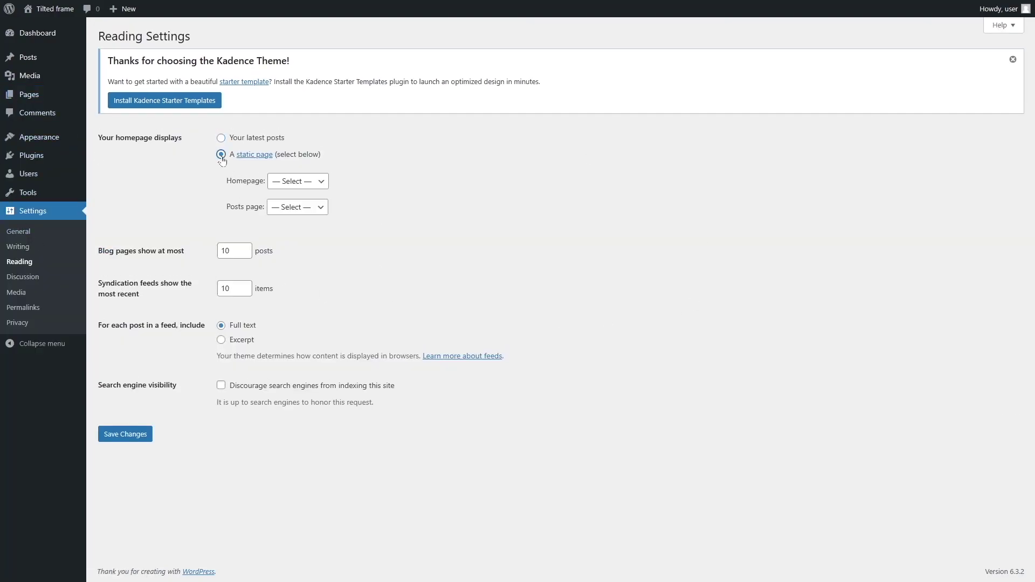
click(268, 182)
click(294, 238)
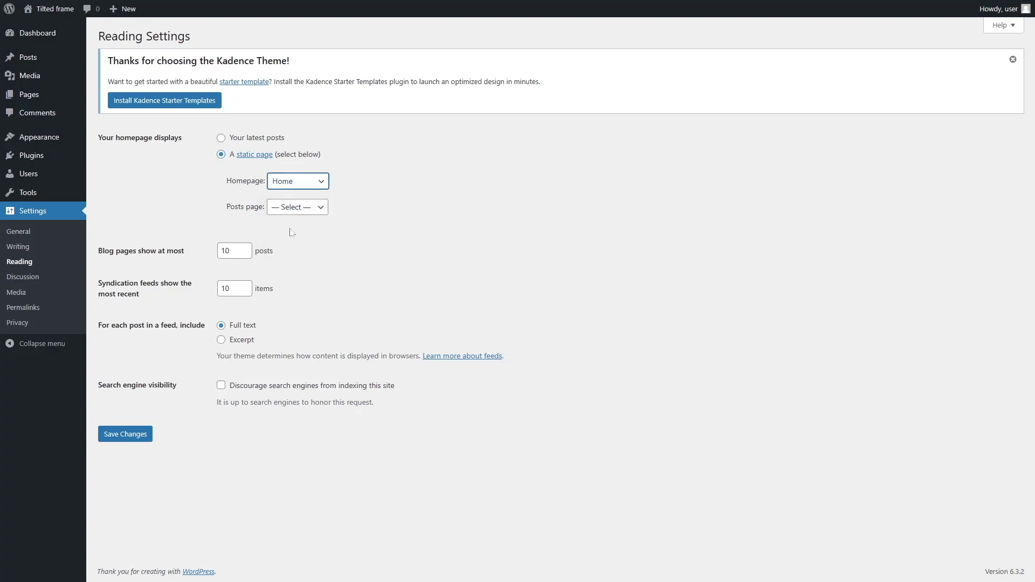
click(315, 211)
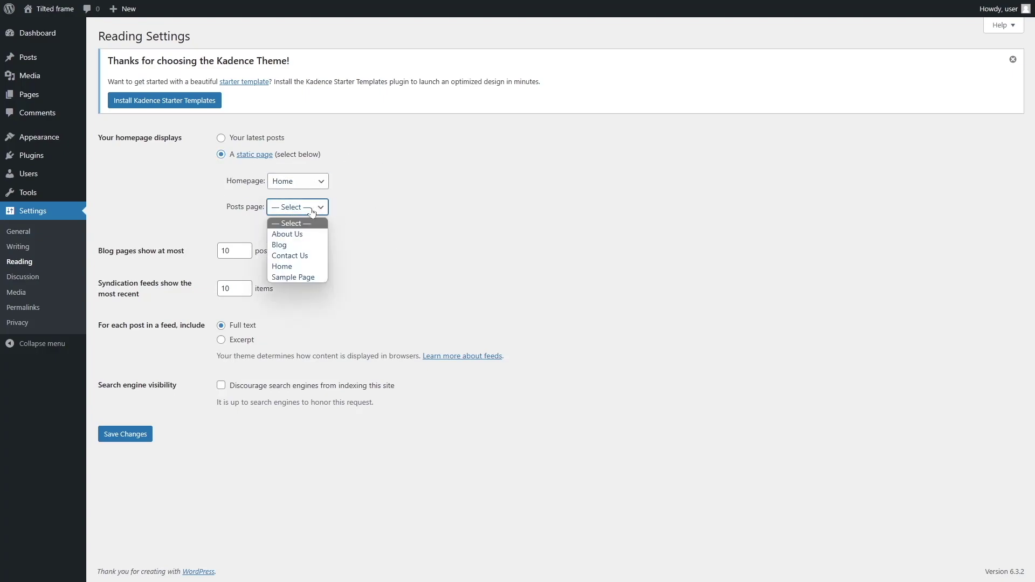
click(299, 245)
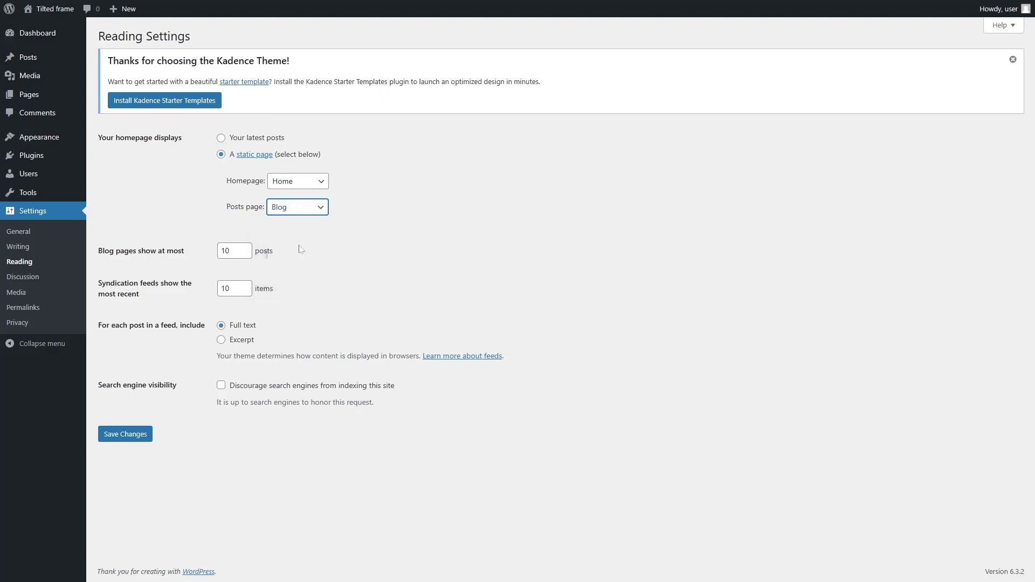
click(135, 437)
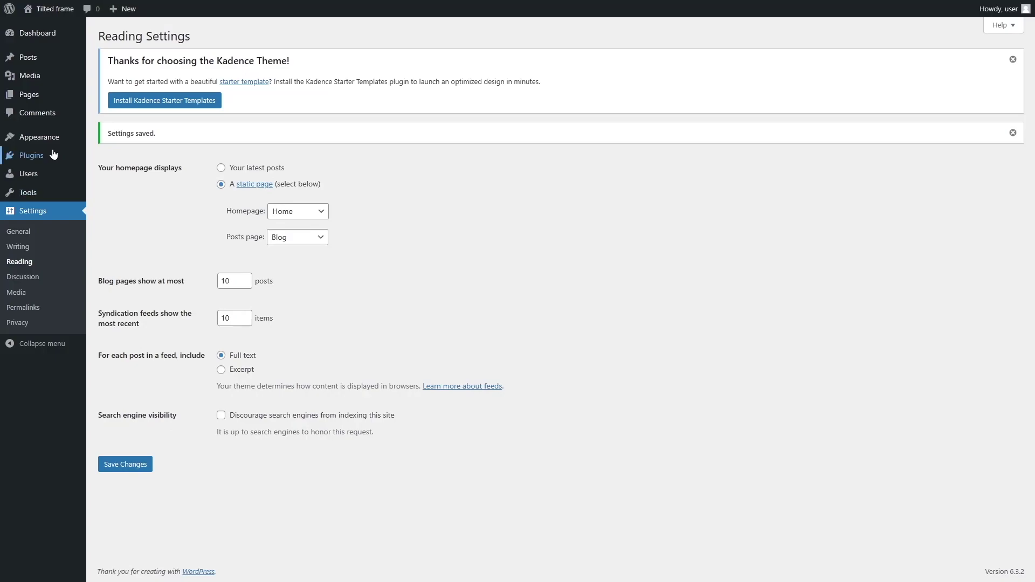
Add the Home front page to Main menu from the list of all pages.
mouse_move(53, 155)
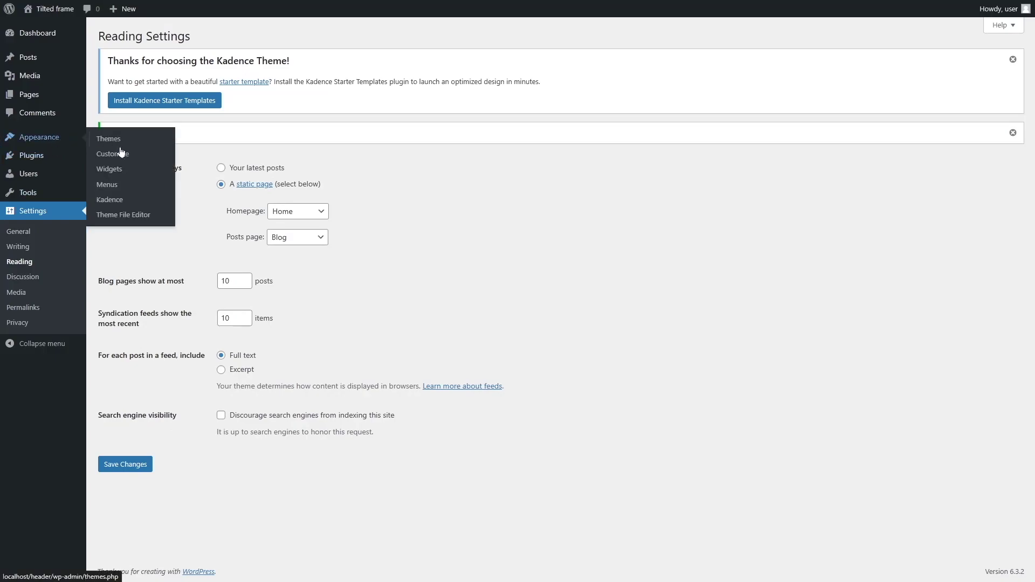
click(135, 188)
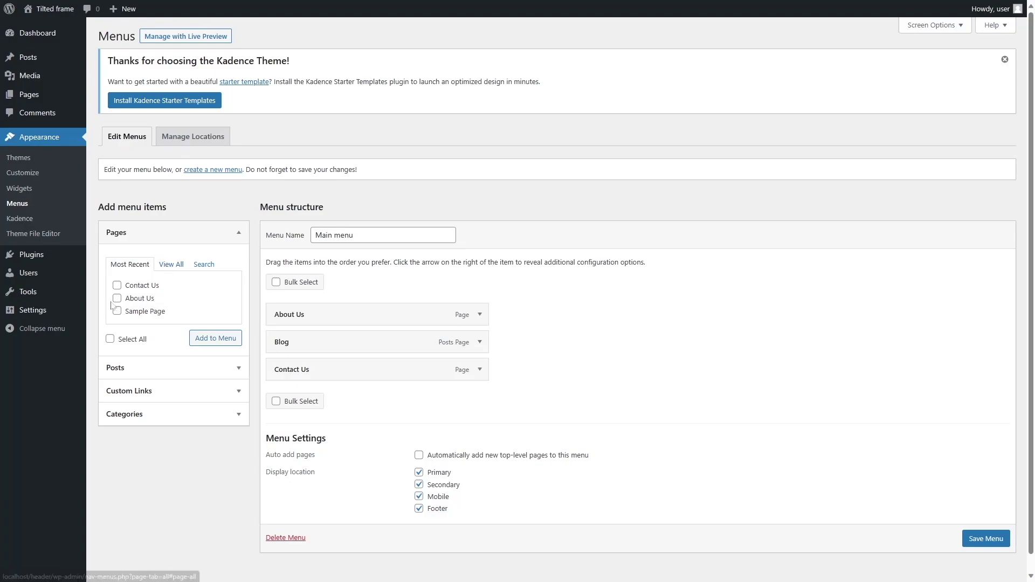
click(172, 269)
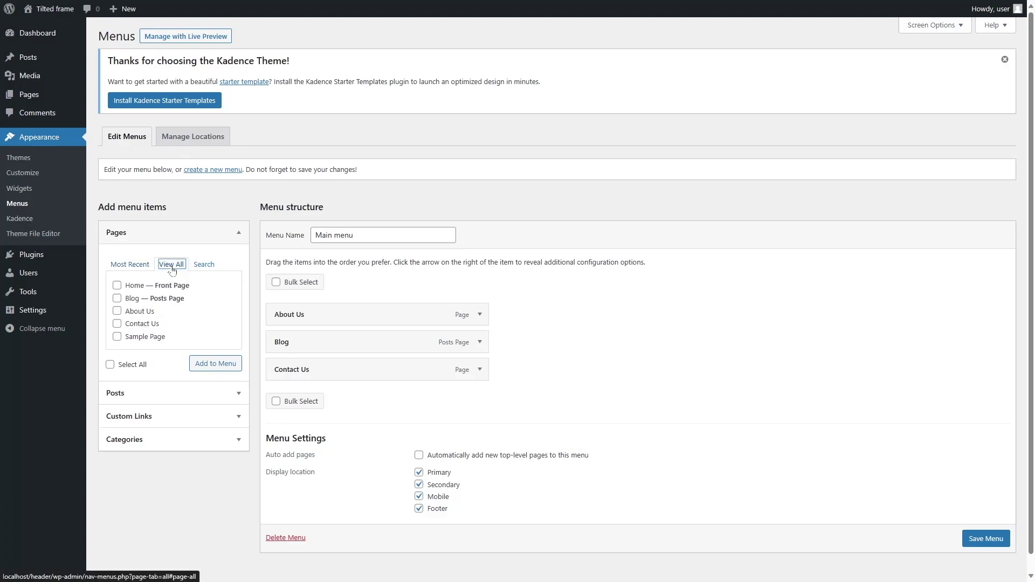
click(130, 264)
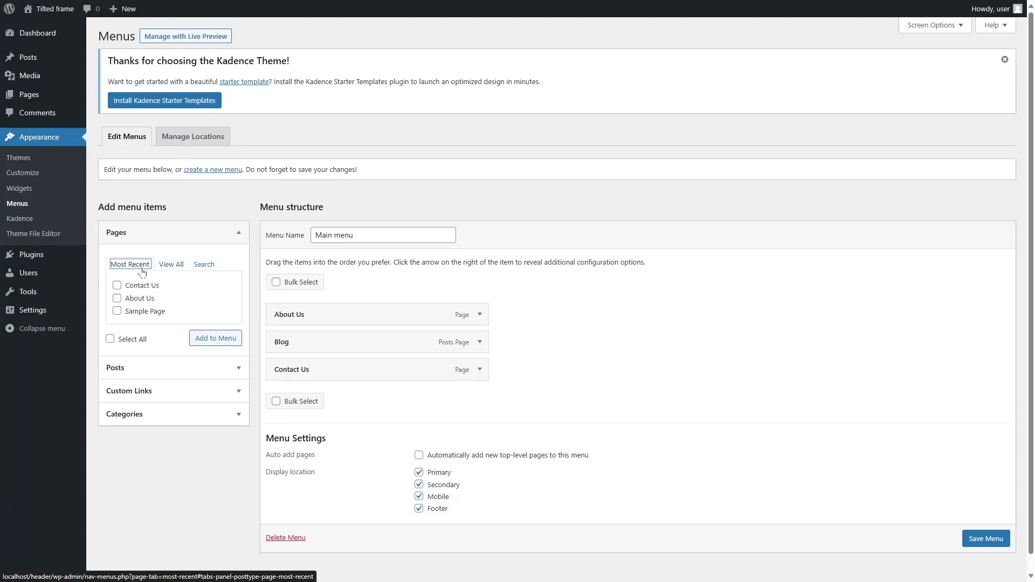
click(171, 268)
click(117, 289)
click(212, 366)
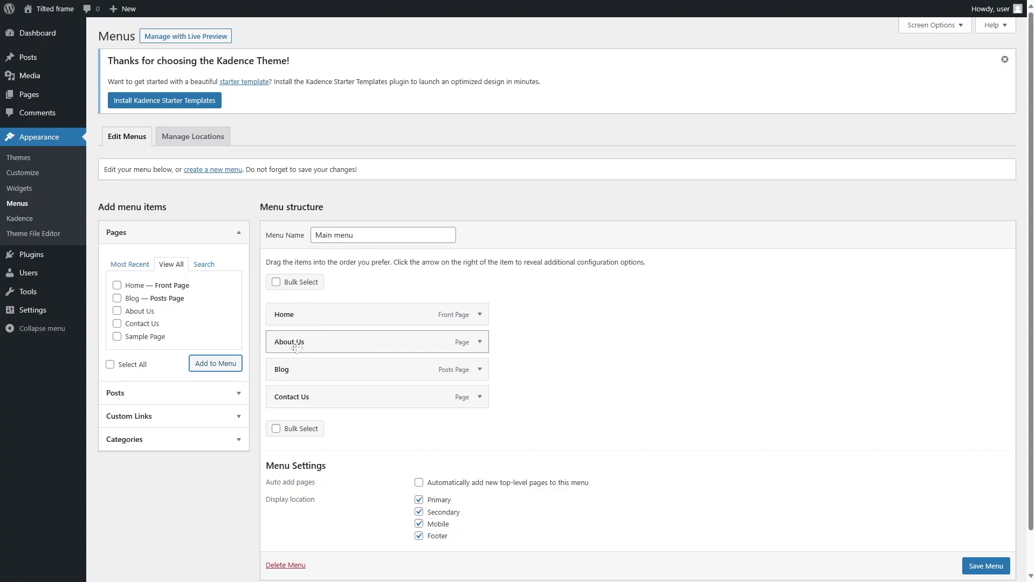
Move the About Us item below Blog in Main menu and save the menu.
drag(292, 343, 295, 373)
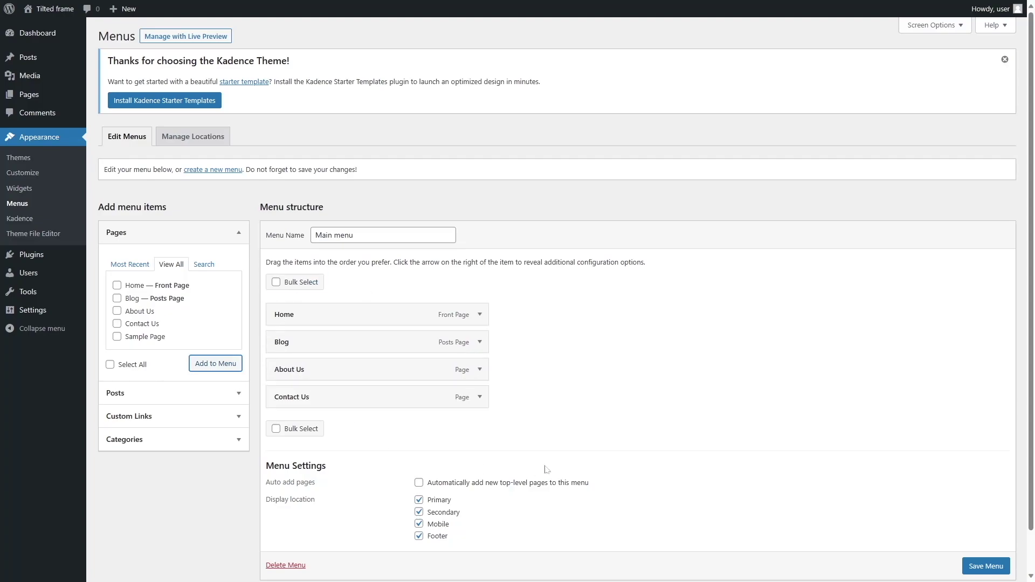
click(986, 566)
scroll(981, 572, down, 1)
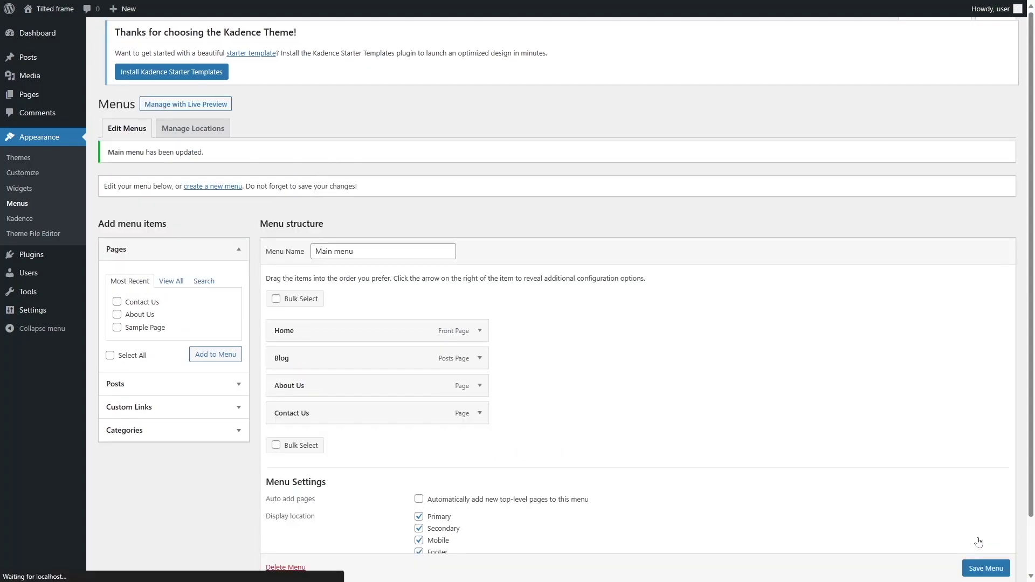
scroll(505, 505, down, 2)
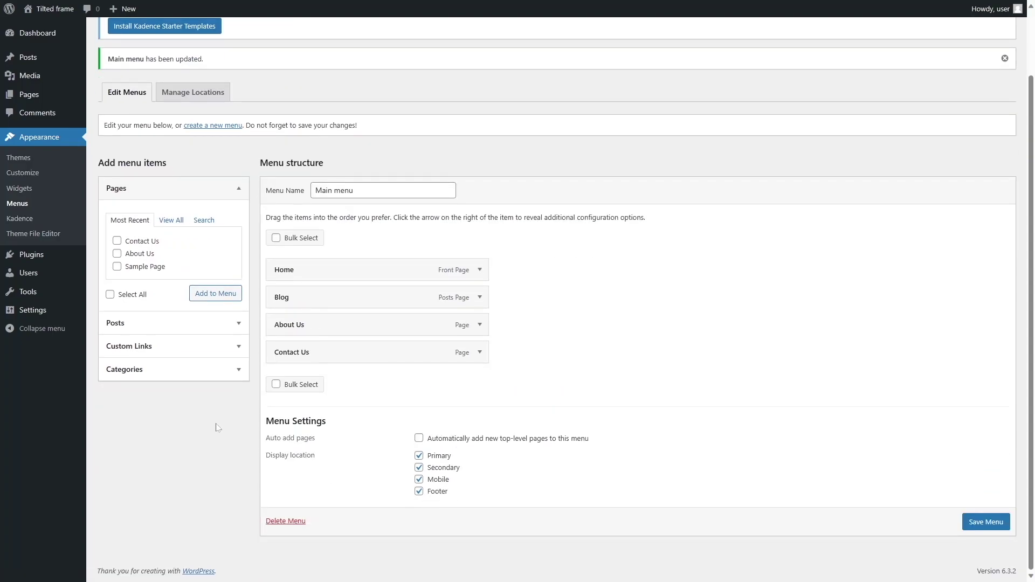
scroll(228, 425, up, 2)
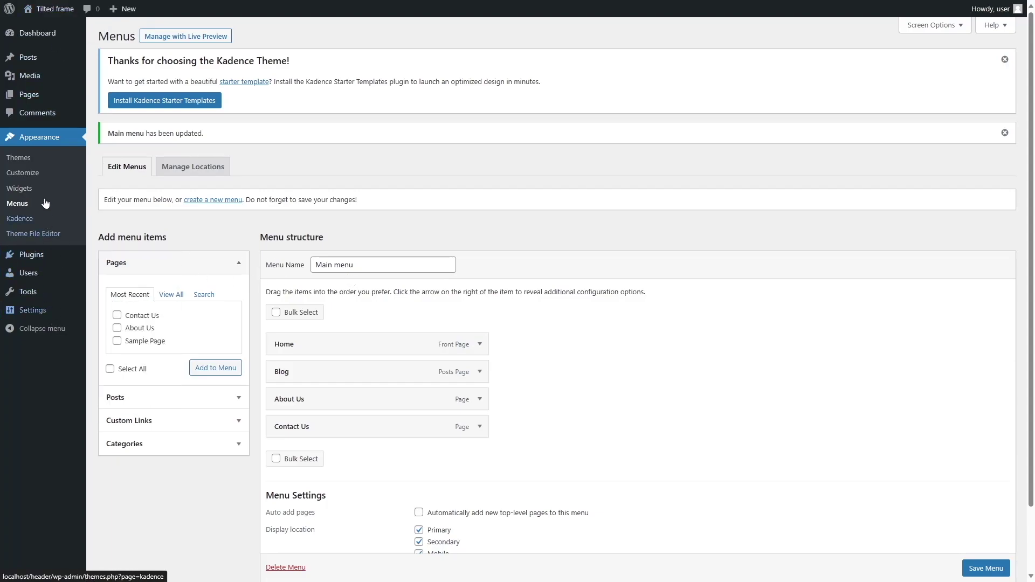
In the theme customizer's header builder, add the Social and Button items after Primary Navigation in the main row.
click(37, 178)
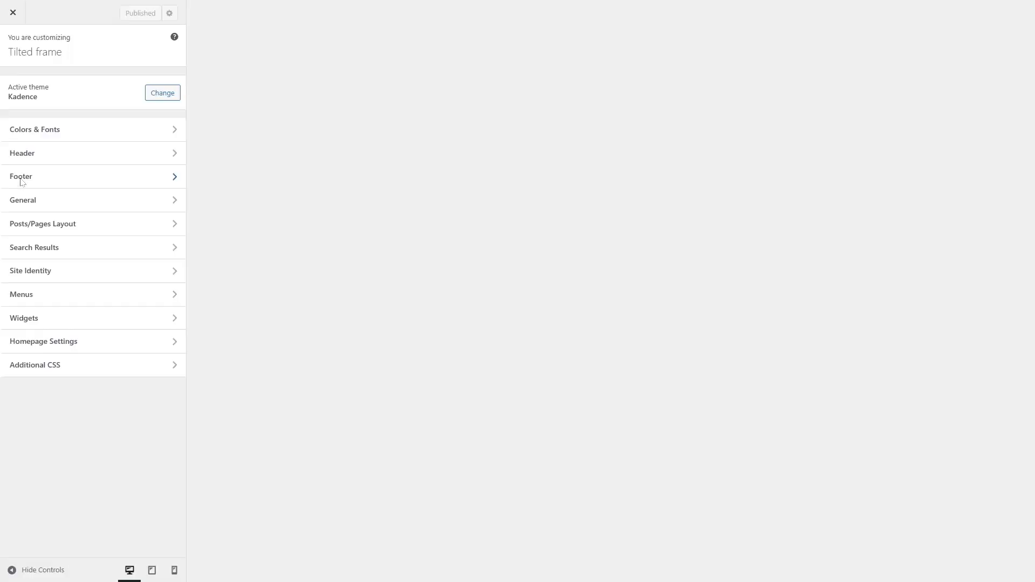
click(55, 162)
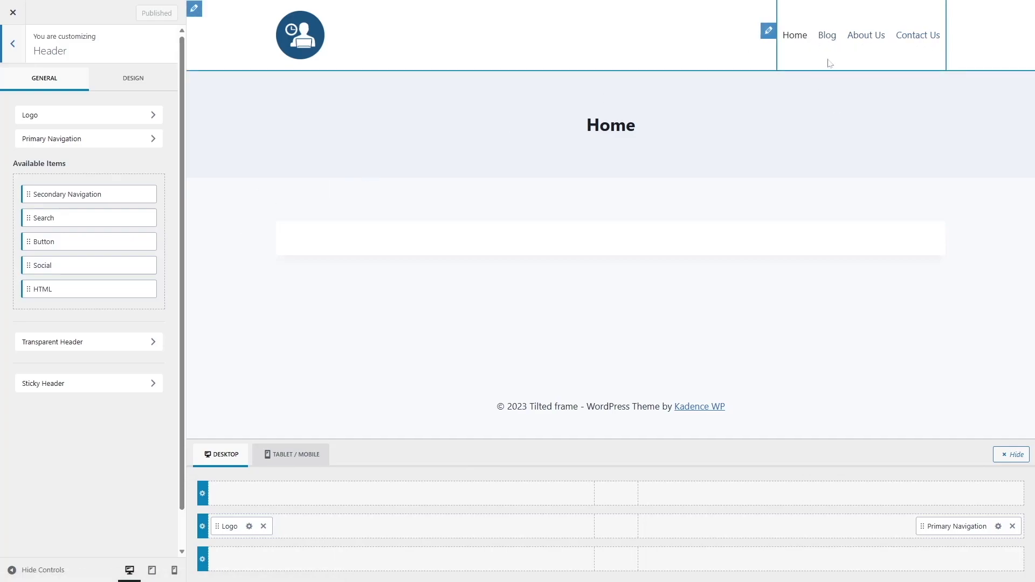
drag(30, 267, 992, 527)
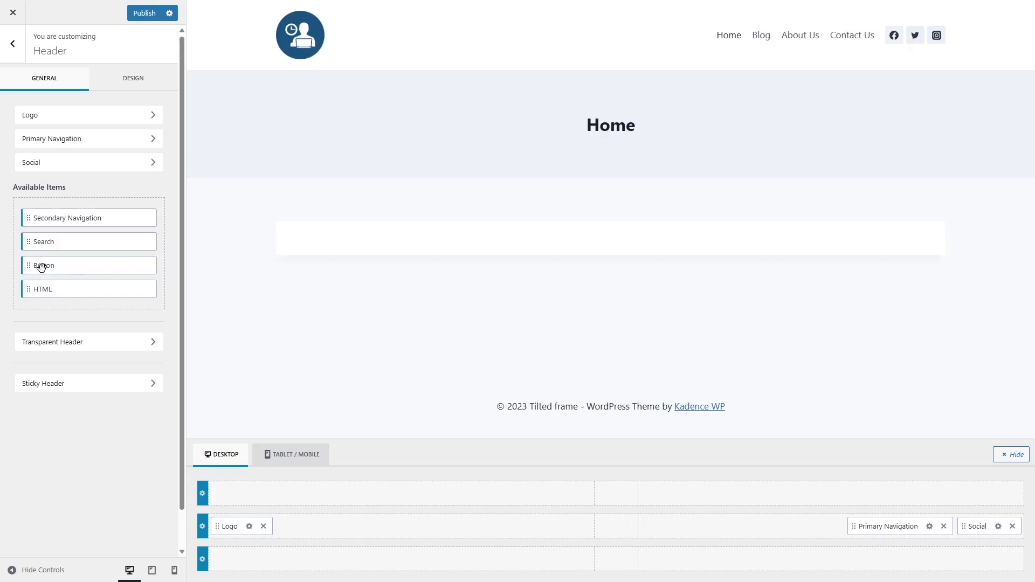
drag(36, 268, 976, 528)
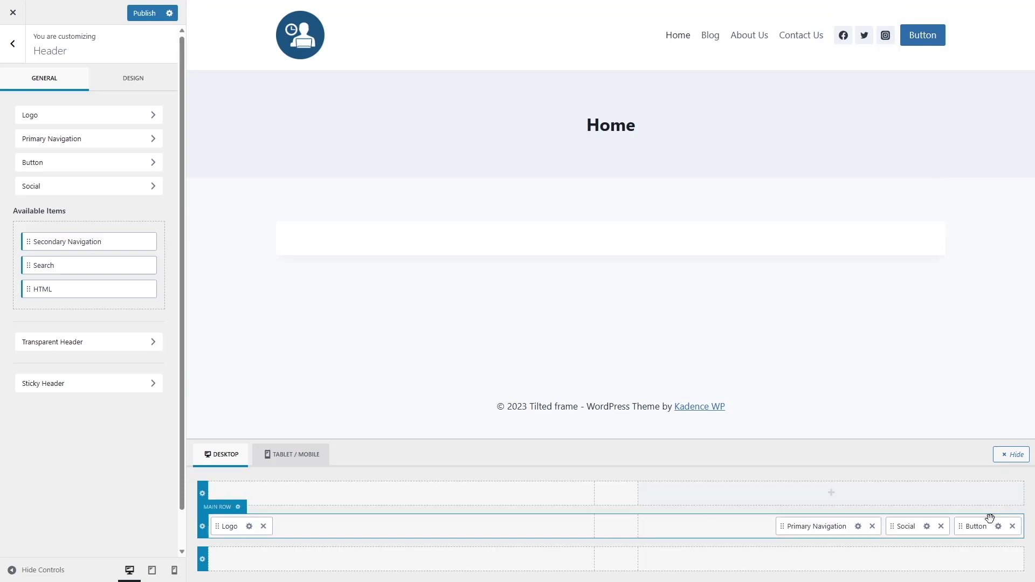
Label the header button Log in and set its URL to #.
click(999, 527)
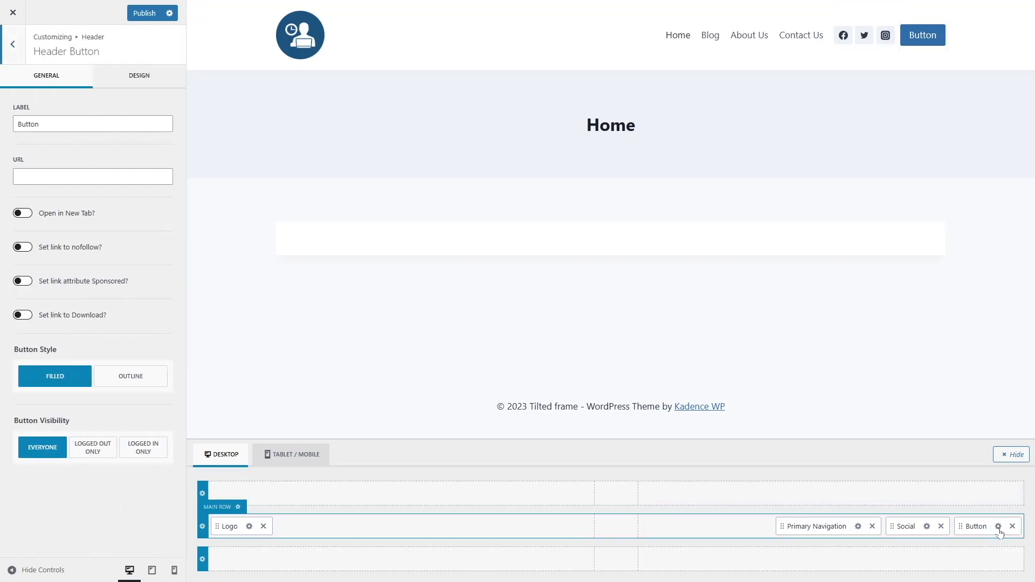
key(Tab)
text(Log in)
key(Tab)
text(#)
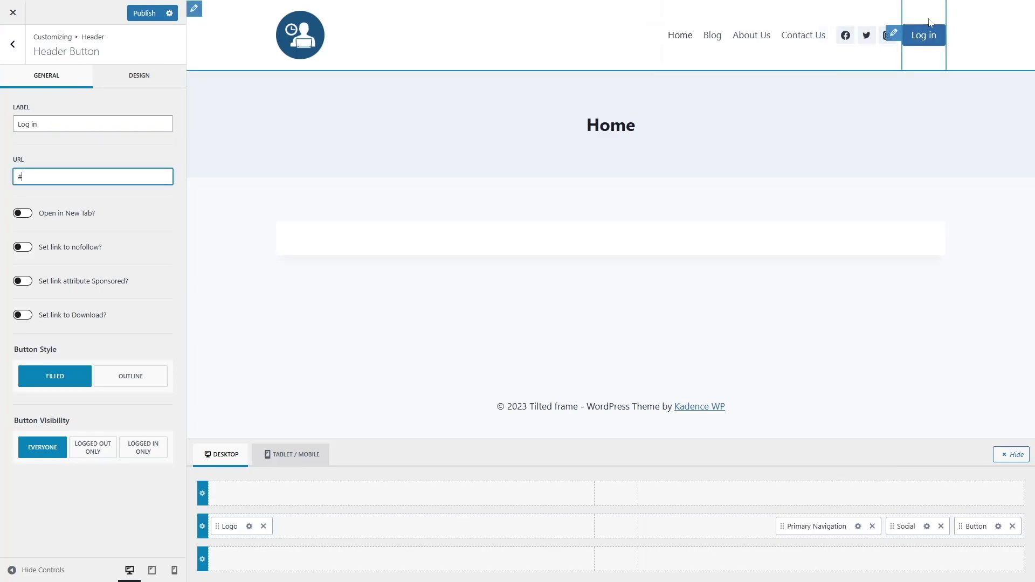
click(54, 163)
click(21, 176)
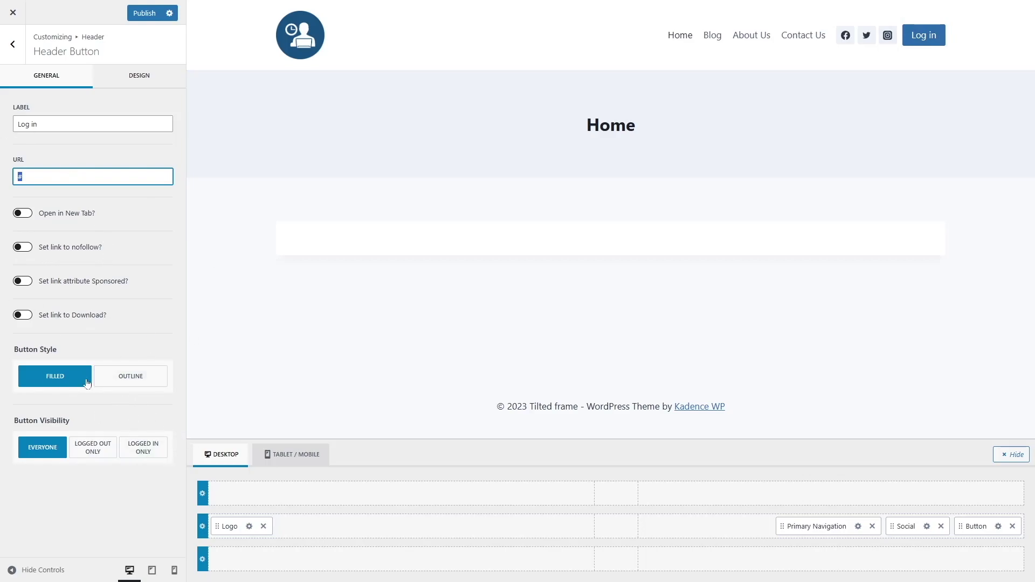
Try the Outline style on the header button and return it to Filled.
click(43, 388)
click(139, 385)
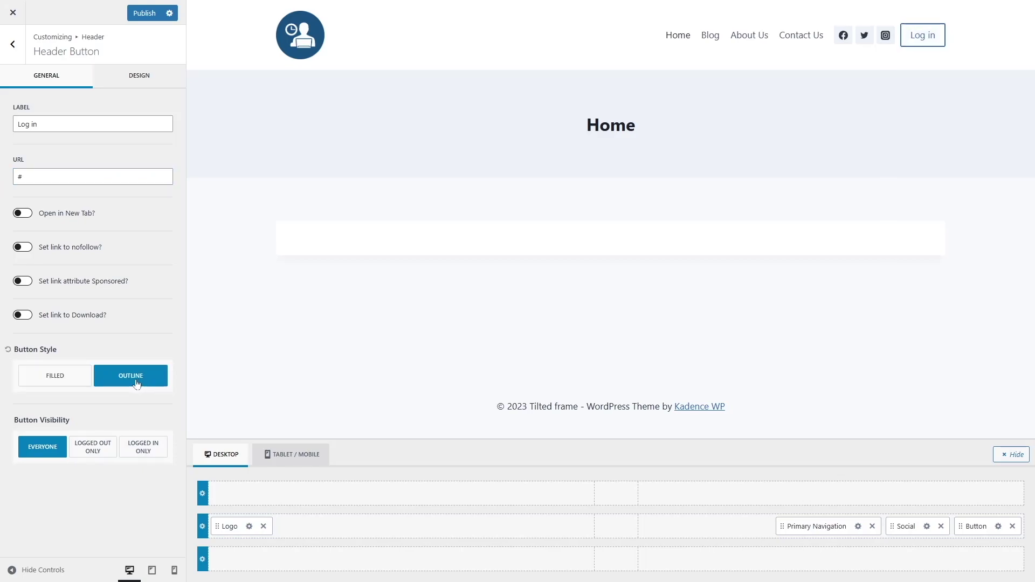
click(74, 380)
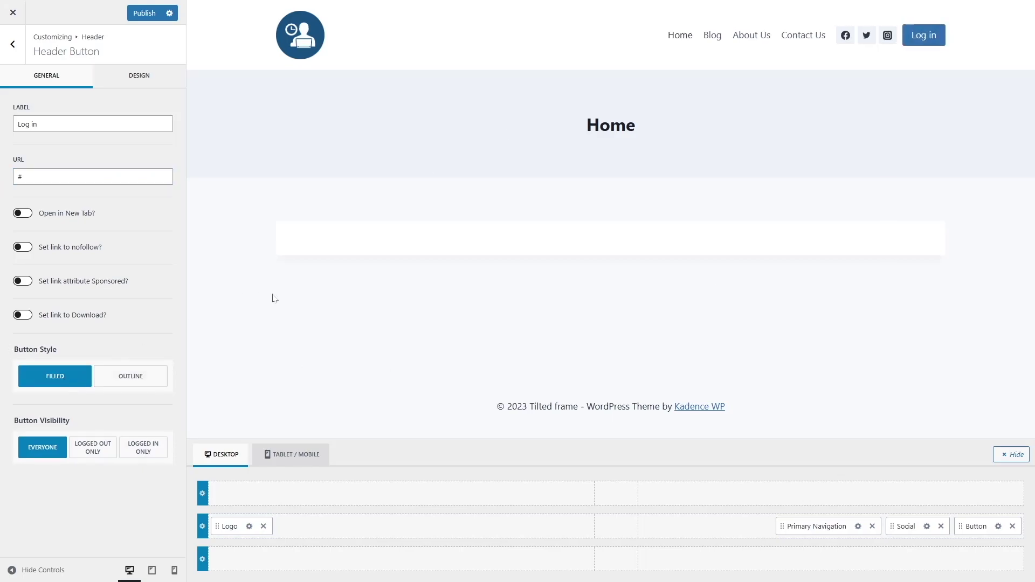
Publish the header button changes and return to the header settings.
click(131, 17)
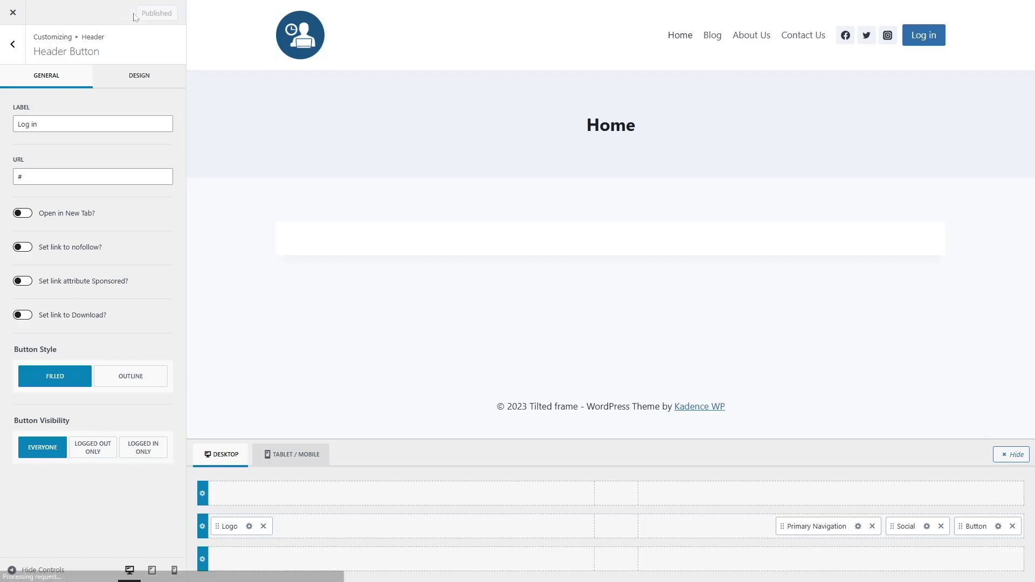
click(14, 45)
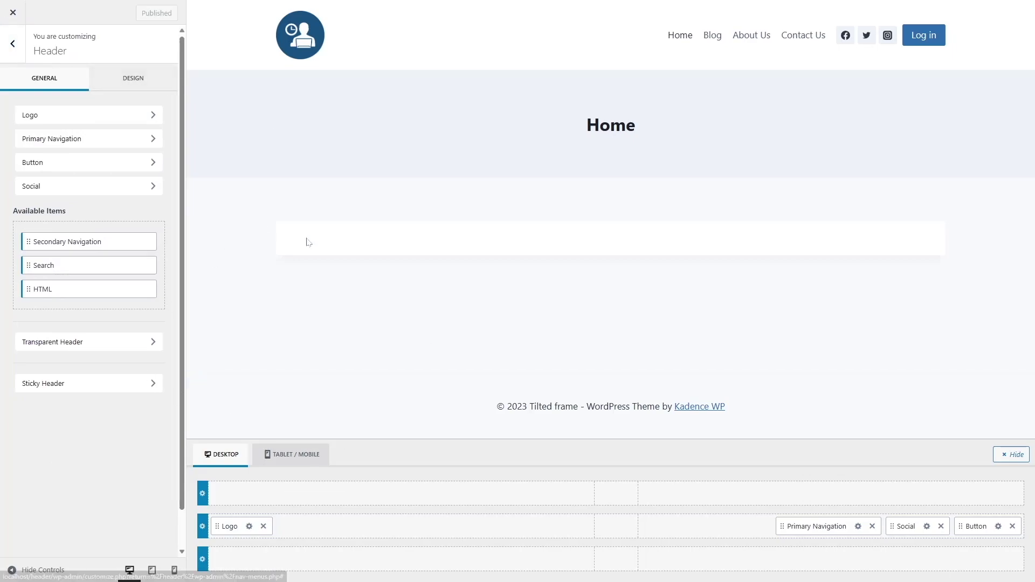
Try a red header background, set it to the white palette color FFFFFF, and publish the change.
click(133, 78)
click(151, 140)
drag(58, 209, 155, 198)
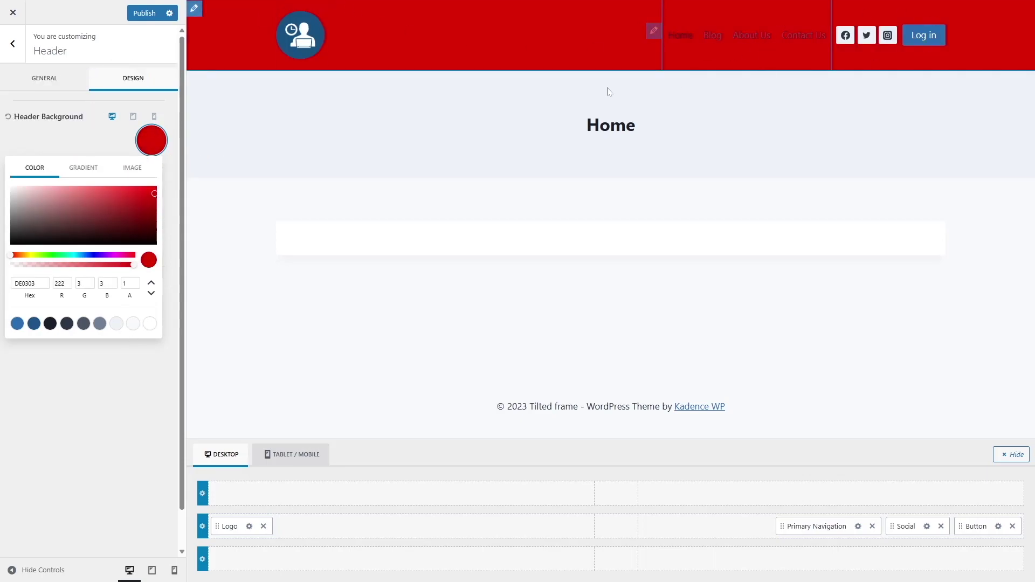
click(150, 324)
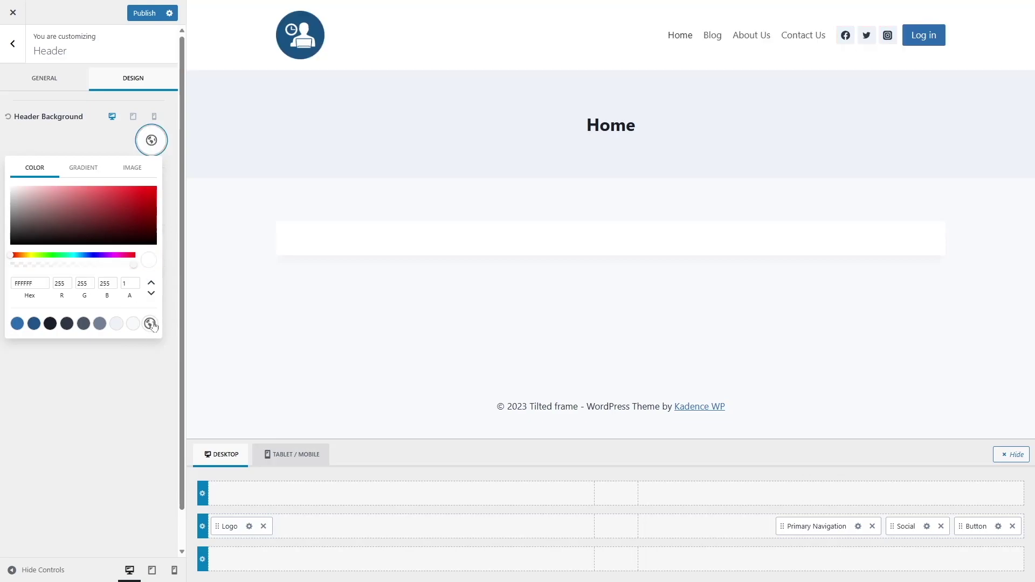
click(110, 372)
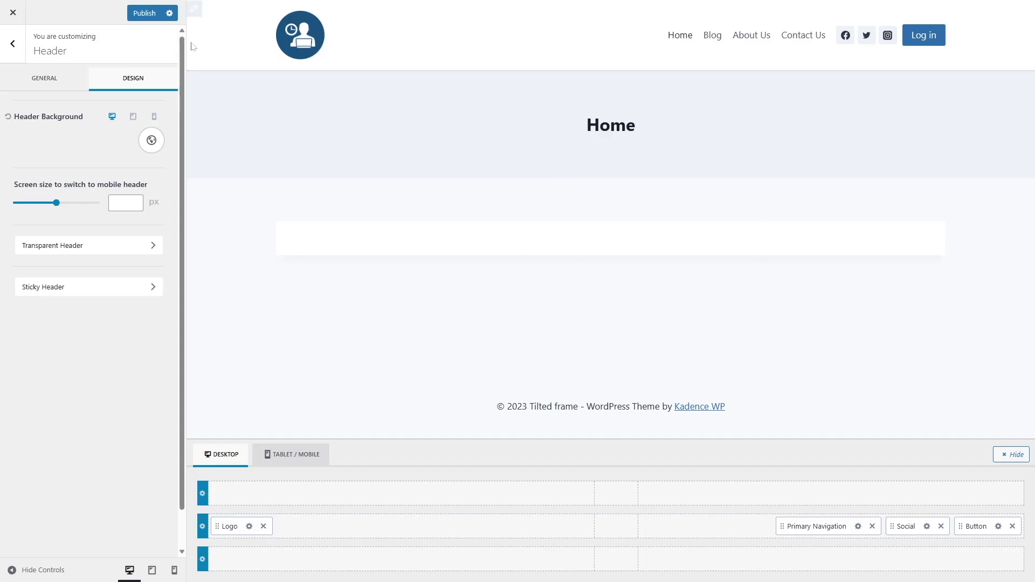
click(151, 14)
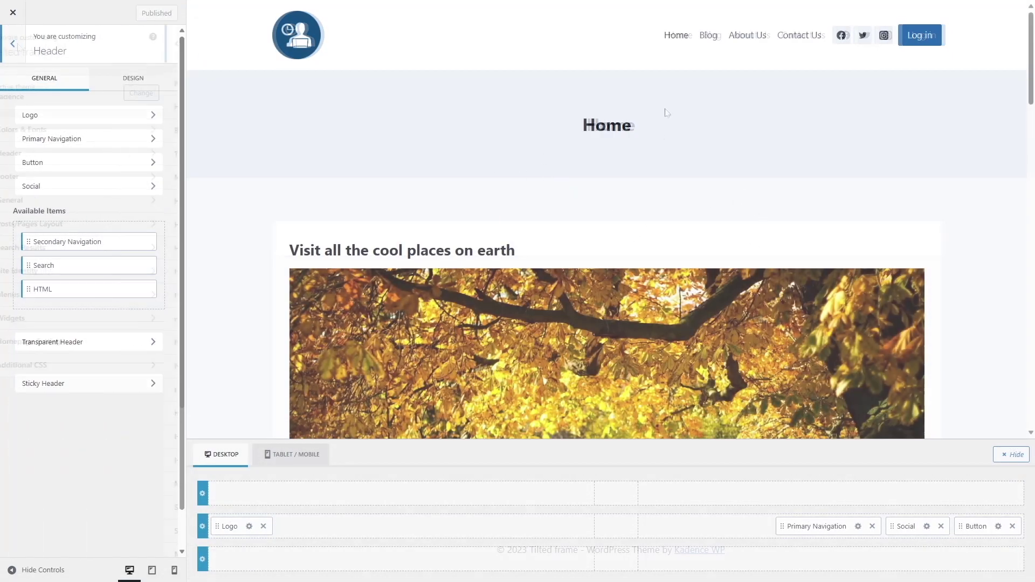
Check in the preview how the header behaves while moving down and up the homepage's posts.
scroll(663, 138, down, 8)
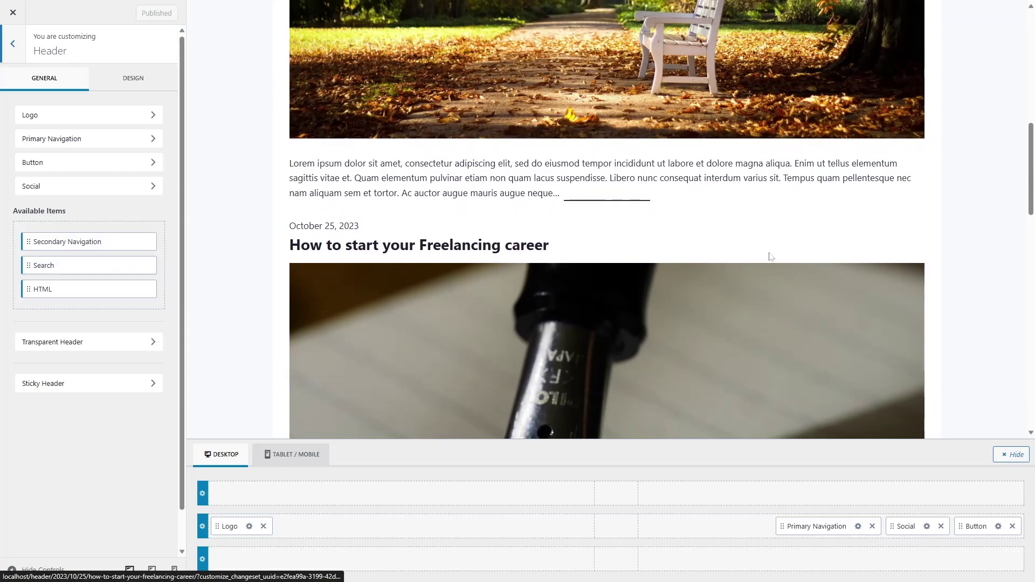
scroll(769, 253, up, 10)
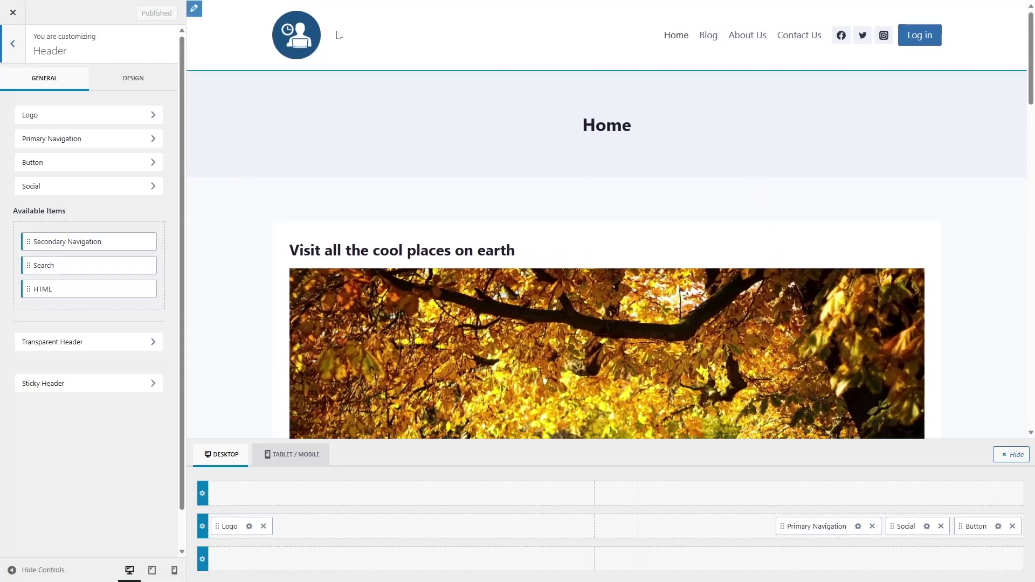
scroll(511, 55, down, 10)
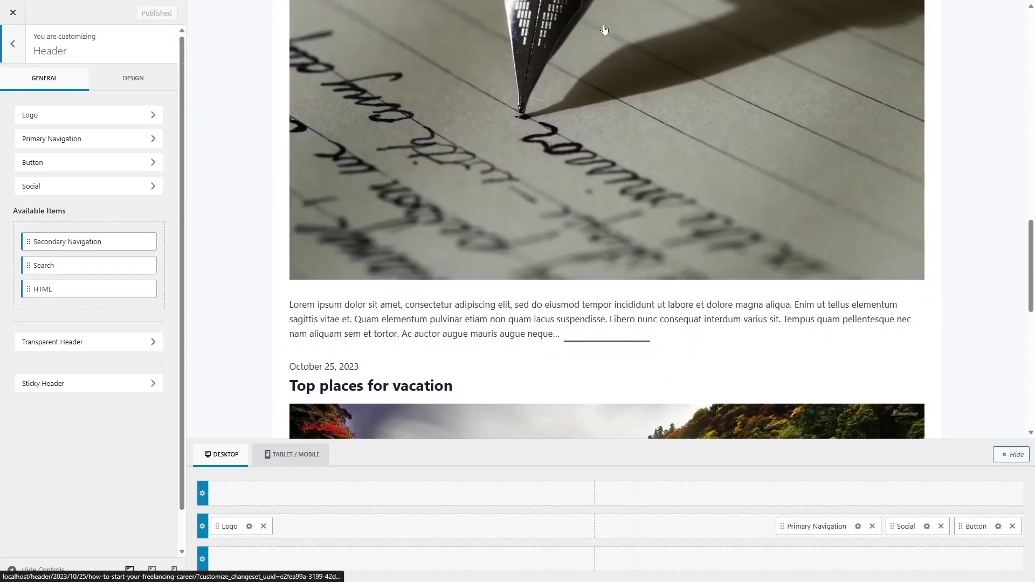
scroll(713, 170, up, 10)
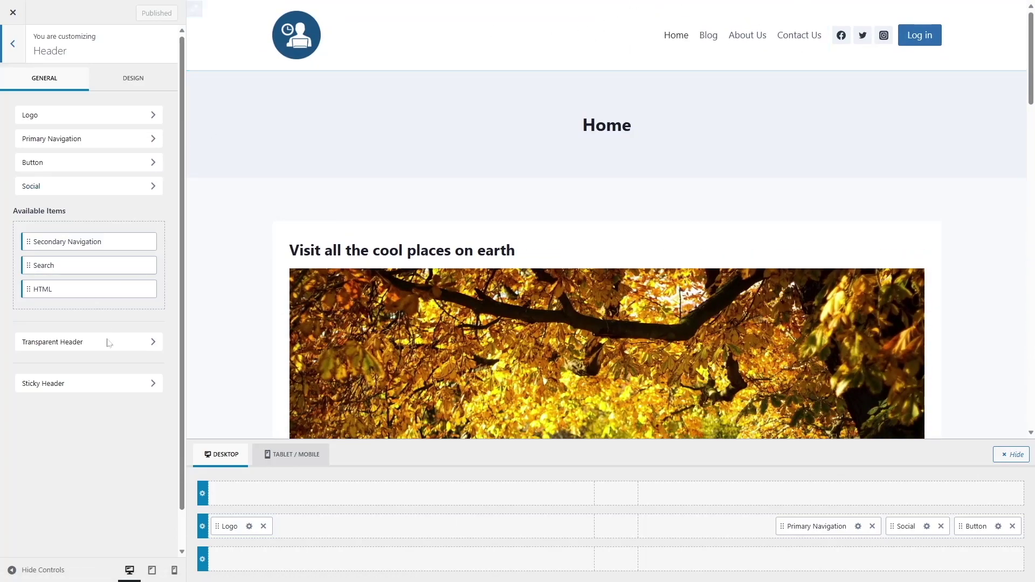
Set the desktop sticky header to "Yes - Only Main Row" and check its behaviour in the homepage preview.
click(58, 386)
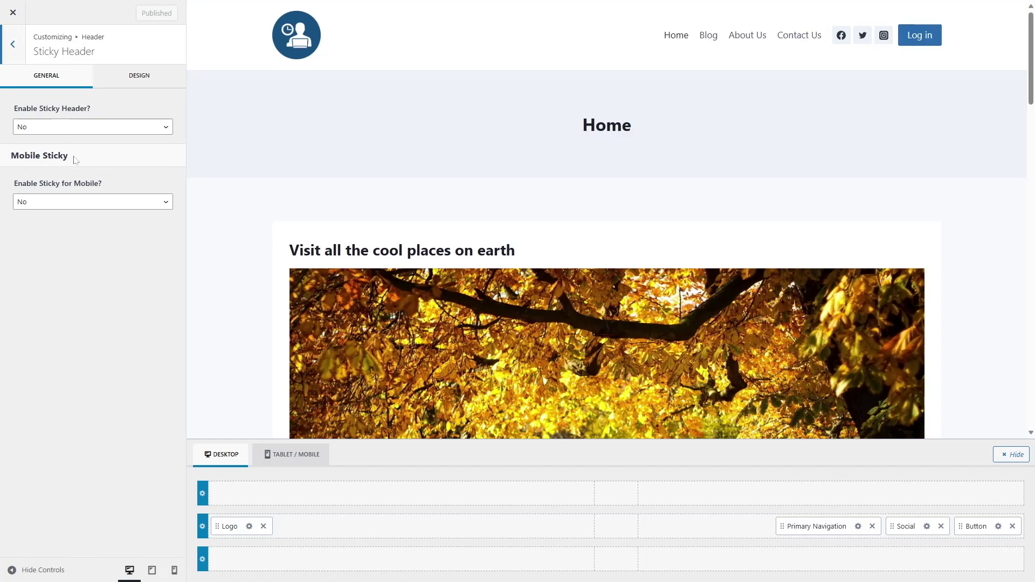
click(60, 131)
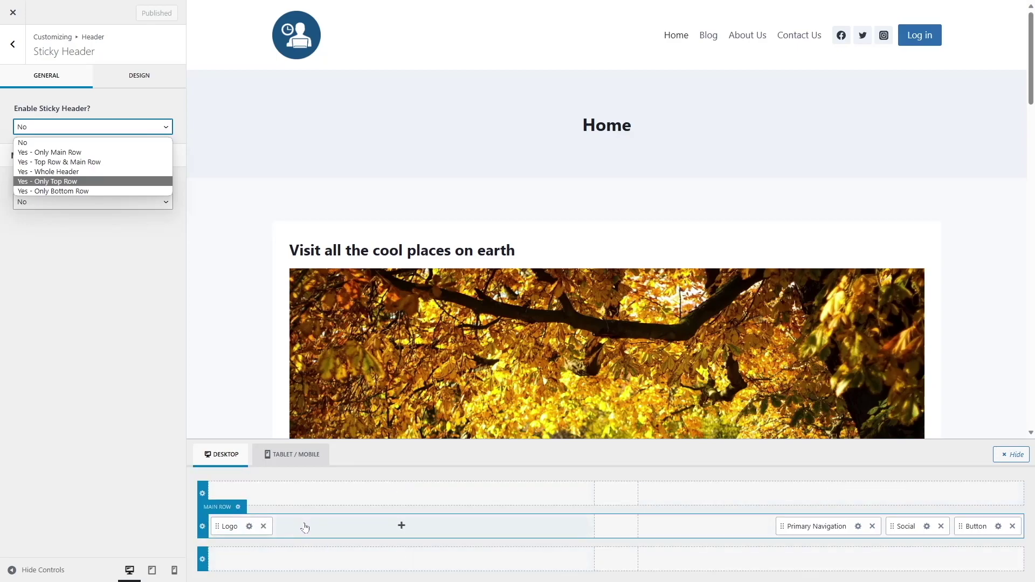
click(65, 155)
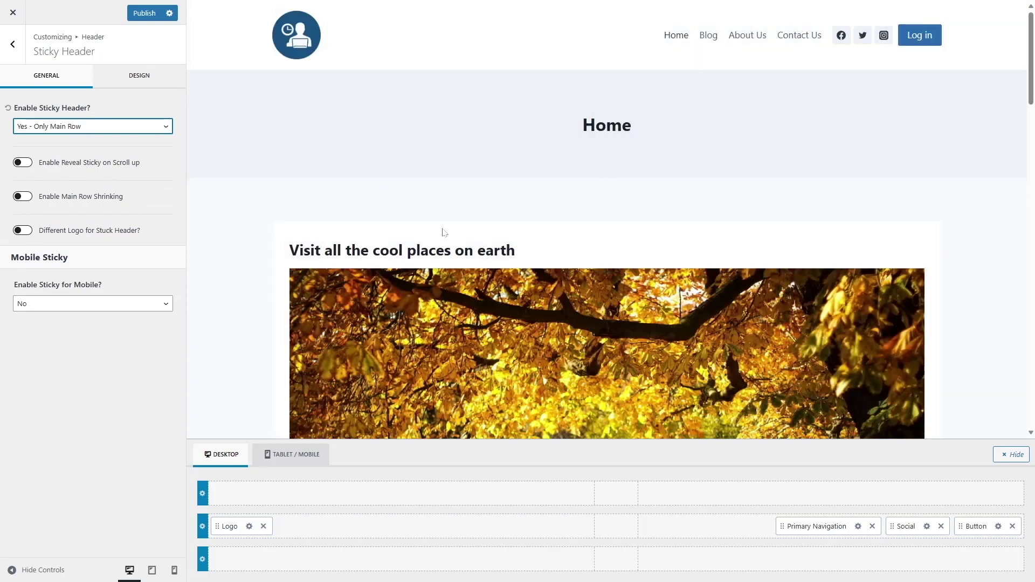
scroll(457, 248, down, 4)
scroll(456, 247, down, 10)
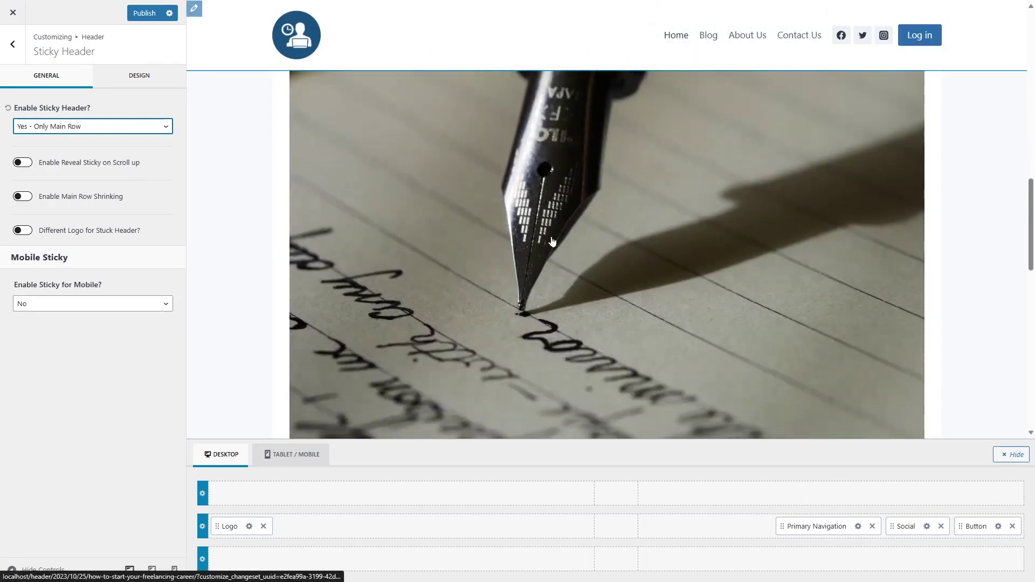
scroll(419, 156, up, 11)
scroll(419, 156, up, 4)
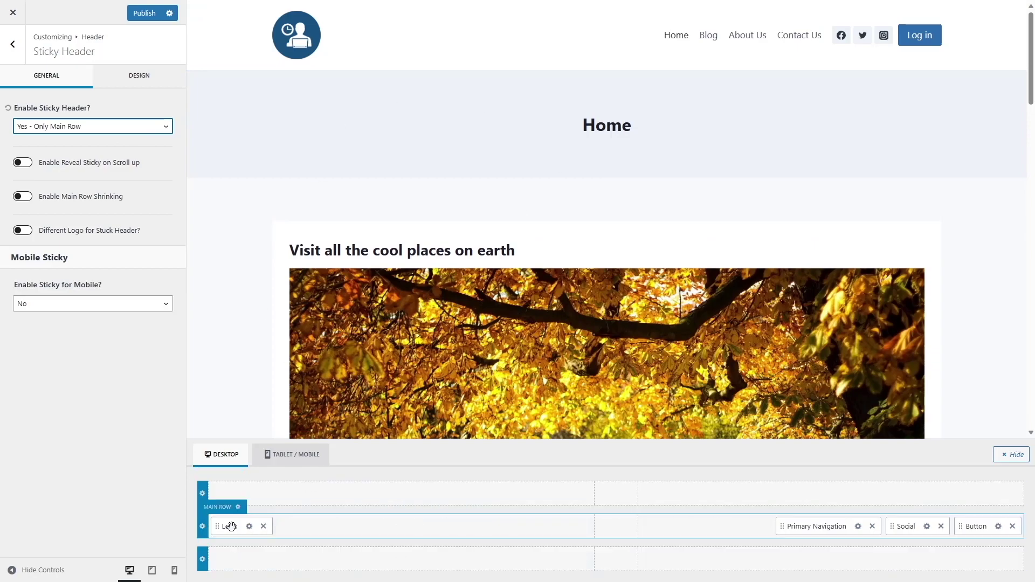
Try the logo in the top row's centre and Primary Navigation at the main row's left end, checking the sticky row in the preview.
drag(216, 525, 603, 498)
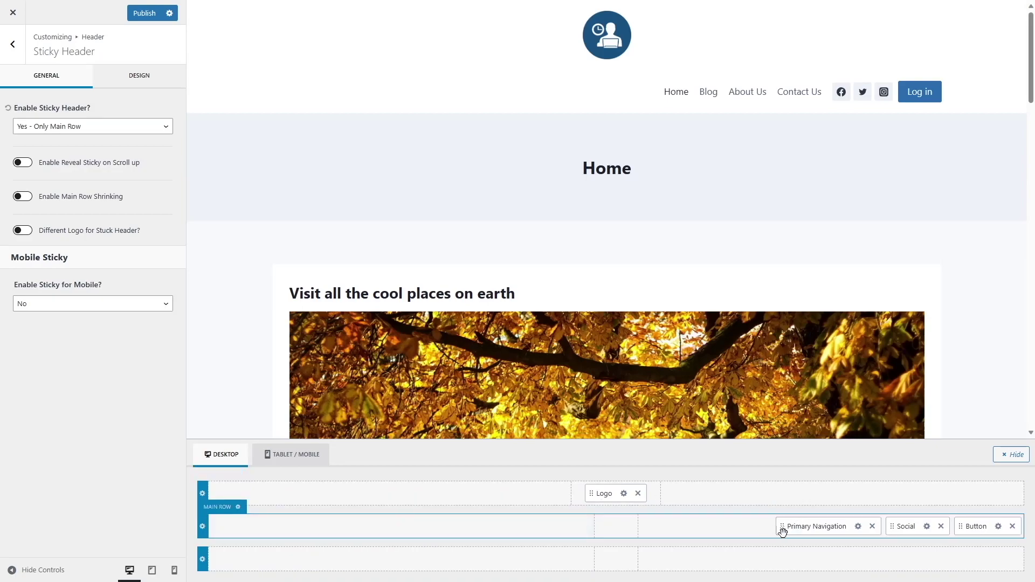
drag(783, 528, 310, 532)
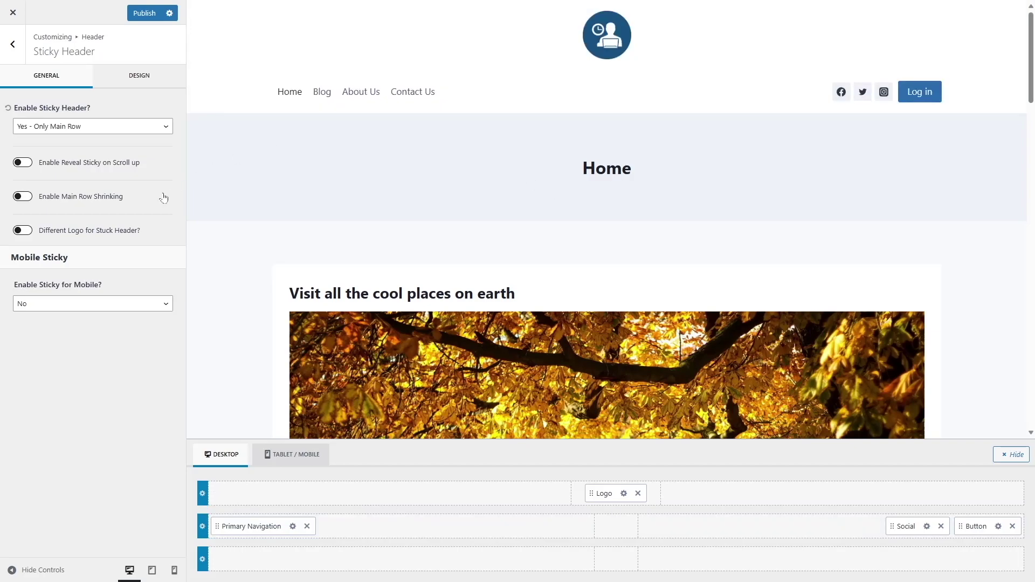
scroll(580, 214, down, 9)
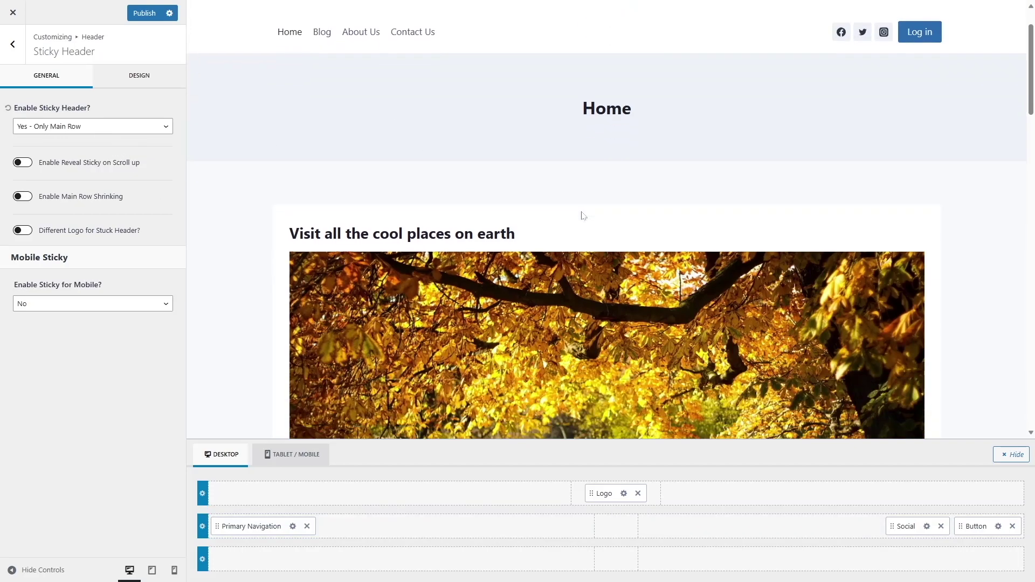
scroll(552, 266, down, 5)
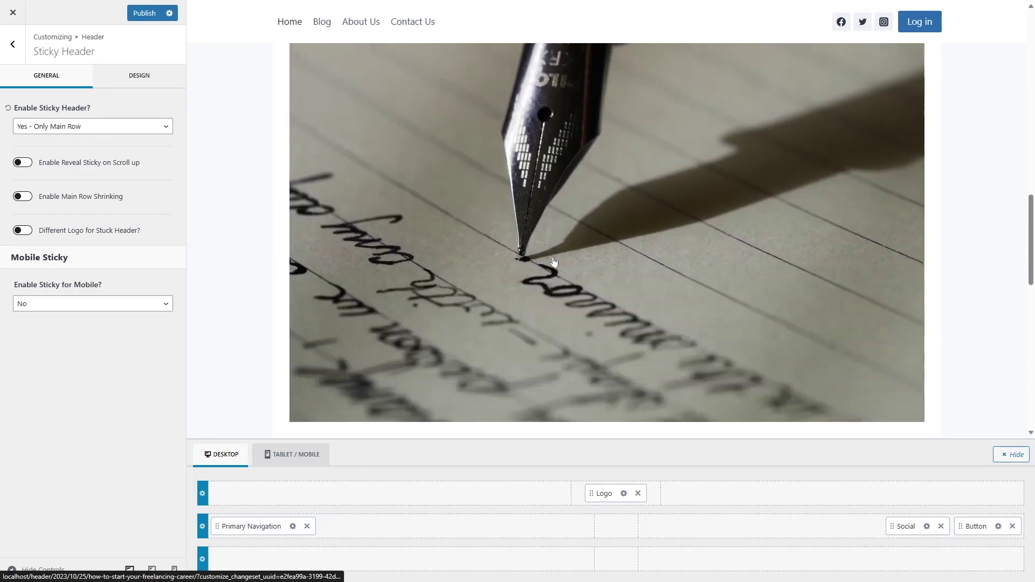
scroll(499, 277, up, 15)
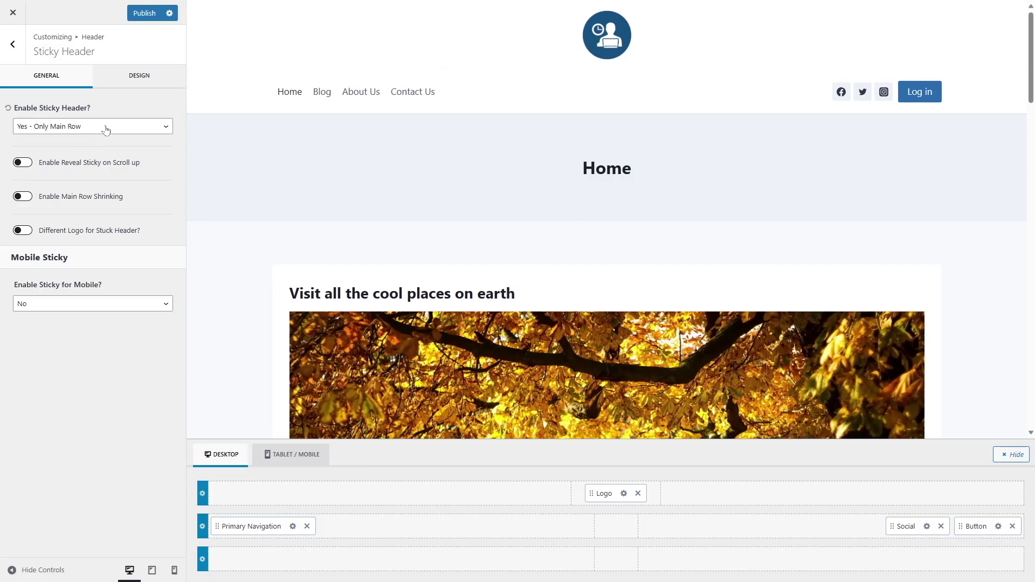
Restore the main row layout with the logo at its left end and Primary Navigation before the social icons.
drag(226, 527, 865, 531)
drag(593, 494, 245, 528)
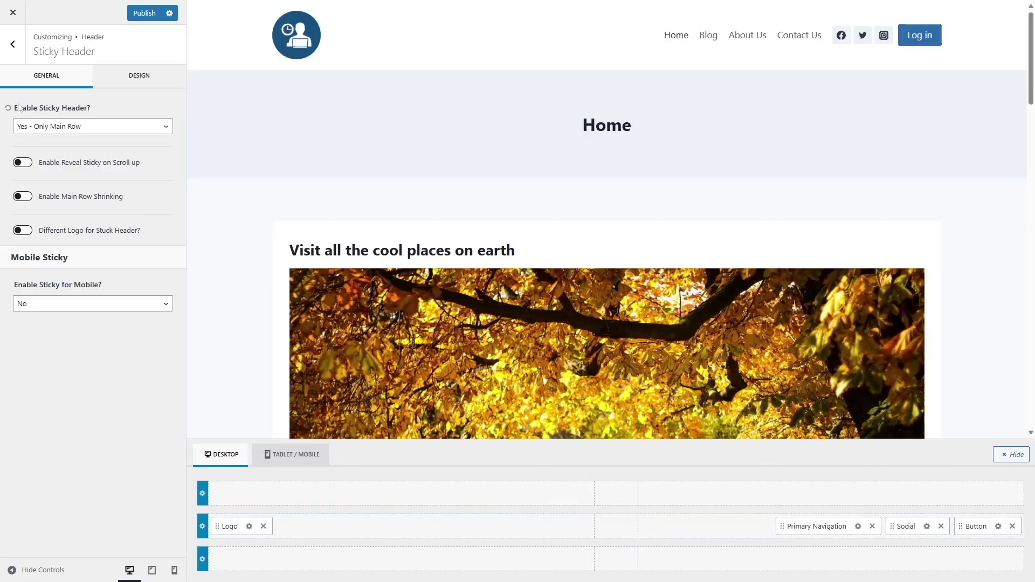
Set the desktop sticky header to "Yes - Whole Header" and check its behaviour in the preview.
click(84, 127)
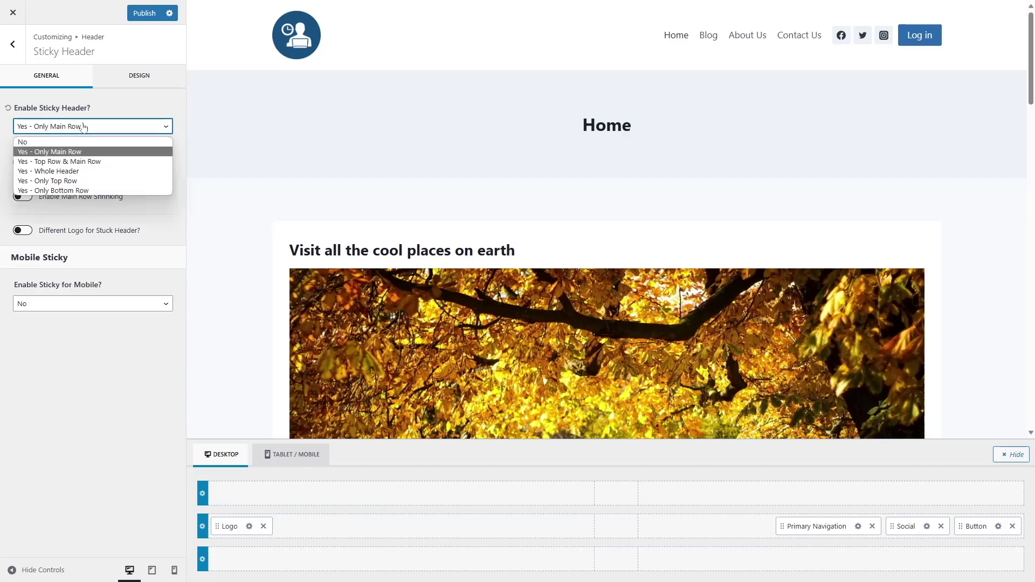
click(54, 171)
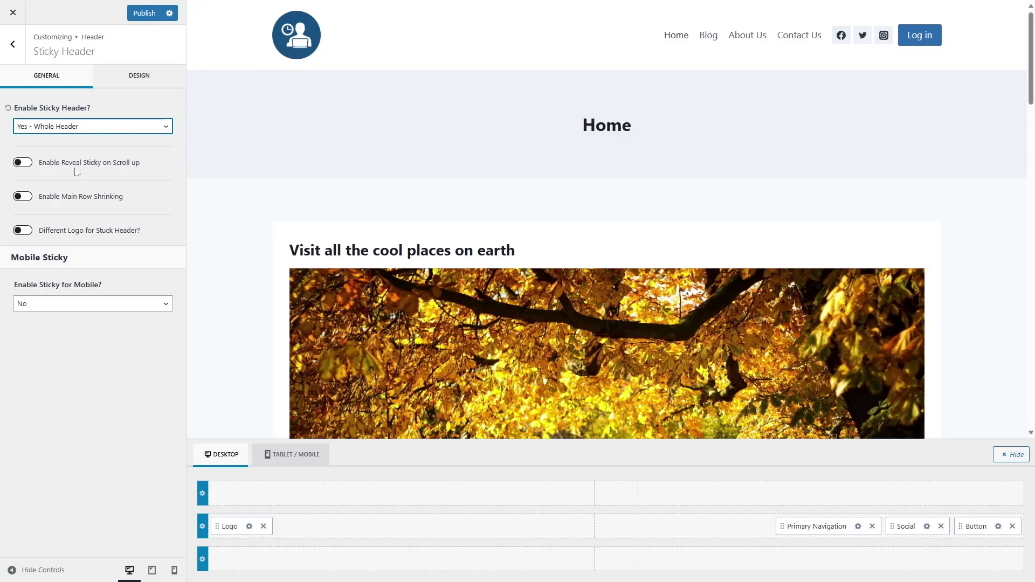
scroll(347, 156, down, 5)
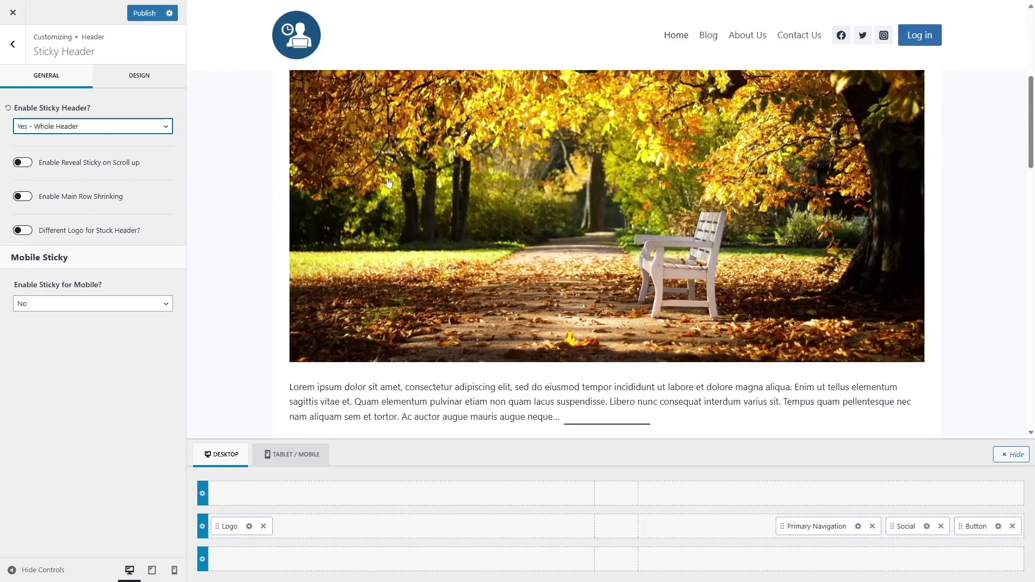
scroll(608, 42, up, 4)
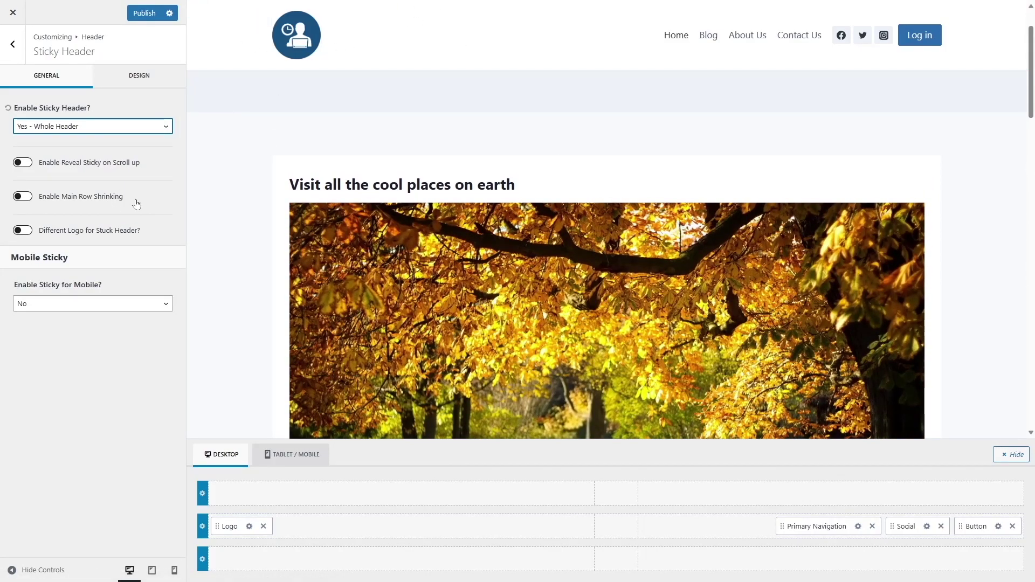
Review the mobile sticky header choices and examine the off-canvas menu in the tablet/mobile header preview.
click(100, 310)
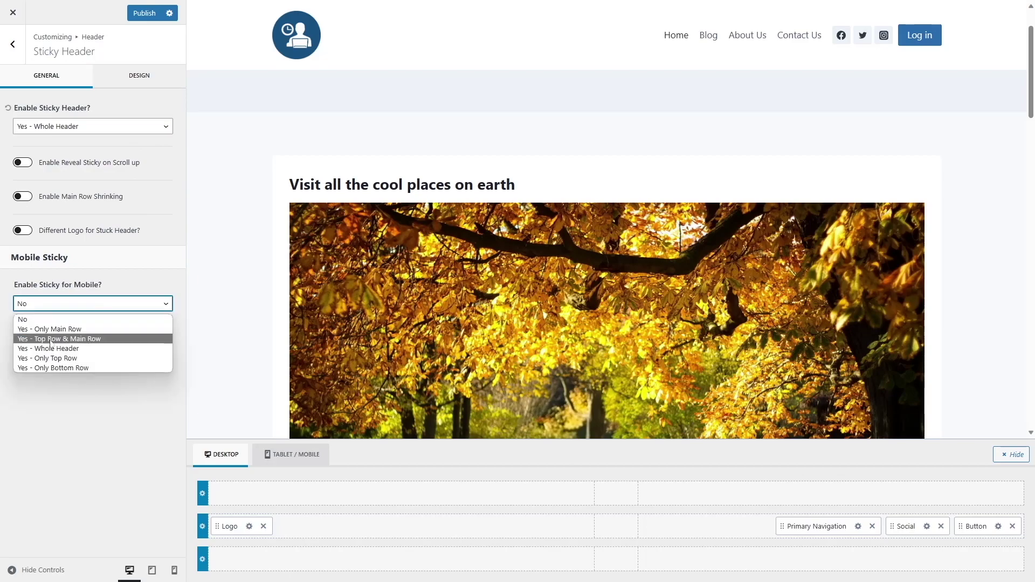
click(88, 442)
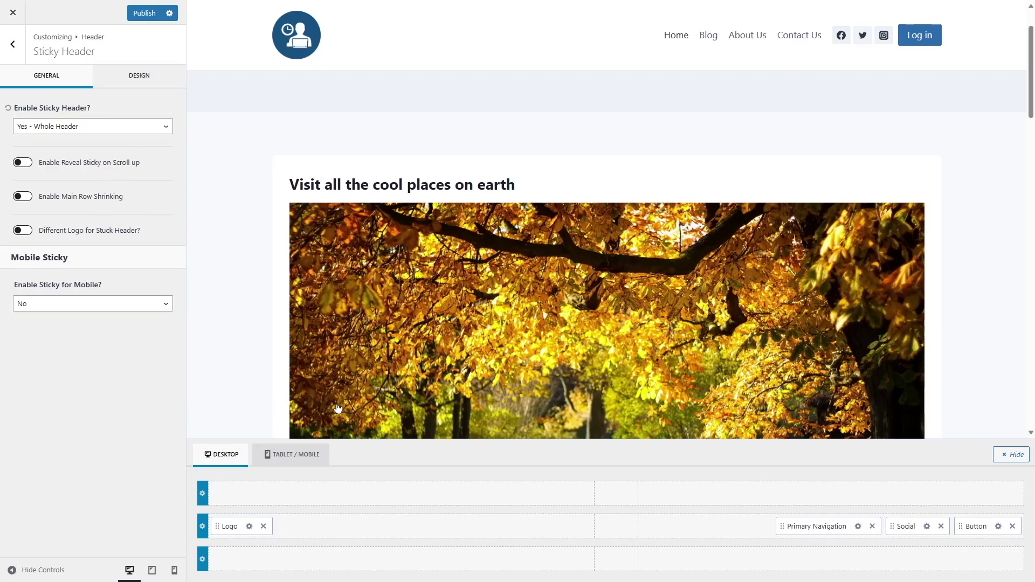
click(318, 456)
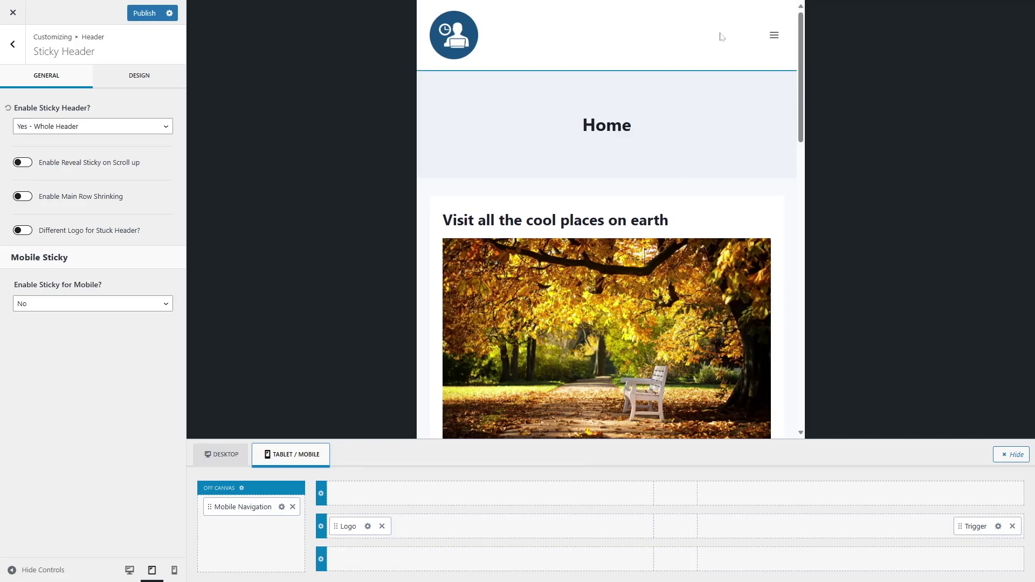
click(775, 38)
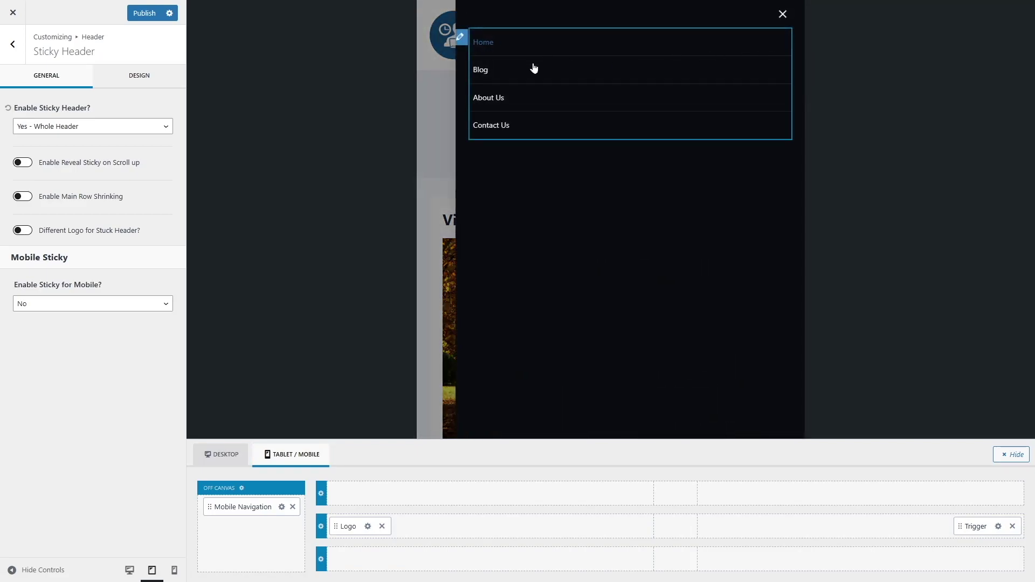
click(783, 14)
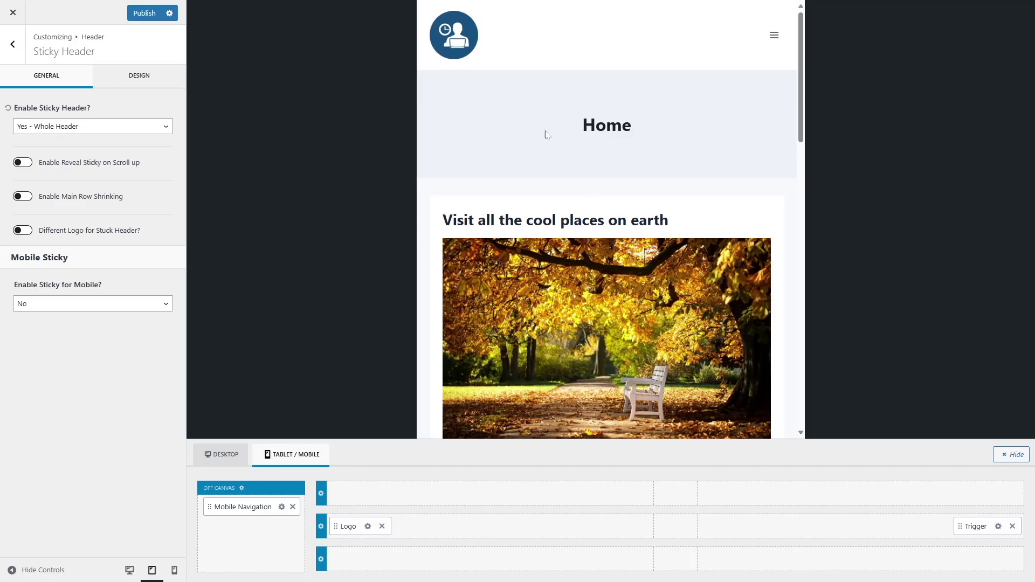
Add a button after the trigger in the mobile header's main row, labelled "Log in" with the URL "#", and publish it.
click(13, 45)
drag(34, 244, 1000, 538)
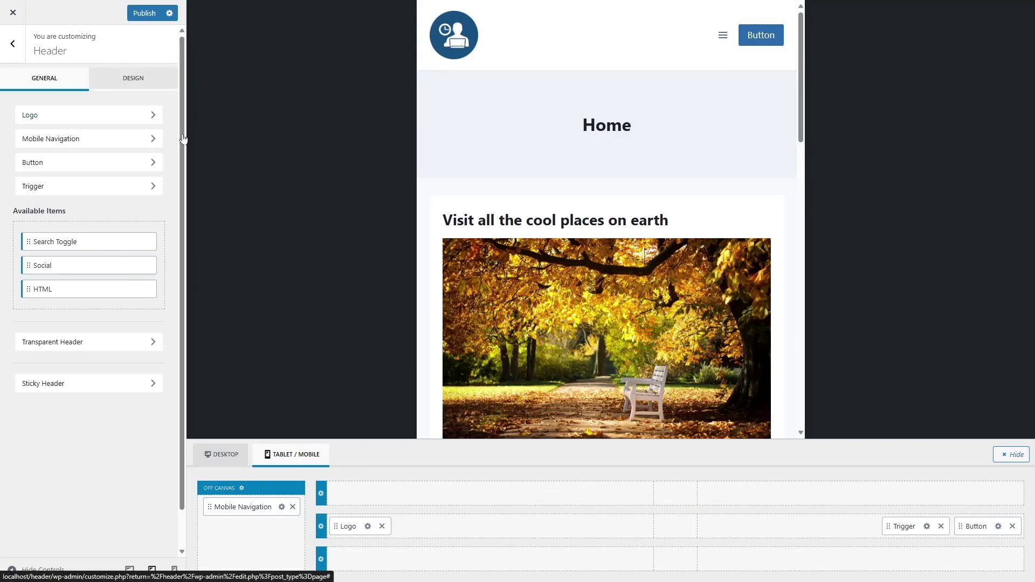
click(998, 527)
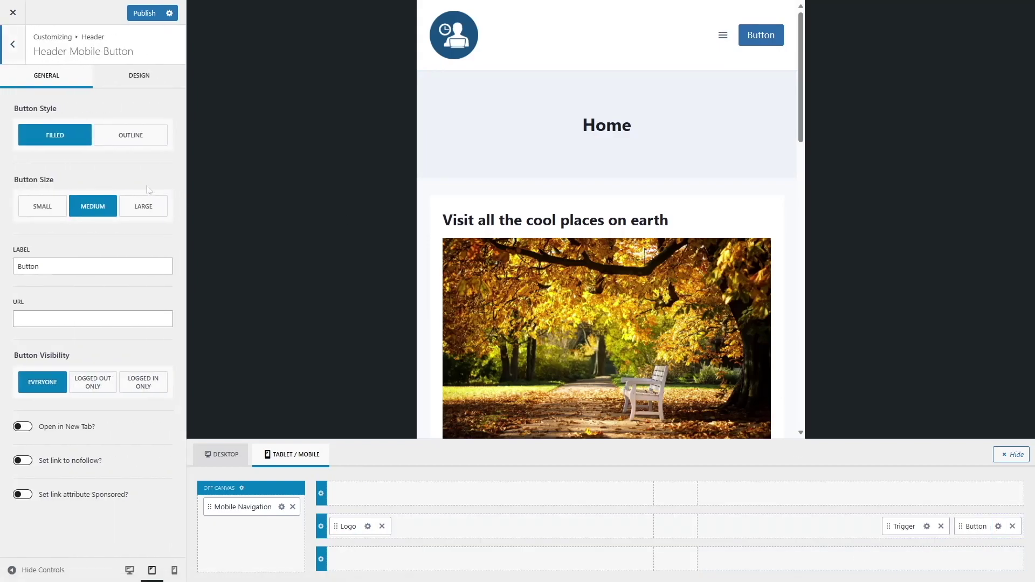
double_click(28, 266)
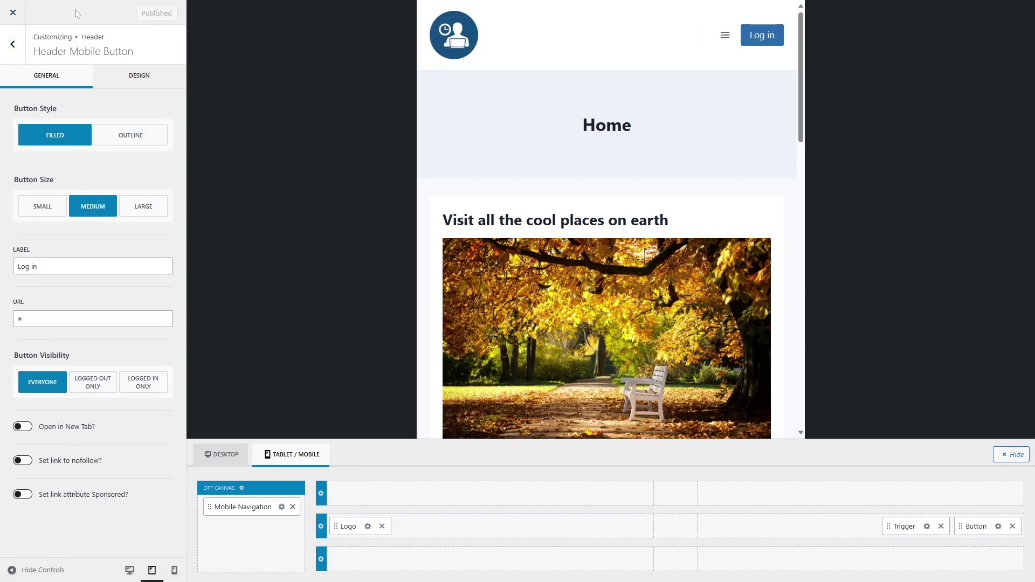
Return to the desktop header layout and enable the transparent header.
click(12, 44)
click(221, 454)
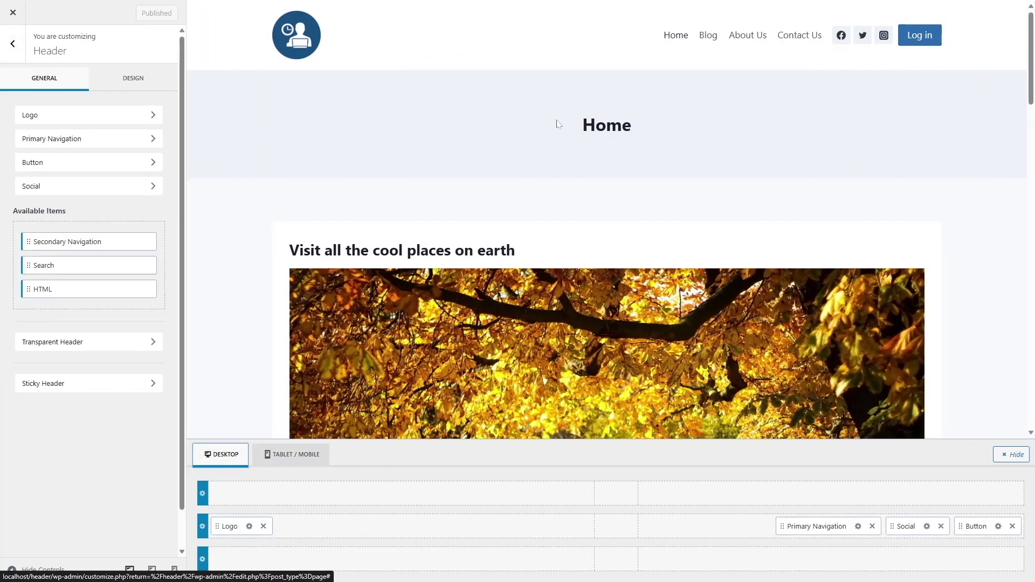
click(136, 341)
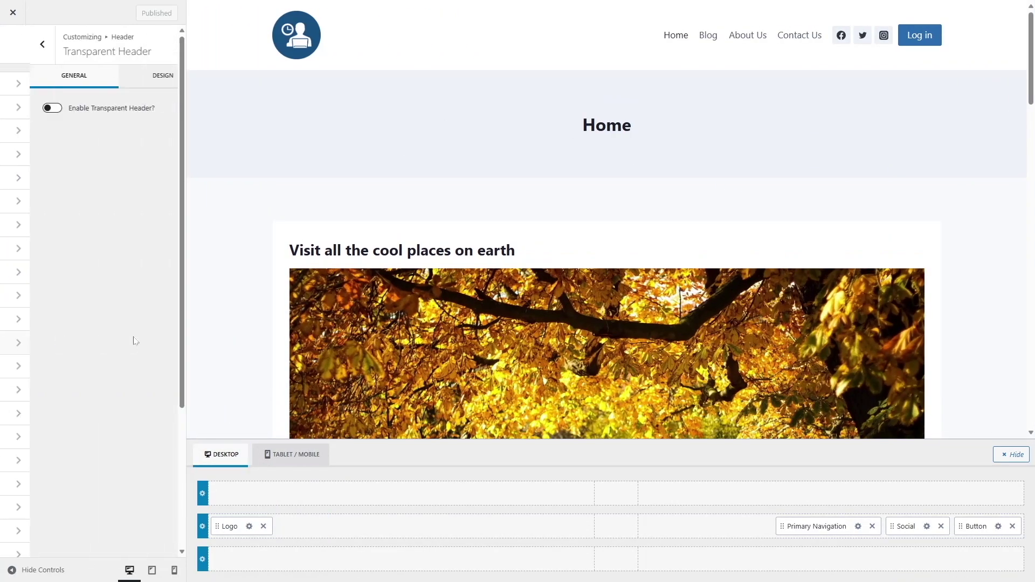
click(22, 109)
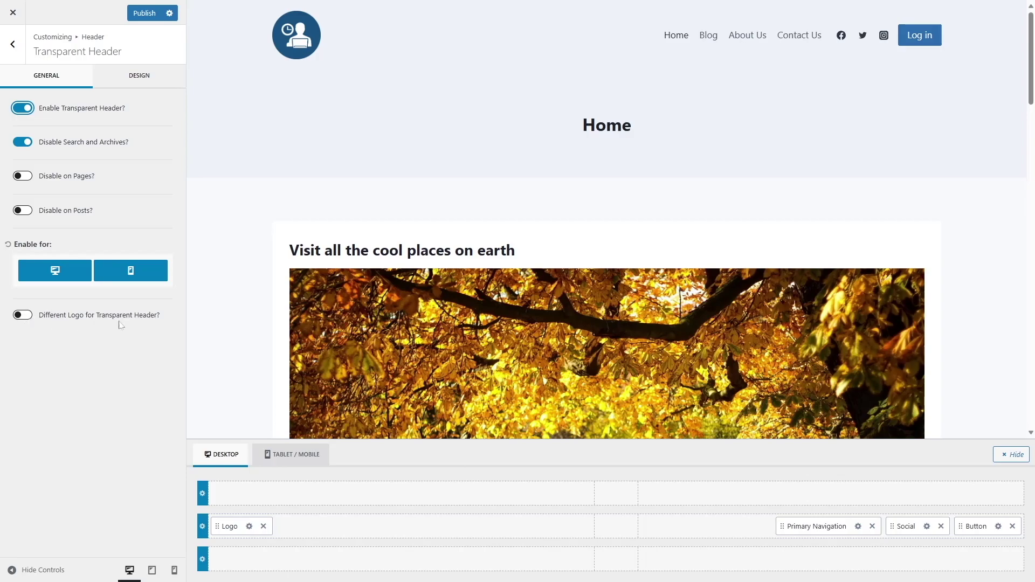
Try the different logo option for the transparent header, turn it off again, and publish the header changes.
click(22, 316)
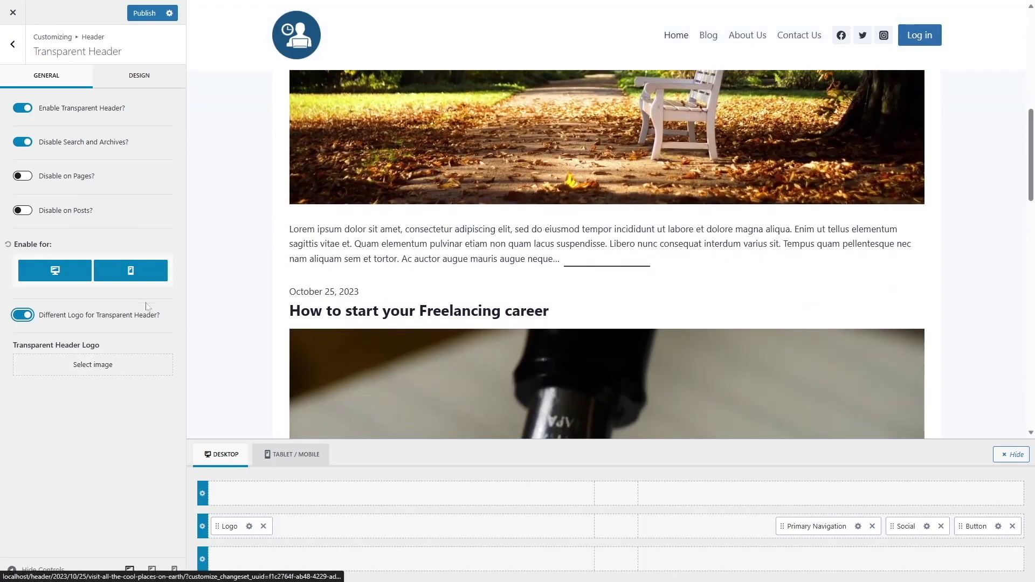
click(311, 43)
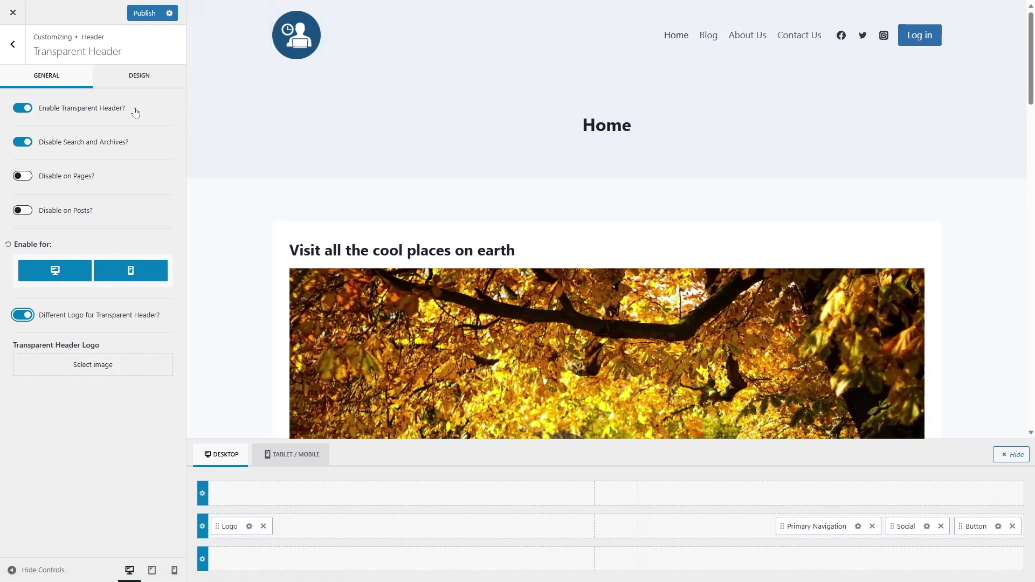
click(14, 314)
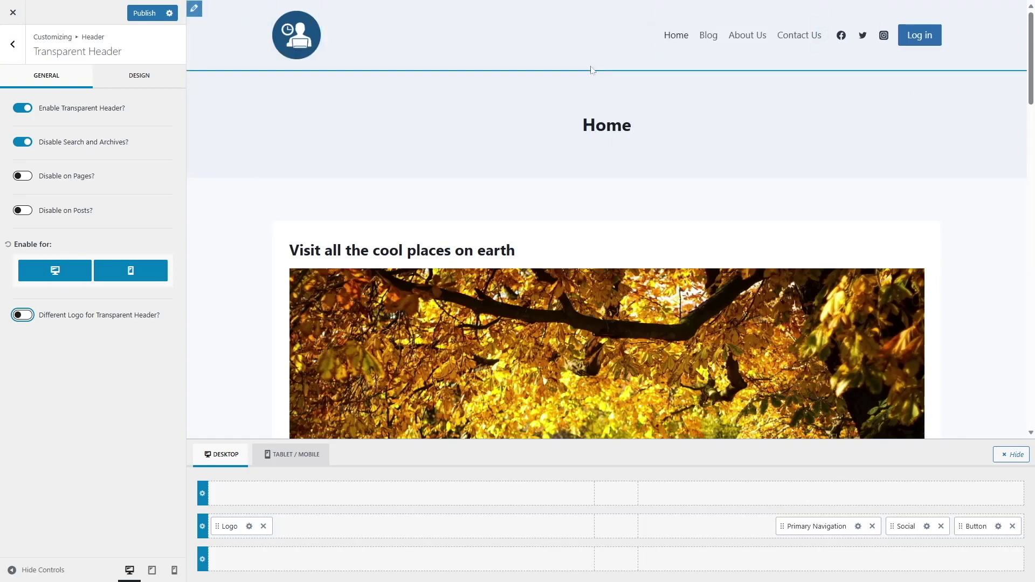
click(144, 13)
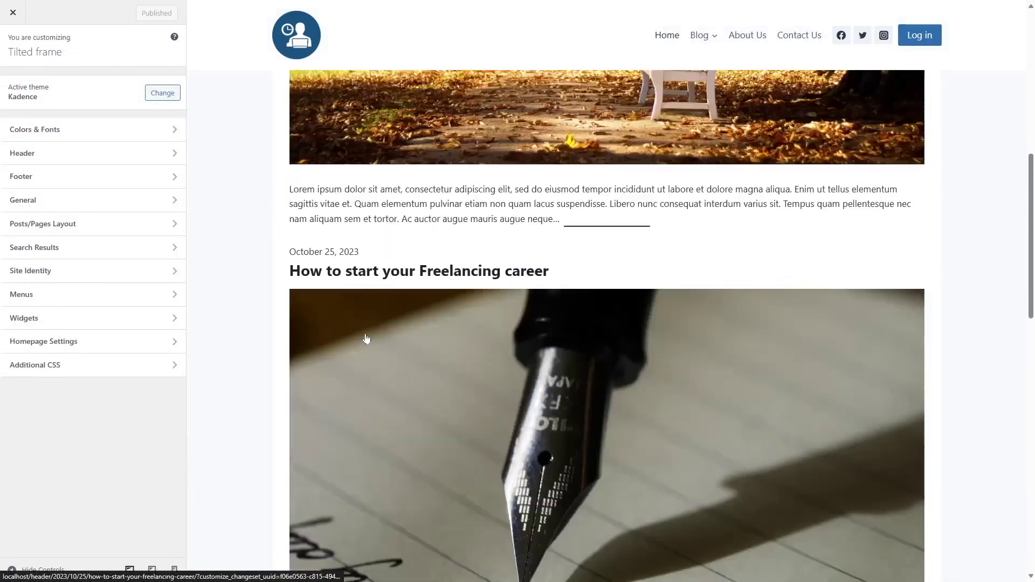
Reopen the theme customizer from the dashboard and open the Footer settings with the homepage's copyright footer in view.
scroll(366, 338, down, 10)
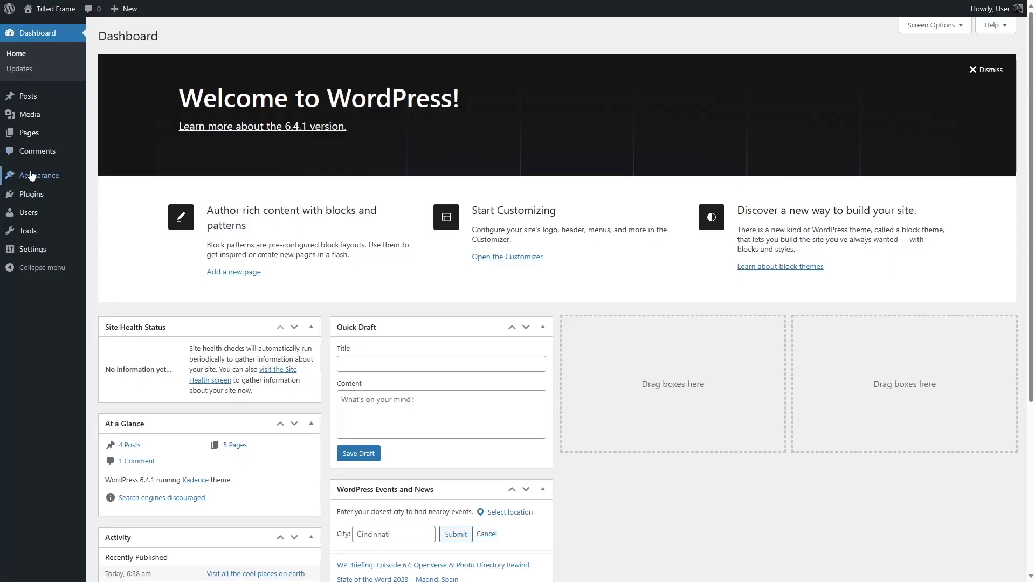
mouse_move(28, 179)
click(124, 197)
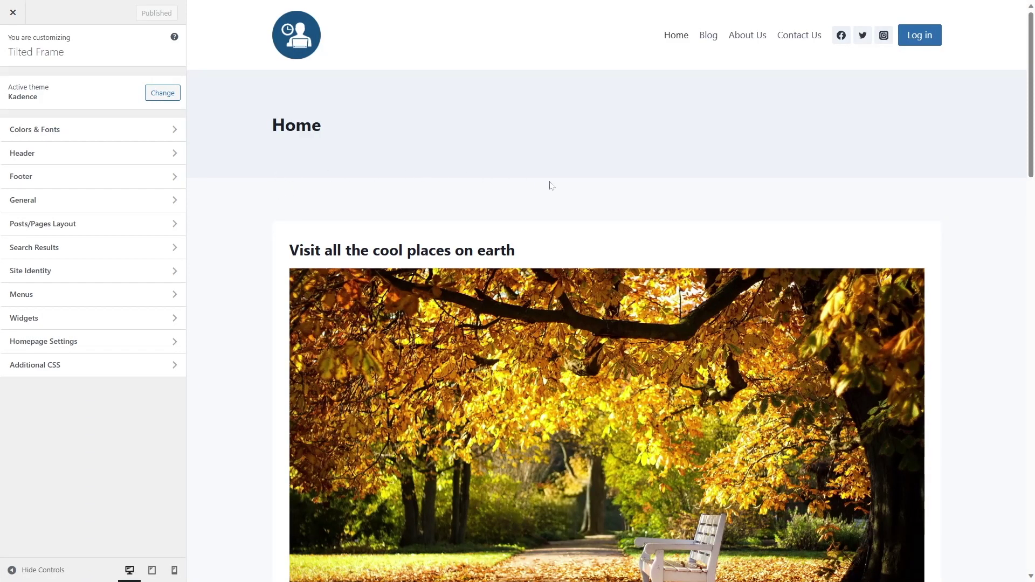
scroll(552, 185, down, 20)
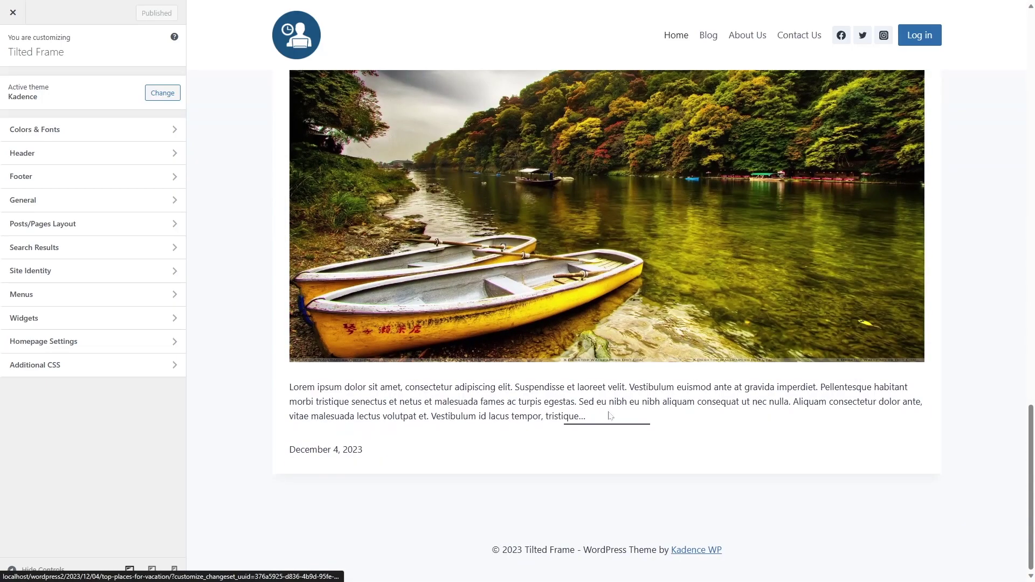
click(22, 182)
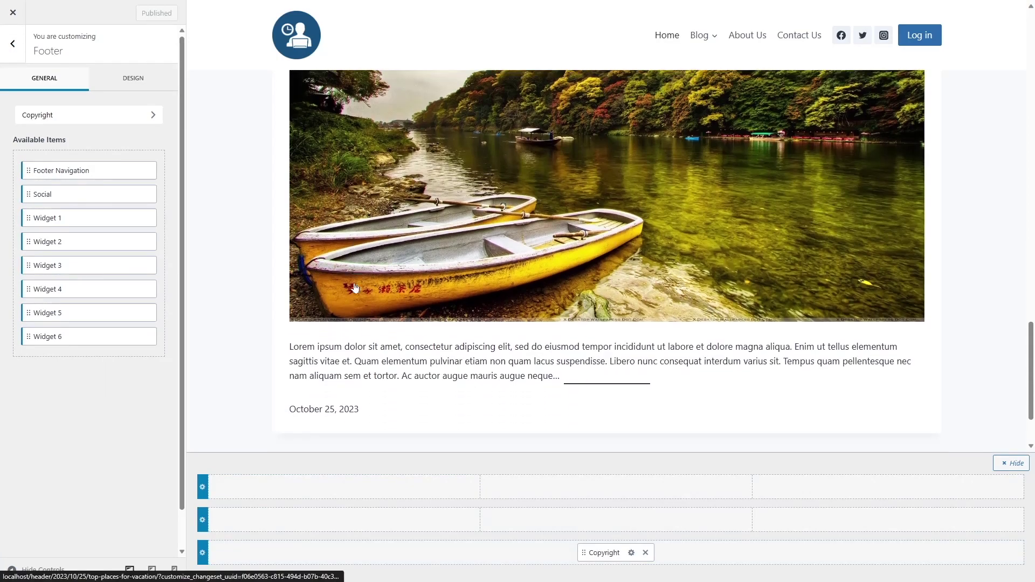
scroll(355, 288, down, 2)
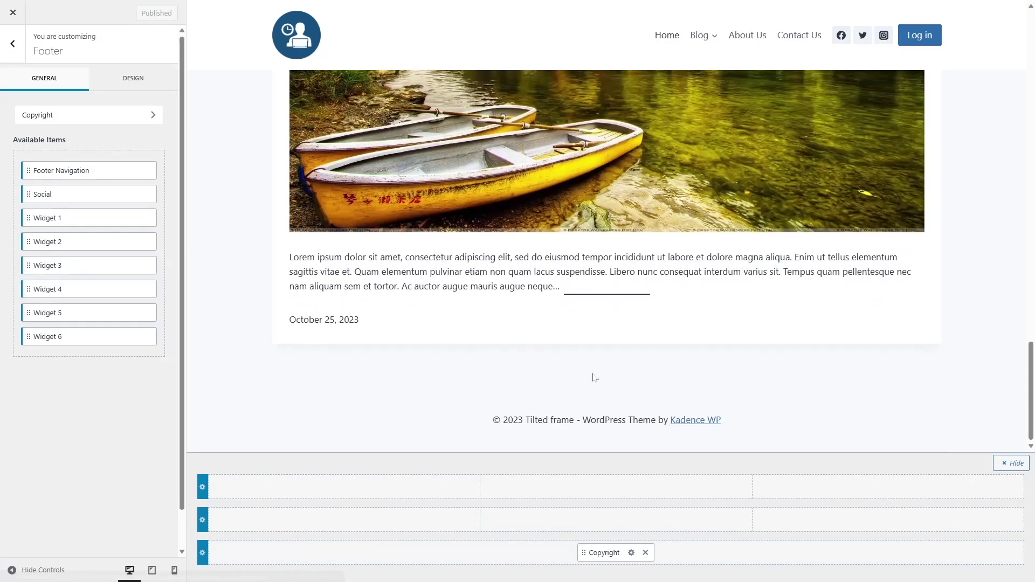
Remove the Copyright item from the footer's bottom row and set that row to 3 columns.
click(645, 553)
click(345, 553)
click(244, 533)
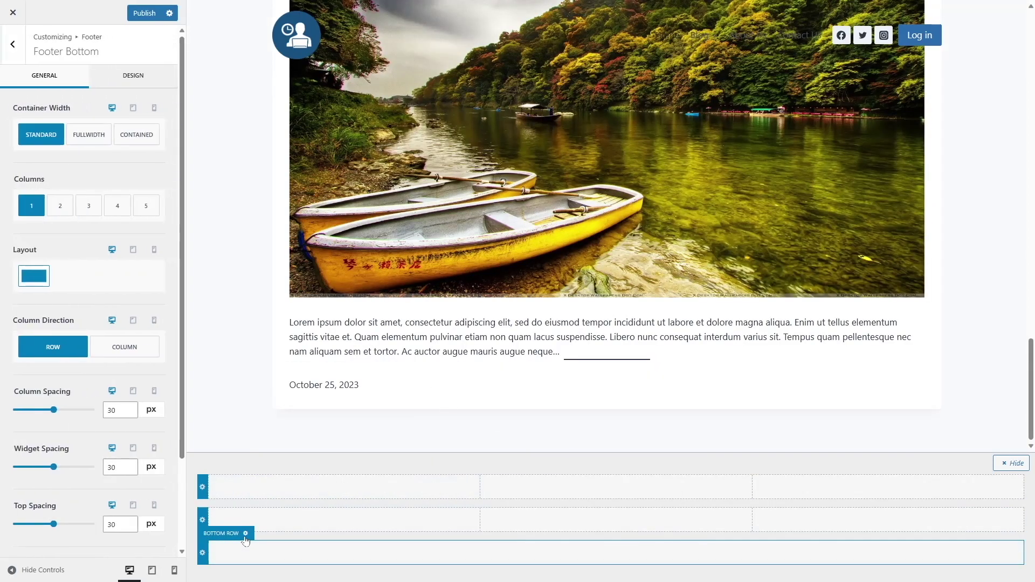
click(90, 207)
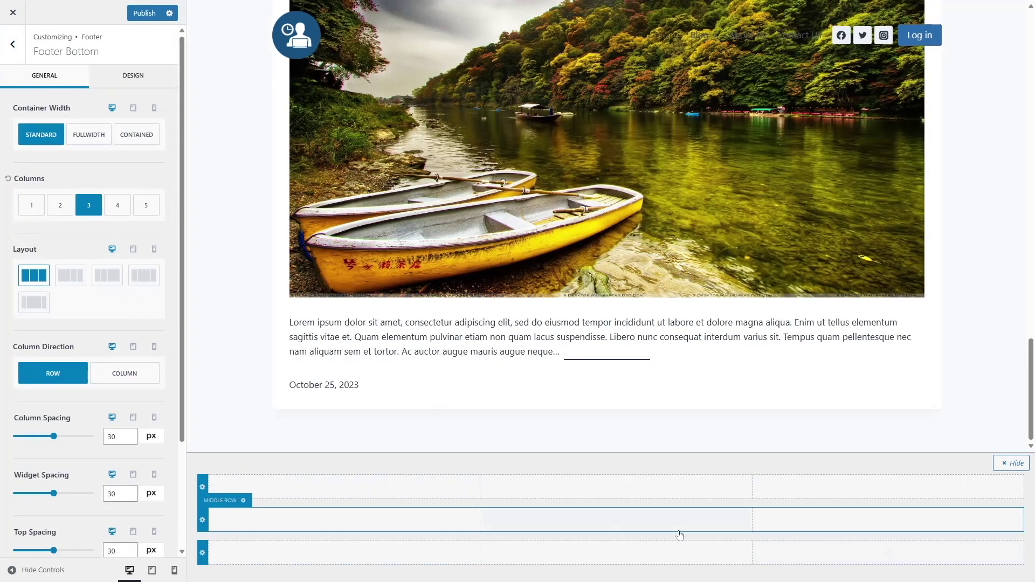
Place the Copyright item in the first column and the Social item in the third column of the footer's bottom row.
click(14, 47)
drag(56, 193, 302, 558)
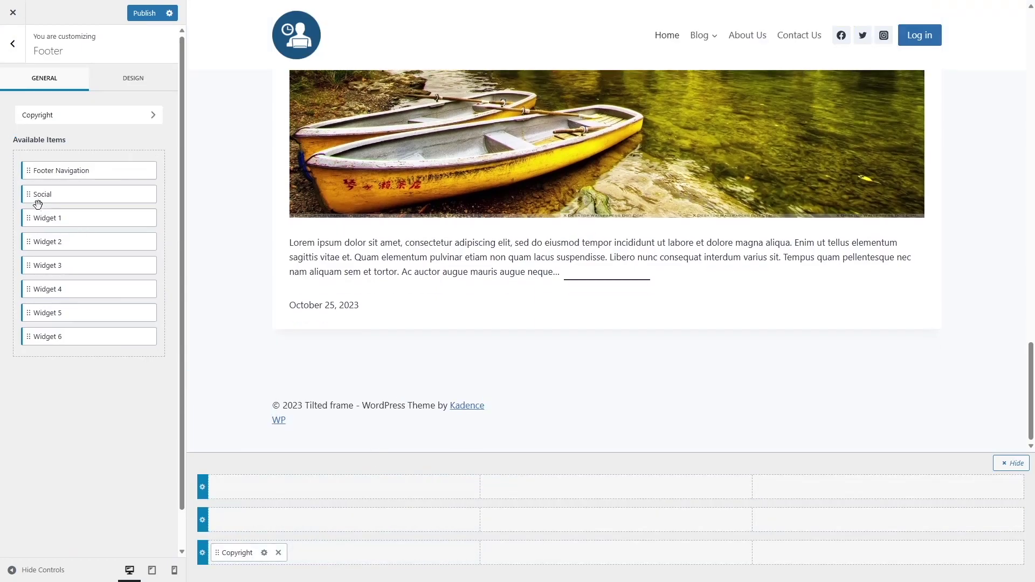
drag(33, 197, 856, 556)
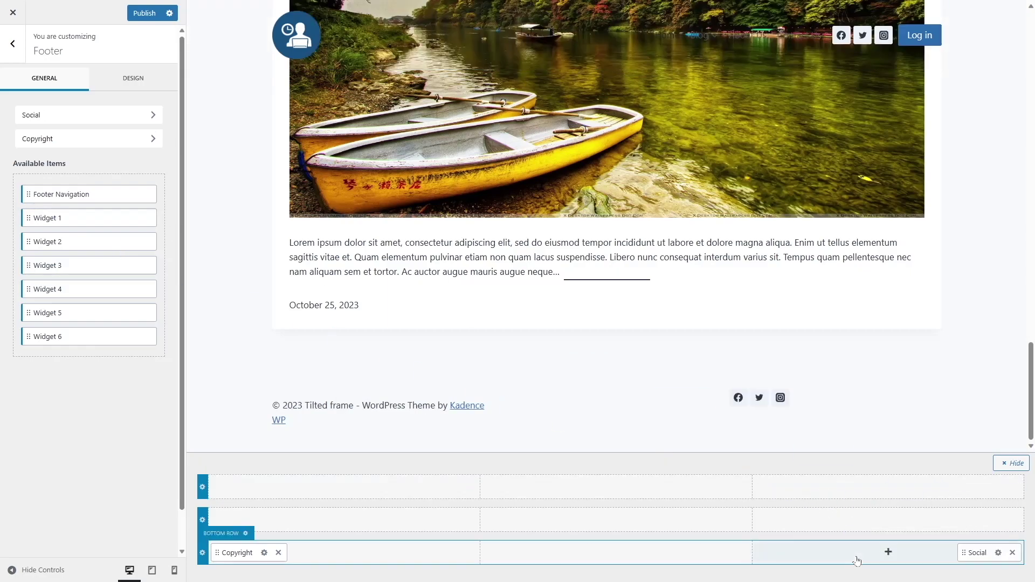
Place Widget 1, Widget 2 and Widget 3 in the first, second and third columns of the footer's middle row.
drag(45, 218, 297, 522)
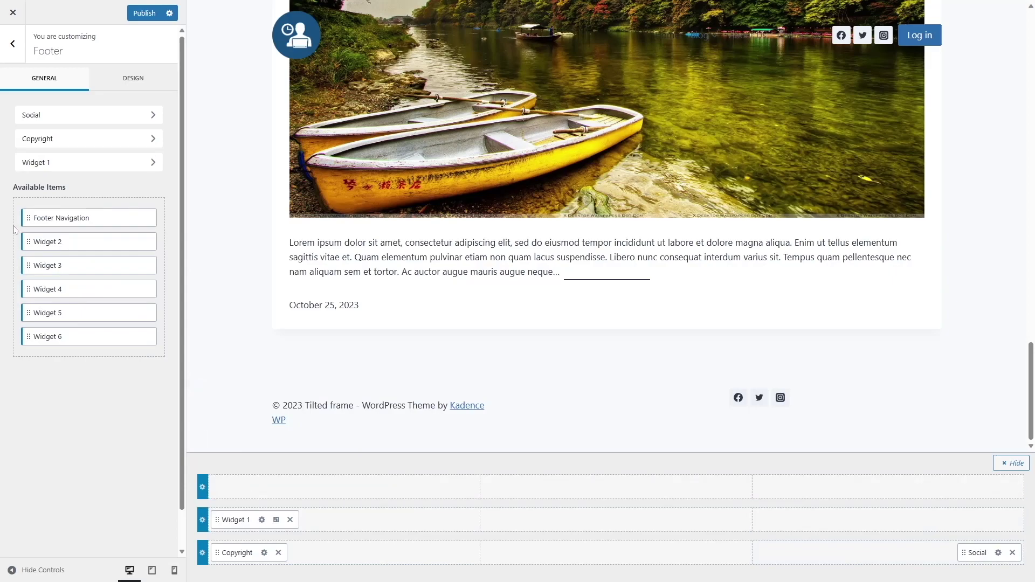
drag(32, 242, 576, 520)
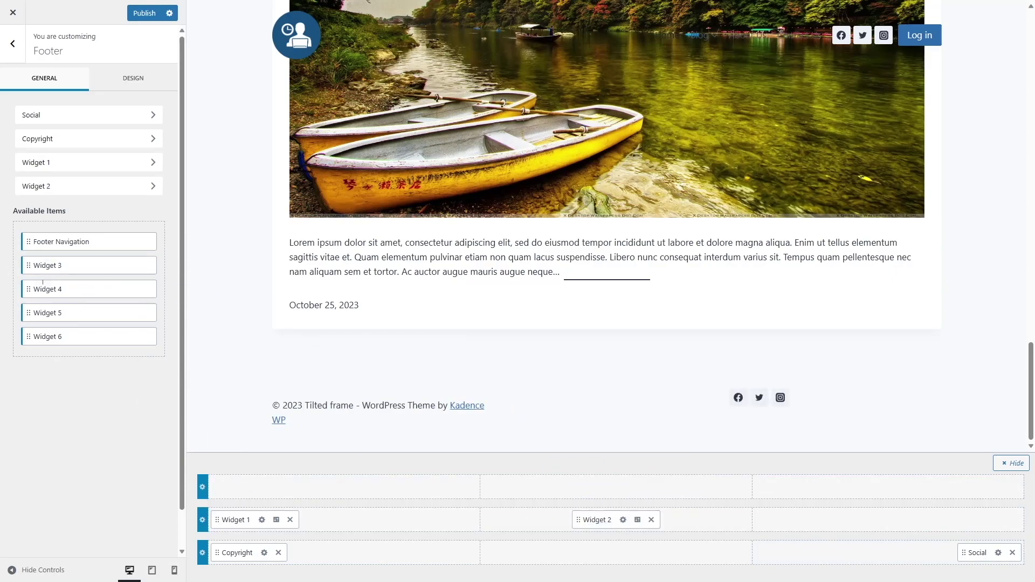
drag(35, 271, 850, 518)
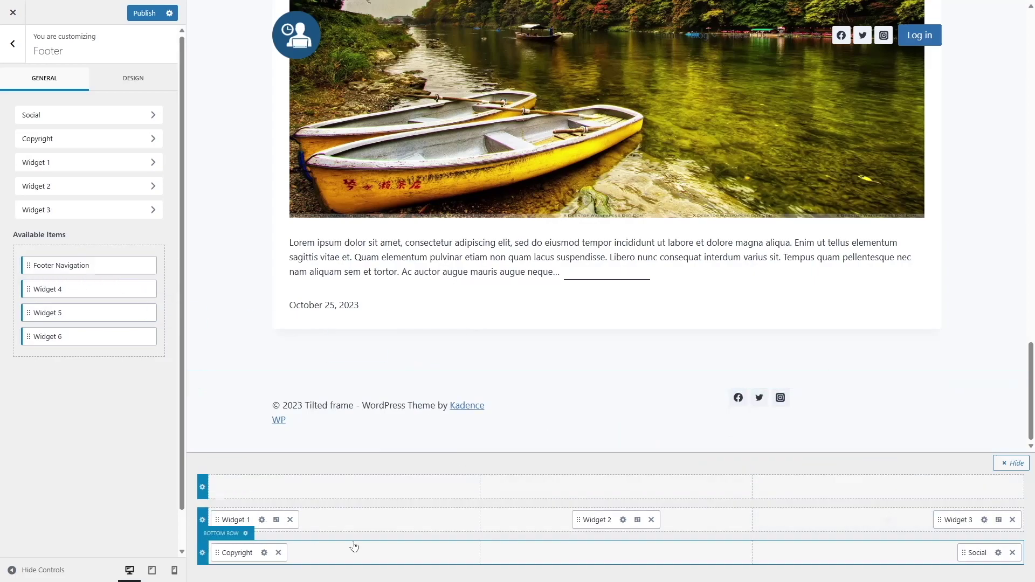
Edit the Widget 1 content and add a heading block reading "Gallery".
click(257, 526)
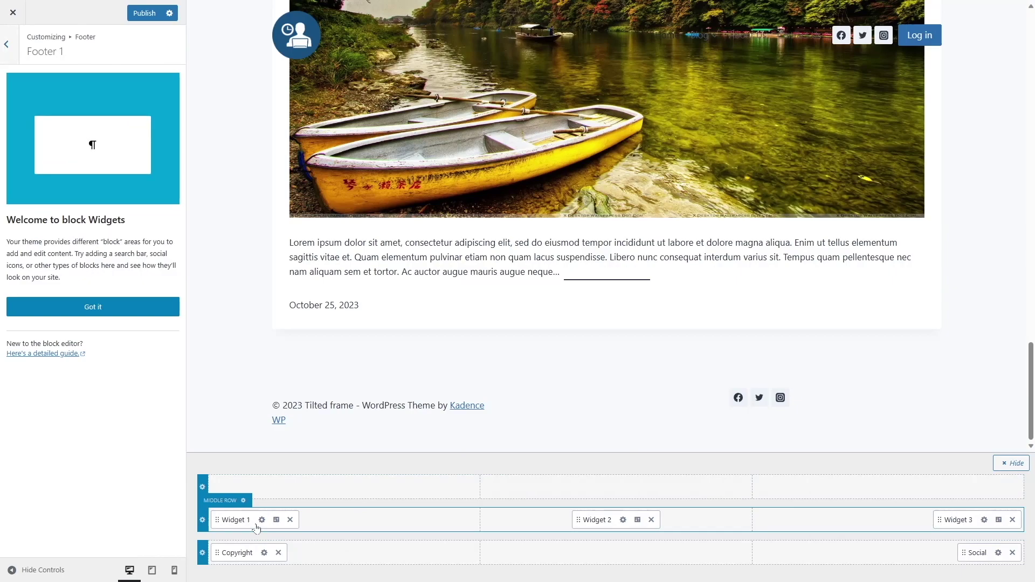
click(275, 521)
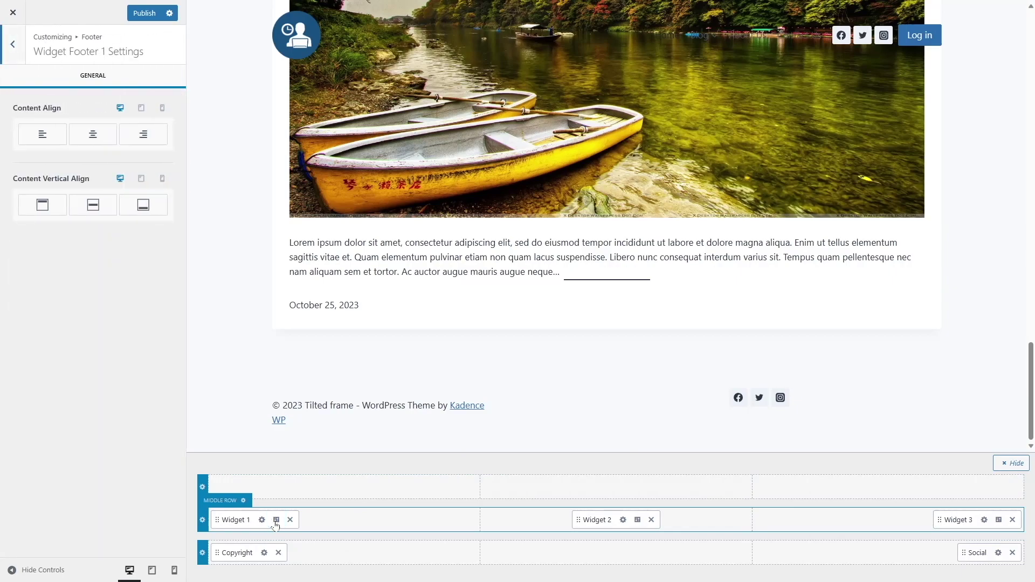
click(261, 520)
click(111, 308)
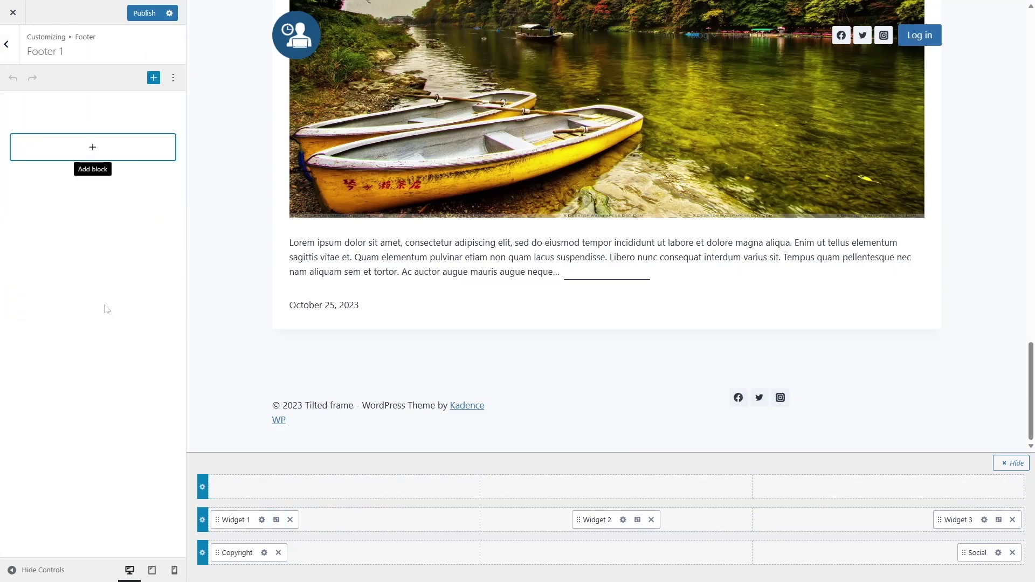
click(90, 162)
click(97, 239)
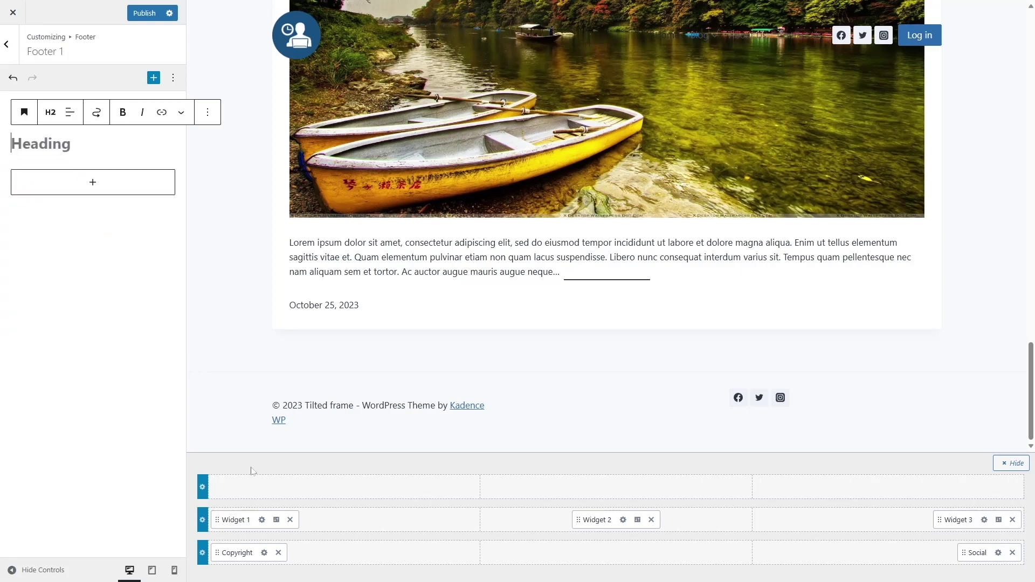
text(Gallery)
Insert a gallery below the heading in Widget 1 with the pen, boats, WordPress logo and autumn bench images from the media library.
click(109, 192)
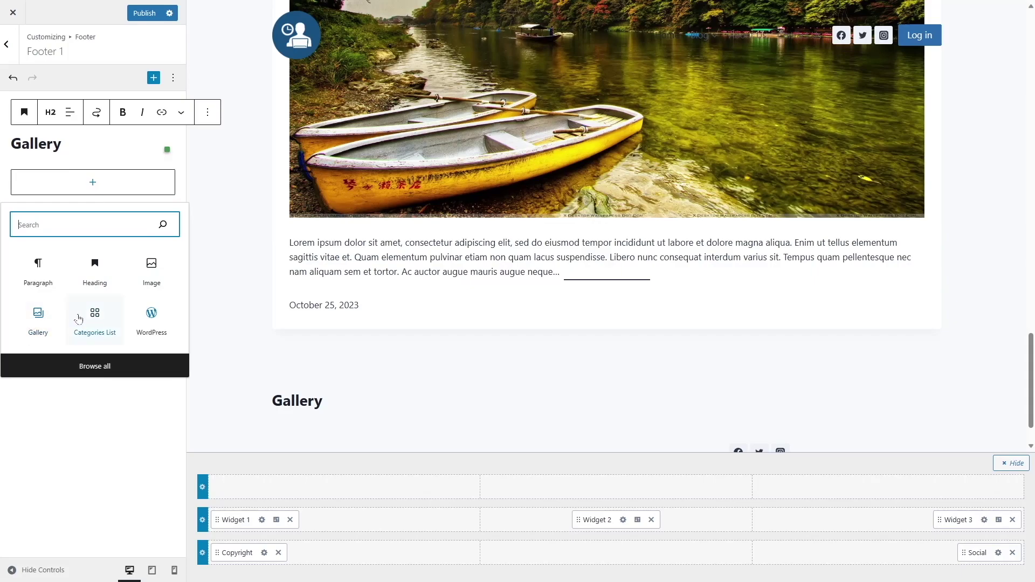
click(39, 322)
click(46, 248)
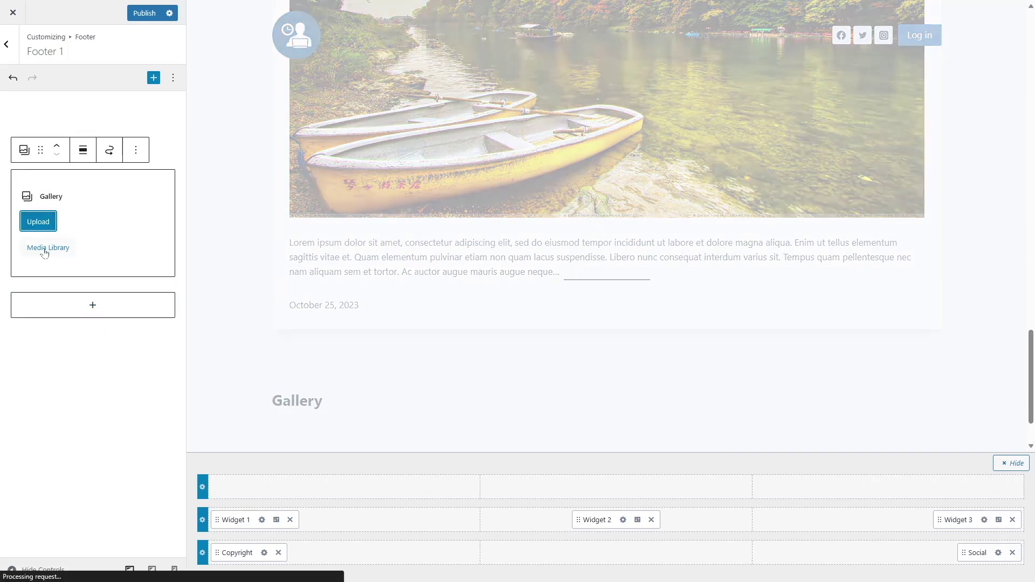
click(167, 145)
click(249, 144)
click(331, 143)
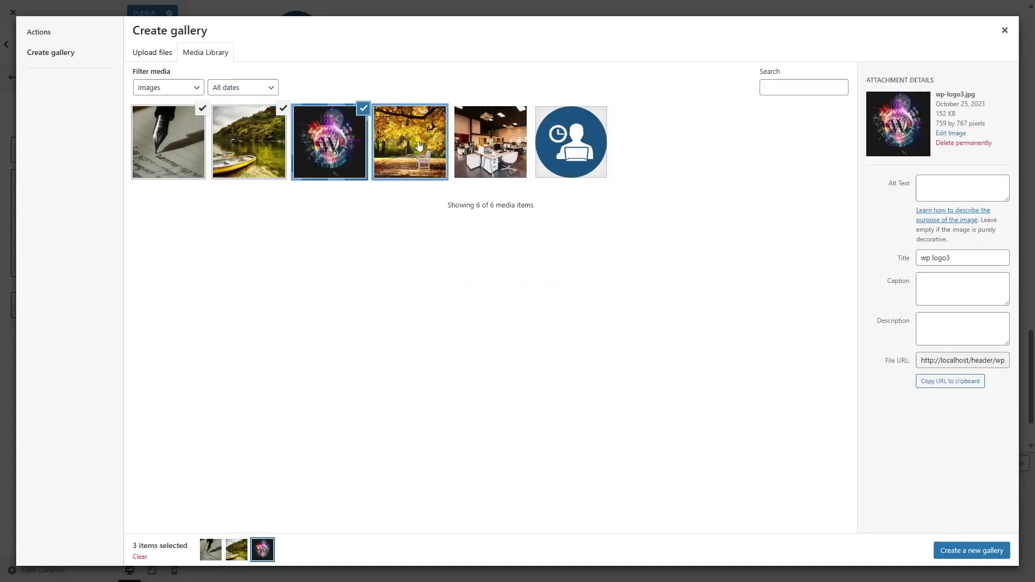
click(411, 143)
click(965, 551)
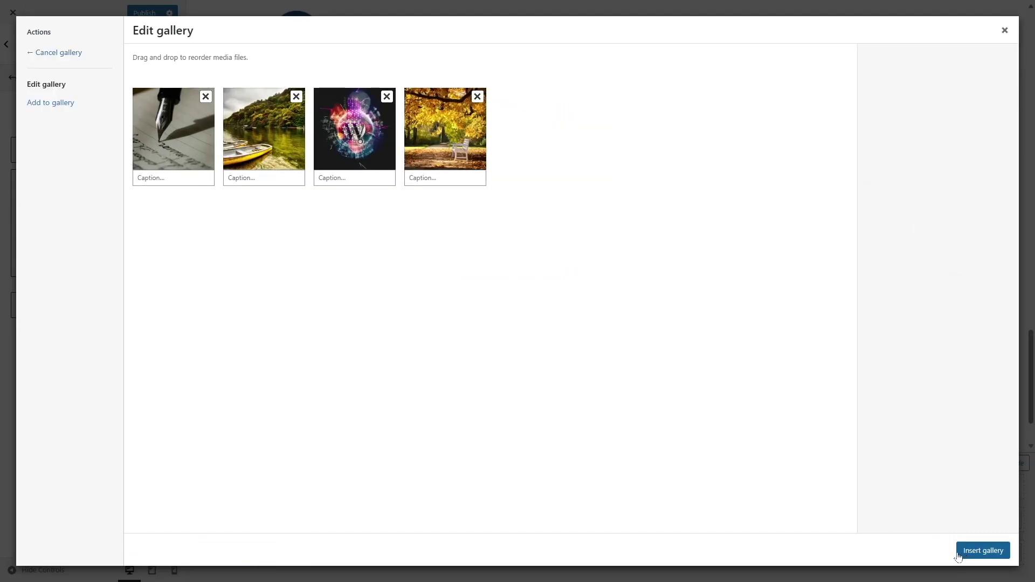
click(986, 550)
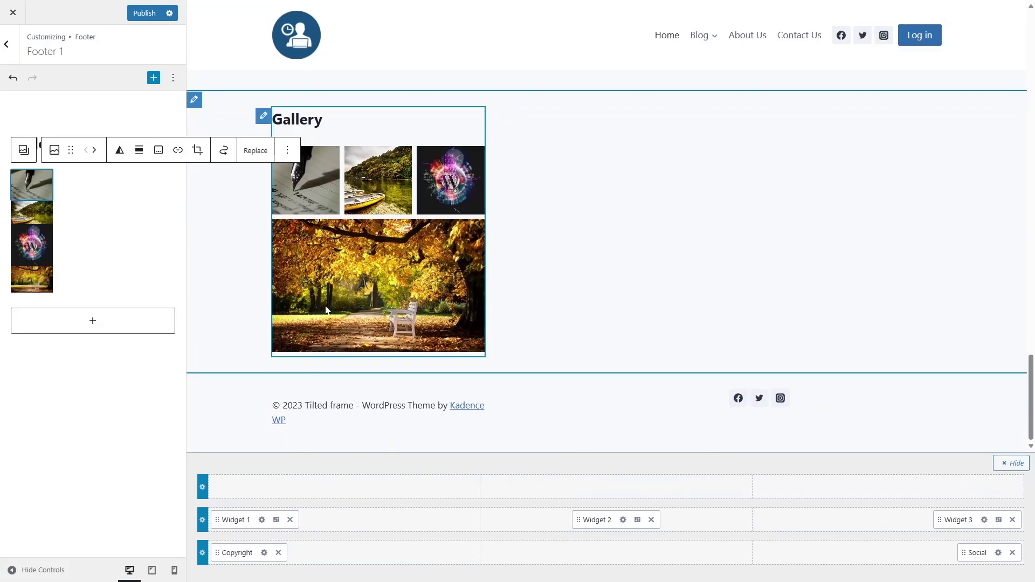
click(6, 52)
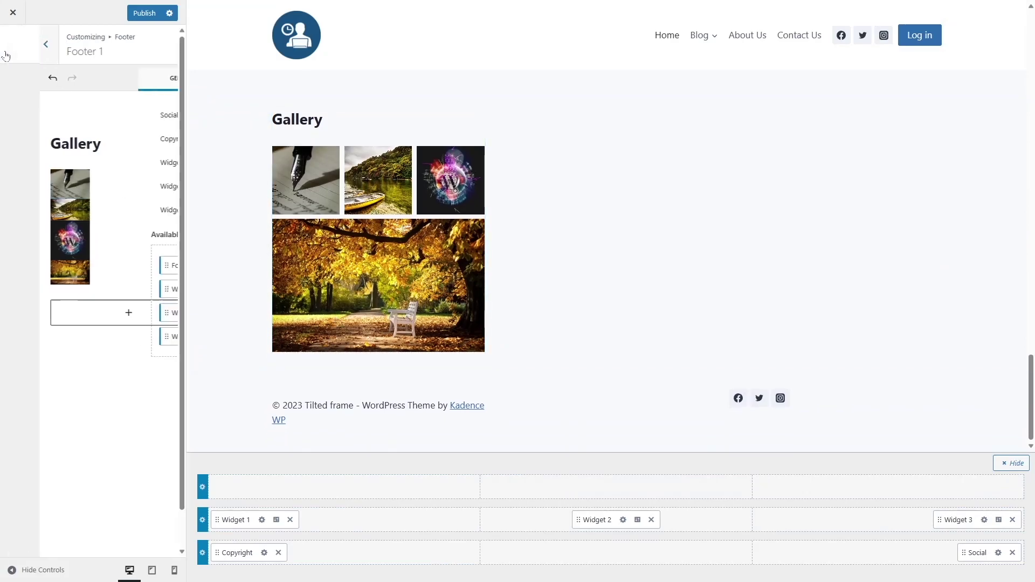
Open Widget 2's block choices, then remove Widget 2 from the footer's middle row.
click(623, 520)
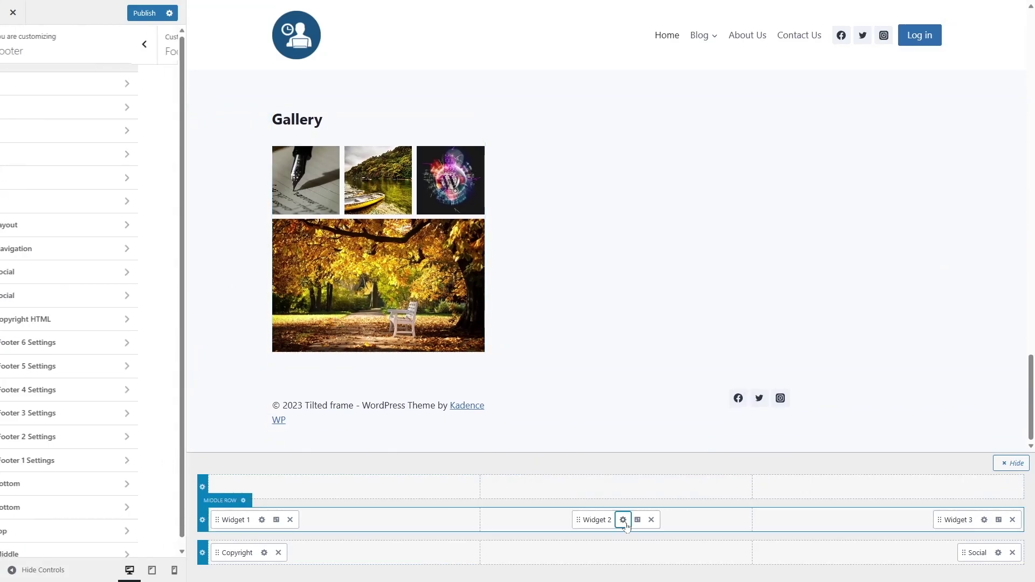
click(93, 147)
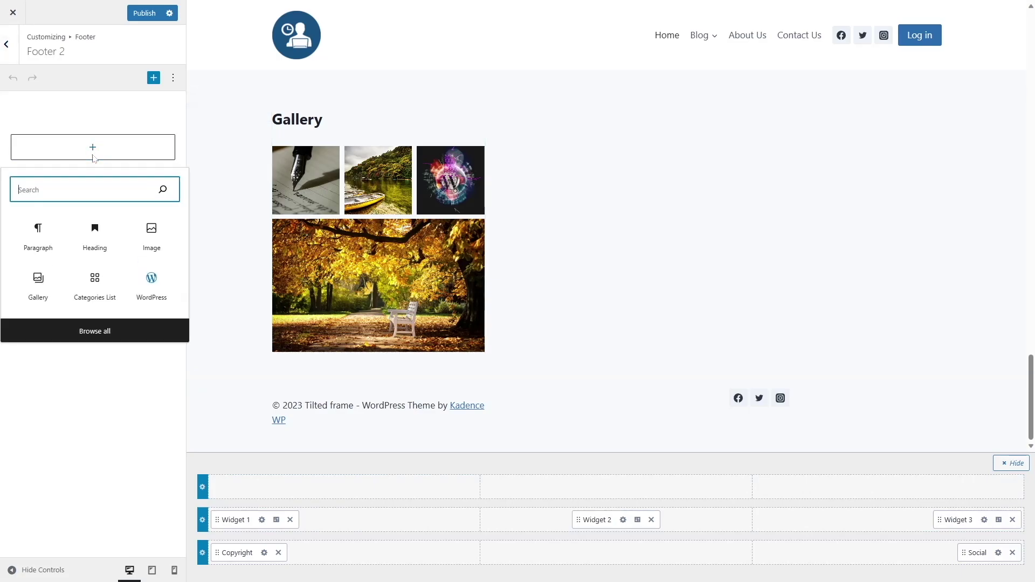
click(652, 519)
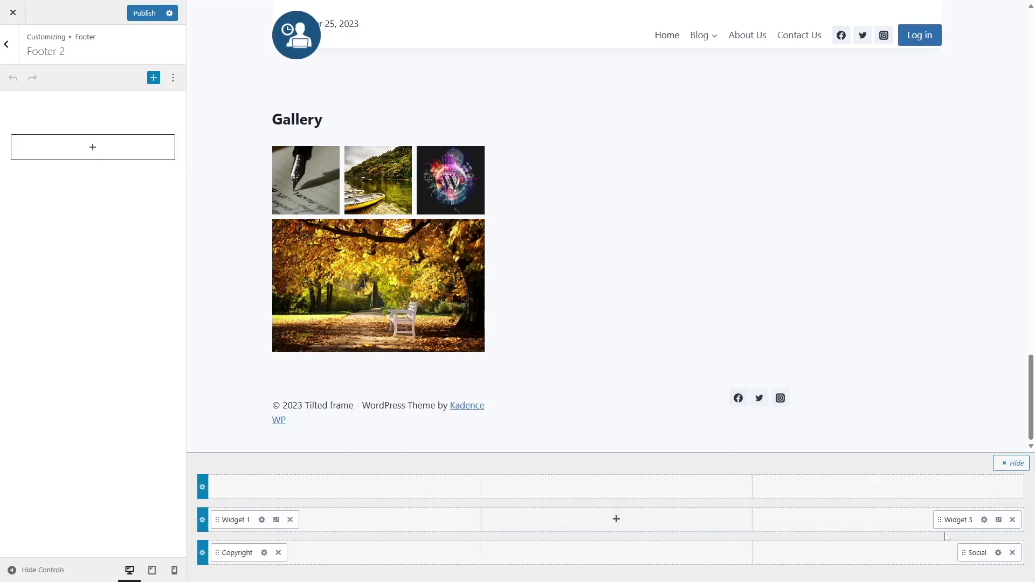
Add a Categories List block to Widget 3 and place a "Categories" heading above it.
click(984, 520)
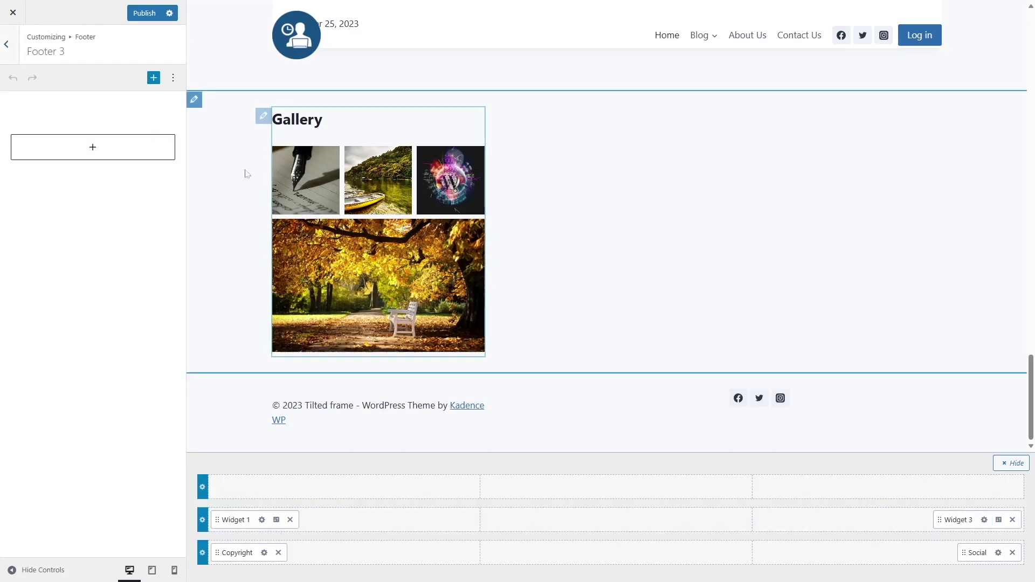
click(115, 157)
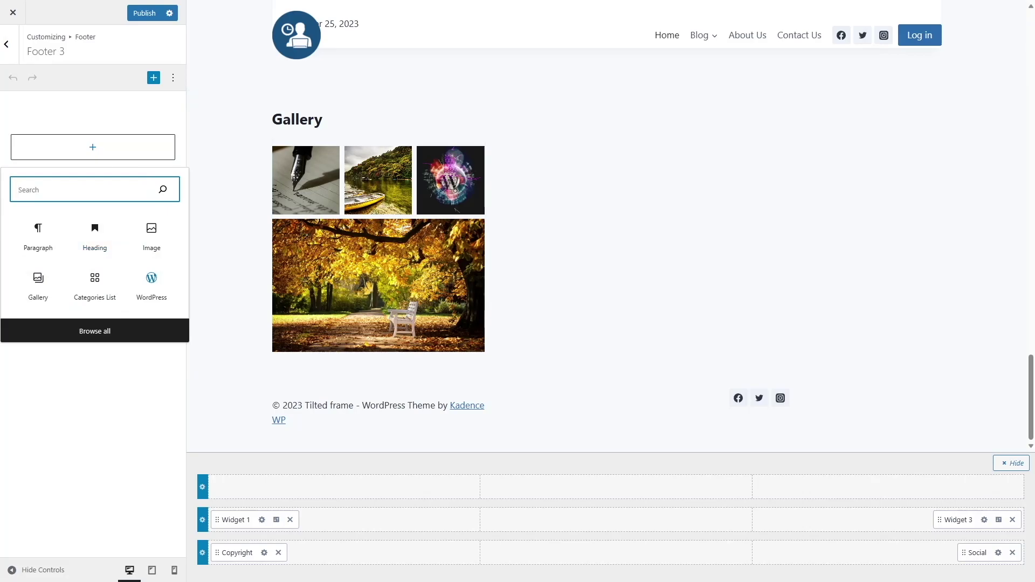
click(95, 284)
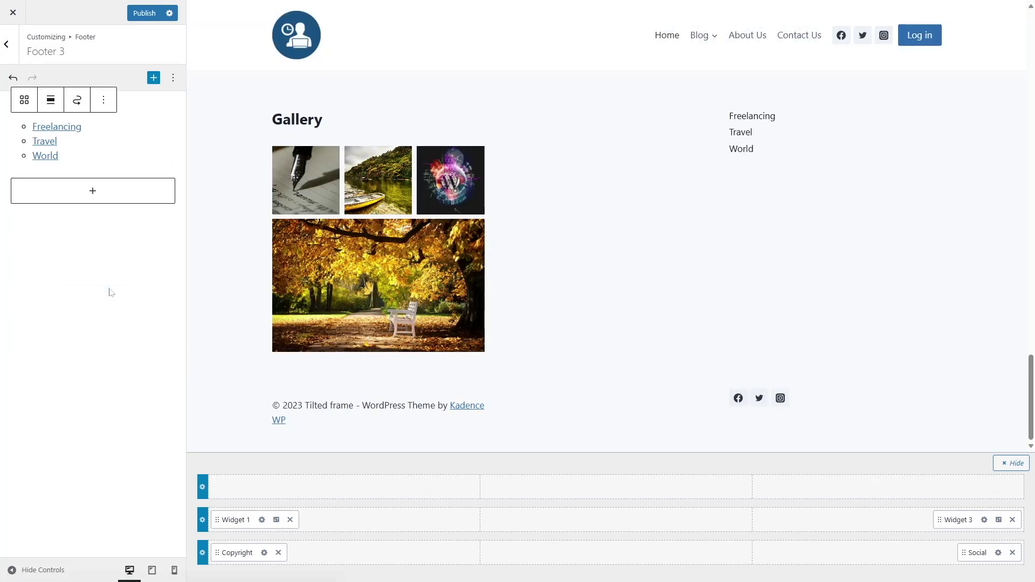
click(79, 193)
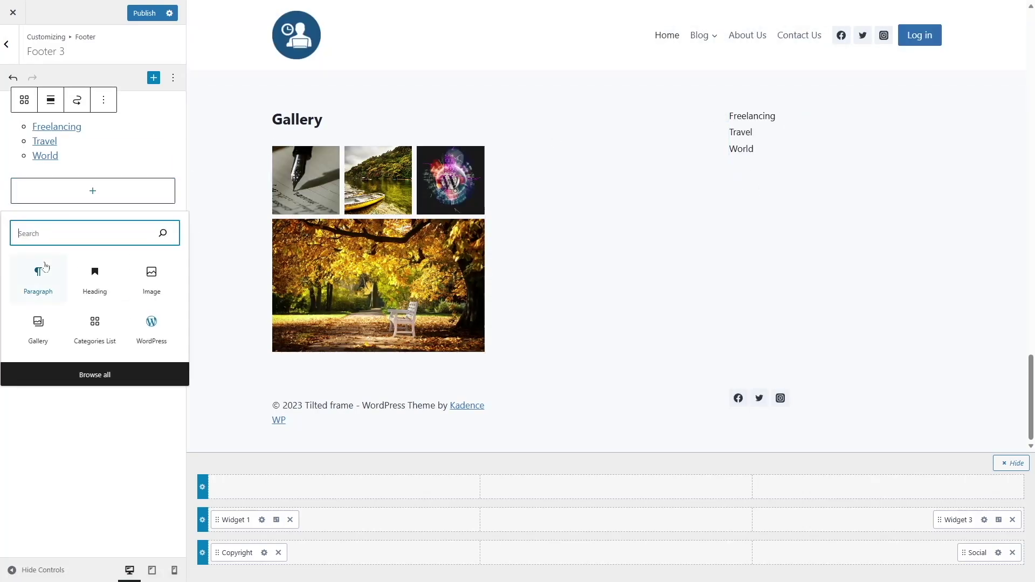
click(95, 280)
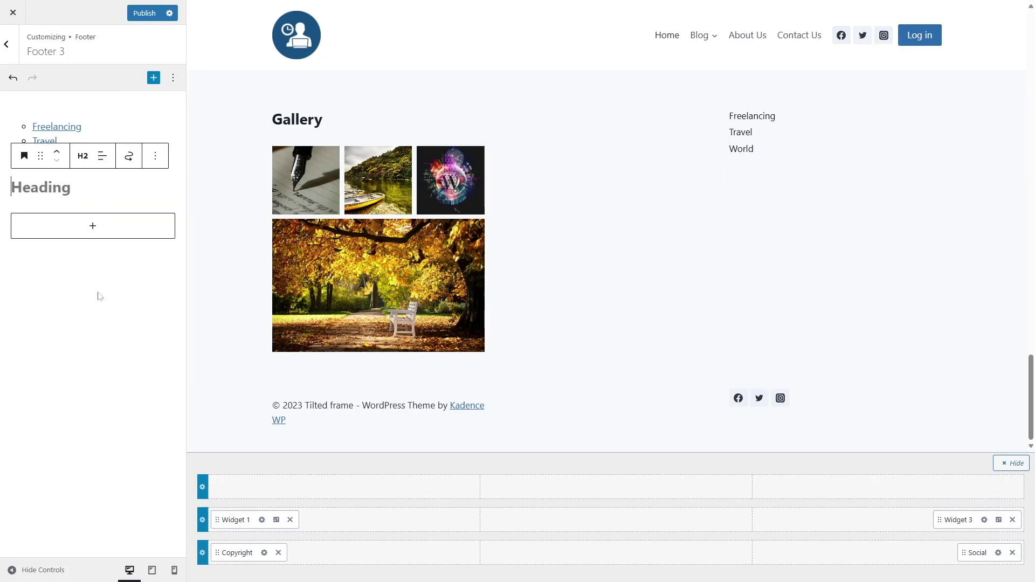
drag(41, 156, 39, 121)
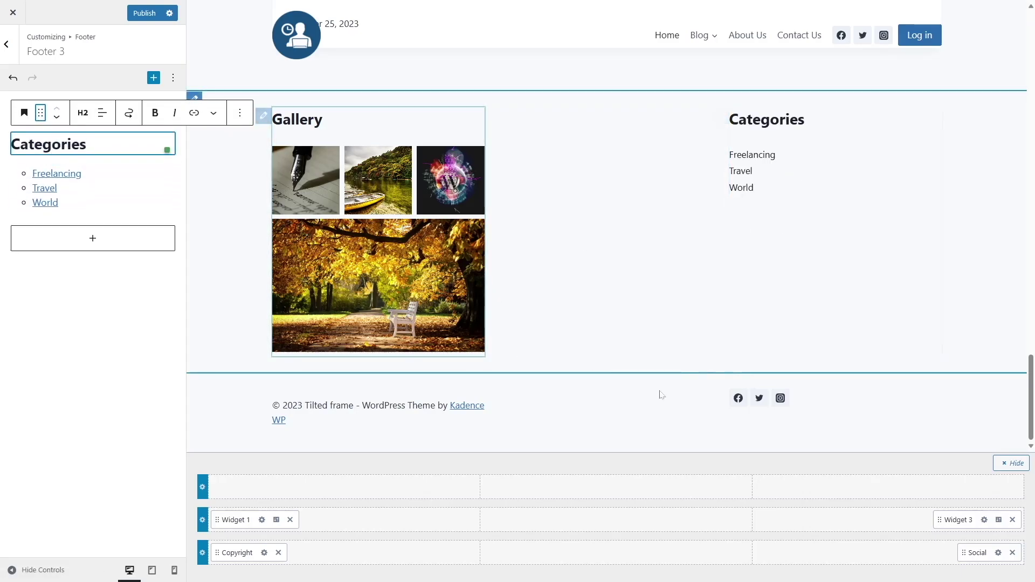
click(7, 47)
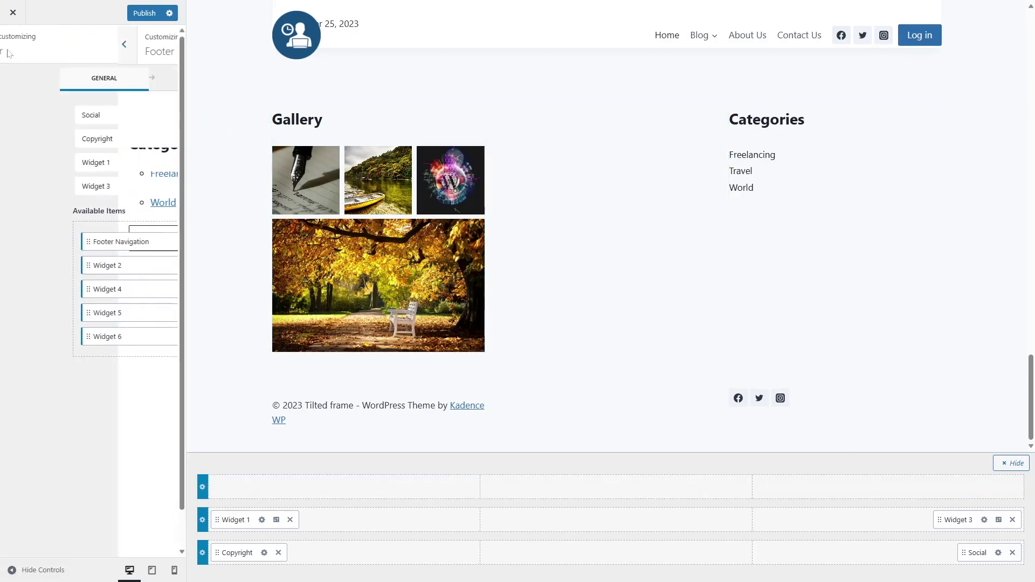
Add a second heading reading "About us" below the category list in Widget 3.
click(982, 520)
click(89, 243)
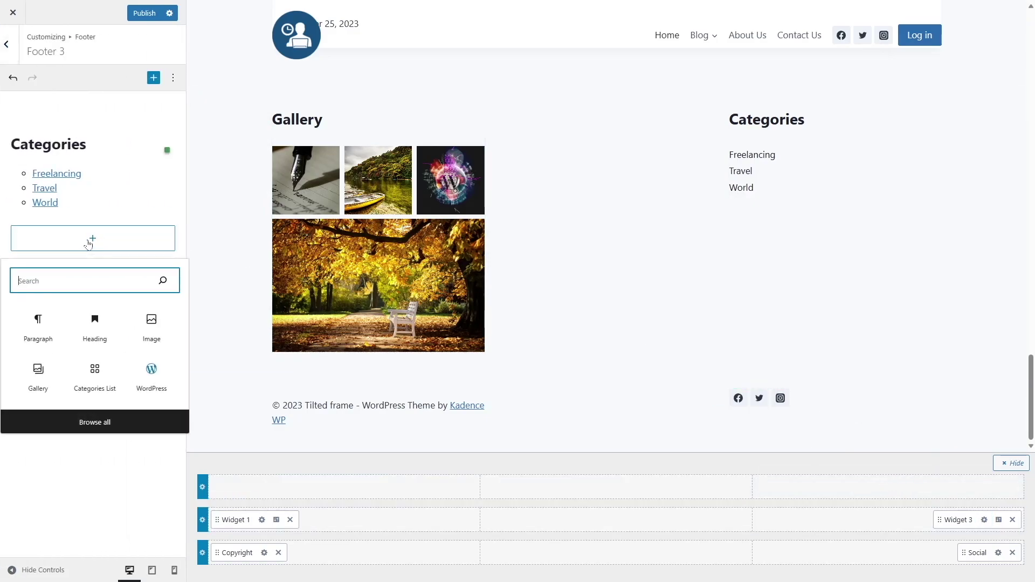
click(92, 335)
text(About us)
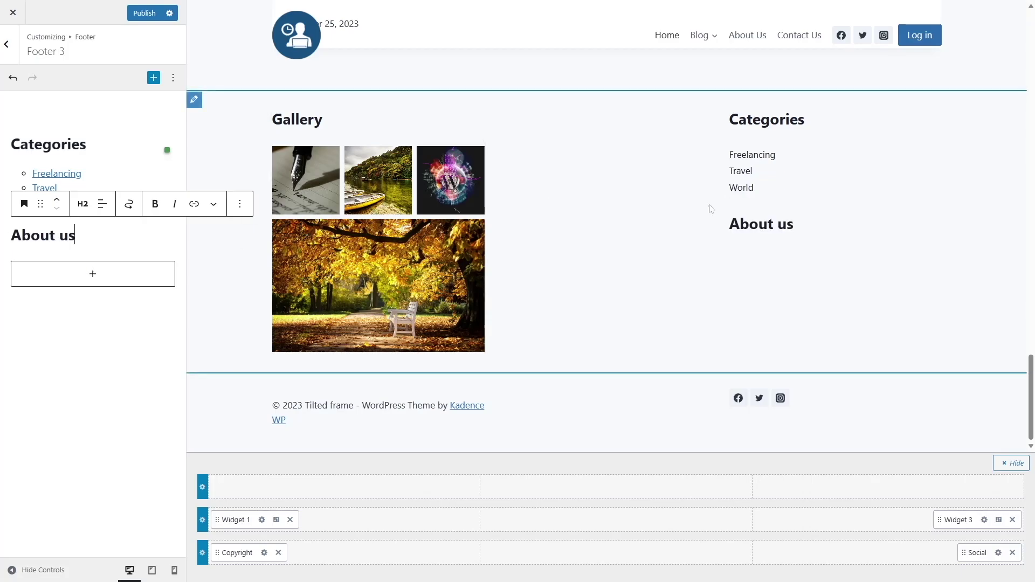
Add a lorem ipsum paragraph under the "About us" heading in Widget 3 and publish the footer changes.
click(64, 279)
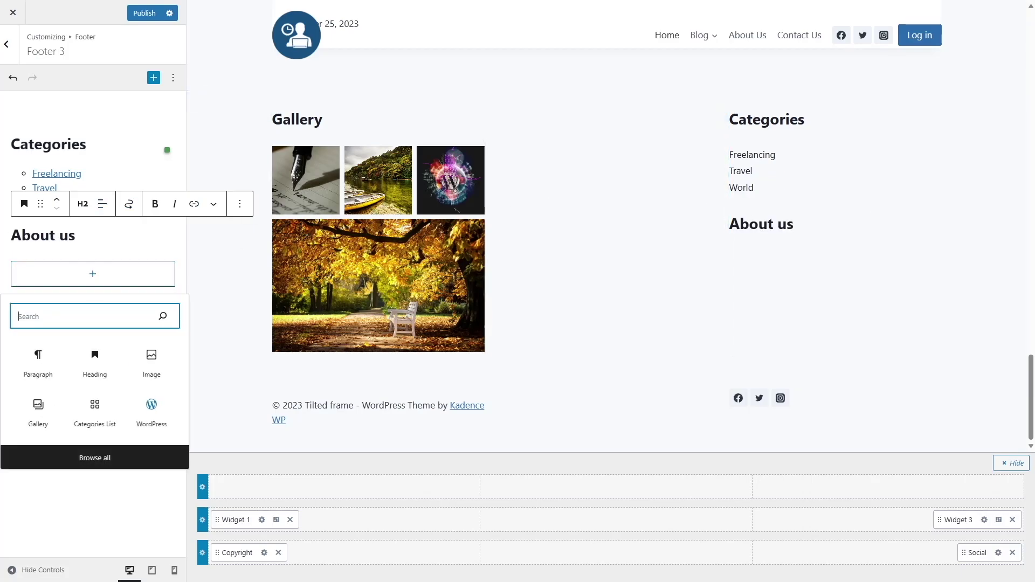
click(25, 362)
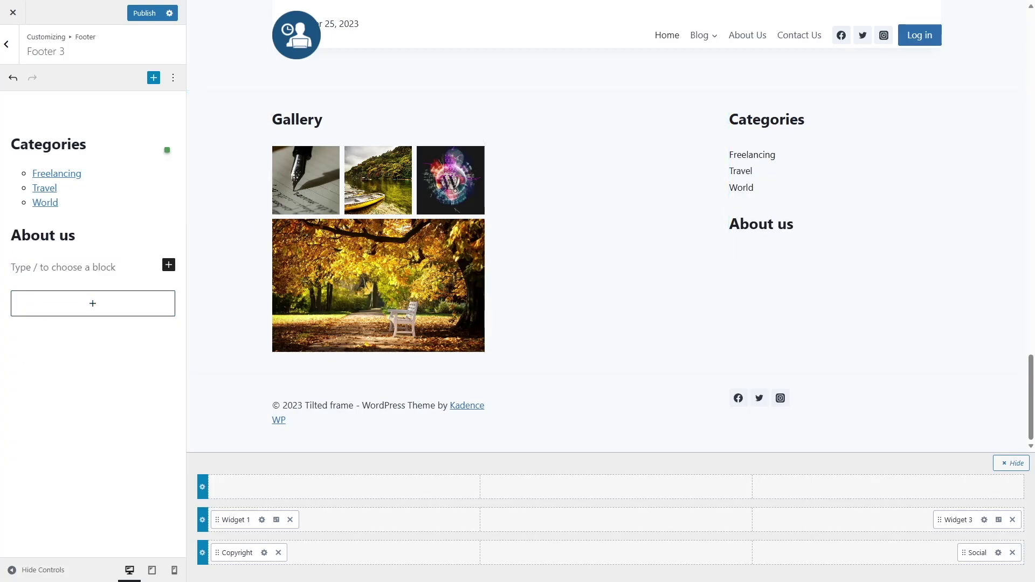
text(Lorem ipsum dolor sit amet, consectetur adipiscing elit, sed do eiusmod tempor incididunt ut labore et dolore magna aliqua. Enim ut tellus elementum sagittis vitae et. Quam elementum pulvinar etiam non quam lacus suspendisse. Libero nunc consequat interdum varius sit.)
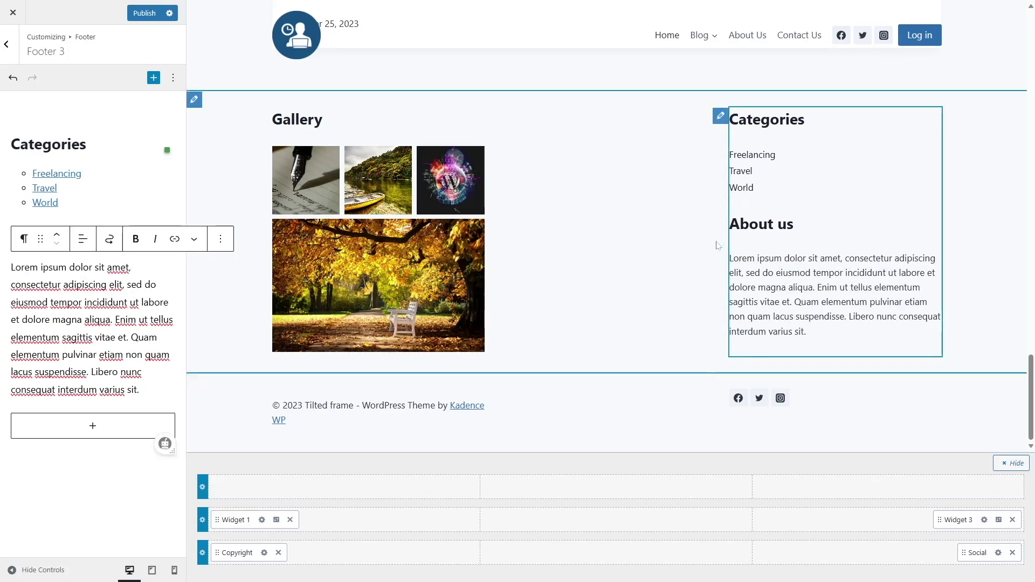
click(144, 14)
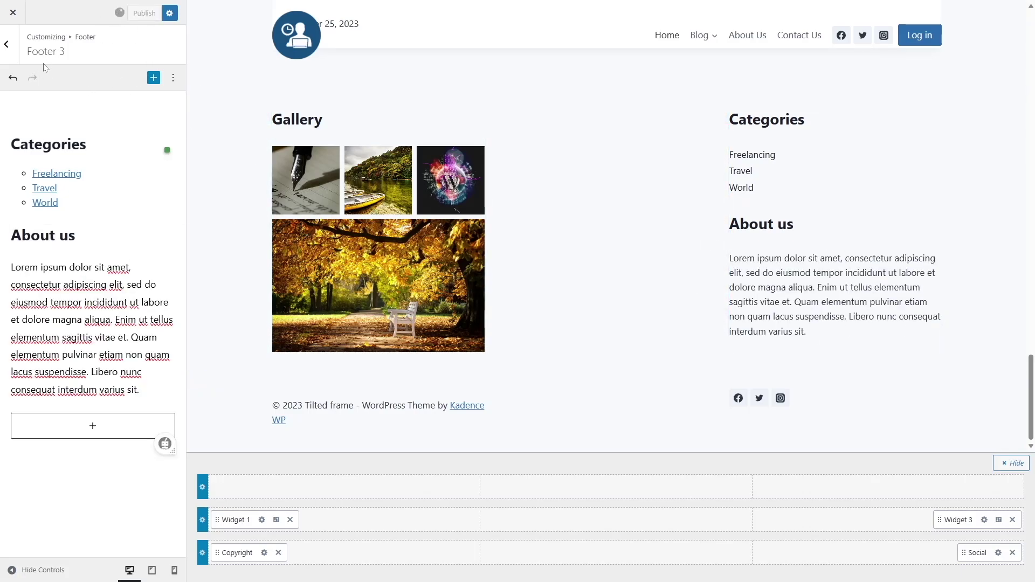
click(12, 57)
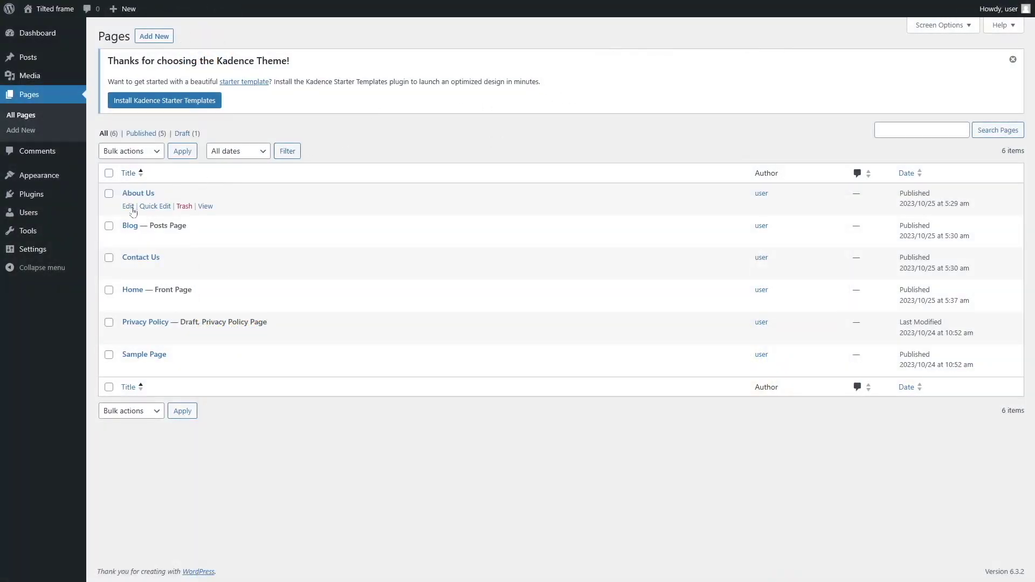
Find the Blocksy theme by searching for "blocksy" among new themes, then install and activate it.
mouse_move(57, 179)
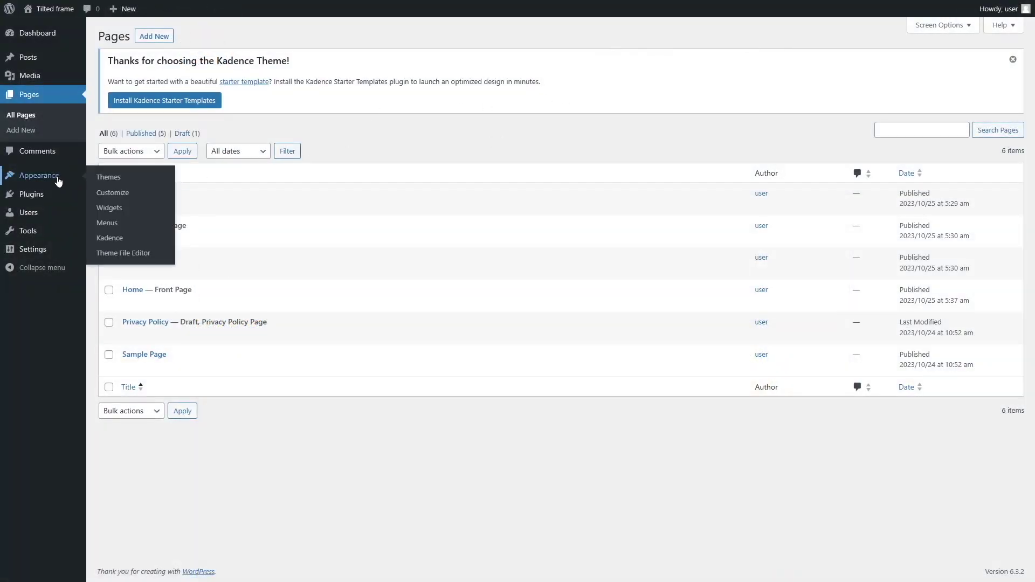
click(125, 177)
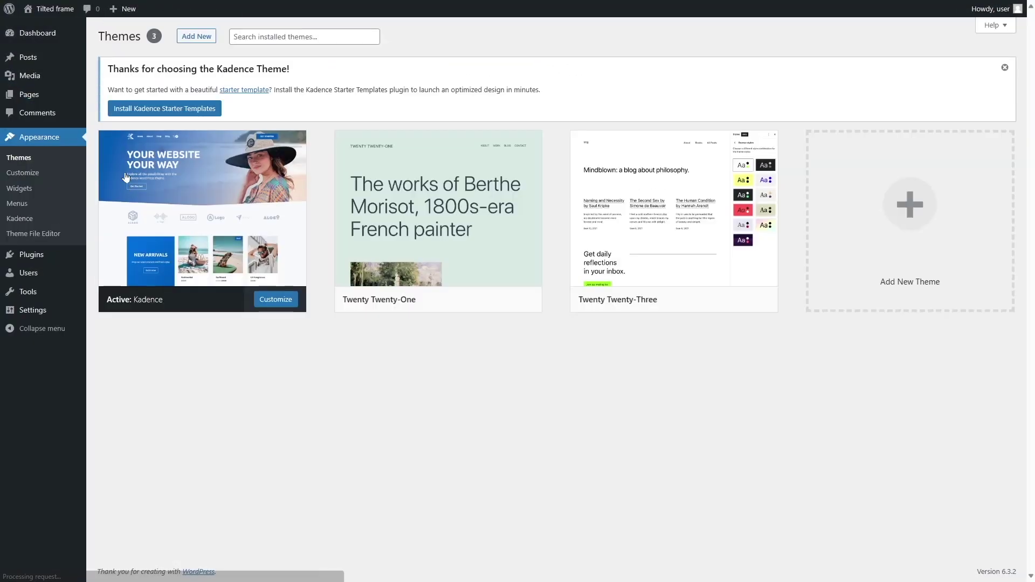
click(196, 37)
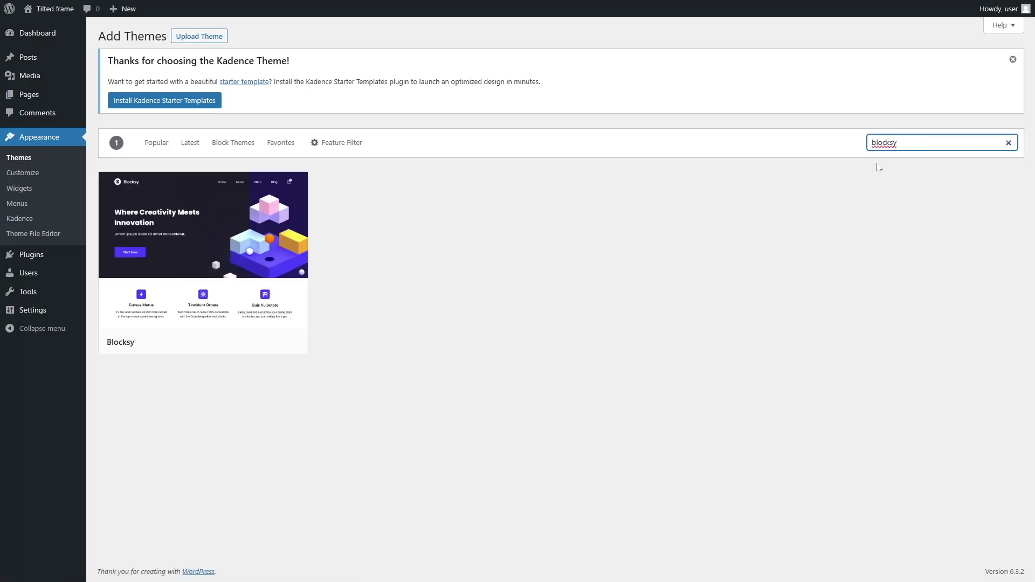
click(238, 343)
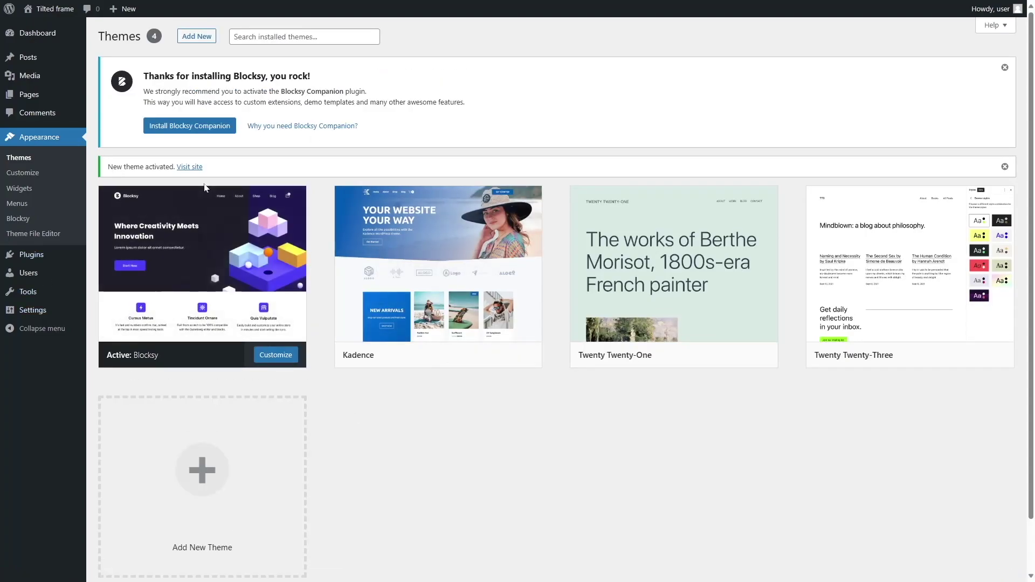
Visit the site and look over its front page from header to footer under the Blocksy theme.
mouse_move(53, 9)
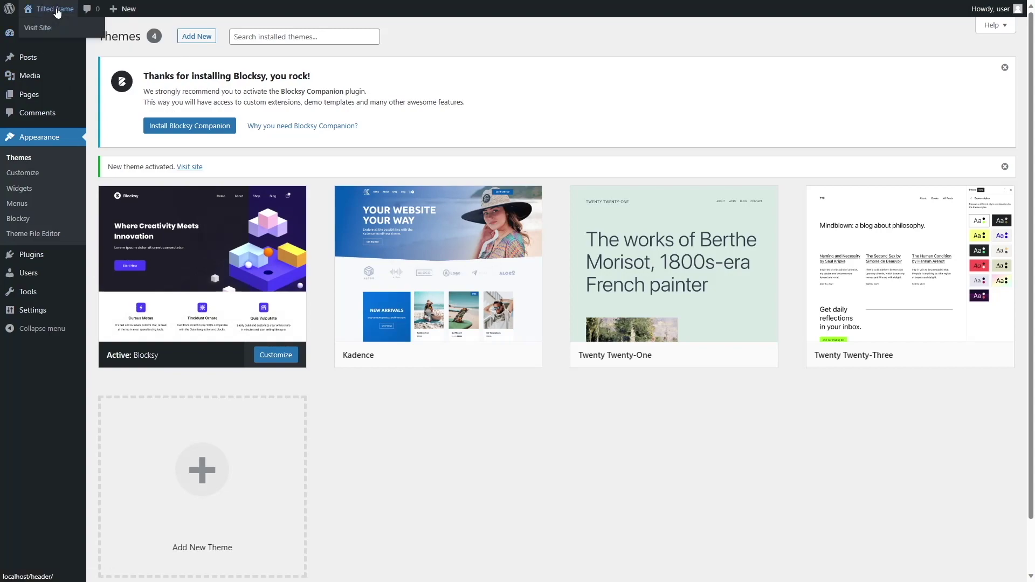
click(54, 27)
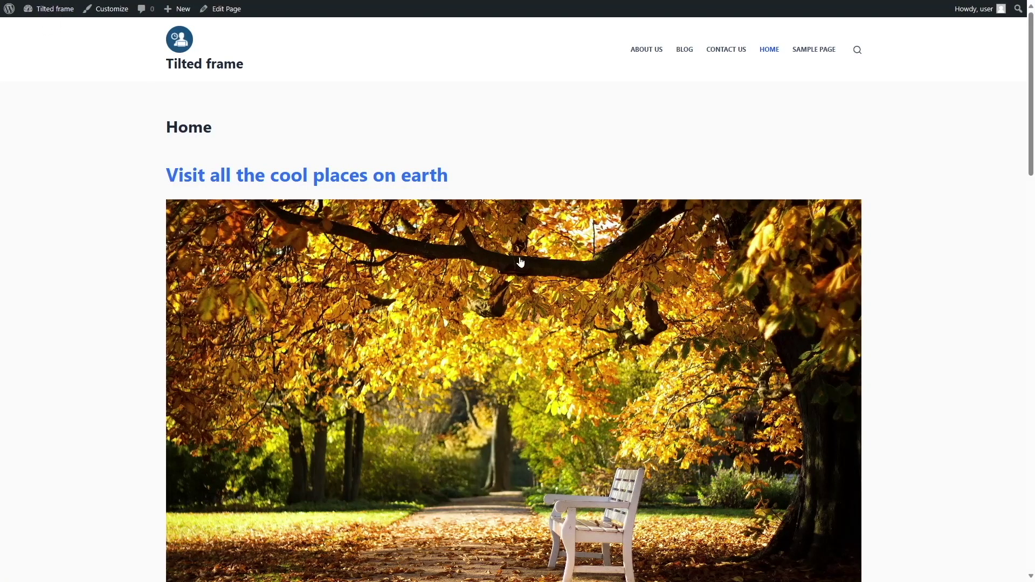
scroll(520, 262, down, 10)
scroll(485, 265, up, 10)
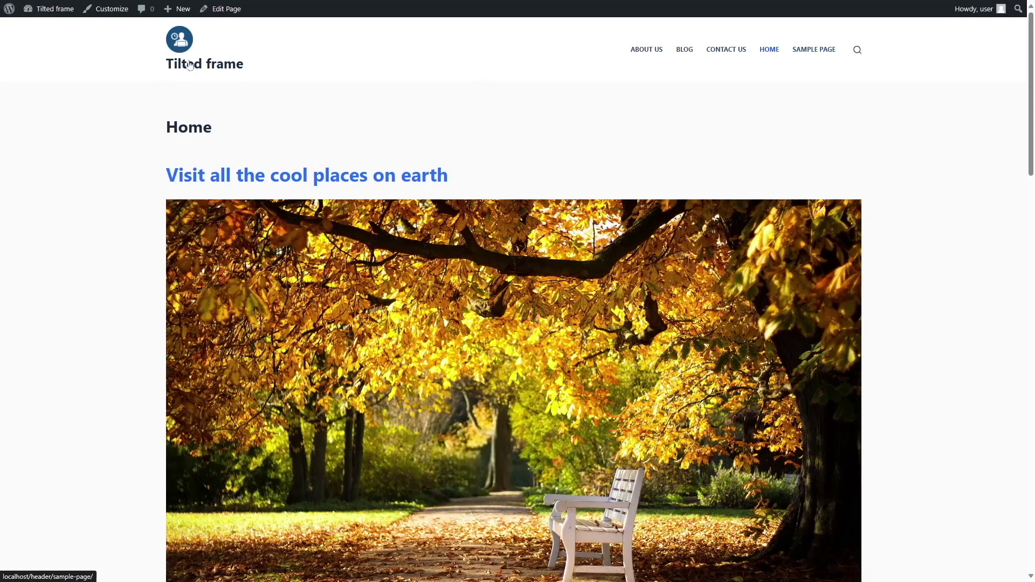
In the customizer's header builder, turn off the site title for the Logo element and set the logo height to 90 px.
click(102, 13)
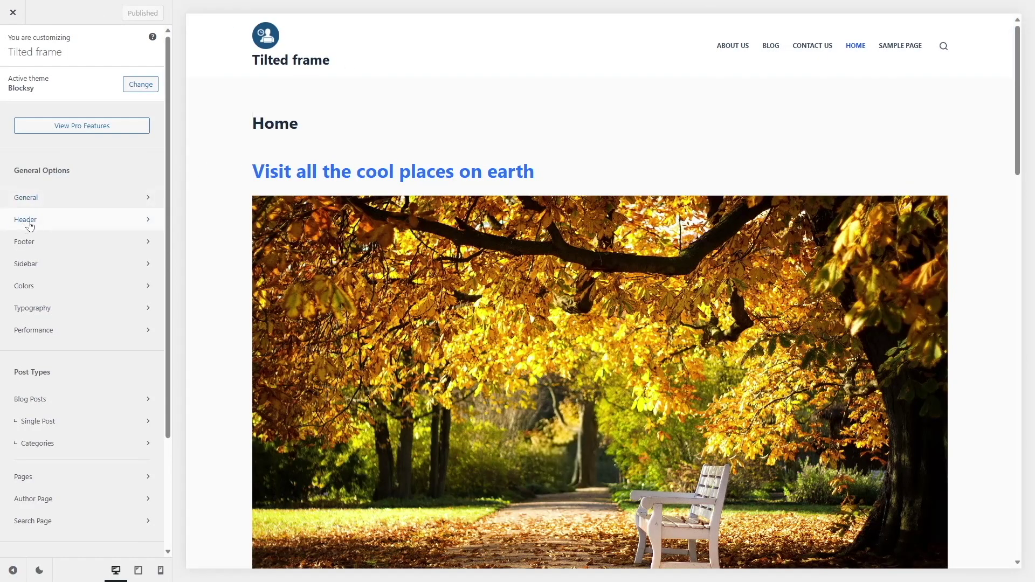
click(46, 223)
mouse_move(617, 460)
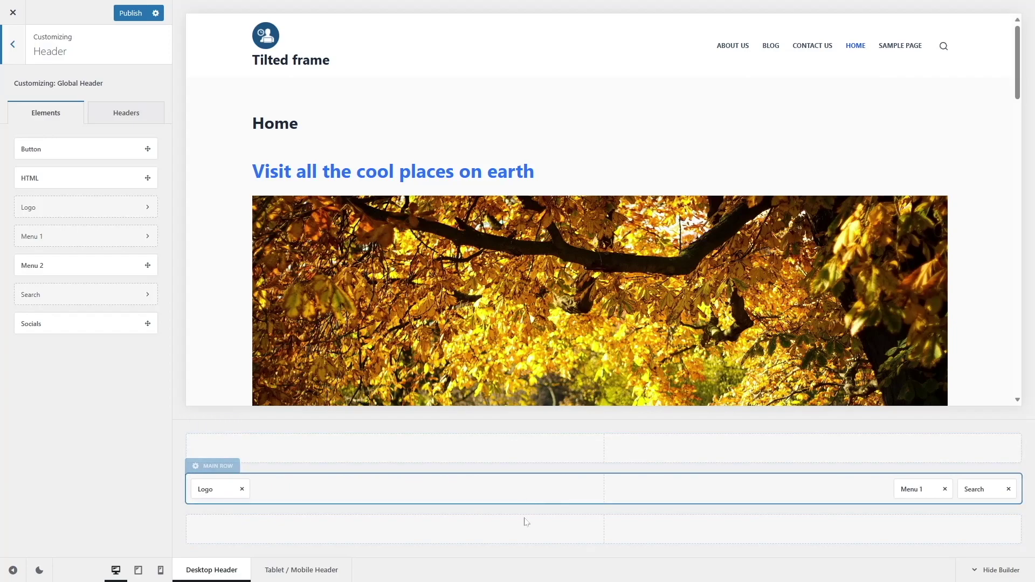
click(218, 492)
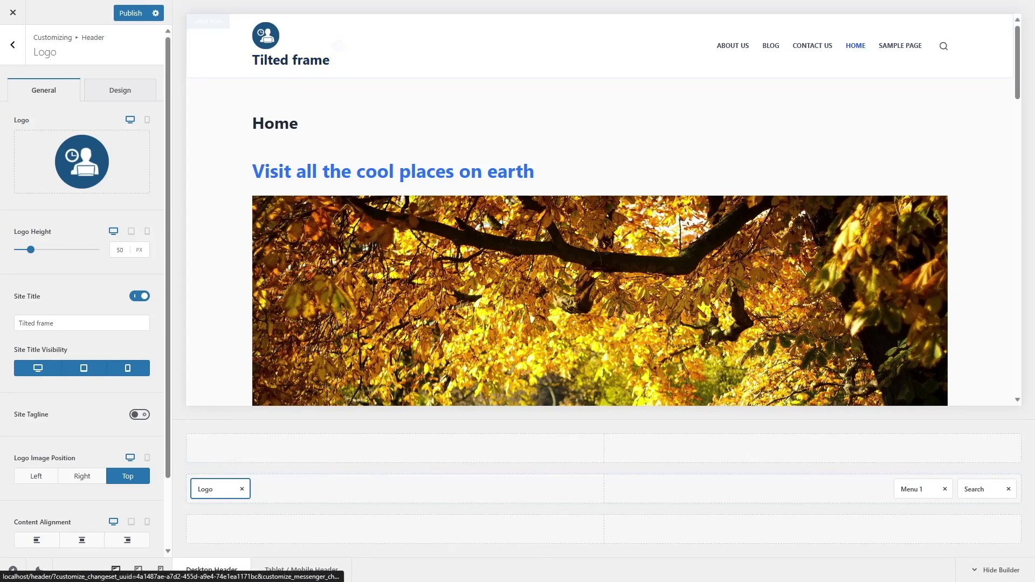
scroll(120, 390, down, 2)
scroll(119, 389, up, 2)
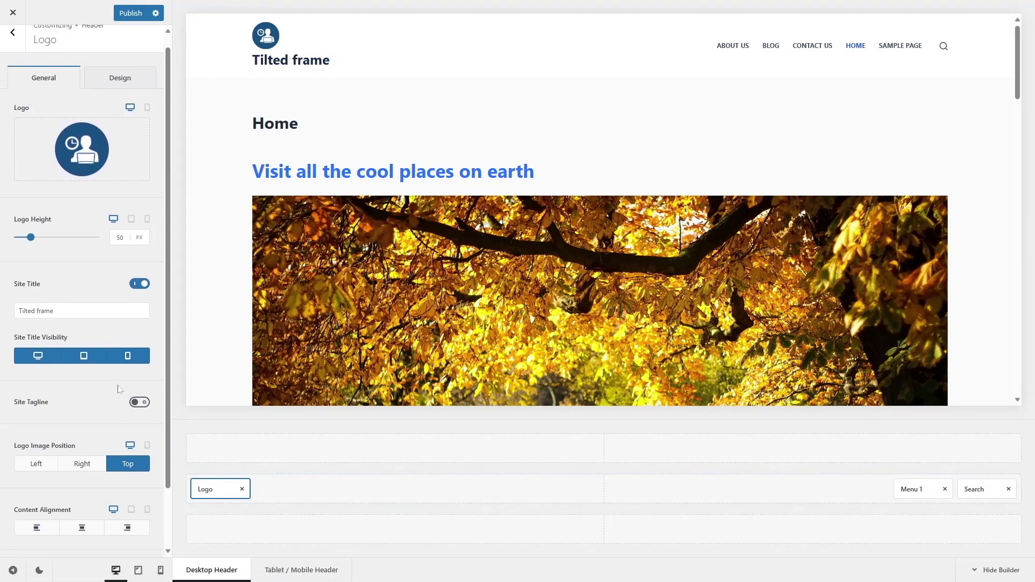
click(139, 297)
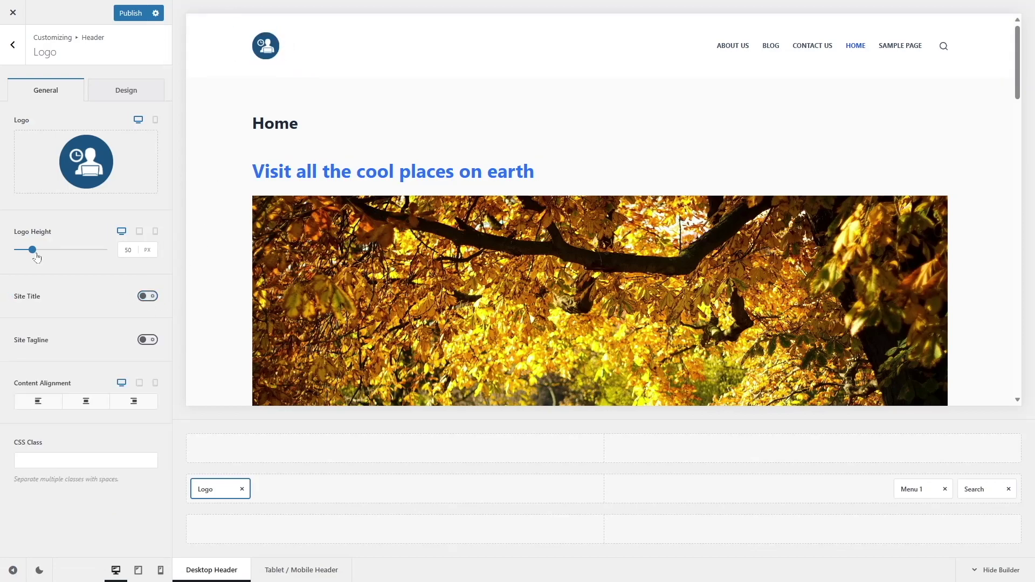
drag(33, 254, 41, 254)
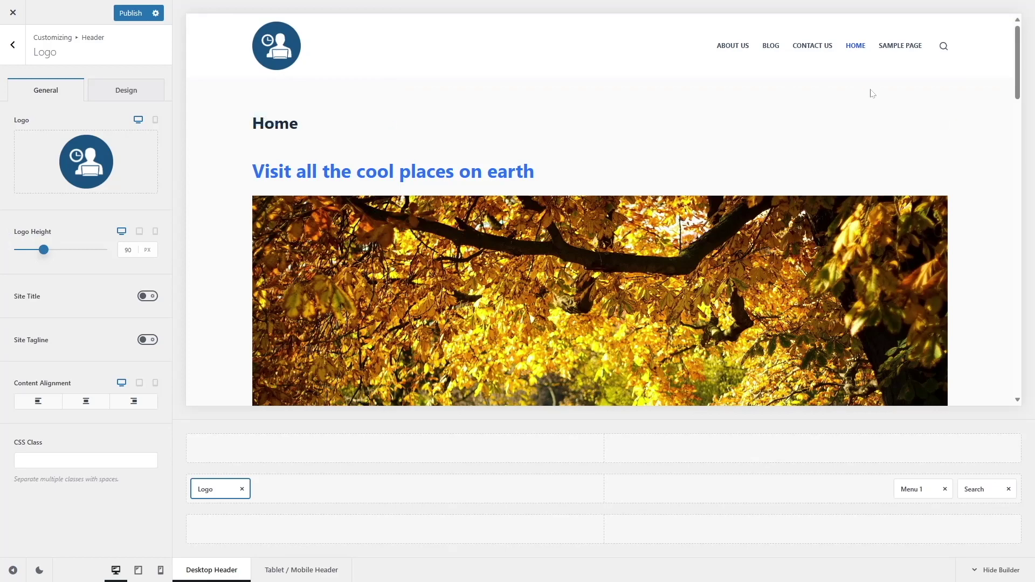
Try the Logo element in the header's top row, then return it to the main row.
drag(208, 488, 590, 448)
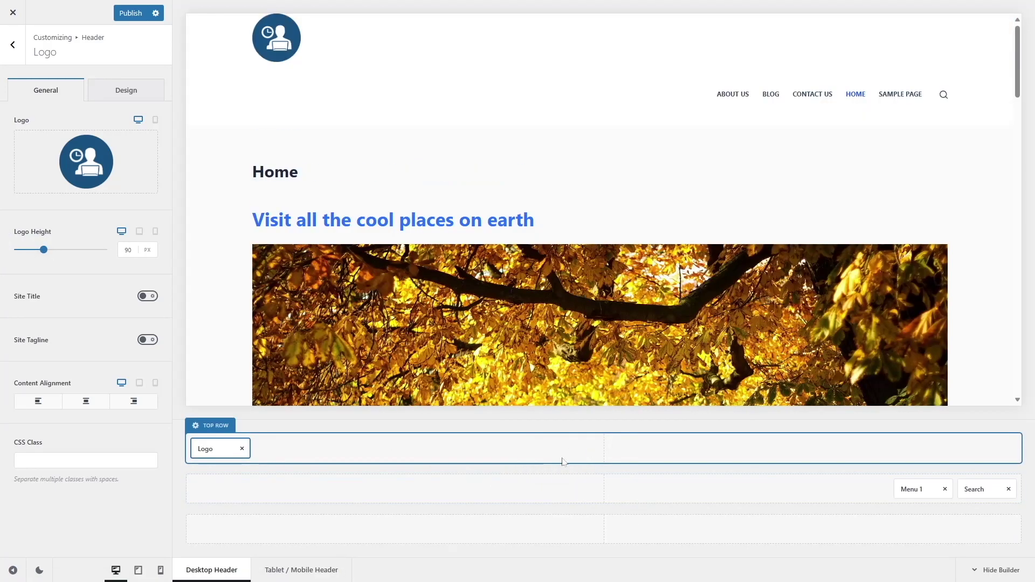
drag(215, 449, 216, 488)
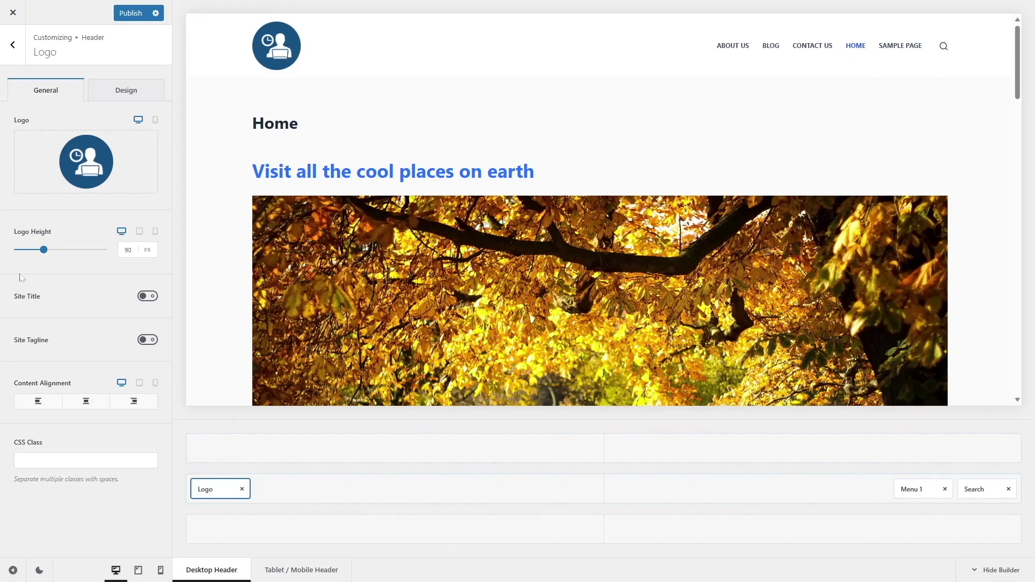
Add the Socials element to the right end of the header's top row and a Button after Search in the main row.
click(13, 57)
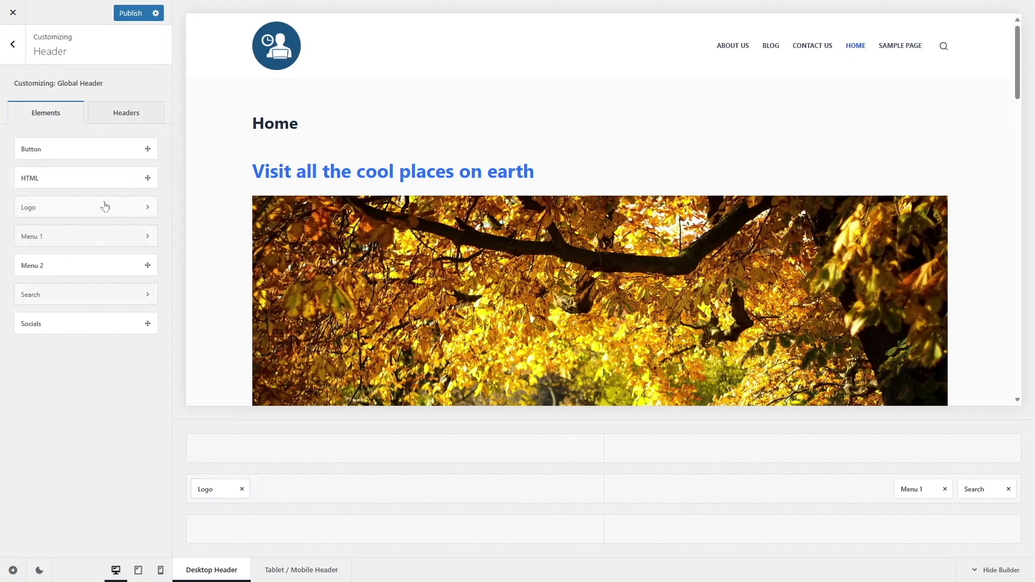
drag(35, 321, 975, 449)
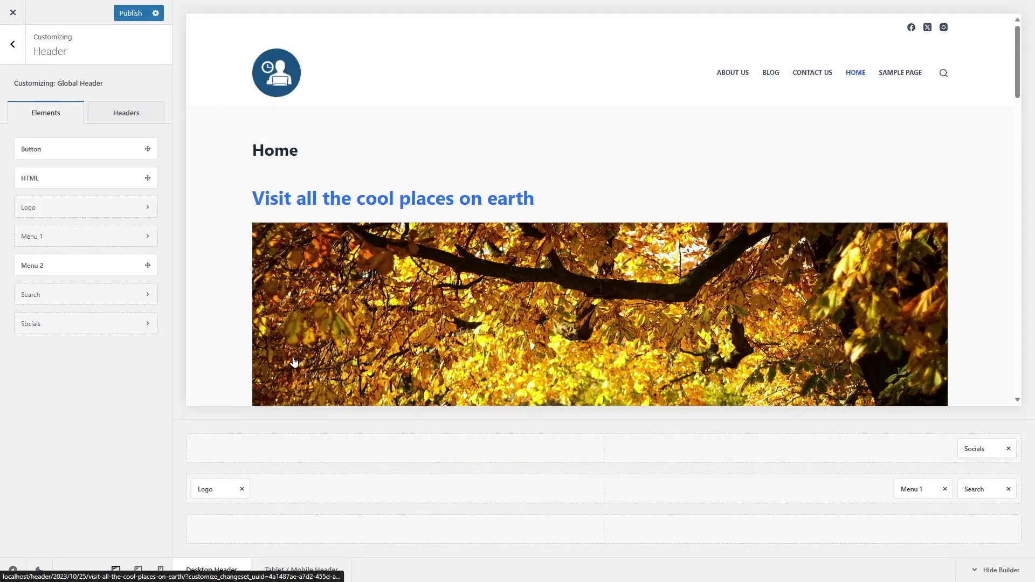
drag(29, 146, 905, 448)
Change the header button's label to "Log in" and check its remaining general options.
click(976, 489)
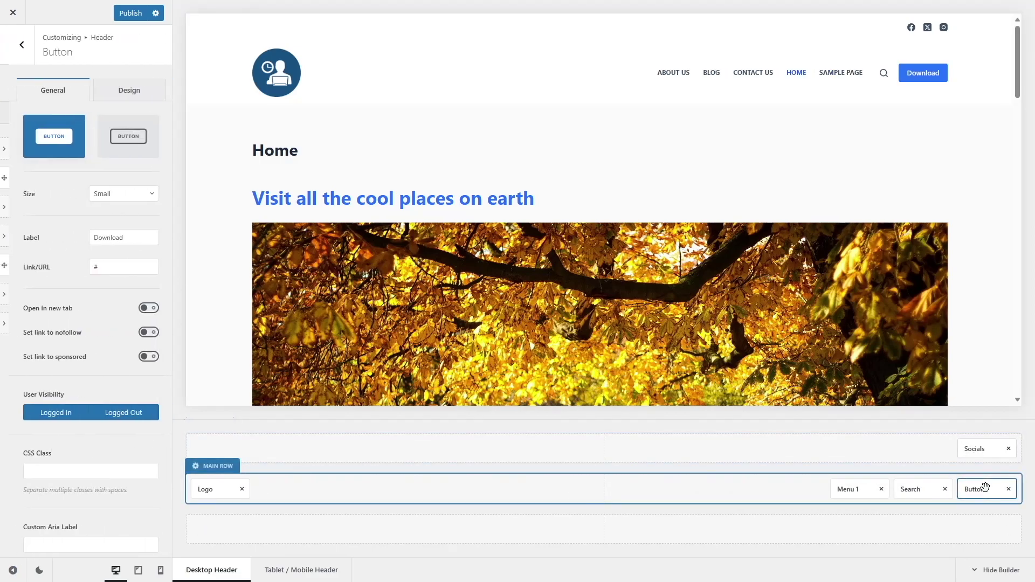
text(Log in)
scroll(80, 494, down, 1)
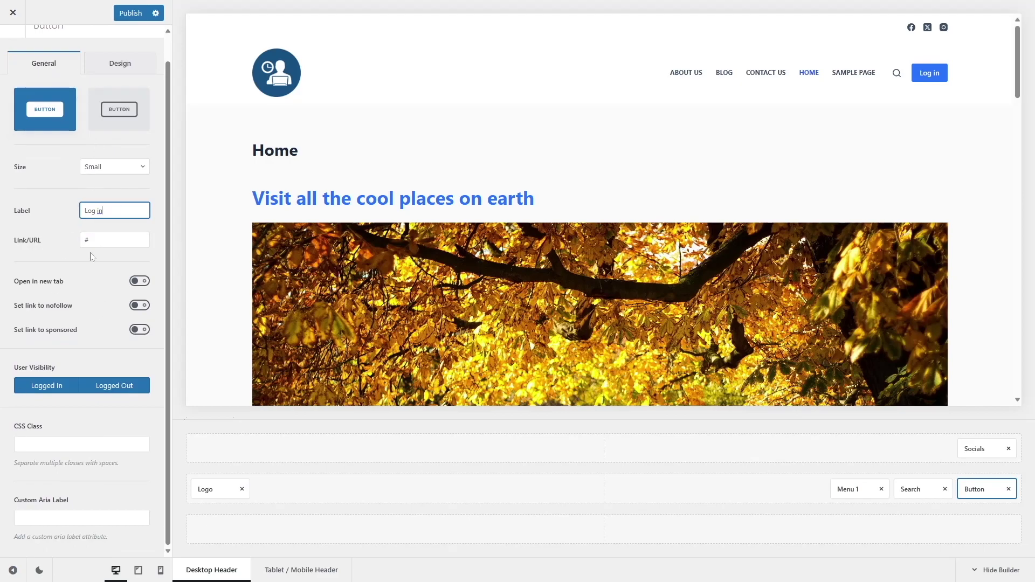
scroll(92, 257, up, 1)
Try the outlined style on the header button, return it to the default style, and glance at its design options.
click(118, 138)
click(26, 136)
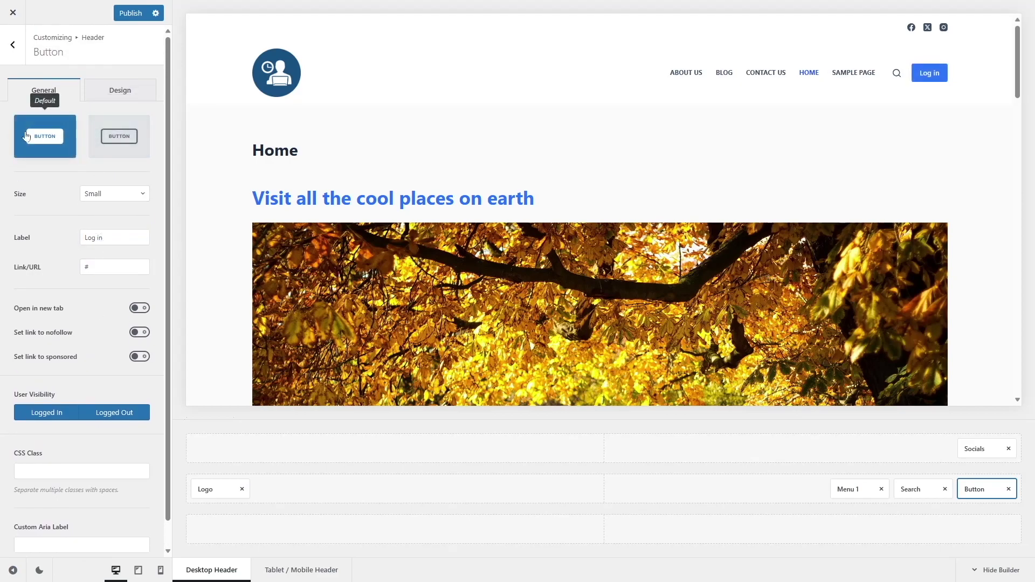
click(101, 89)
click(59, 92)
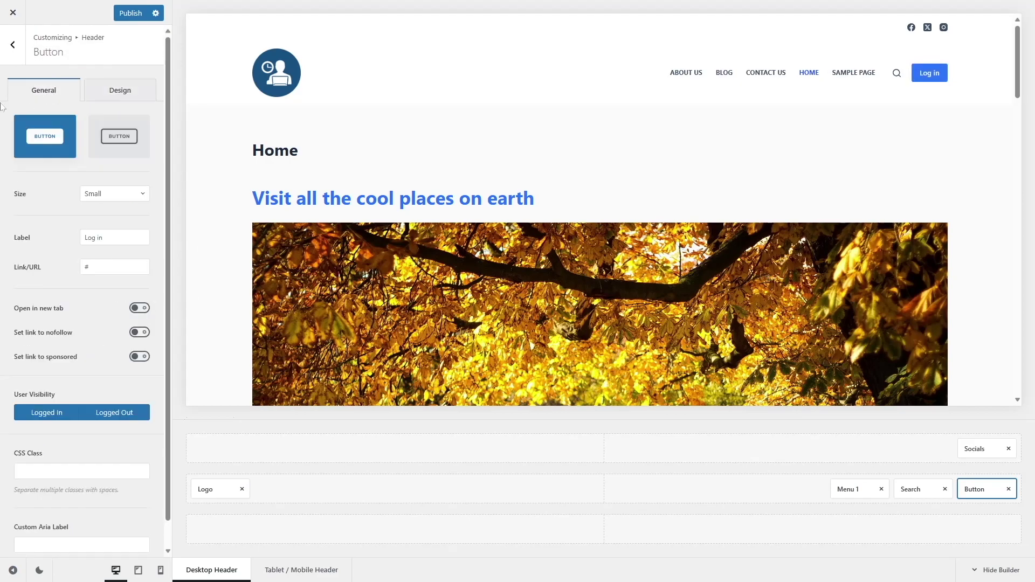
Publish the header changes and close the customizer.
click(127, 15)
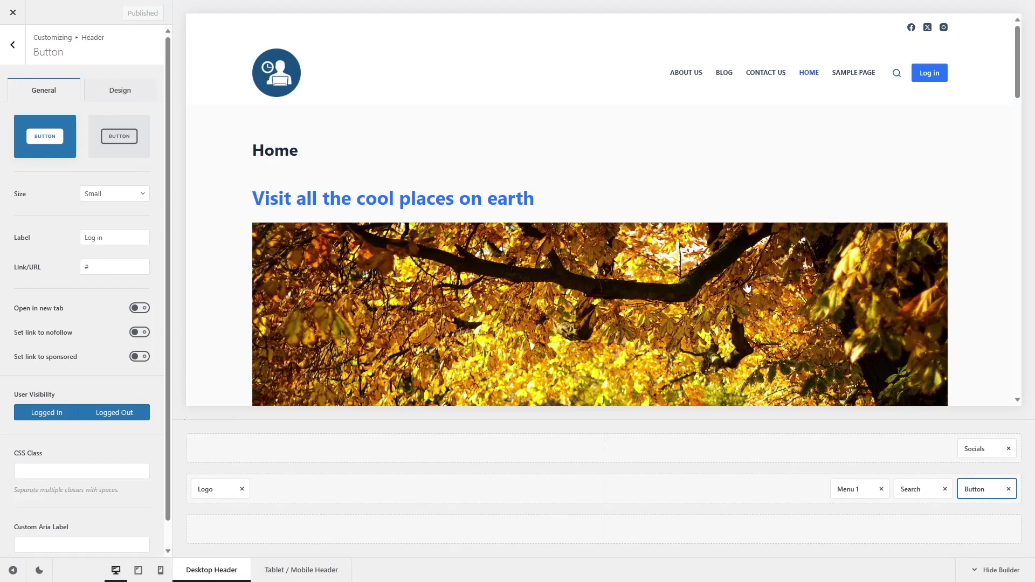
click(12, 44)
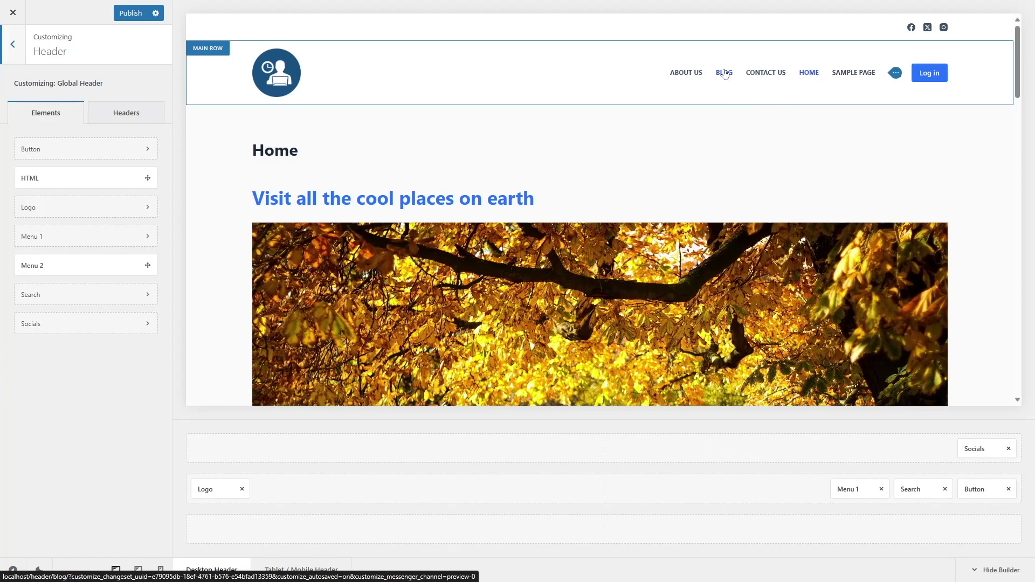
click(126, 13)
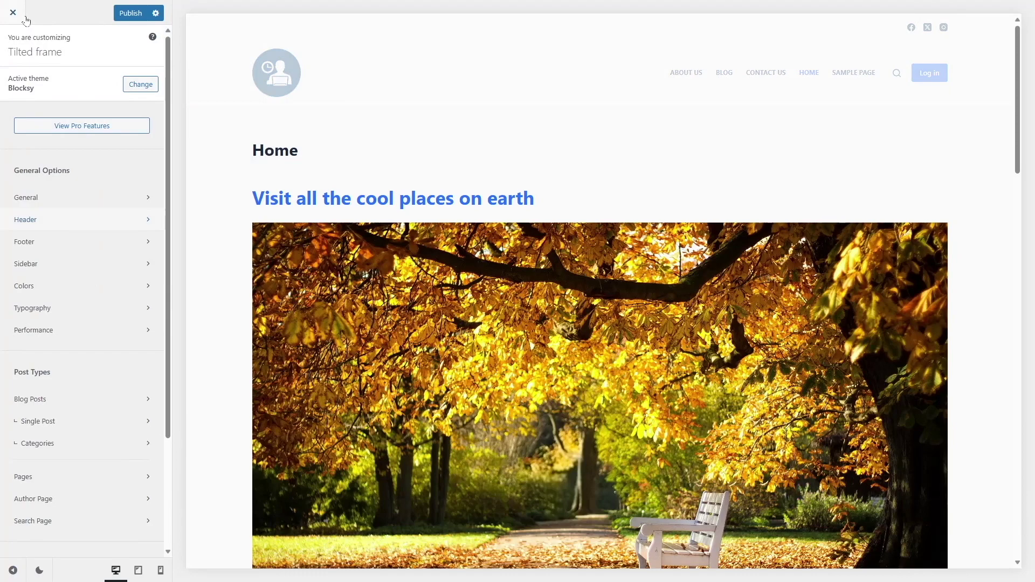
click(24, 20)
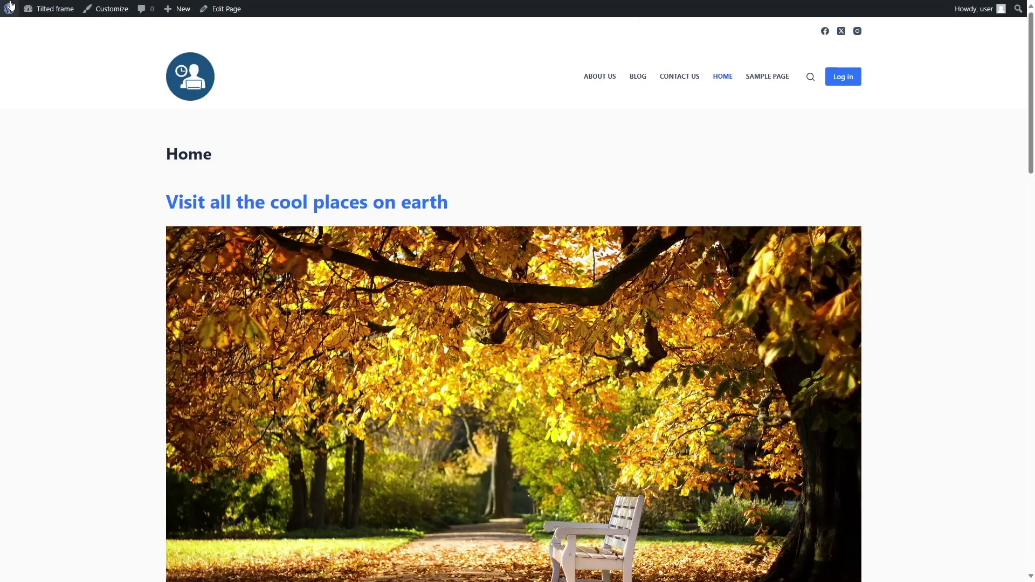
Open the site's menu editor from the dashboard and add all five recent posts to Main menu.
mouse_move(48, 8)
click(53, 29)
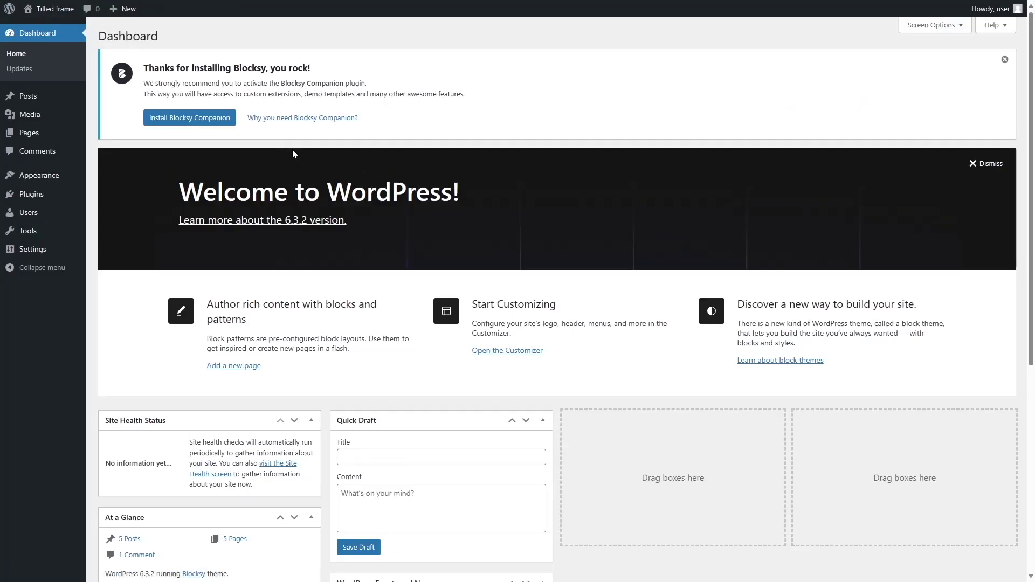
mouse_move(85, 179)
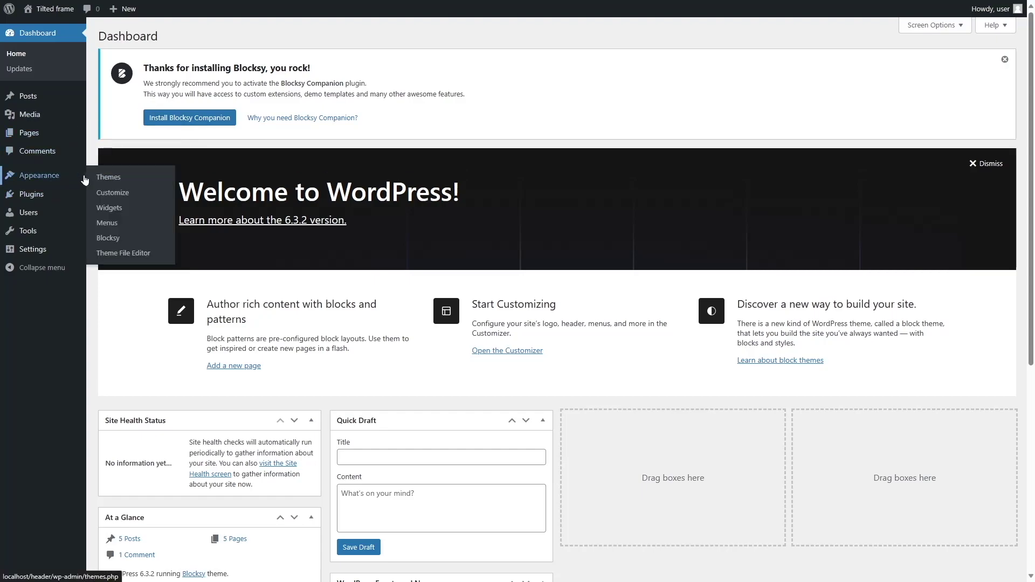
click(111, 224)
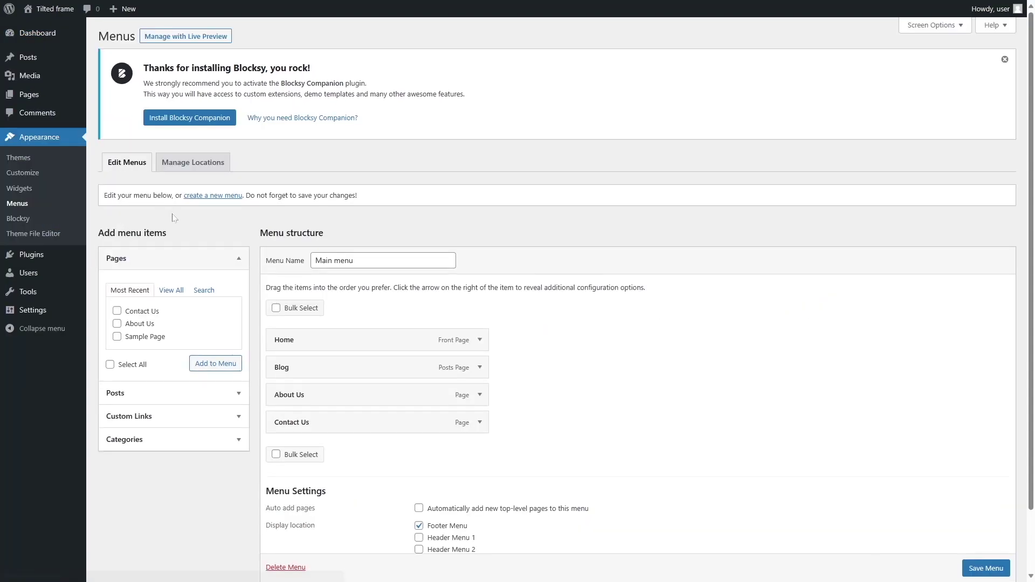
scroll(312, 299, down, 2)
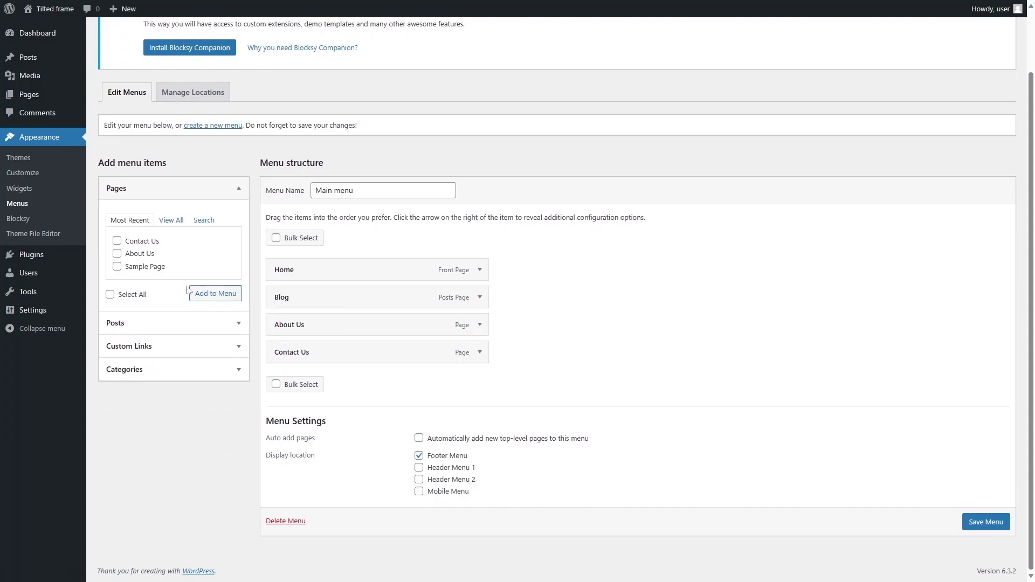
click(148, 324)
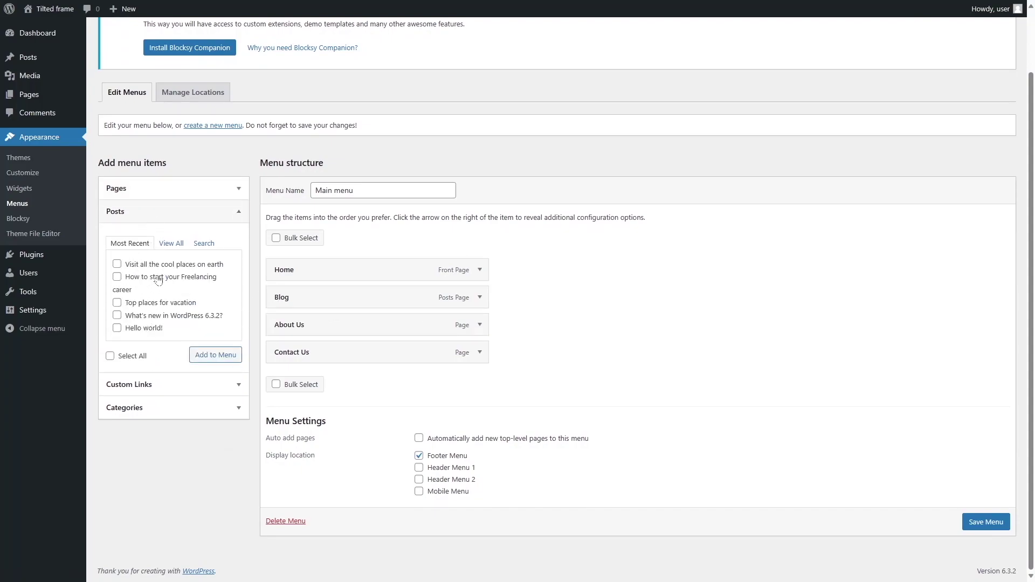
click(117, 277)
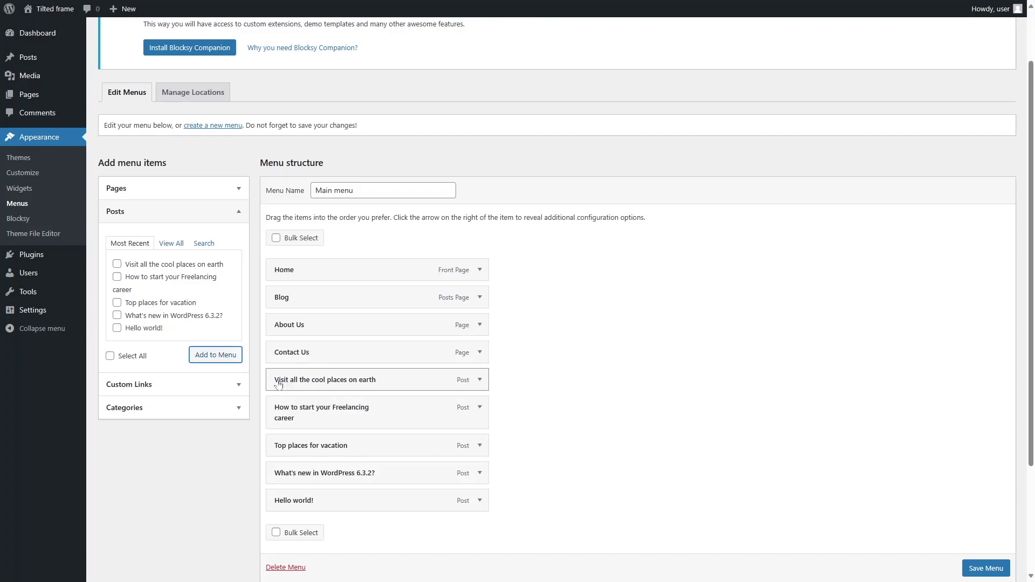
Nest "Visit all the cool places on earth", "How to start your Freelancing career" and "What's new in WordPress 6.3.2?" directly under Blog as sub-items.
drag(267, 380, 275, 322)
mouse_move(285, 323)
mouse_down()
mouse_move(274, 328)
mouse_move(294, 330)
mouse_up()
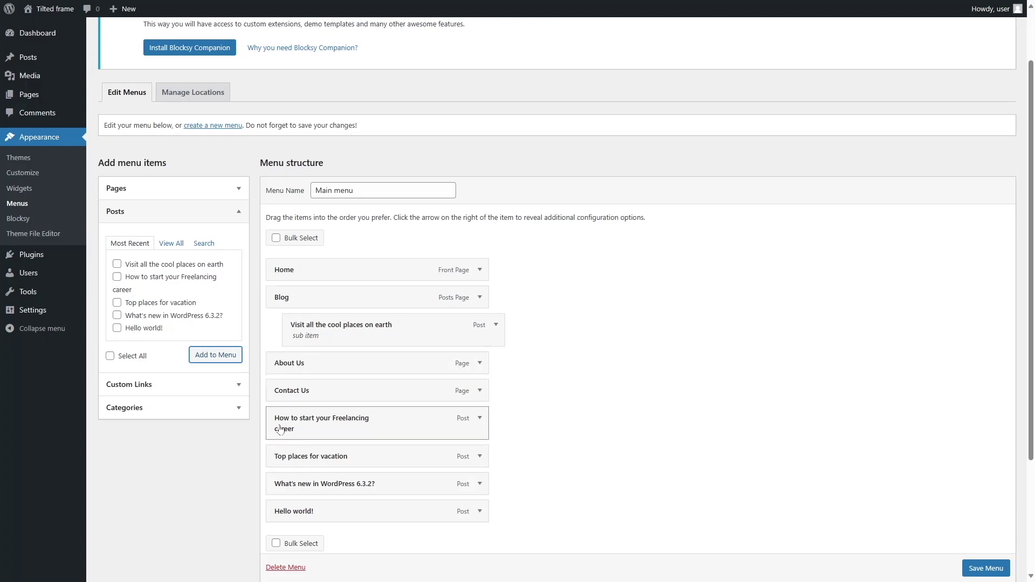
drag(281, 431, 294, 378)
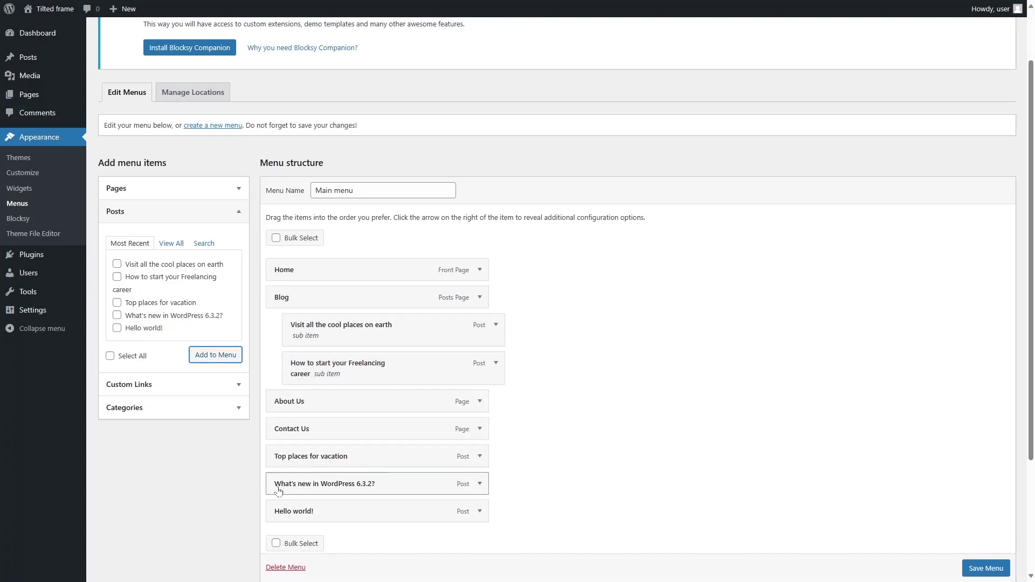
drag(275, 485, 318, 405)
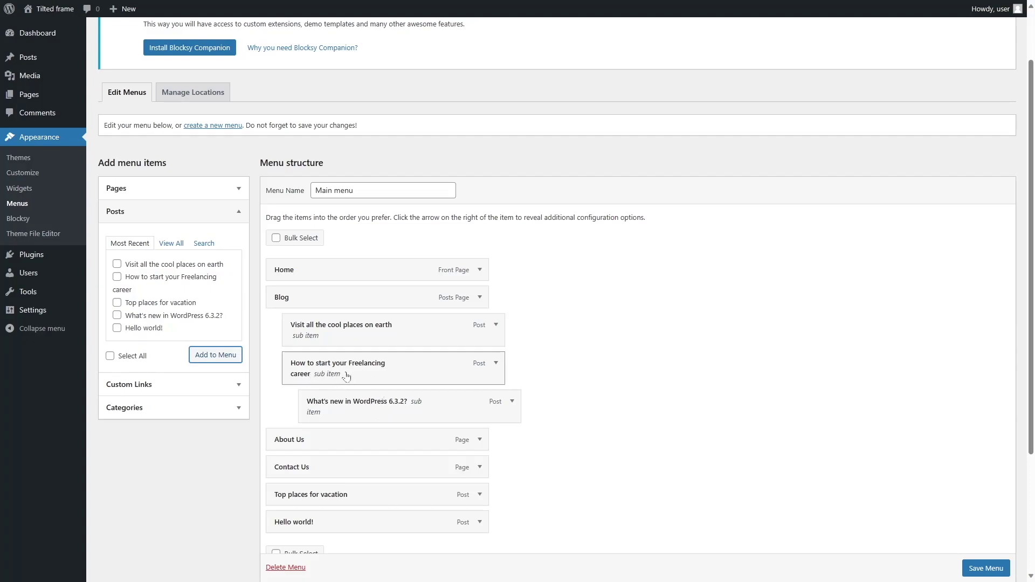
drag(310, 407, 294, 408)
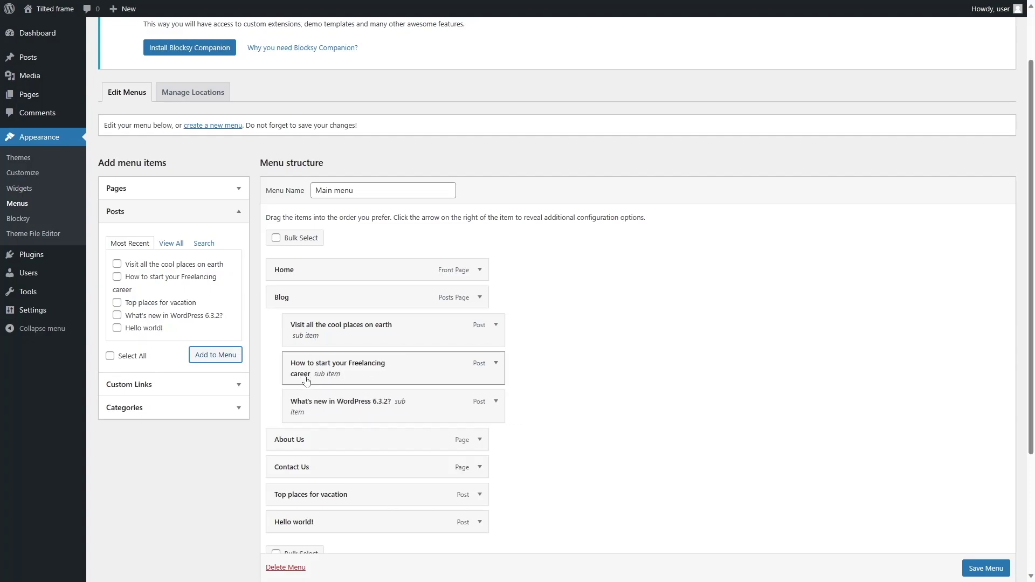
Nest "Top places for vacation" as Blog's second sub-item and "Hello world!" as its last one.
scroll(306, 381, down, 3)
drag(278, 358, 301, 198)
scroll(450, 378, up, 3)
scroll(450, 378, down, 3)
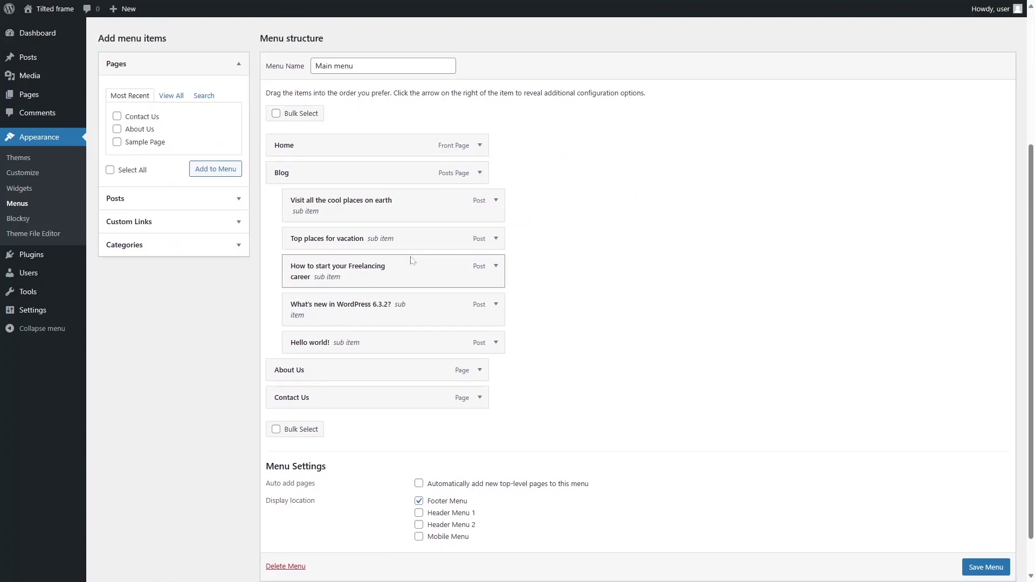
Save the Main menu and view the live home page down to its footer.
scroll(386, 261, down, 1)
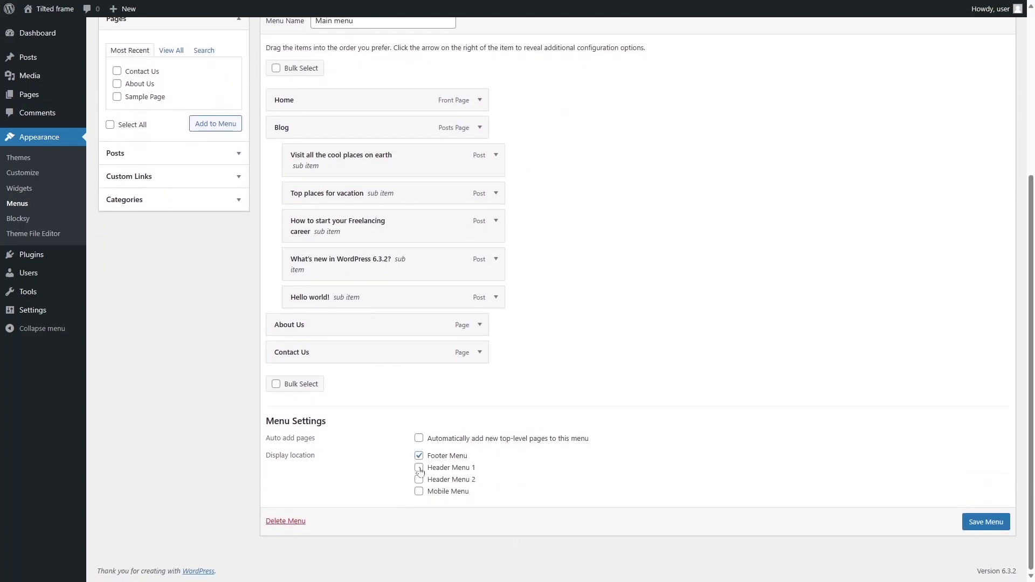
click(983, 527)
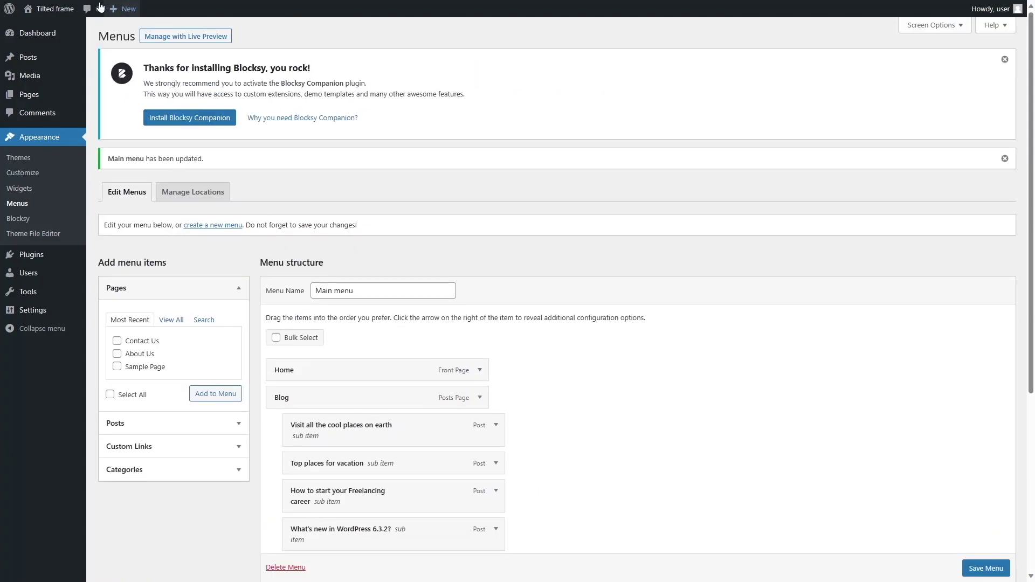
click(55, 25)
mouse_move(678, 86)
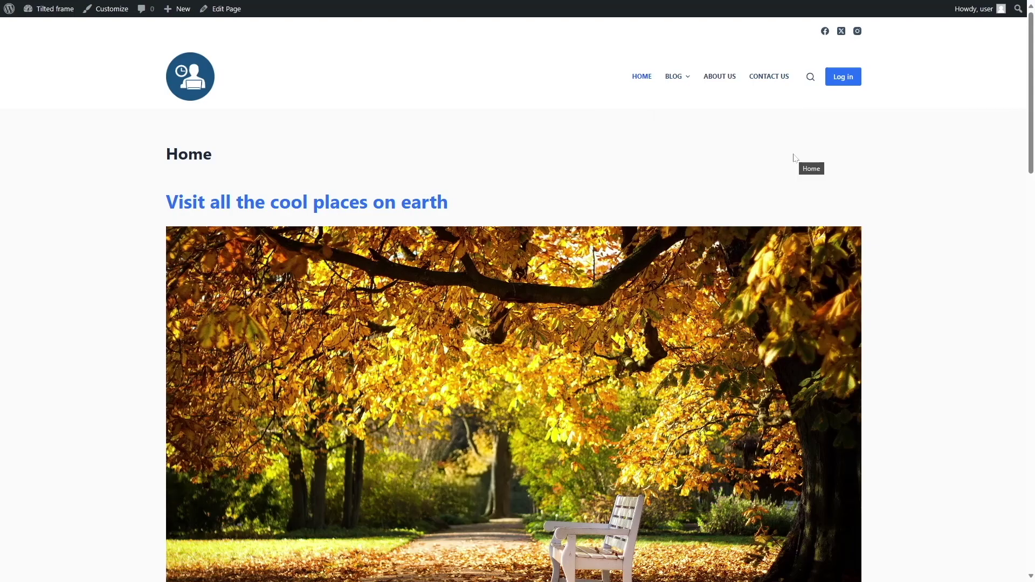
drag(1031, 98, 1034, 495)
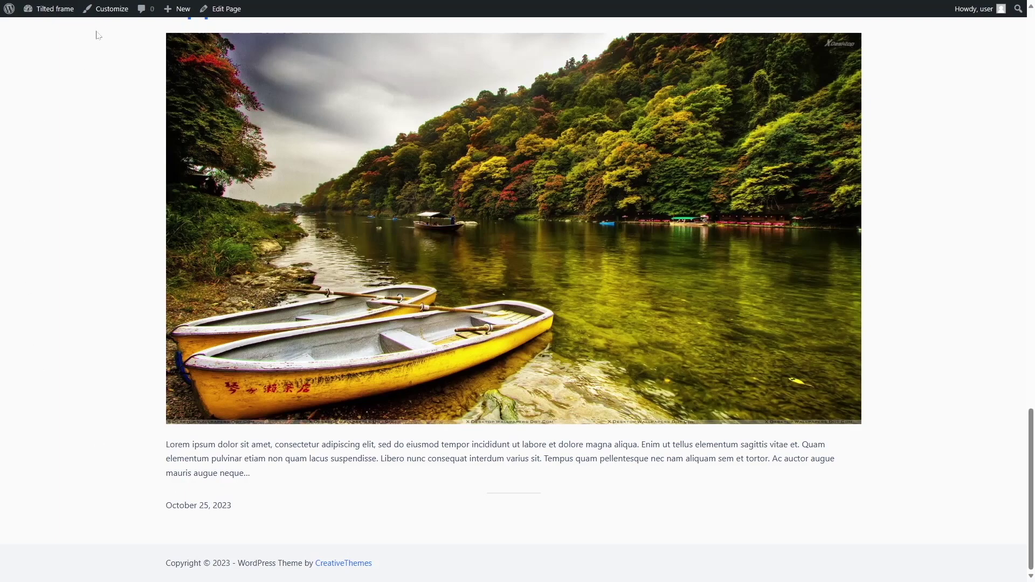
Open the Footer builder in the theme customizer from the live site.
click(102, 9)
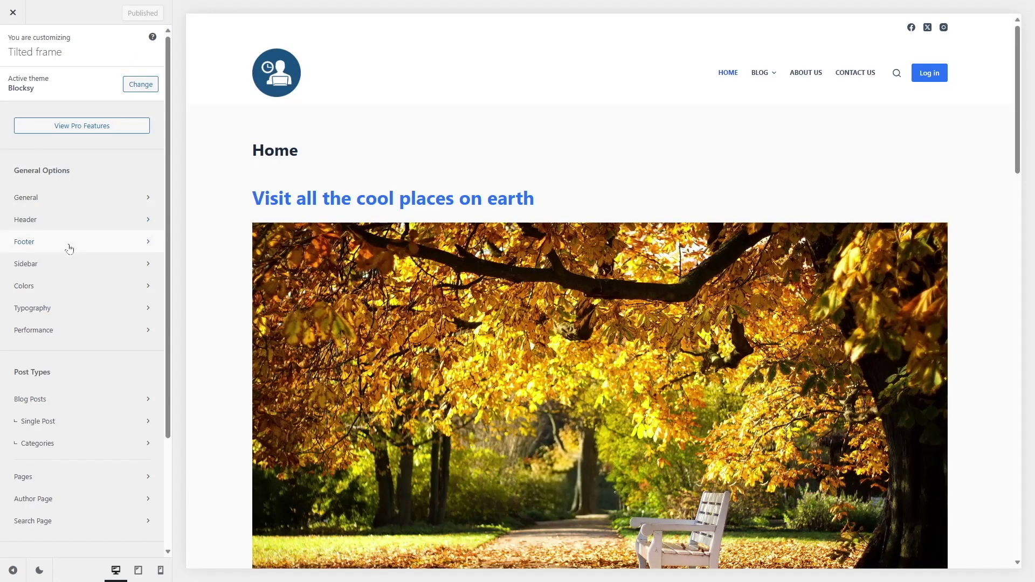
click(68, 246)
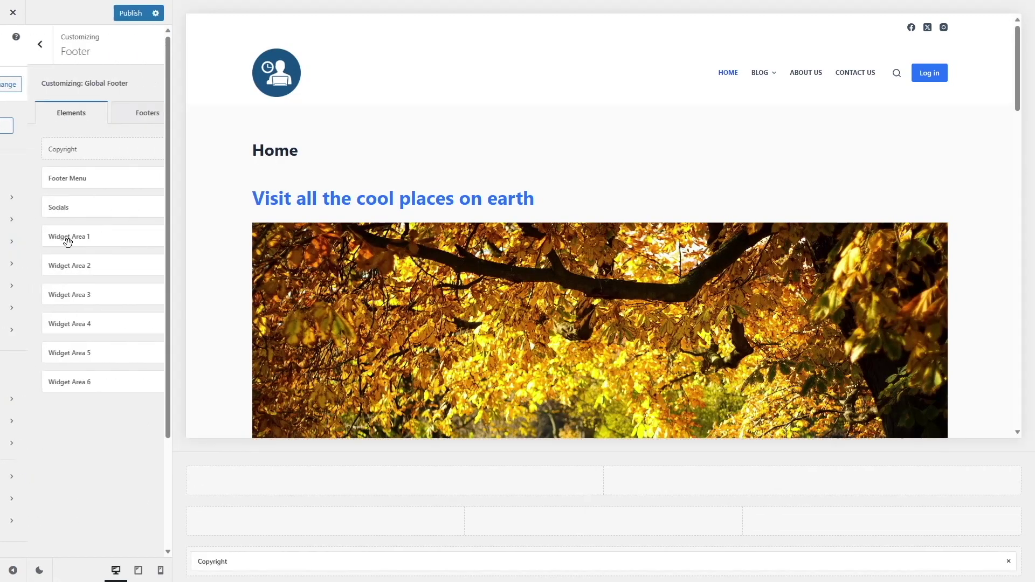
scroll(463, 228, down, 10)
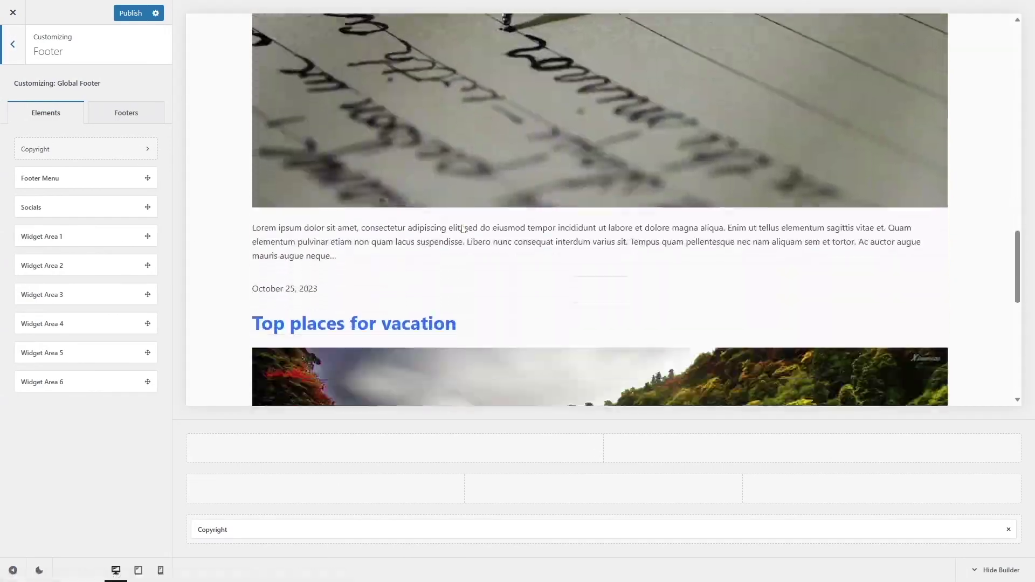
scroll(462, 229, down, 5)
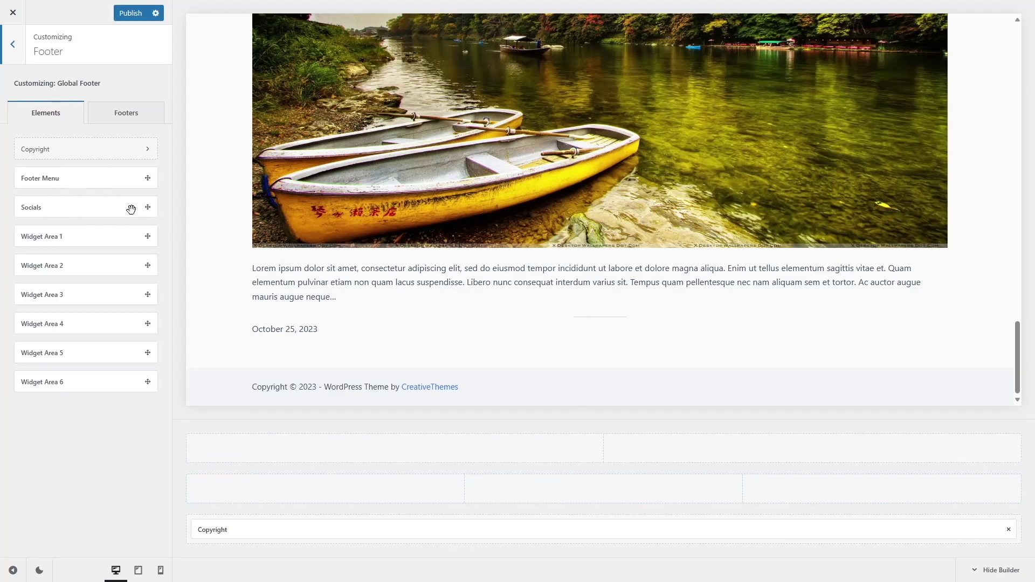
Place Socials in the footer's middle row and Widget Area 1 in its top row, each in the first column, and open Widget Area 1's settings.
drag(90, 213, 314, 497)
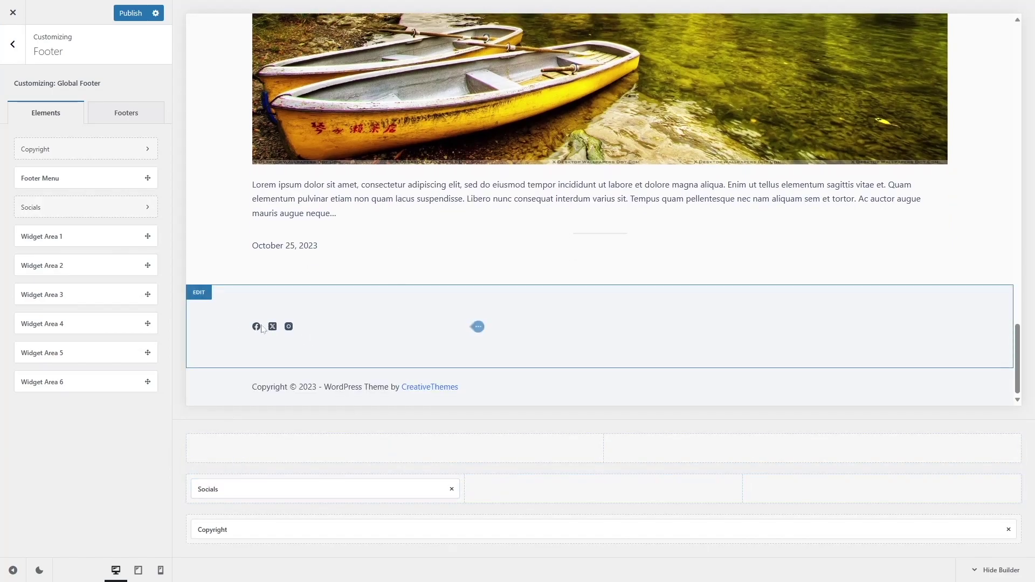
drag(43, 239, 346, 452)
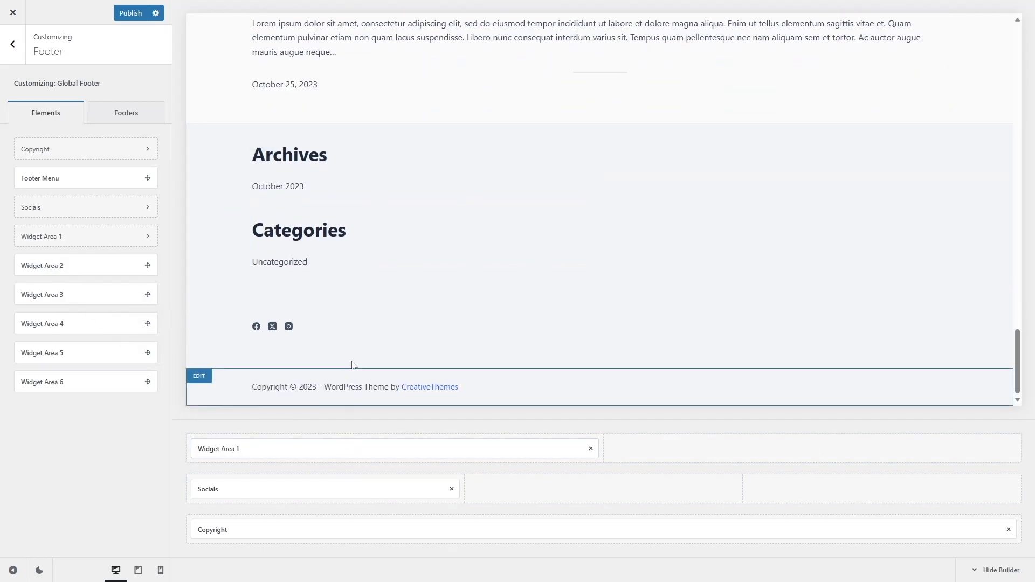
click(243, 448)
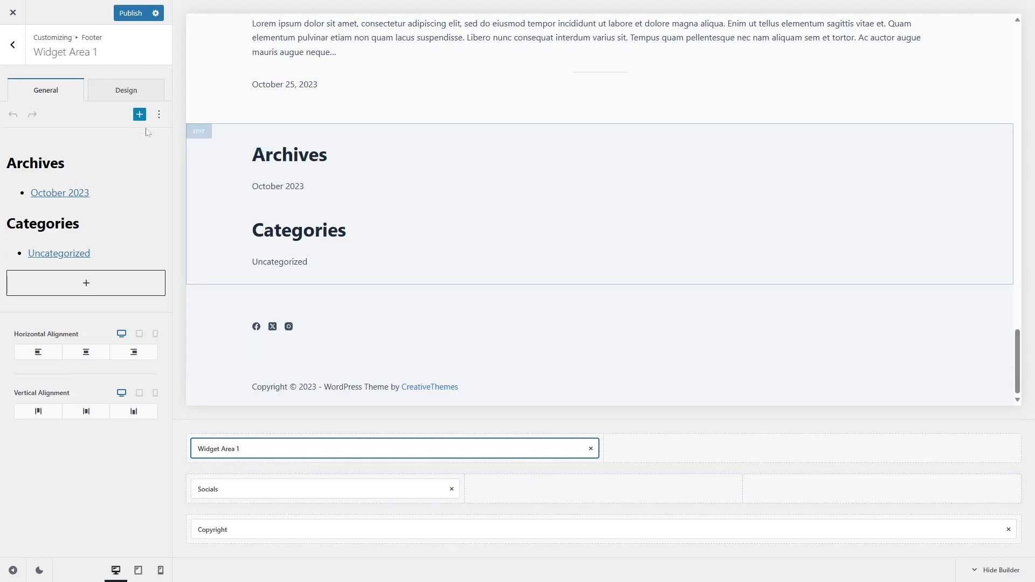
Leave the customizer without publishing and open the Widgets page in the admin dashboard.
click(18, 21)
mouse_move(49, 9)
click(32, 25)
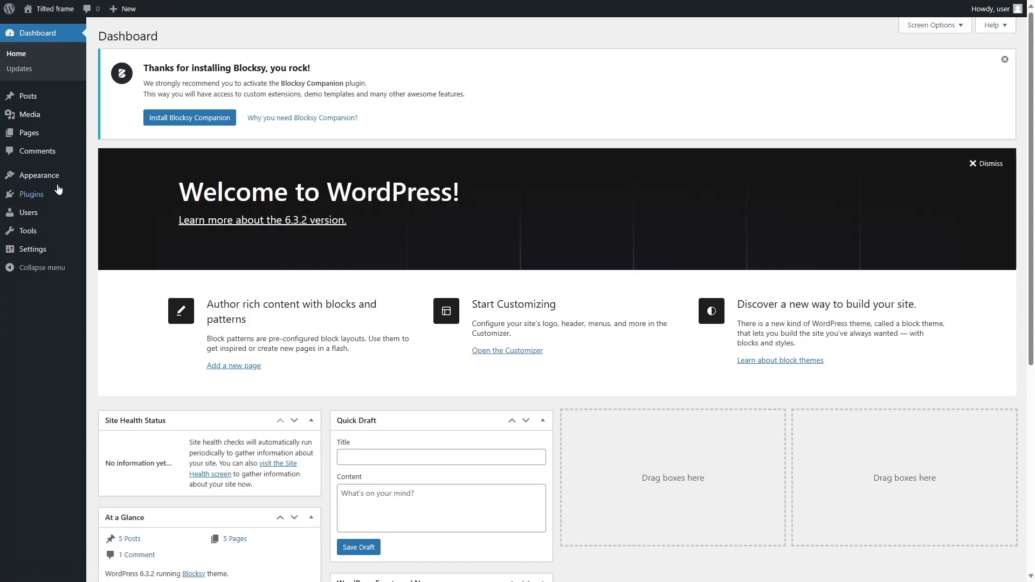
mouse_move(56, 181)
click(110, 208)
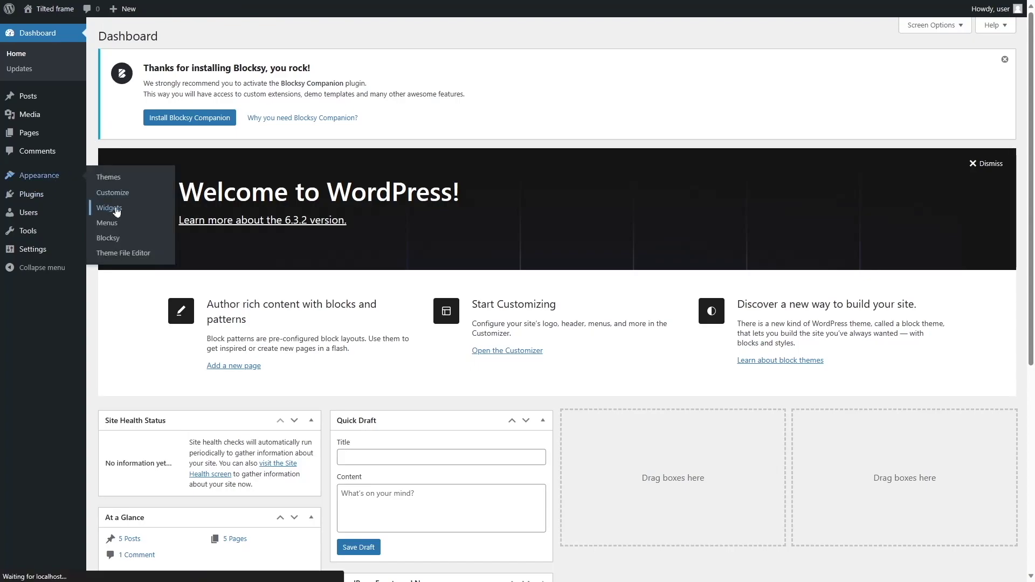
Examine the blocks inside Footer Widget Area 1 and collapse it again.
click(589, 157)
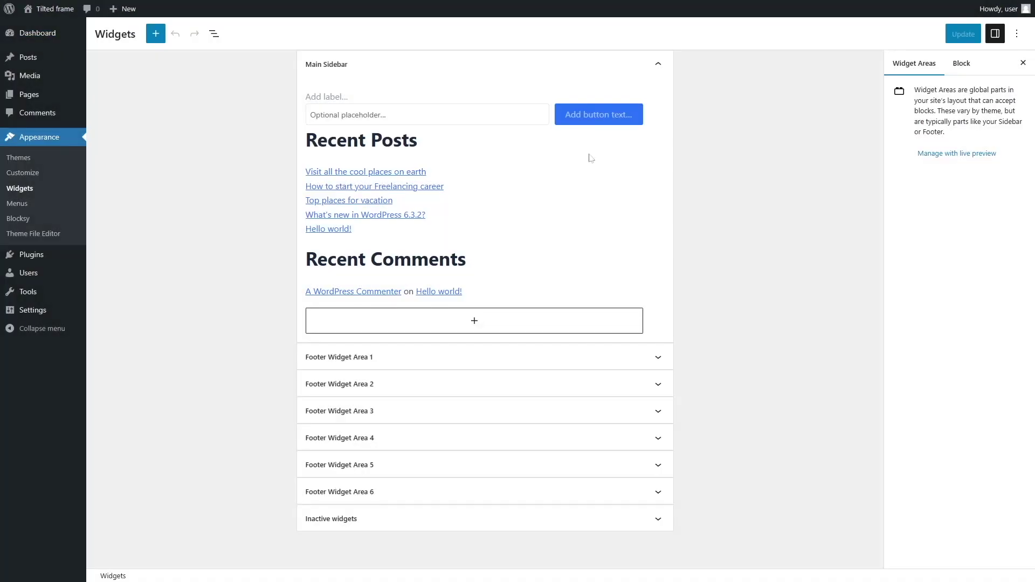
click(510, 362)
scroll(431, 324, down, 2)
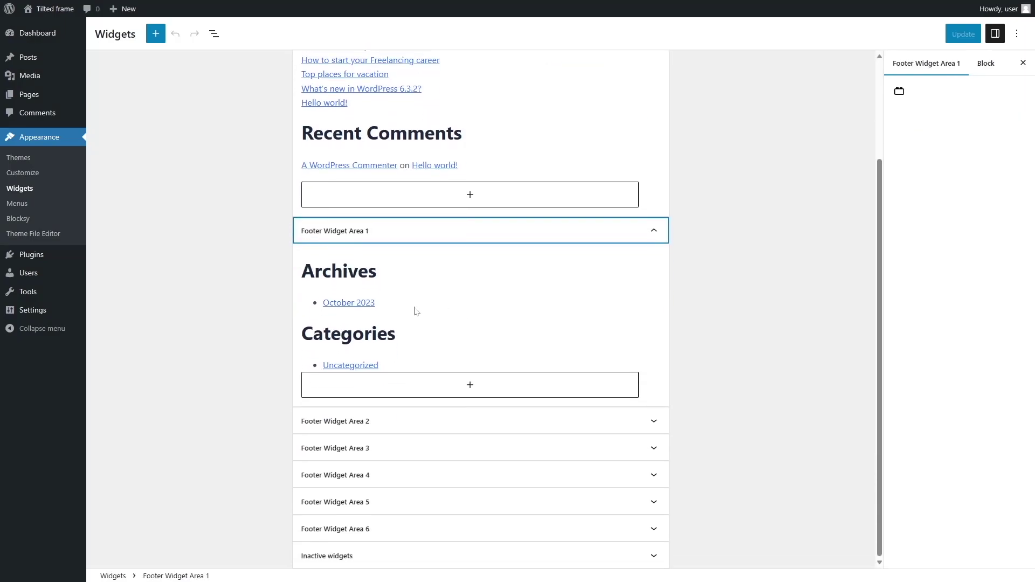
click(631, 240)
Add a Gallery block to Footer Widget Area 2.
click(642, 385)
click(638, 387)
click(548, 392)
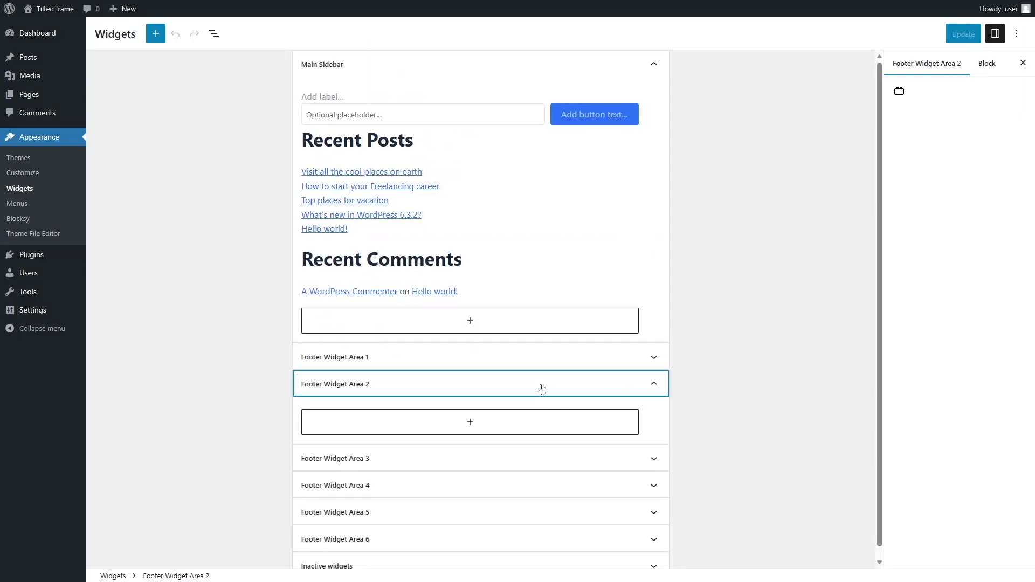
click(469, 415)
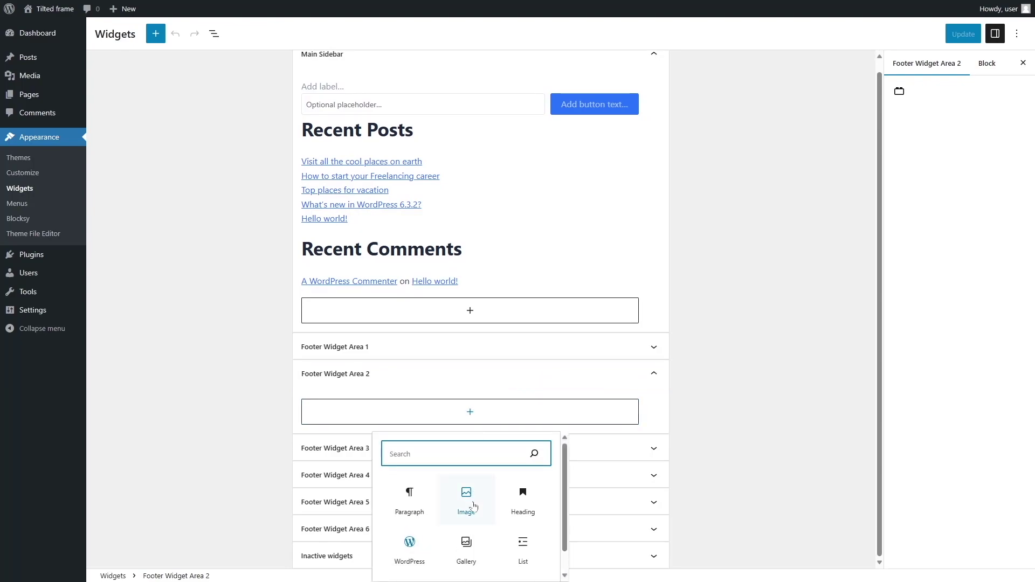
click(467, 545)
scroll(476, 412, down, 2)
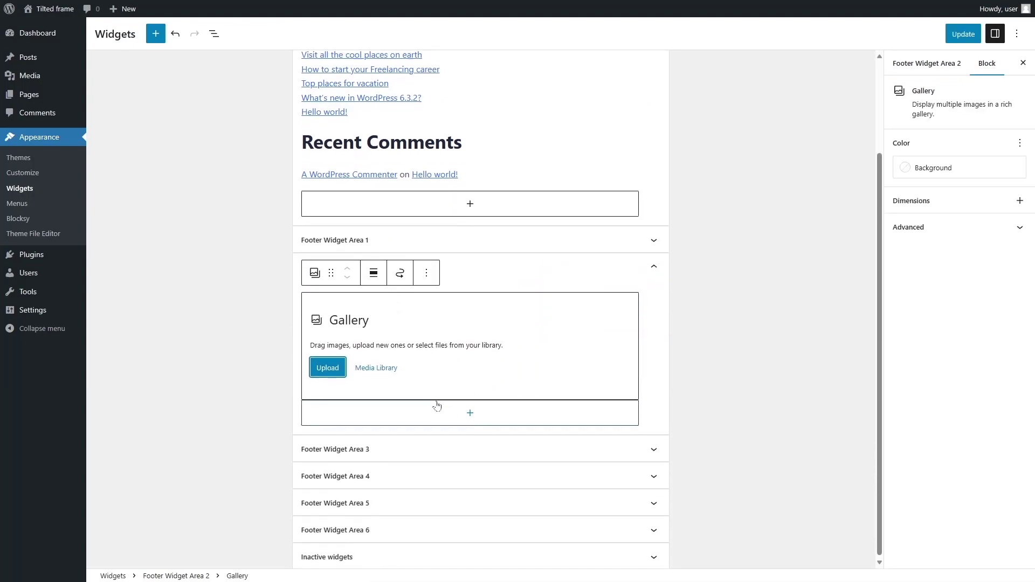
Fill the gallery with the first five media library images, leaving out the round logo, and collapse Footer Widget Area 2.
click(378, 372)
click(184, 166)
click(264, 167)
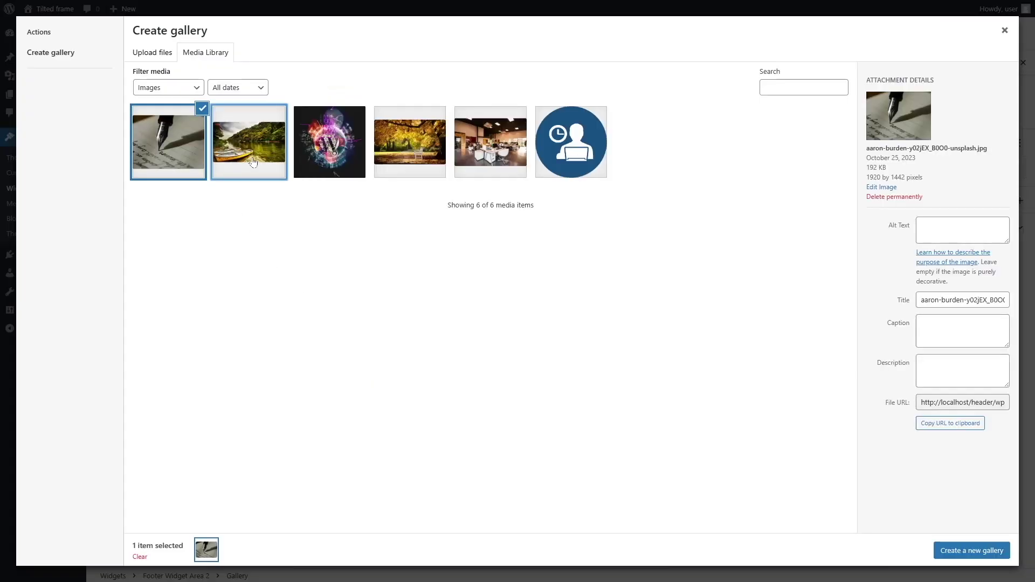
click(346, 167)
click(426, 168)
click(521, 169)
click(987, 552)
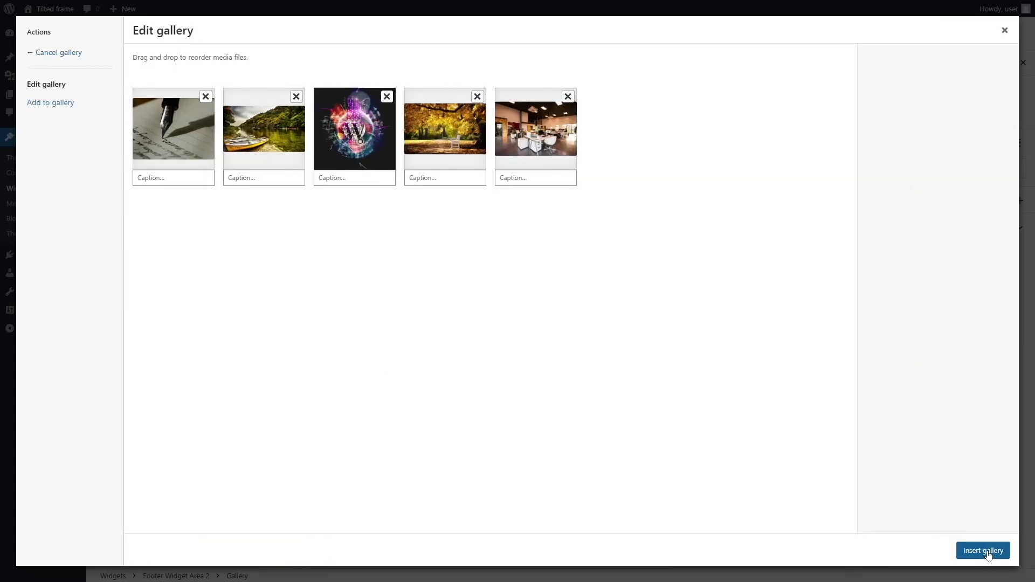
click(984, 551)
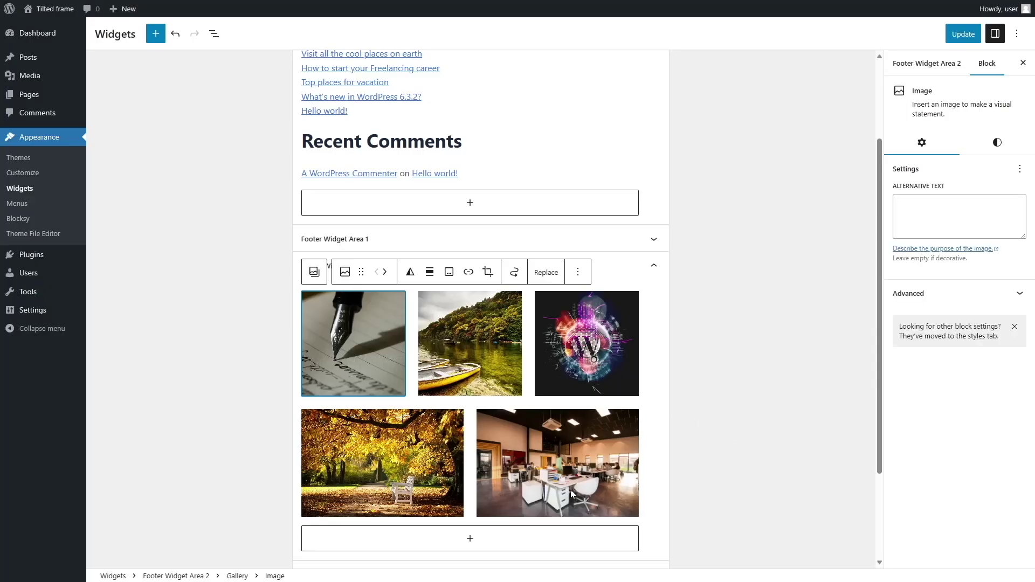
click(660, 278)
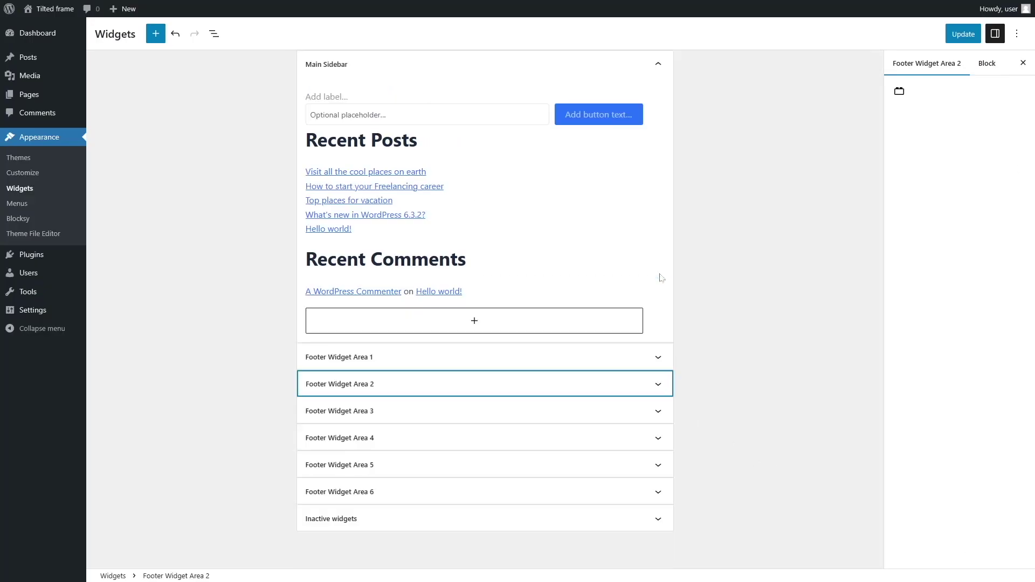
Expand Footer Widget Area 3 and save the widget changes.
click(342, 411)
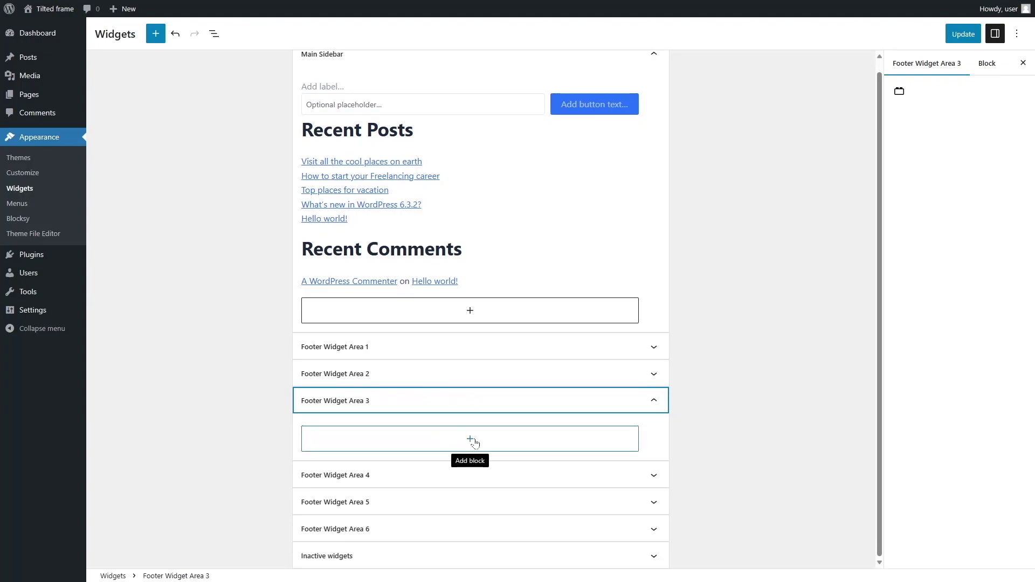
mouse_move(29, 56)
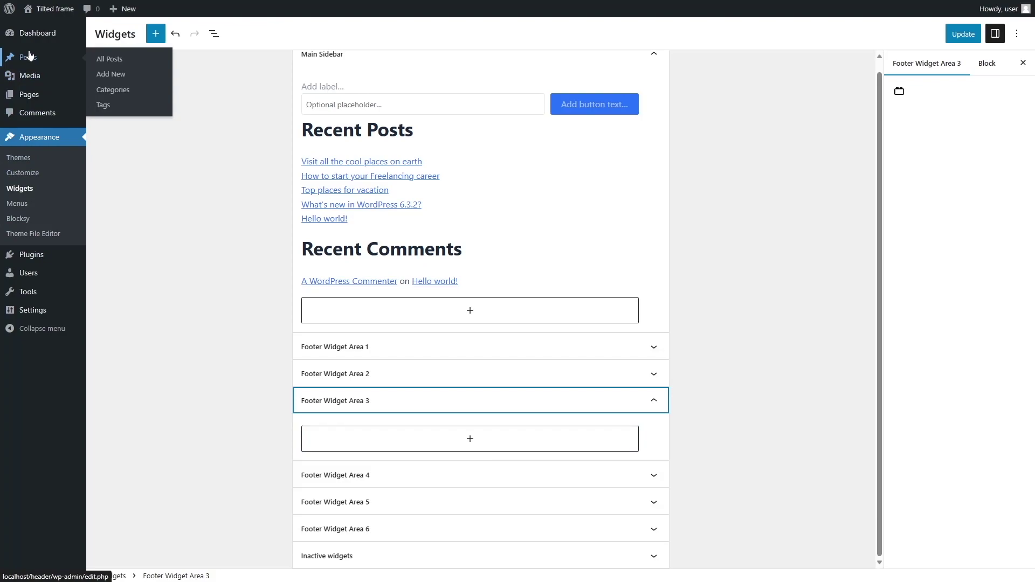
click(968, 38)
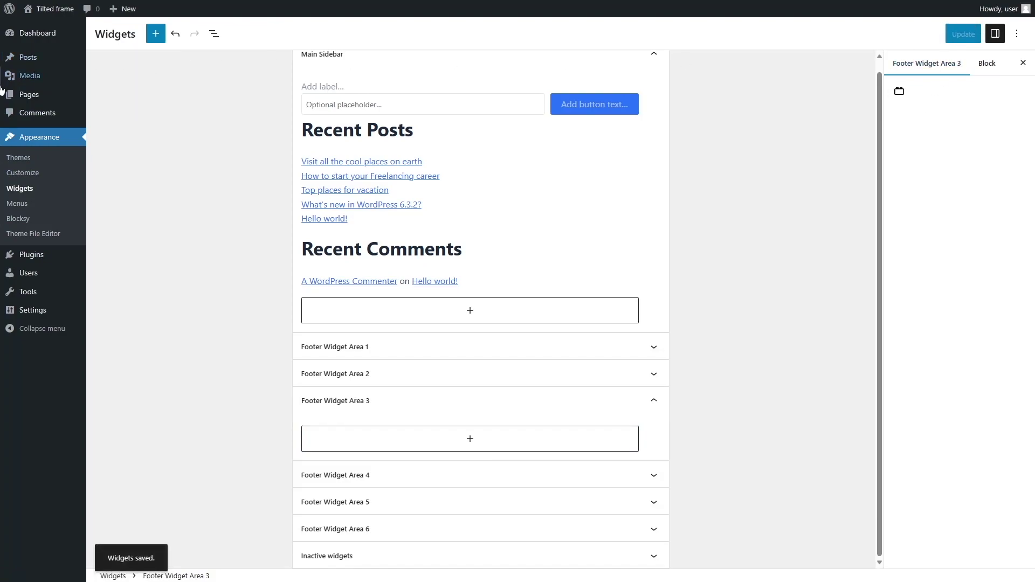
Open the post Categories page and the list of all posts.
mouse_move(29, 57)
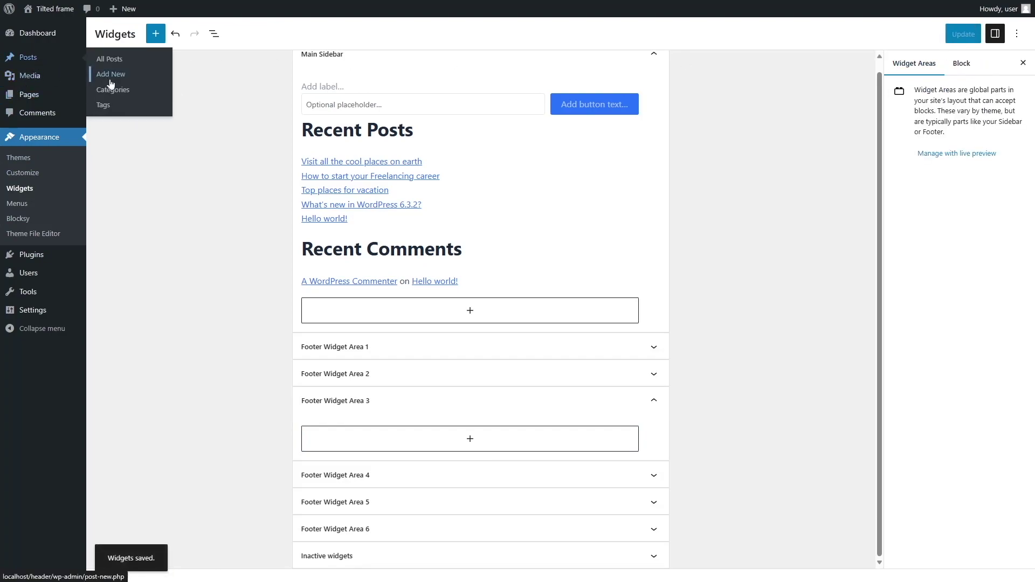
click(113, 89)
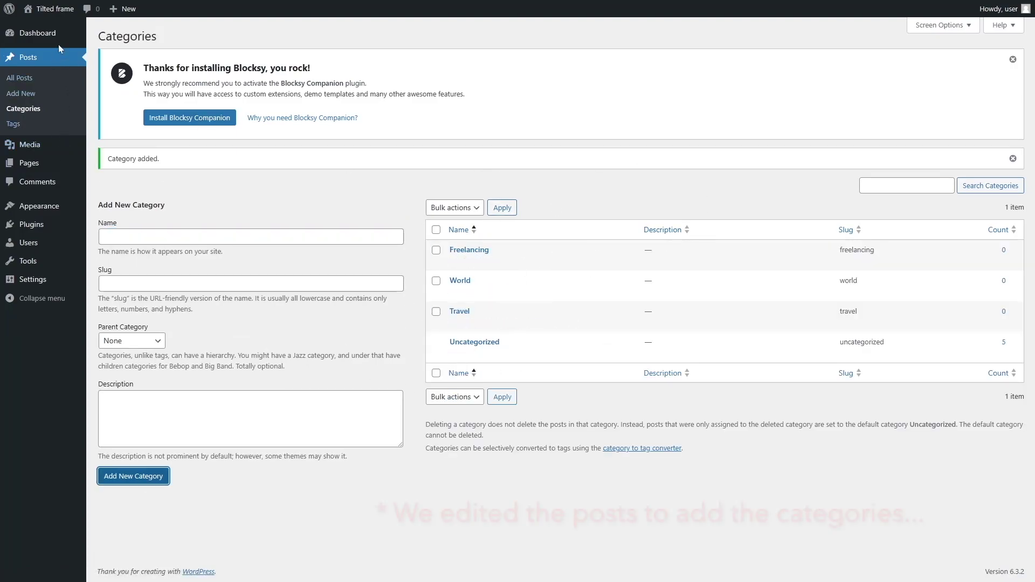
click(22, 78)
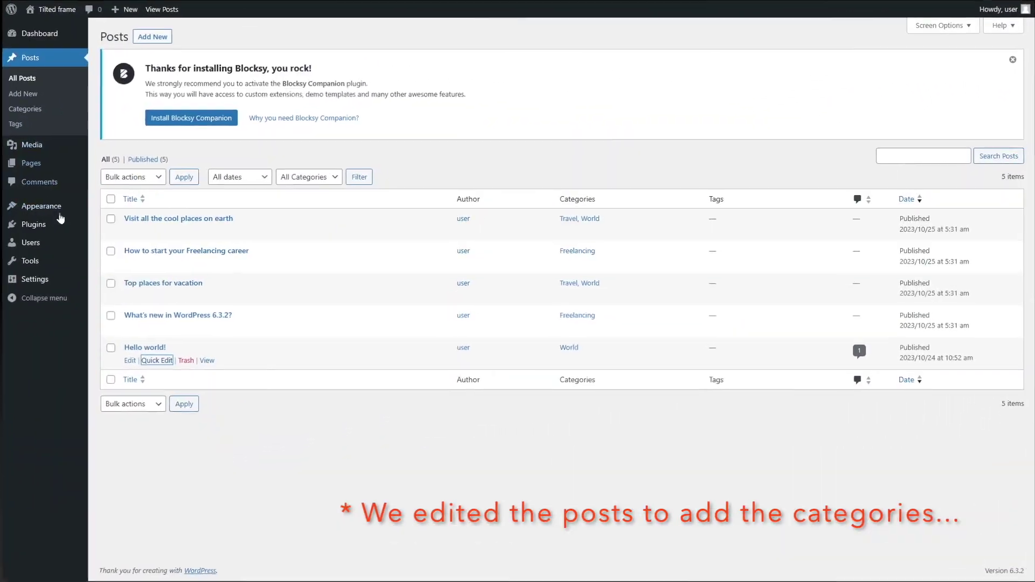
Return to the Widgets page, add a Categories List block to Footer Widget Area 3 and save the widgets.
mouse_move(41, 206)
click(102, 239)
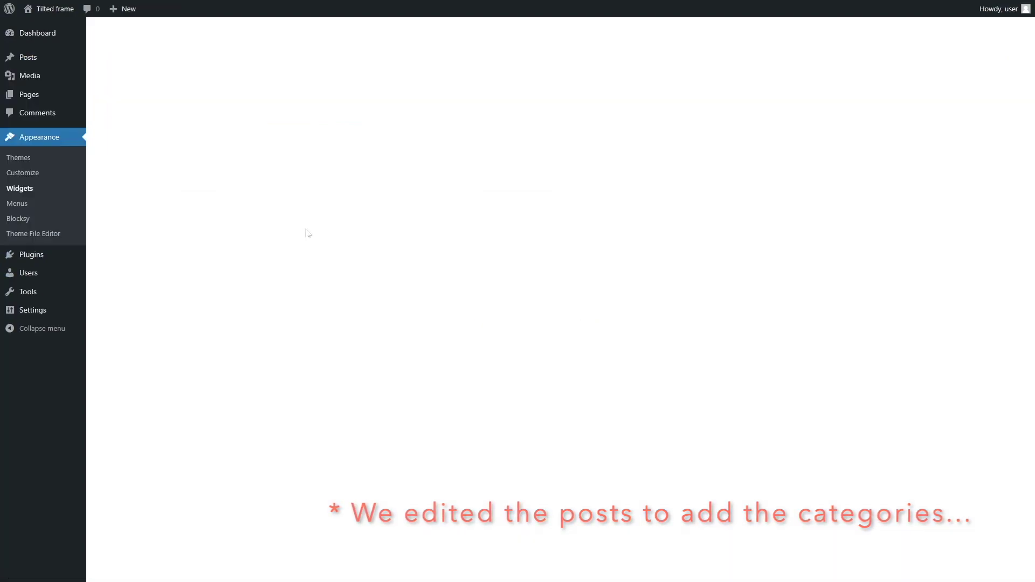
click(372, 413)
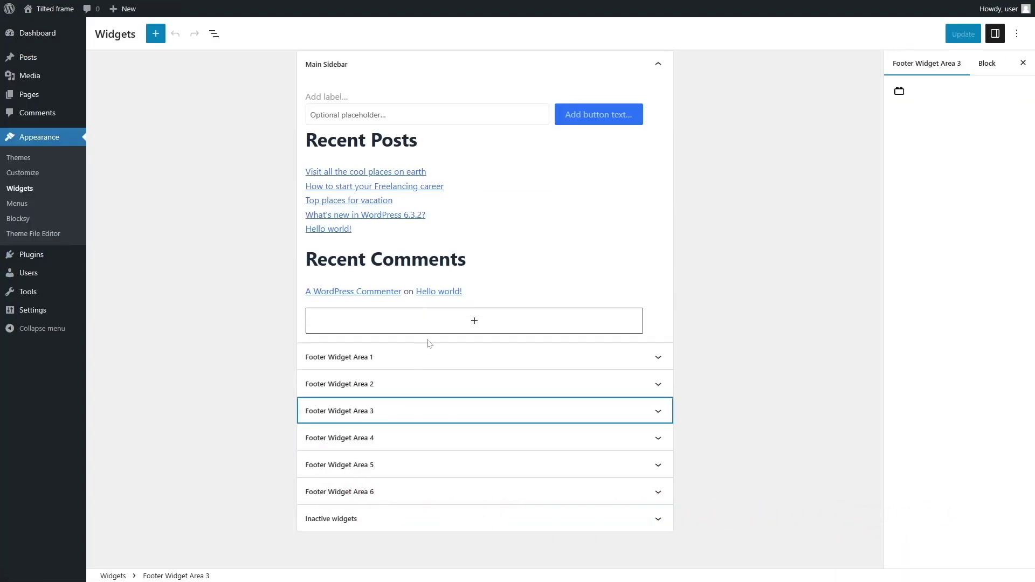
click(488, 432)
text(cat)
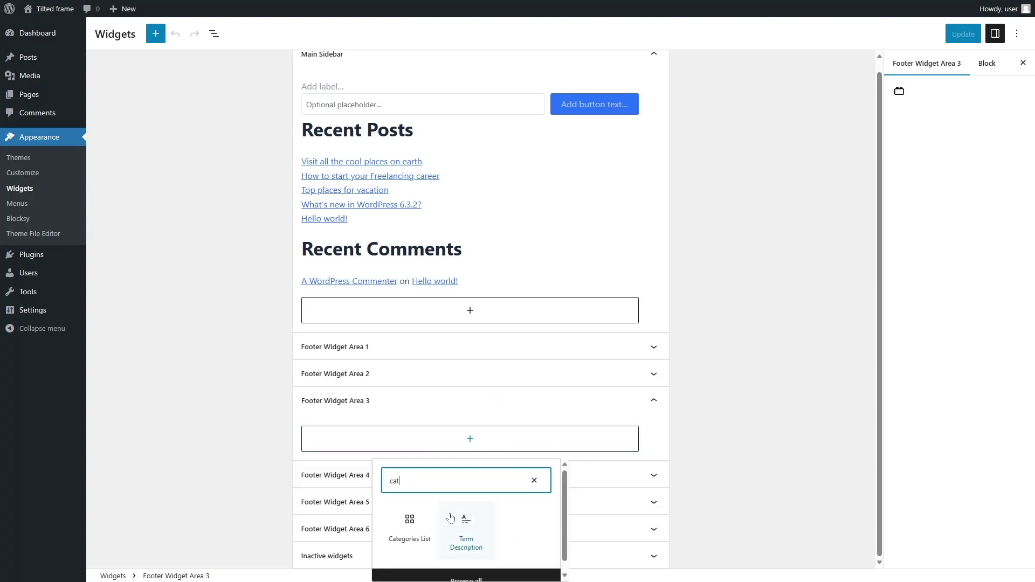
click(432, 522)
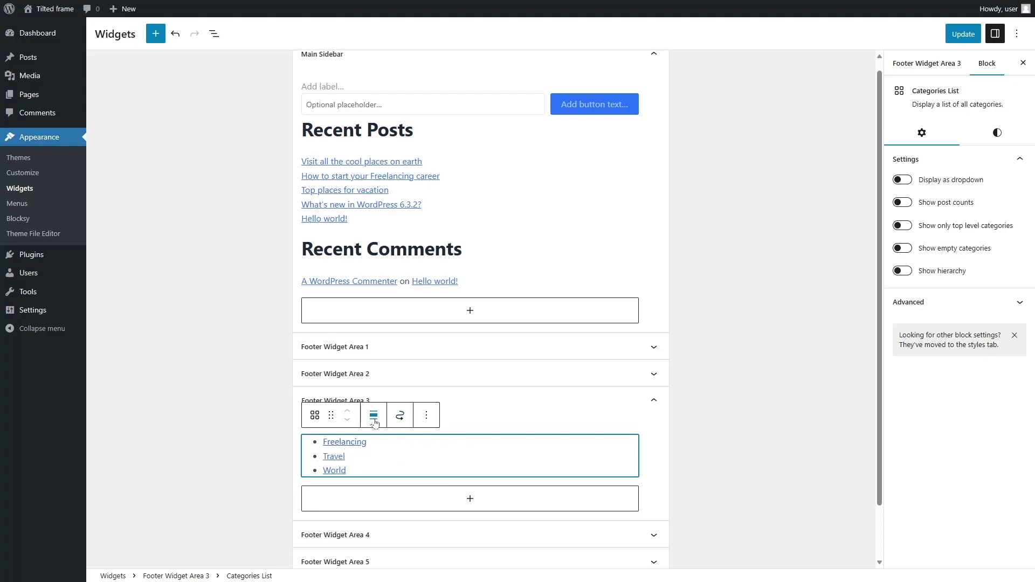
key(ctrl+s)
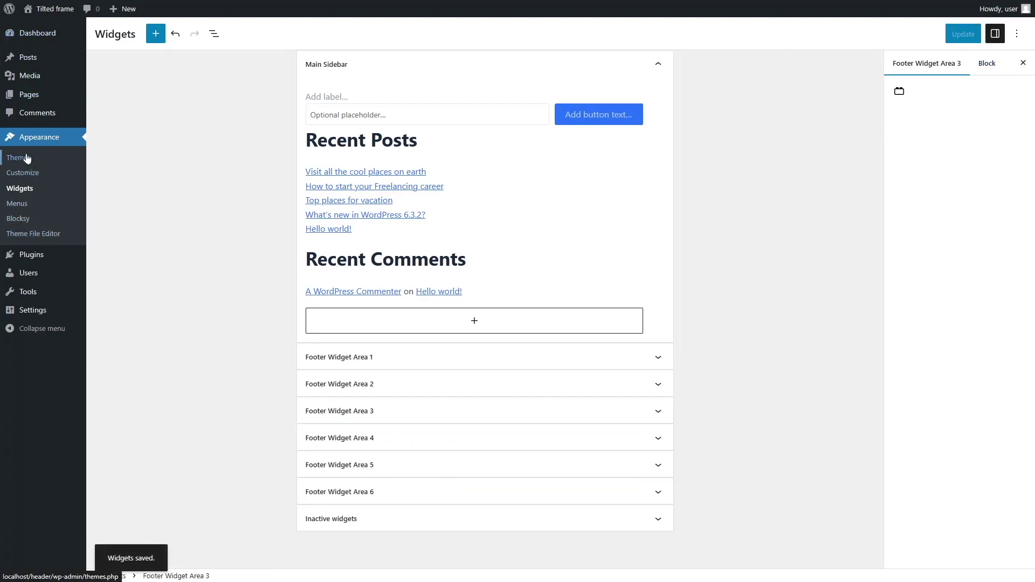
Reopen the customizer's Footer builder from the Widgets page.
click(22, 172)
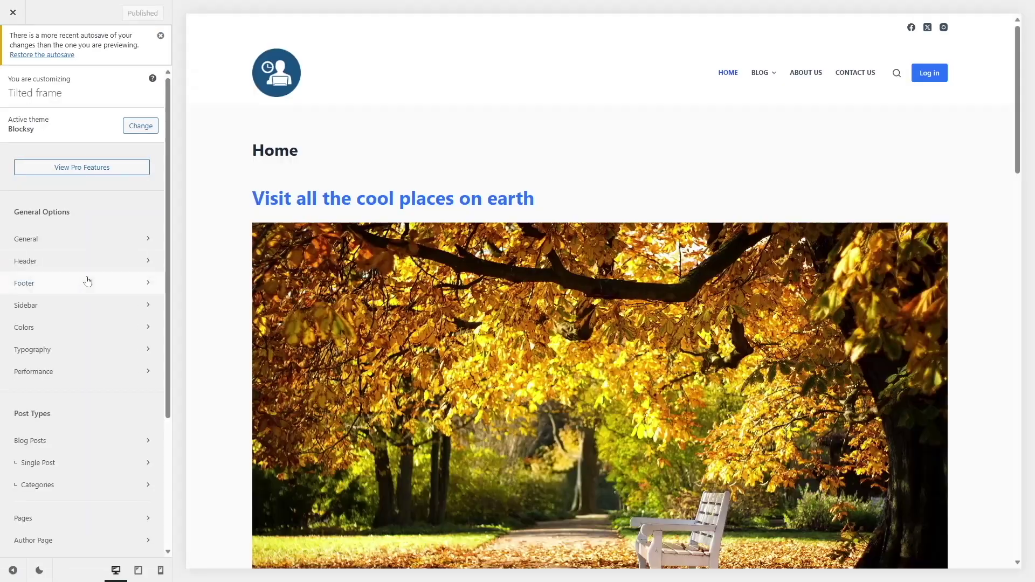
click(86, 282)
scroll(879, 259, down, 10)
scroll(877, 261, down, 2)
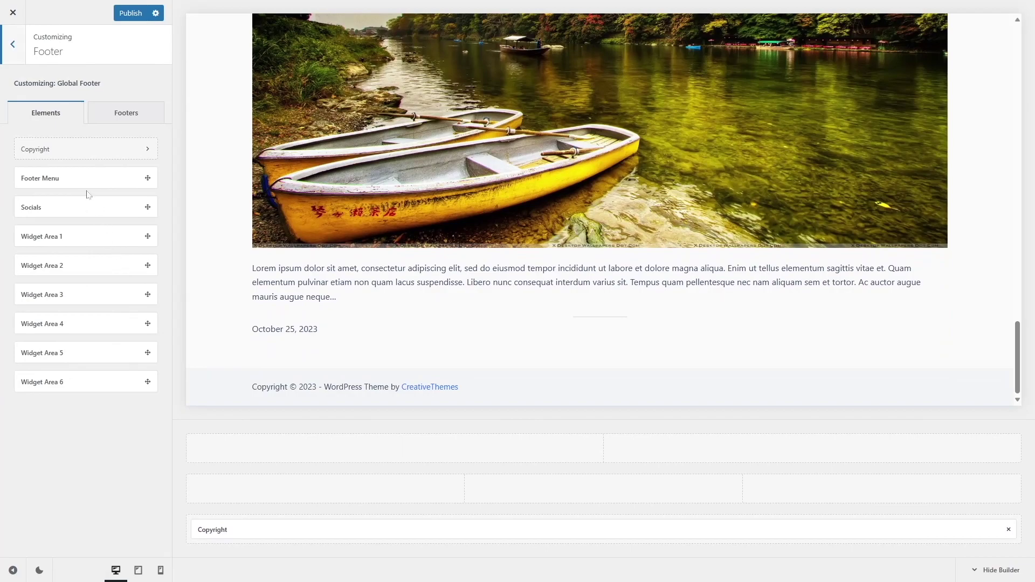
Add Socials to the footer's middle row, first column, and Widget Area 2 to the same row's third column.
drag(44, 210, 300, 487)
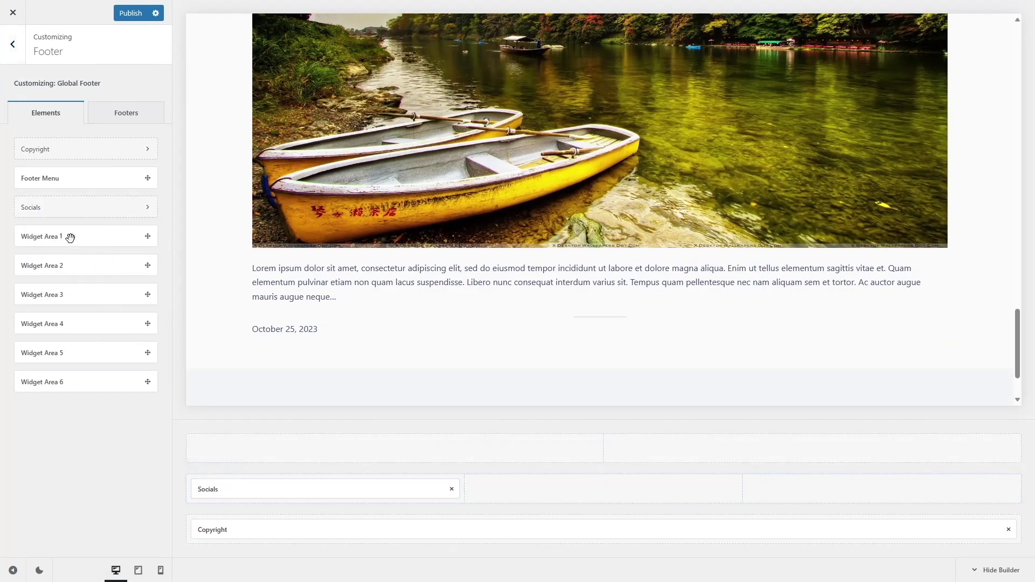
drag(49, 269, 879, 489)
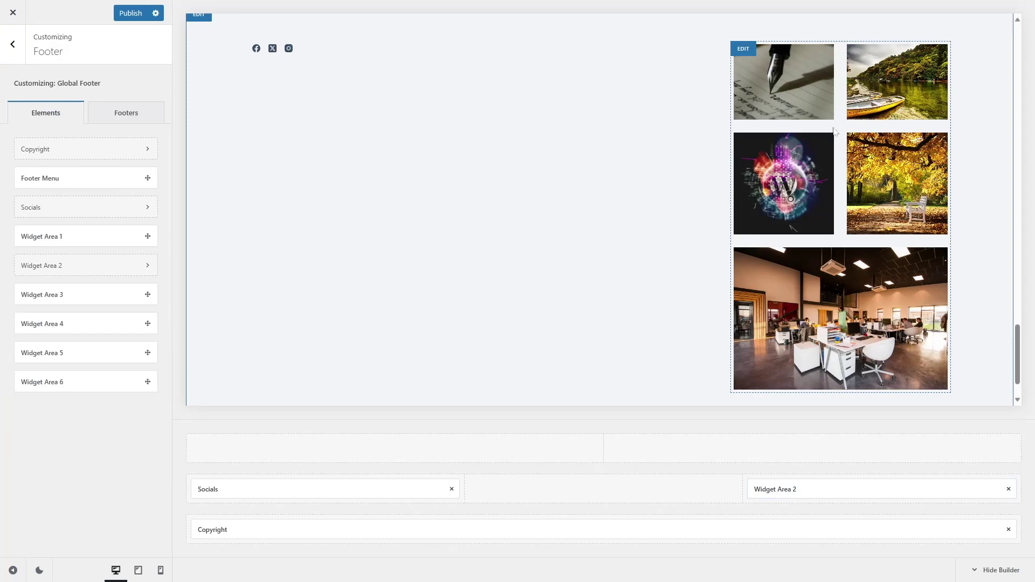
Delete the office photo from the gallery in Widget Area 2.
click(744, 50)
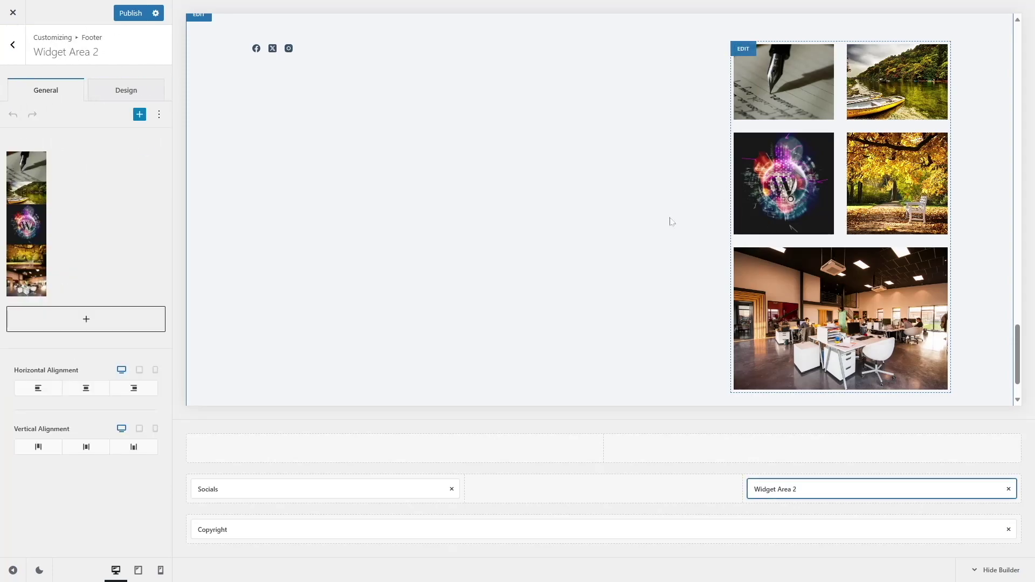
scroll(794, 197, down, 3)
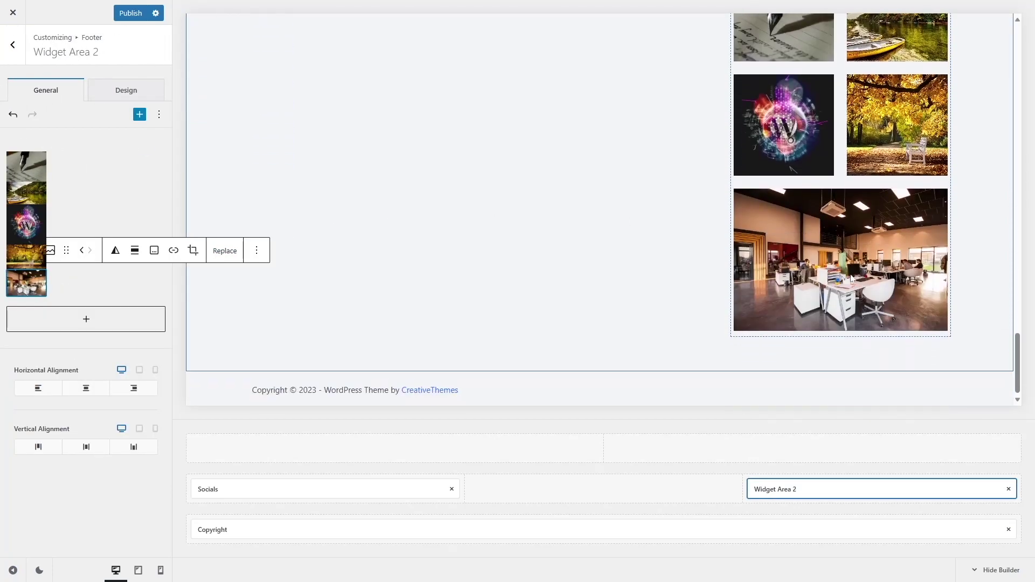
click(31, 283)
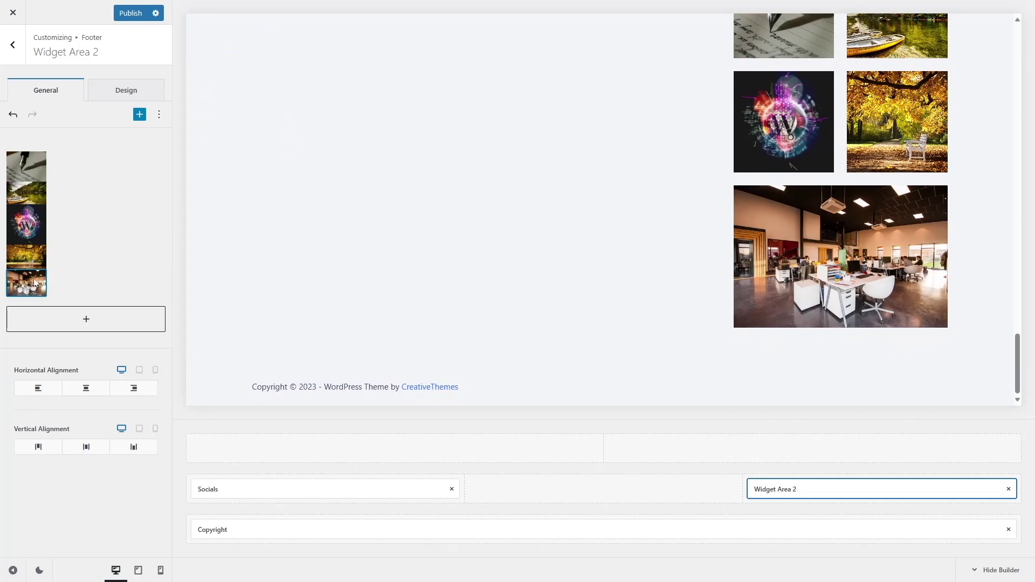
key(Delete)
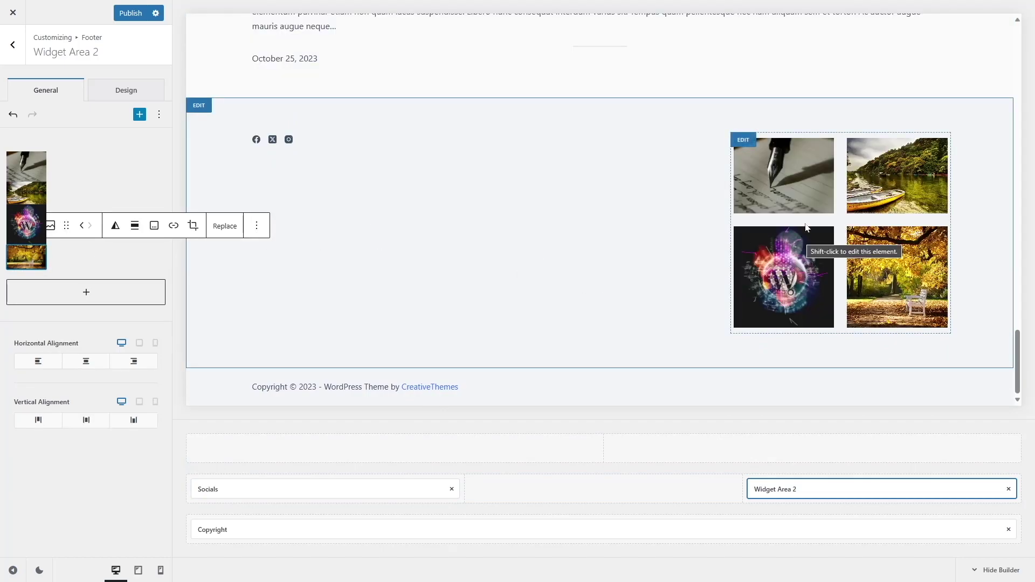
Add a Heading block reading "Gallery" to Widget Area 2.
click(86, 291)
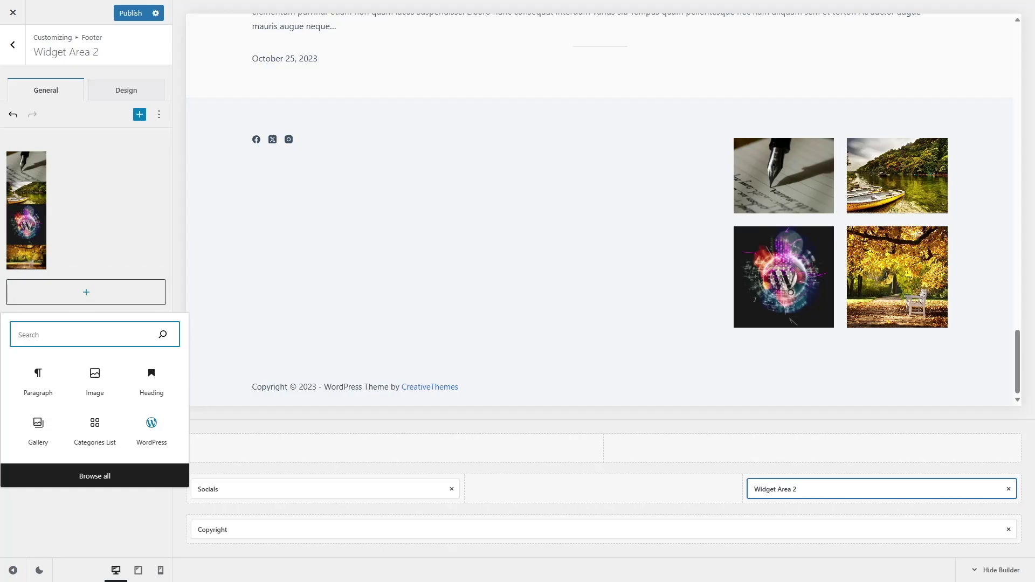
text(H)
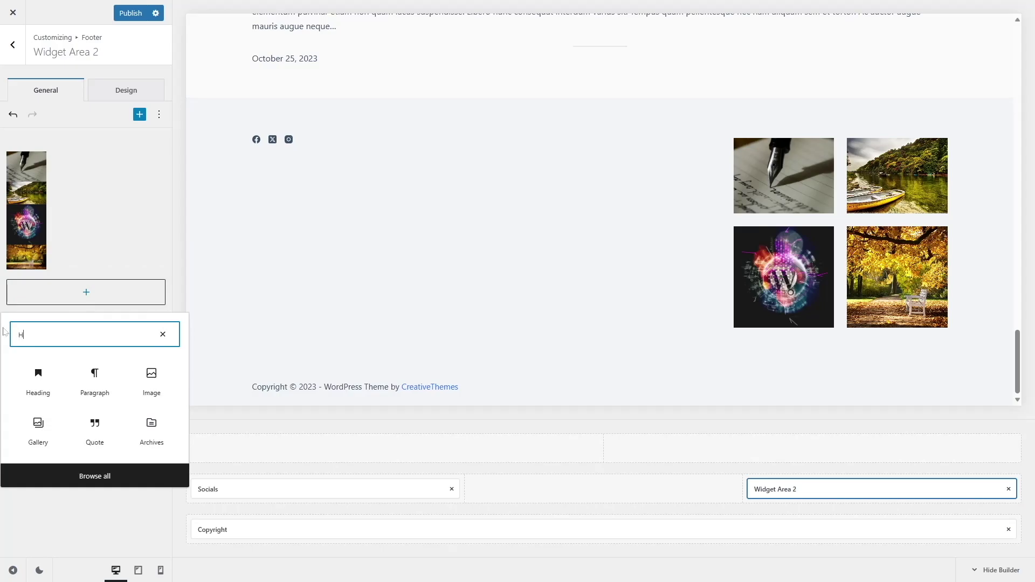
click(39, 386)
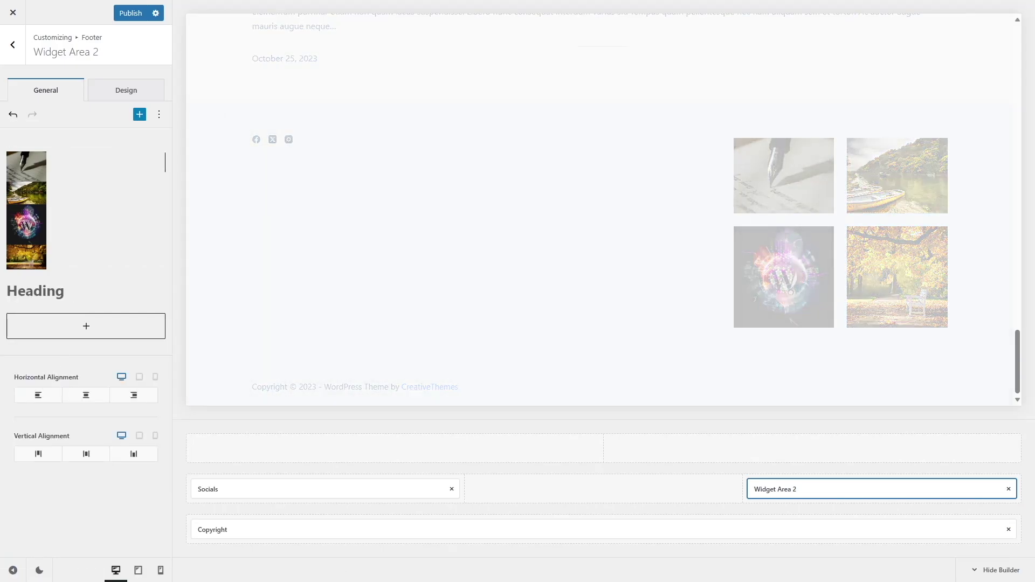
text(Gallery)
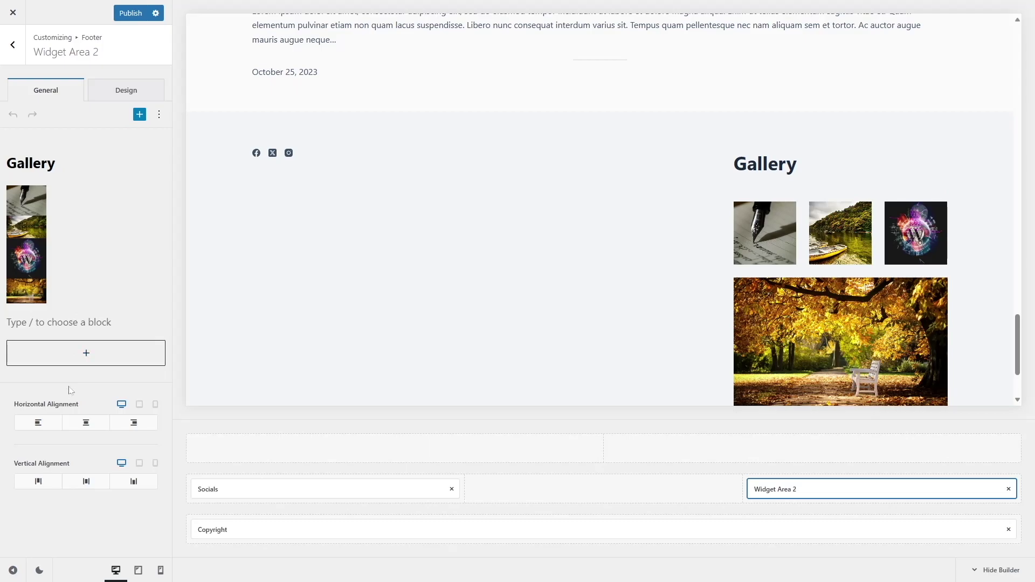
key(Escape)
drag(59, 296, 345, 488)
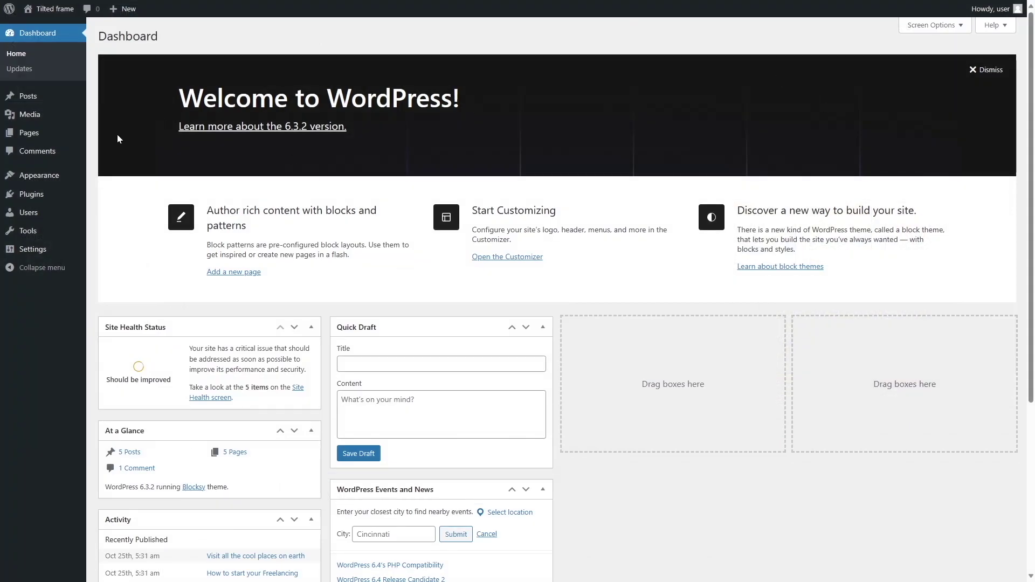
On the Widgets page, move the Gallery heading above the gallery images in the Main Sidebar and update the widgets.
mouse_move(81, 181)
click(119, 212)
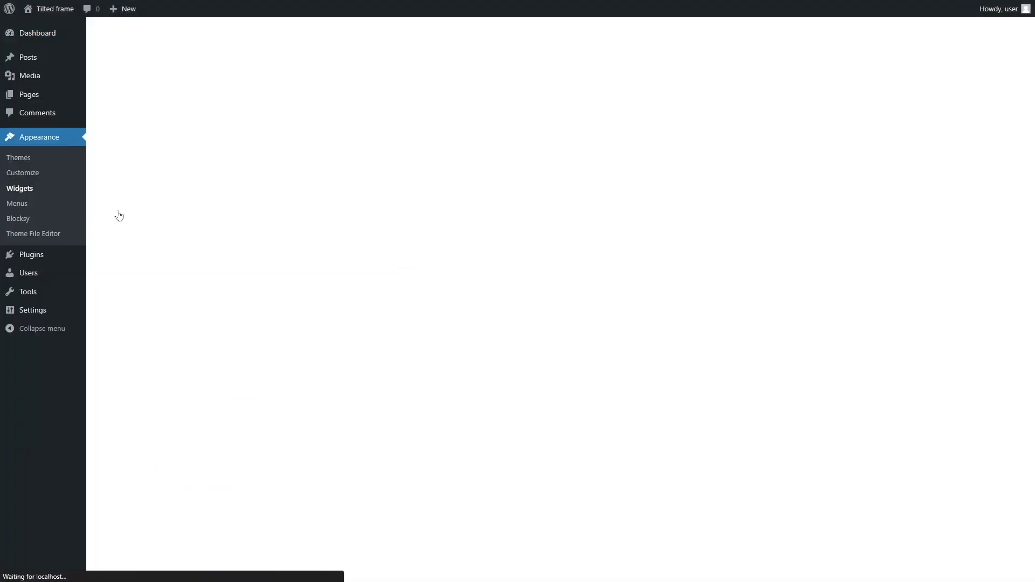
scroll(289, 210, down, 4)
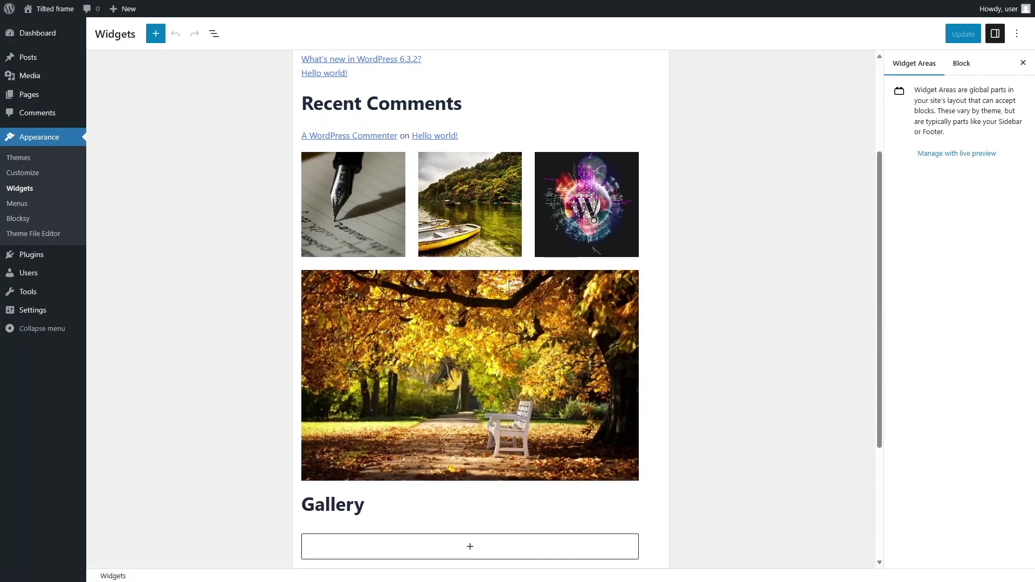
click(333, 505)
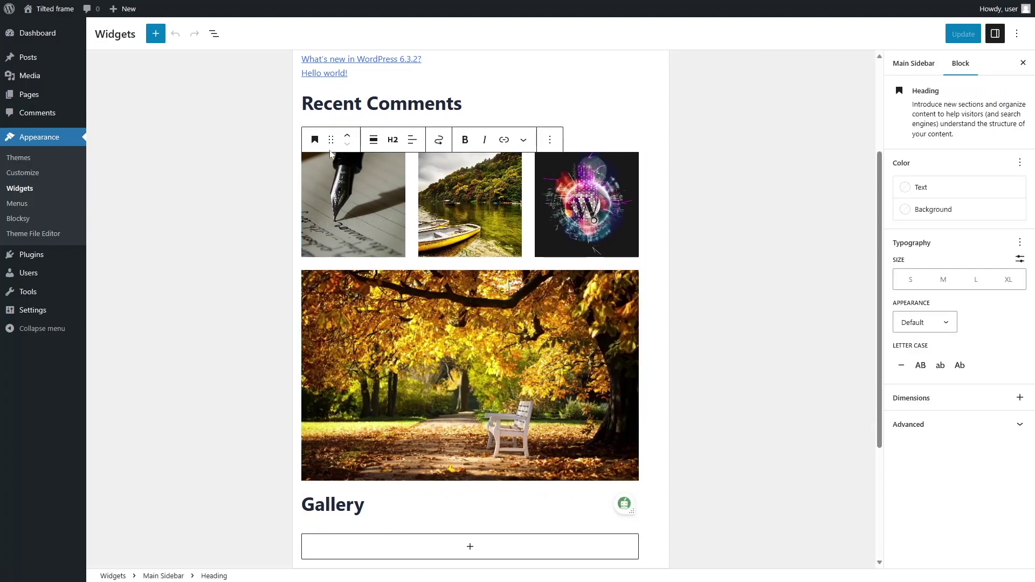
drag(331, 139, 337, 162)
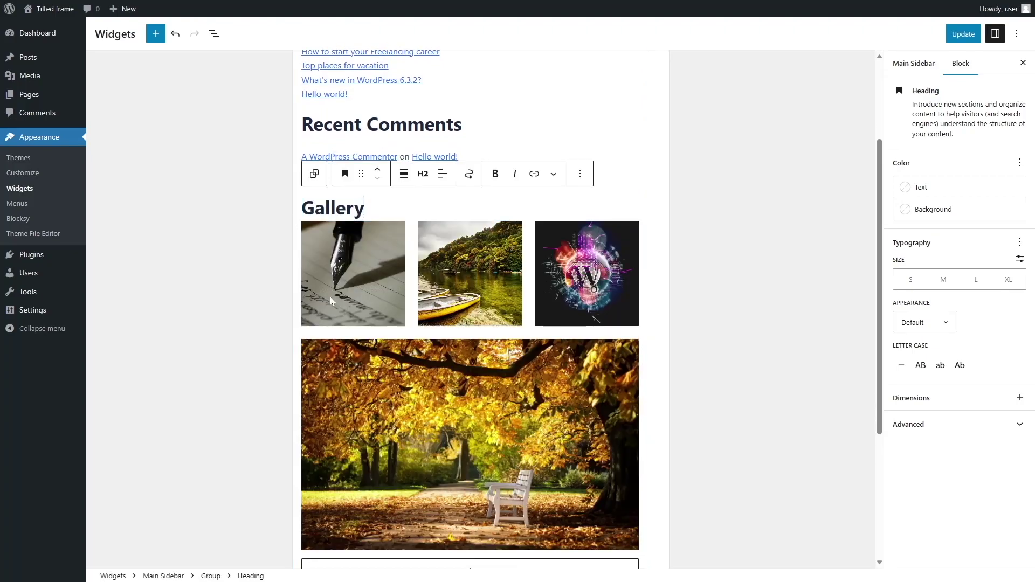
click(968, 37)
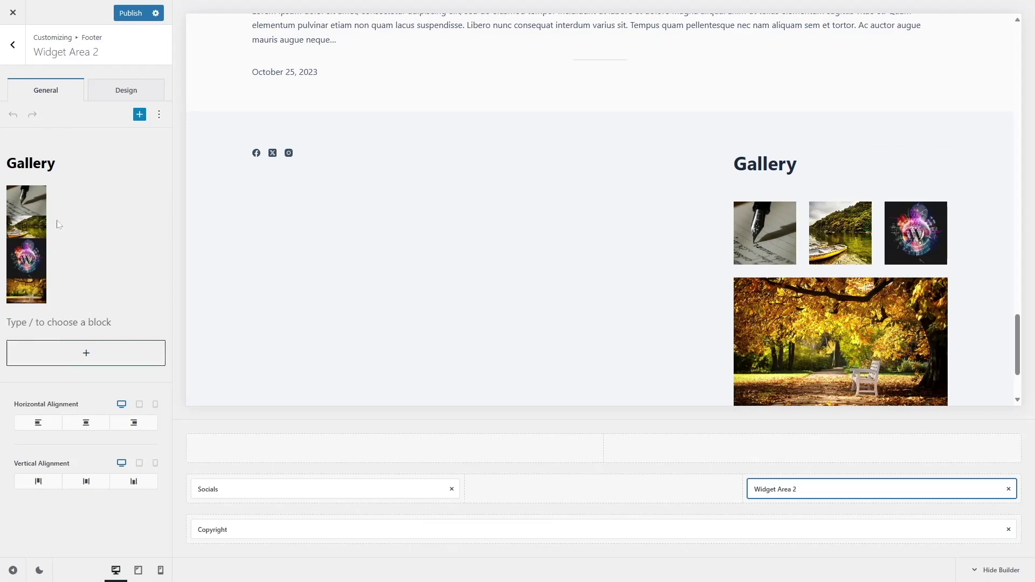
Return to the Footer builder's elements in the customizer and add Widget Area 3 to the top row's first column.
click(12, 45)
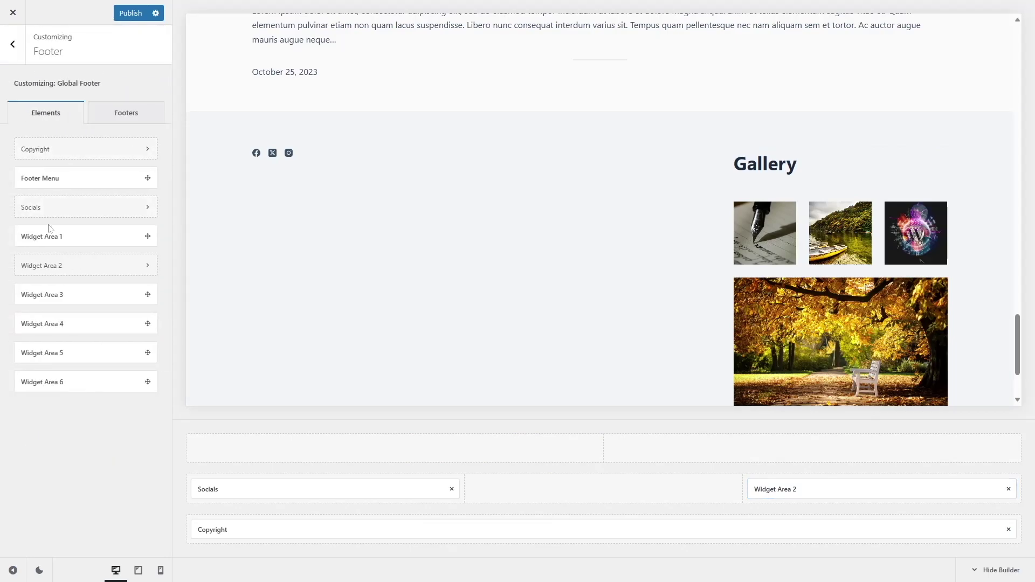
drag(60, 296, 281, 220)
drag(200, 262, 238, 447)
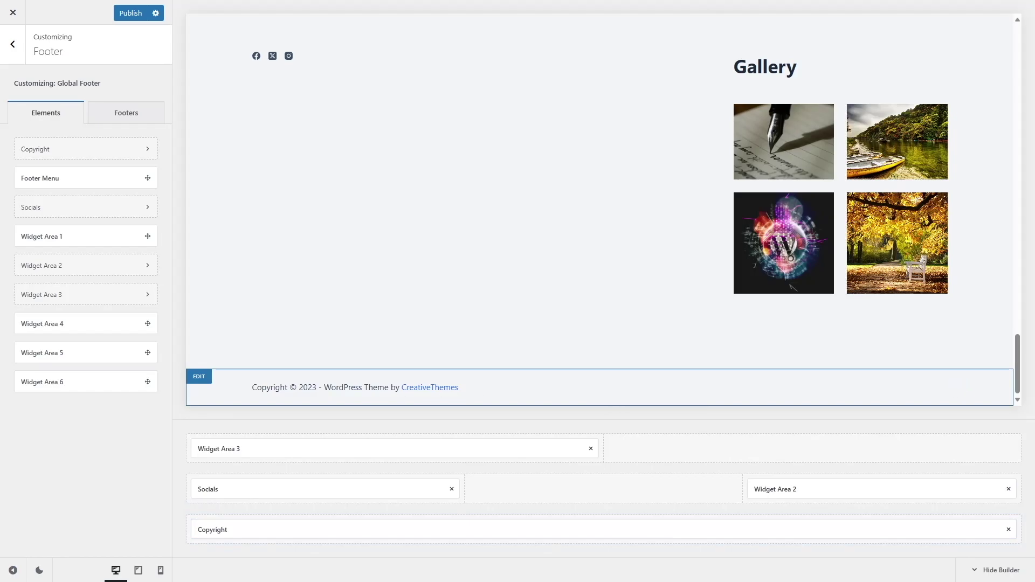
Remove Copyright from the footer's bottom row and set that row to 3 columns.
click(1009, 529)
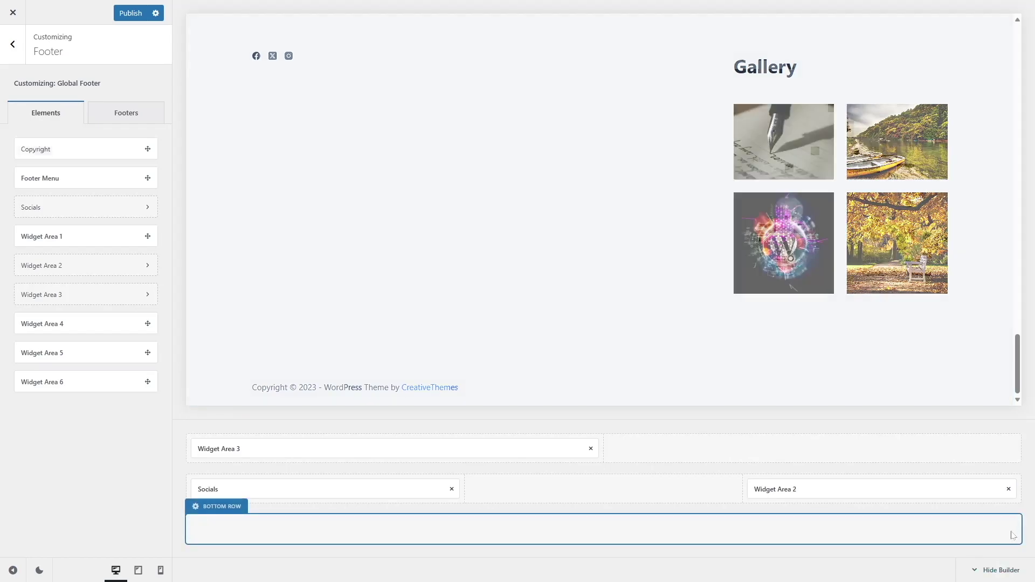
click(221, 508)
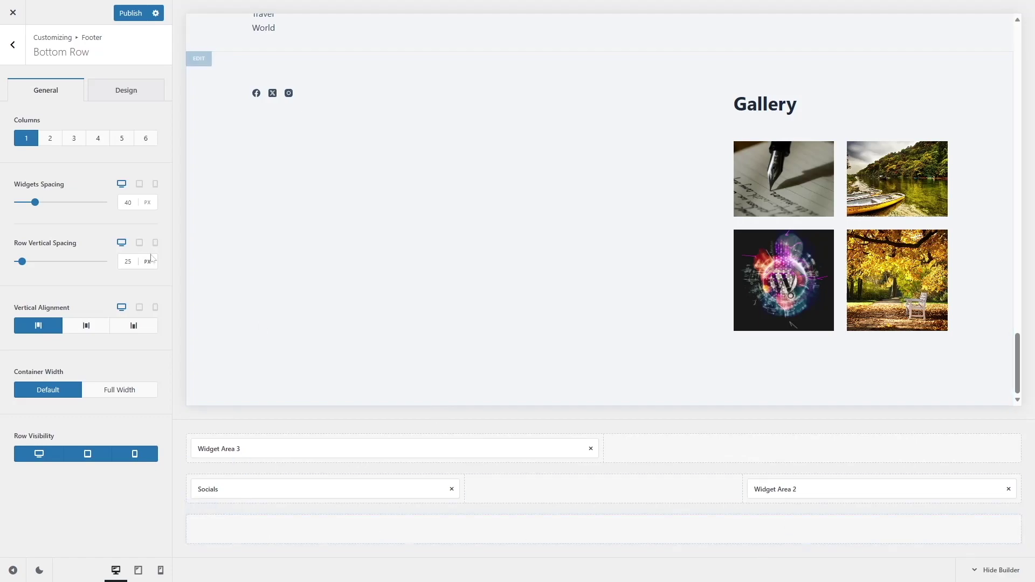
click(79, 139)
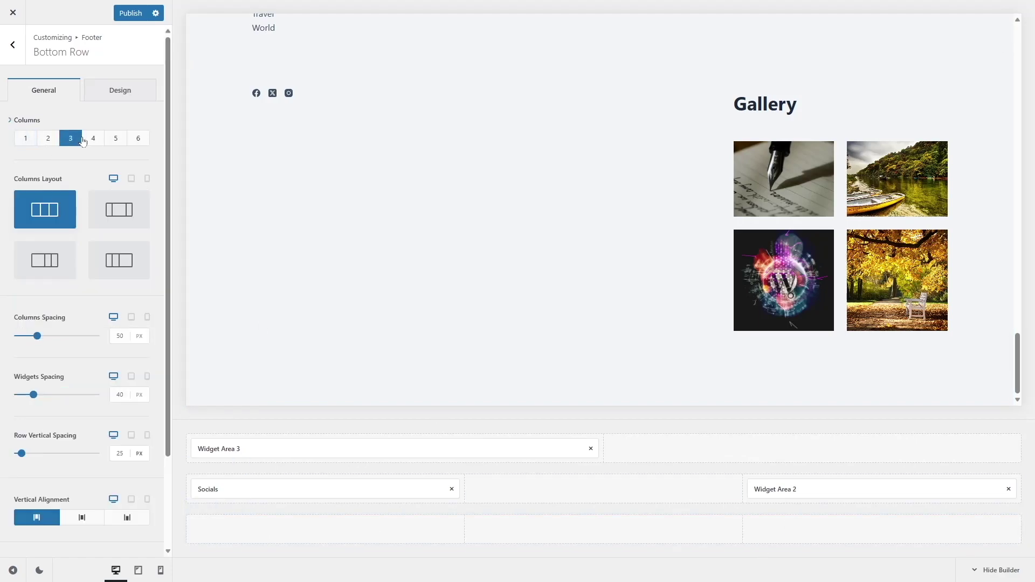
click(13, 45)
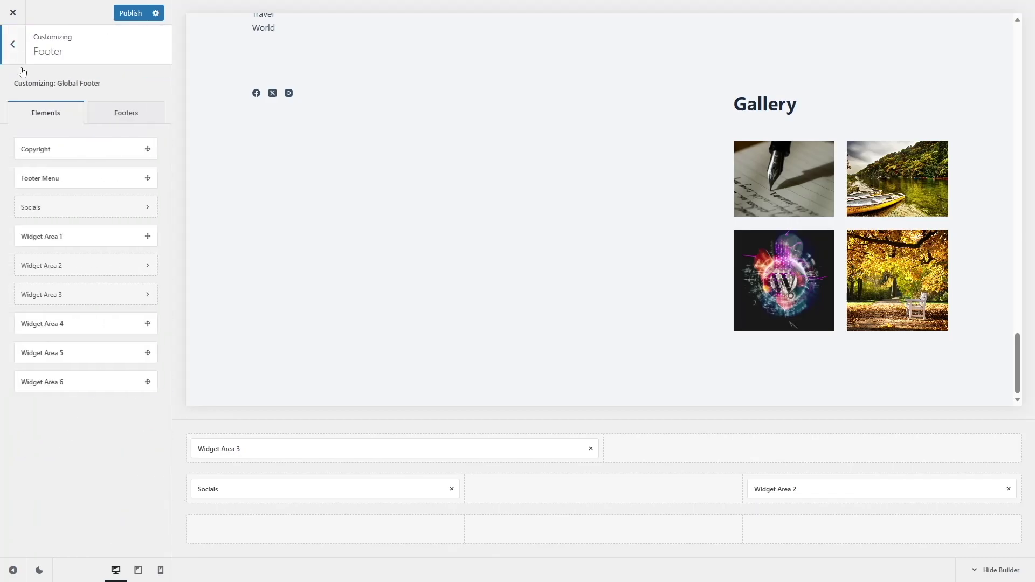
Place Socials in the bottom row's first column and Copyright in its middle column.
drag(52, 150, 327, 522)
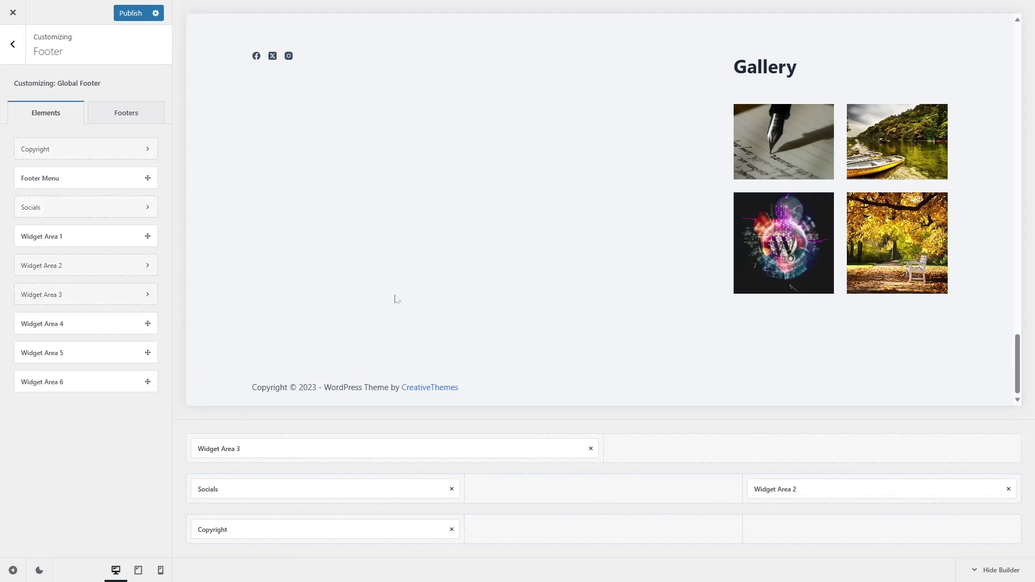
drag(254, 485, 861, 527)
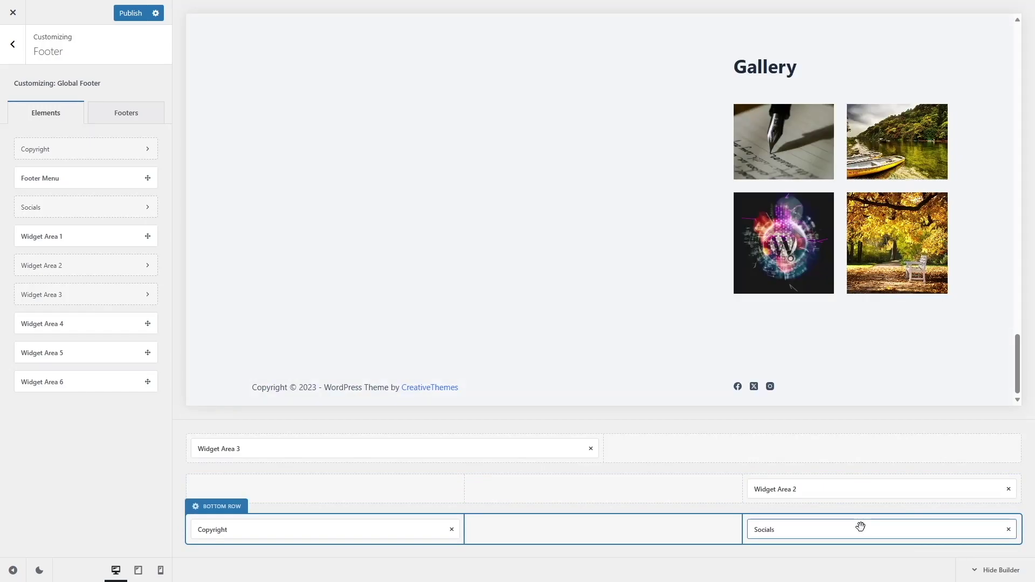
drag(217, 533, 880, 527)
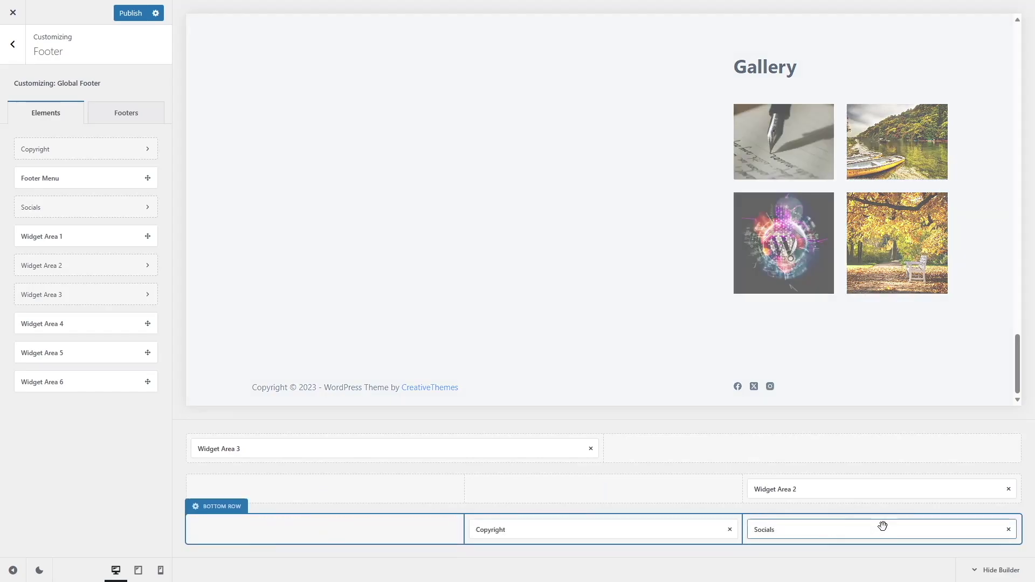
drag(782, 536, 323, 530)
Add Widget Area 1 to the middle row's first column and remove Widget Area 3 from the top row.
drag(54, 237, 307, 488)
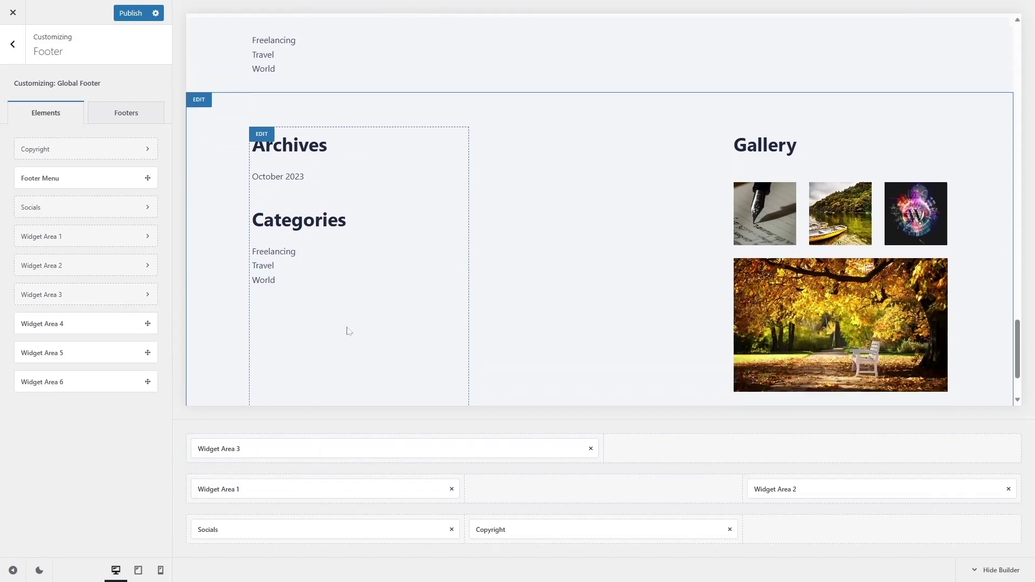
click(591, 449)
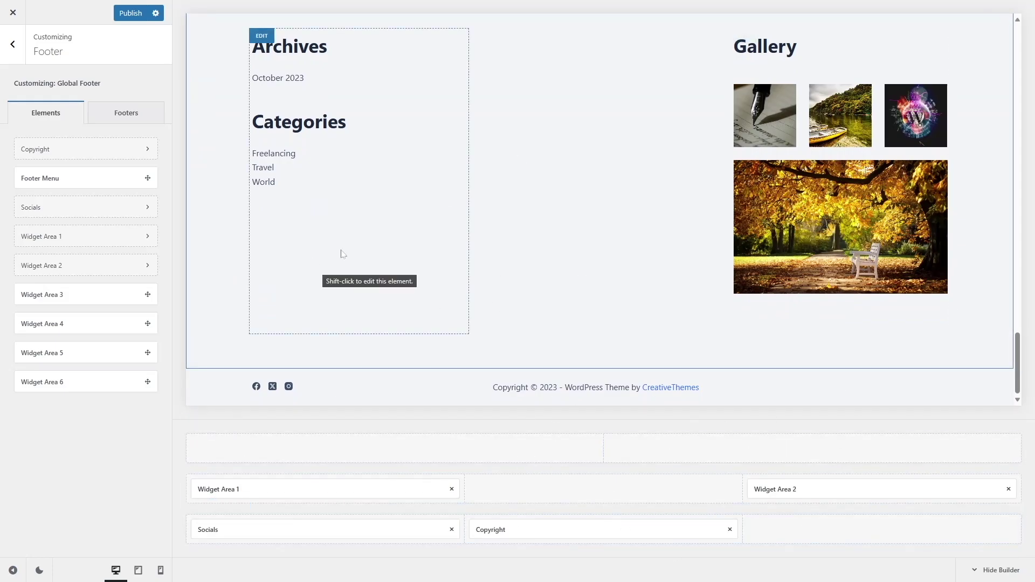
Publish the footer changes and close the customizer.
click(139, 15)
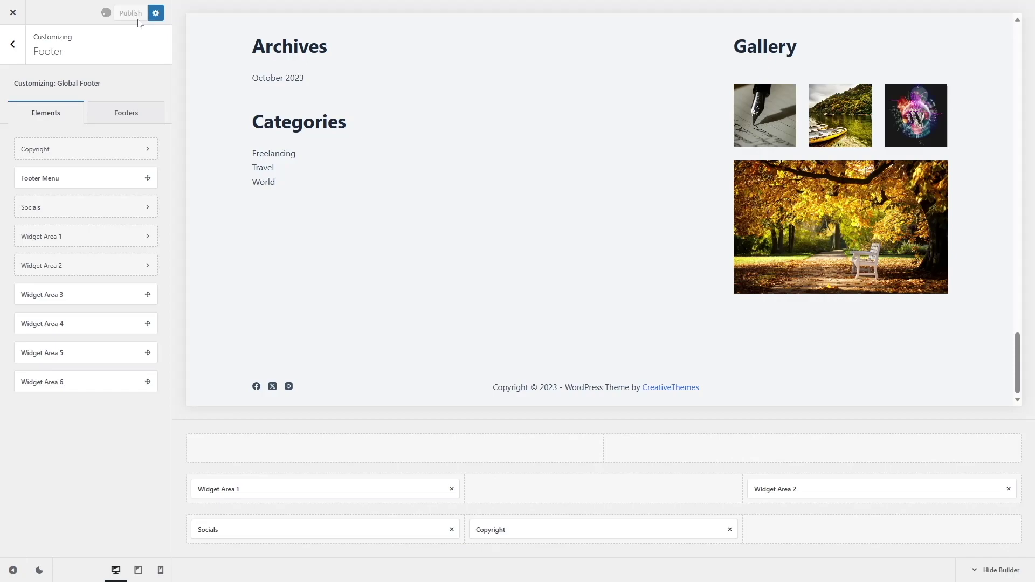
click(6, 50)
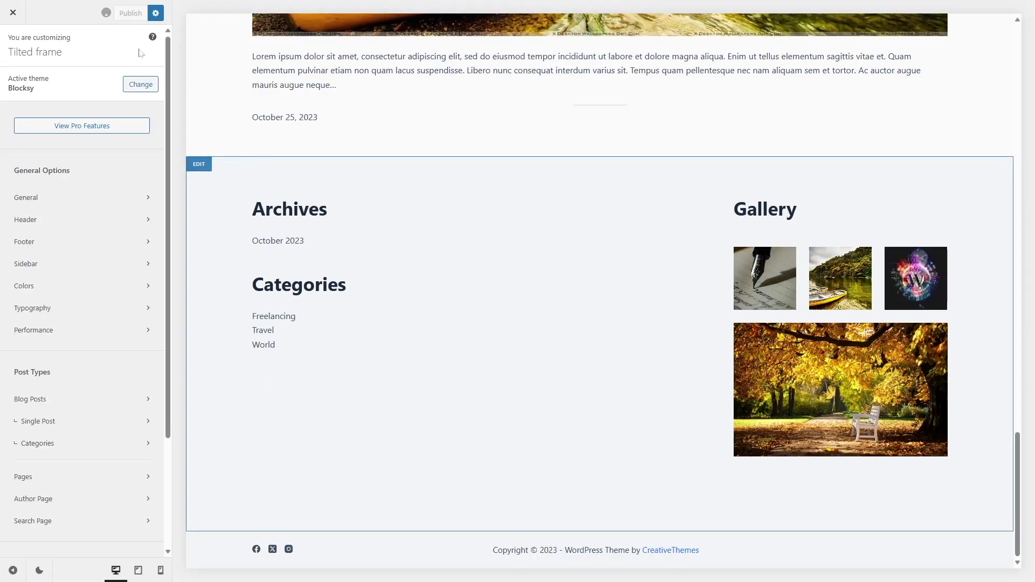
click(13, 11)
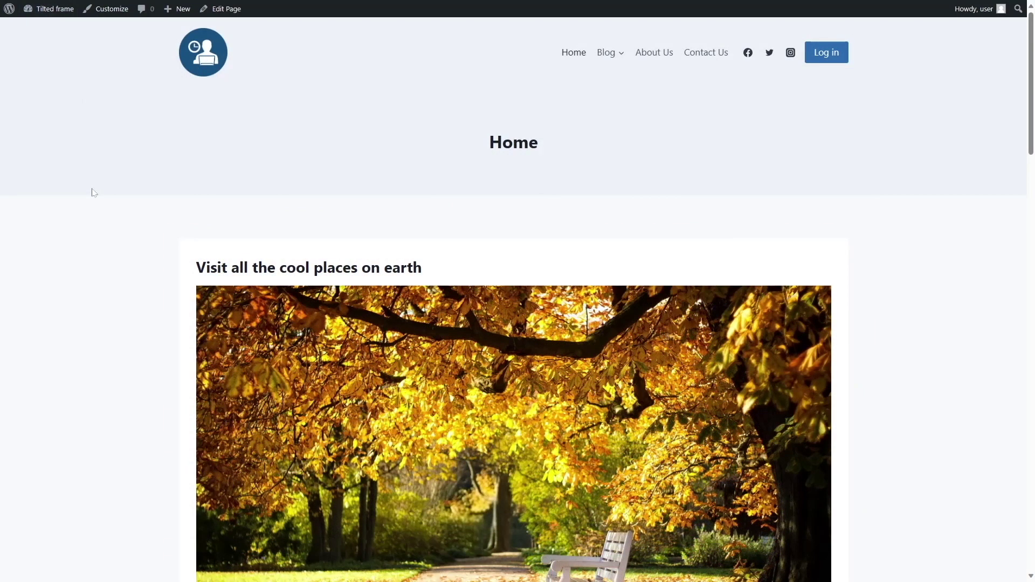
Review the live home page from the header down through its posts.
scroll(122, 191, down, 15)
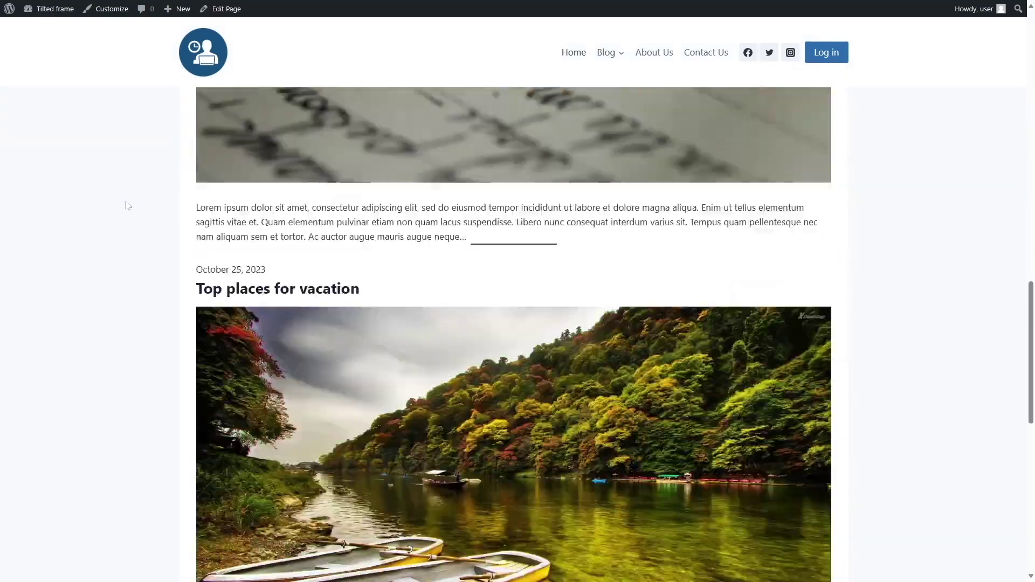
scroll(128, 206, down, 10)
scroll(128, 208, up, 20)
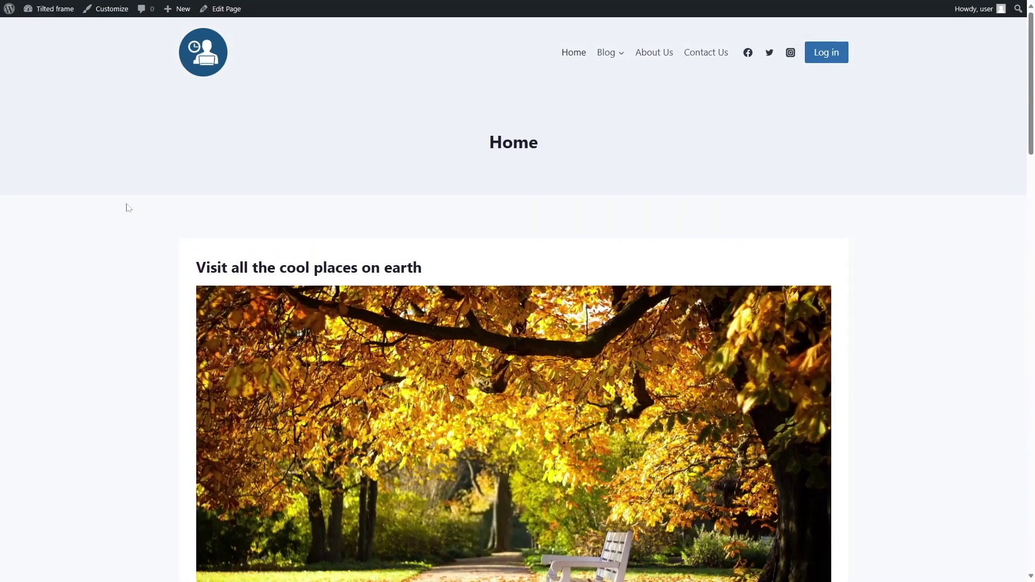
scroll(129, 207, down, 20)
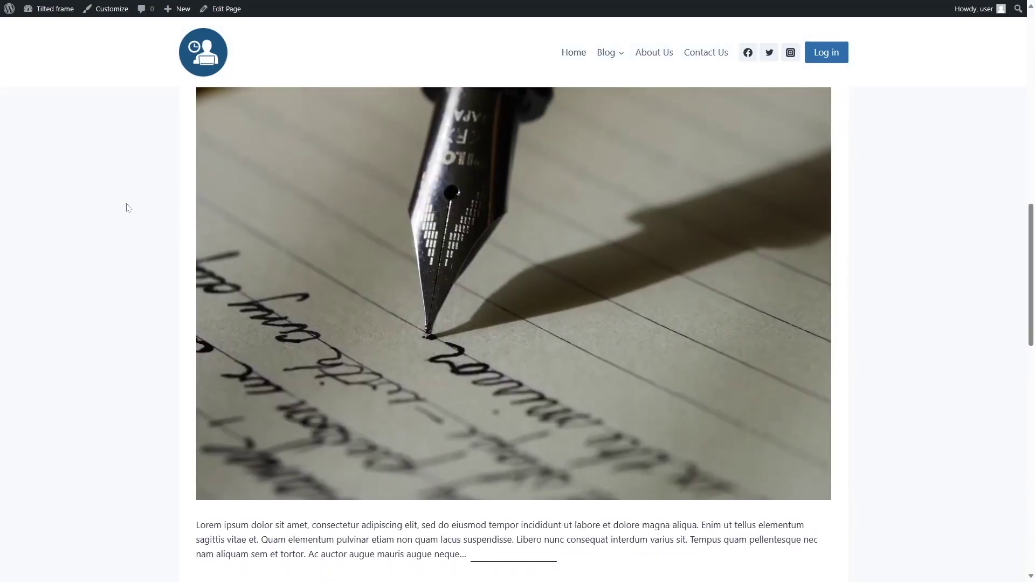
scroll(127, 207, down, 5)
scroll(128, 208, up, 20)
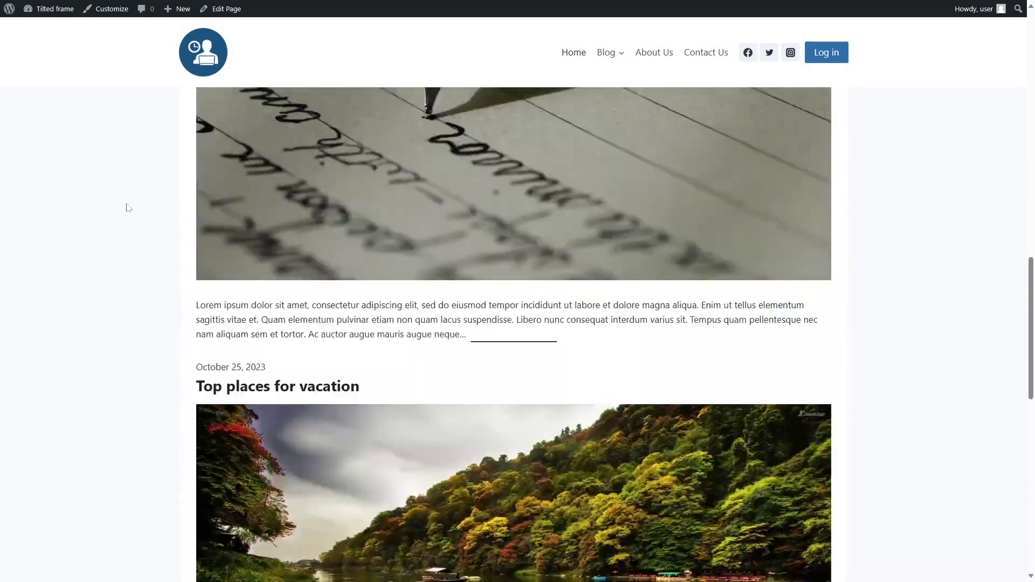
scroll(130, 210, up, 3)
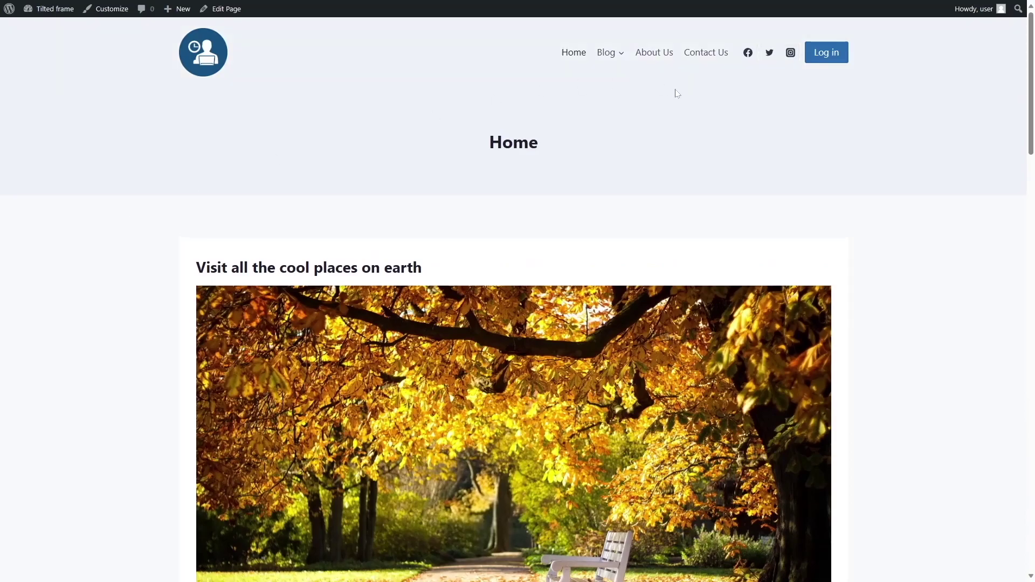
Review the live home page from its posts down to the published footer.
mouse_move(609, 52)
click(621, 137)
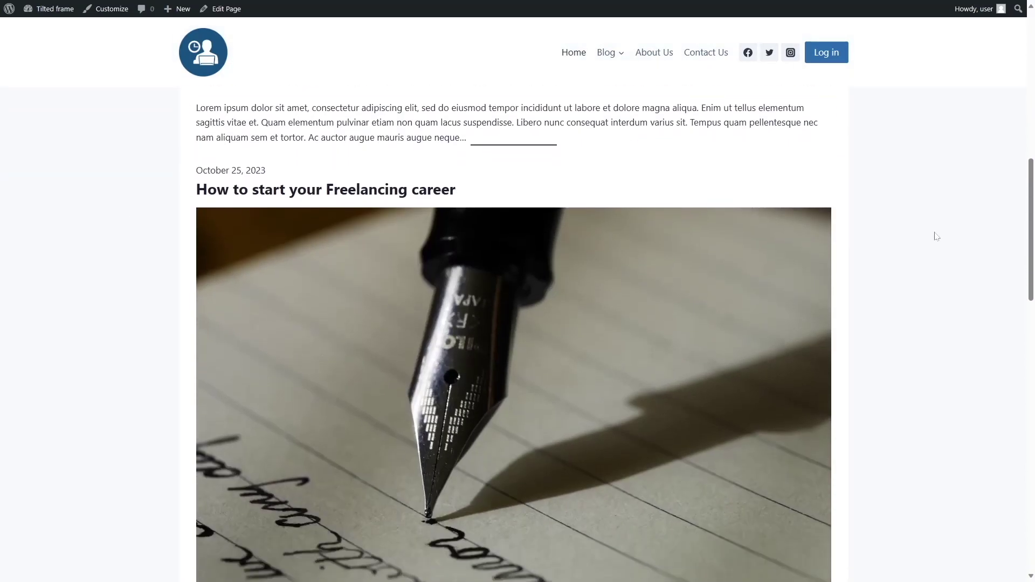
scroll(797, 231, down, 7)
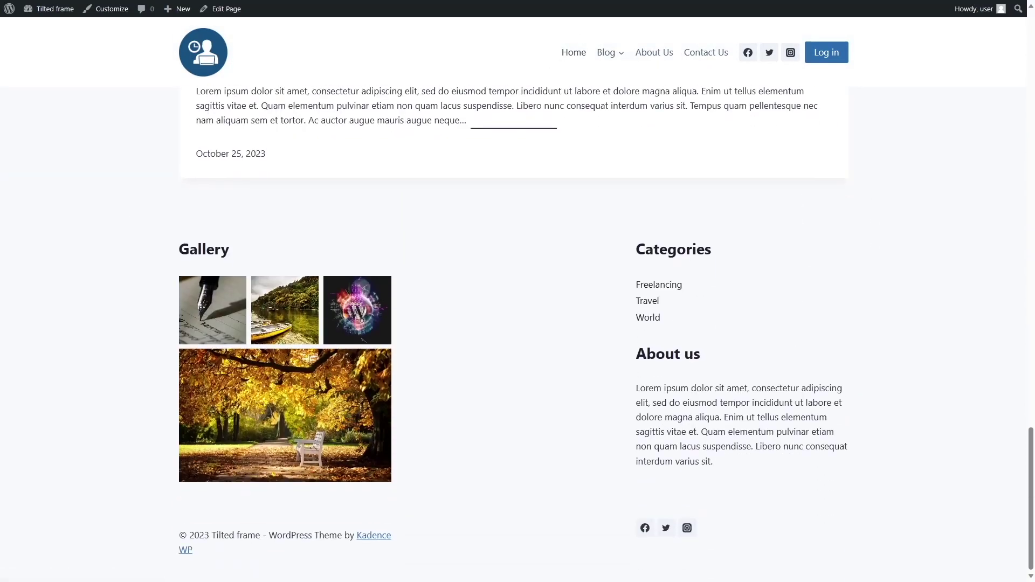
key(Home)
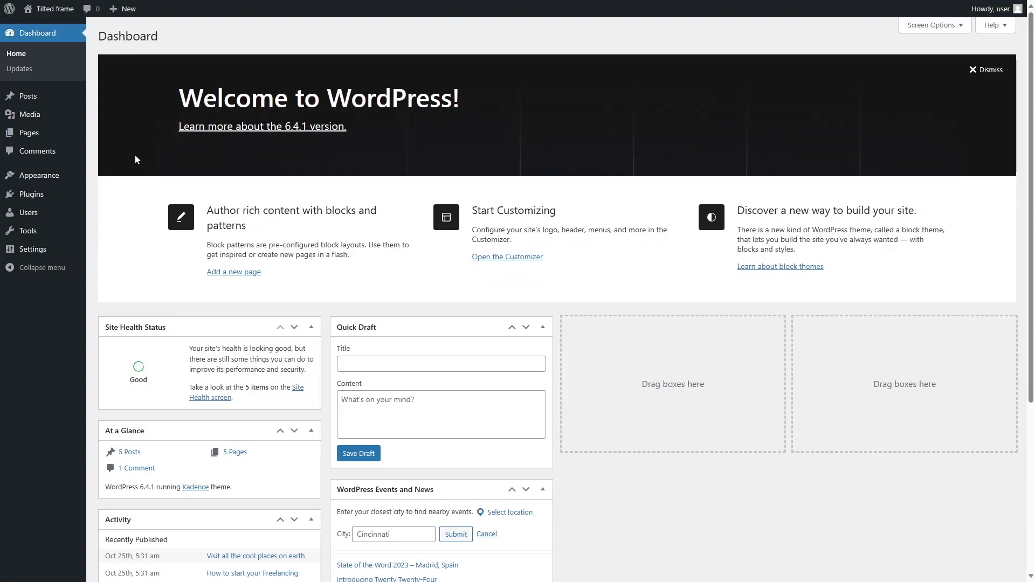
Activate the Twenty Twenty-Four theme from the installed themes.
click(39, 178)
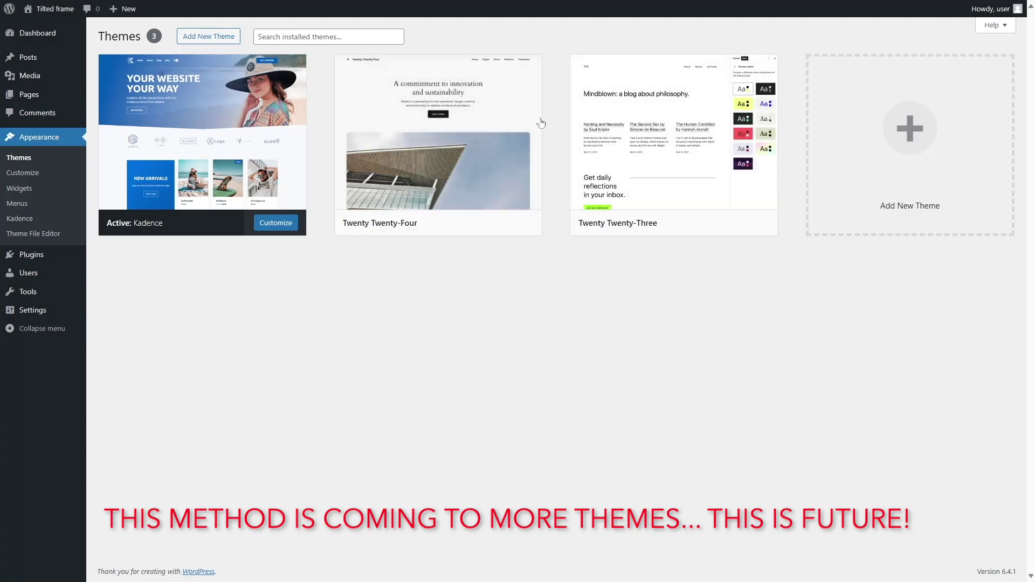
mouse_move(537, 125)
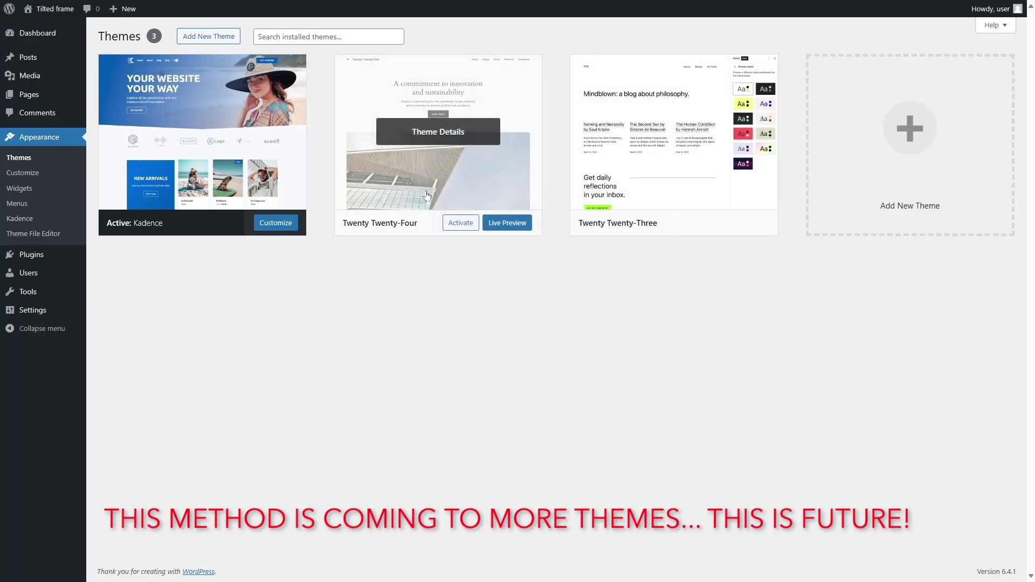
click(457, 216)
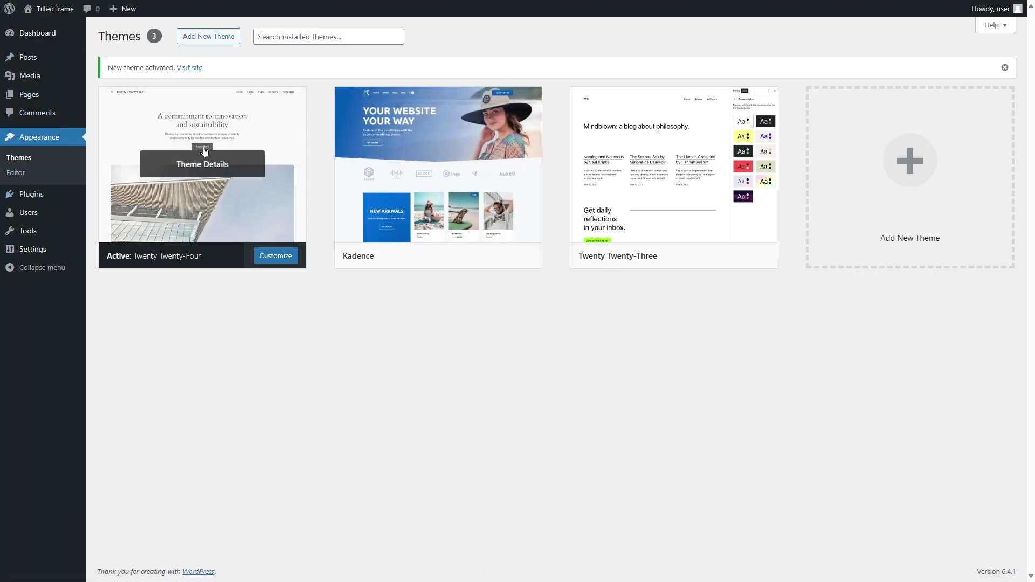
Open the theme's site editor and look through the home page preview.
click(21, 178)
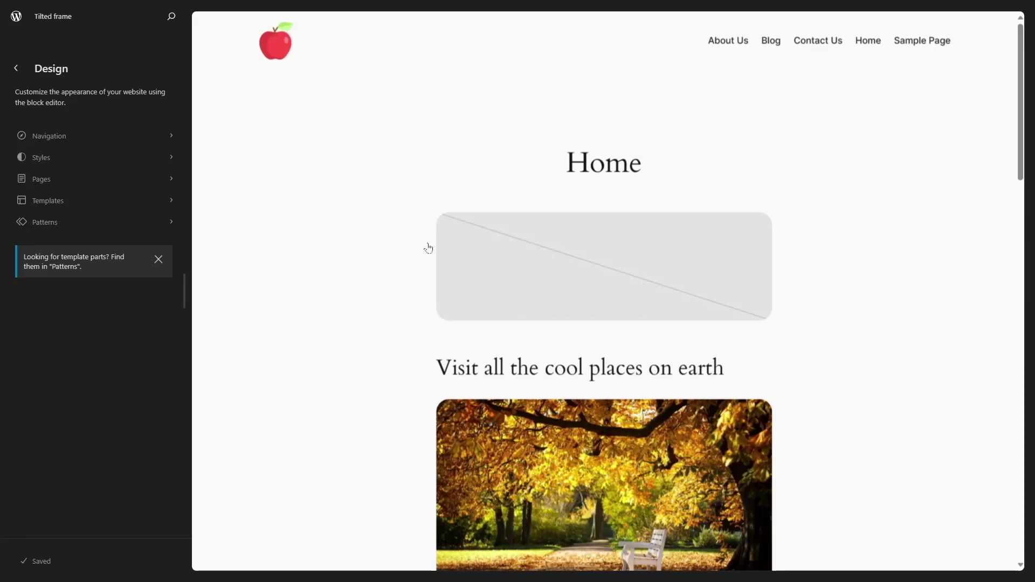
scroll(601, 226, down, 10)
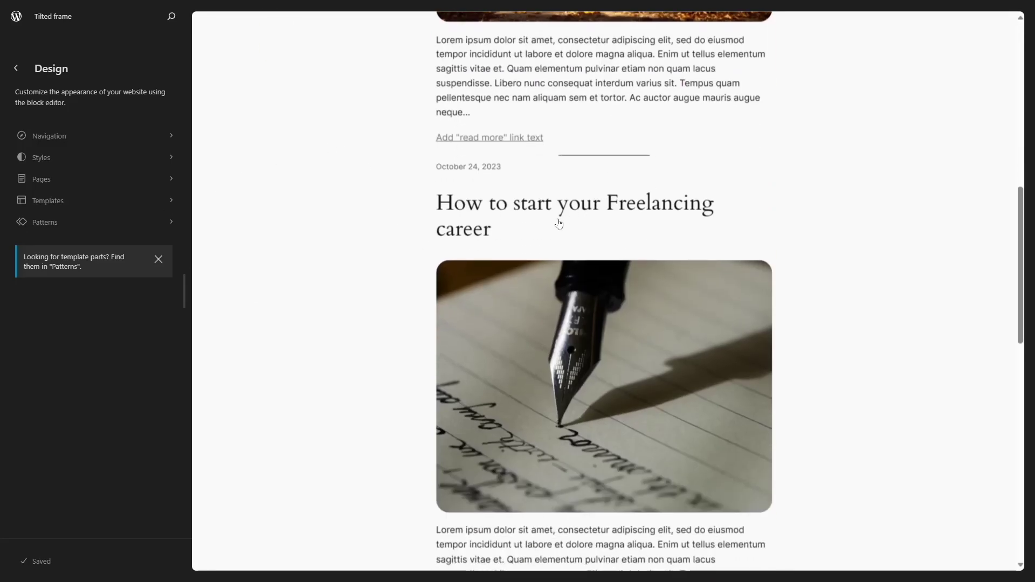
scroll(557, 222, up, 10)
scroll(550, 234, up, 1)
scroll(629, 224, down, 5)
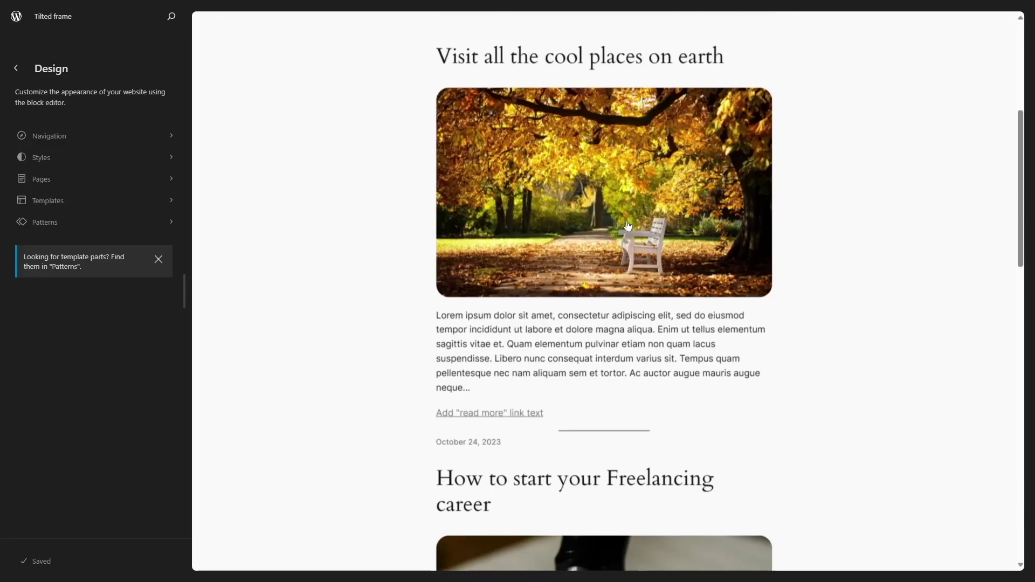
scroll(629, 341, up, 5)
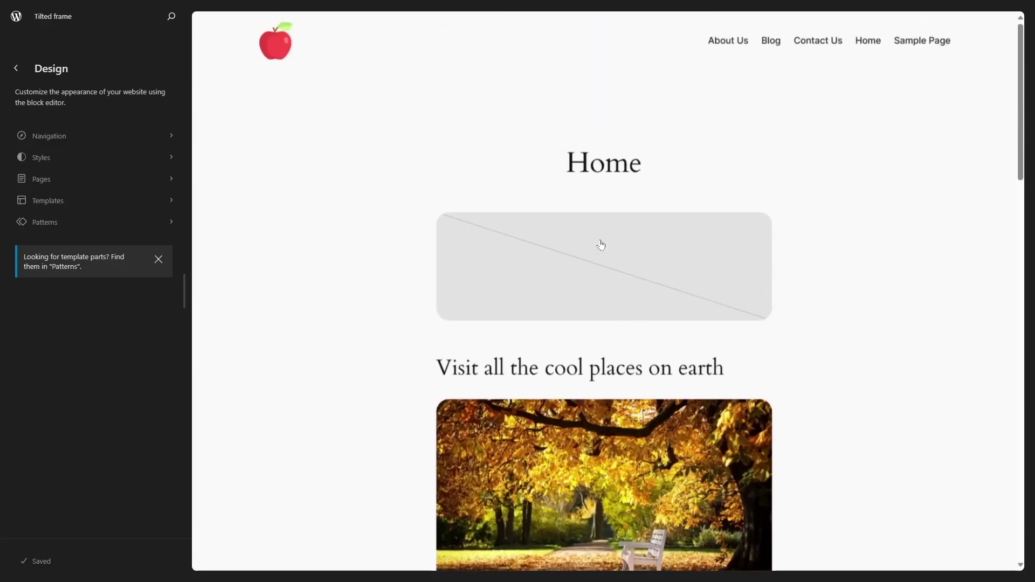
Open the Home page for editing and look over its content blocks.
click(661, 135)
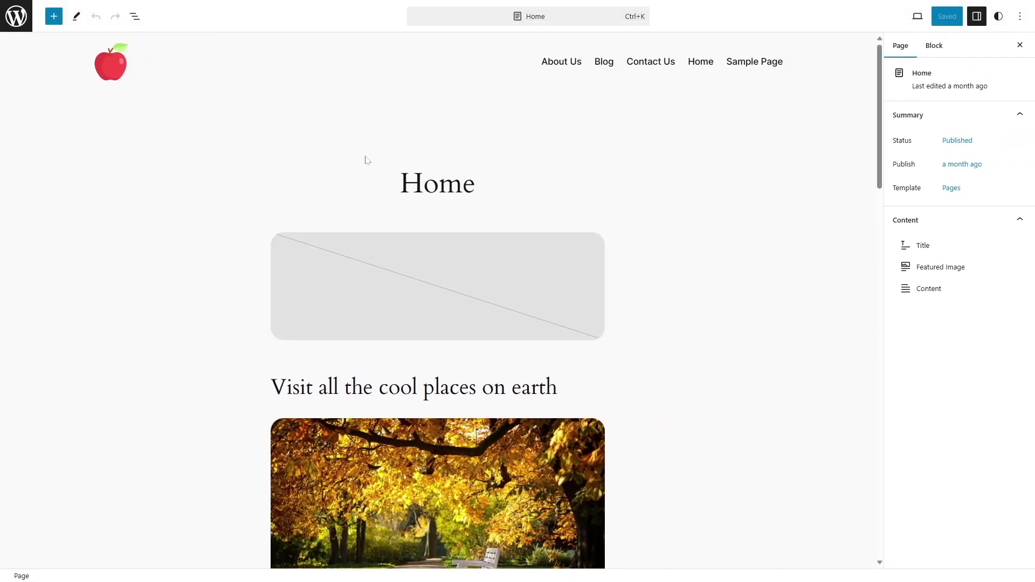
scroll(664, 323, down, 8)
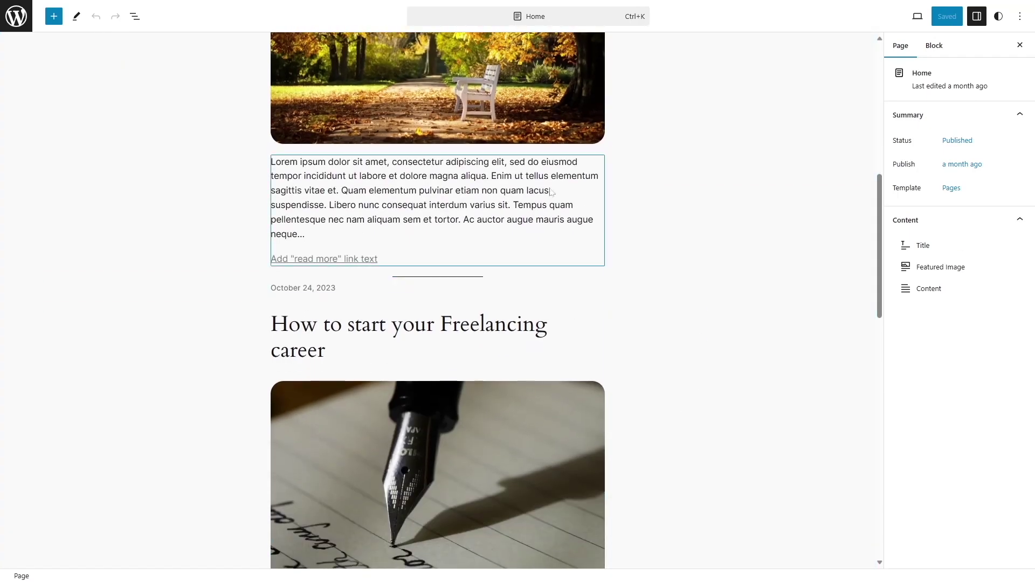
scroll(552, 191, up, 8)
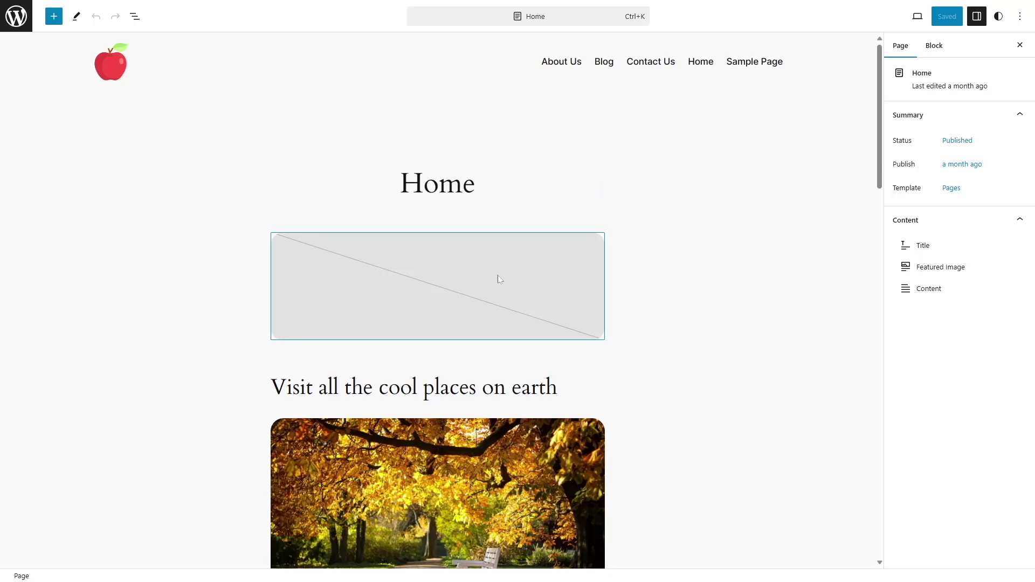
scroll(555, 199, down, 3)
scroll(670, 370, up, 3)
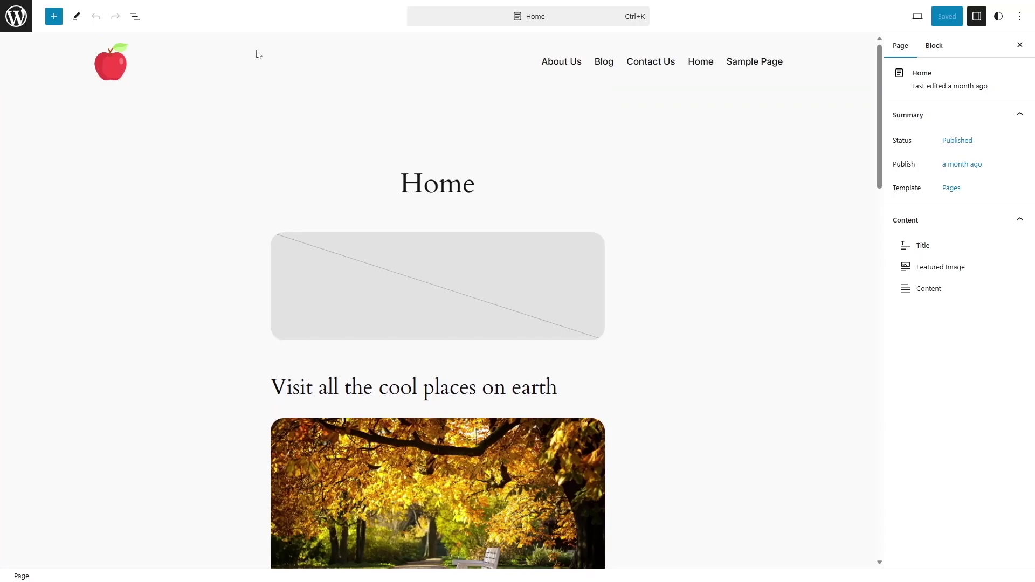
Switch from the Home page to editing its Pages template and select the Header template part.
double_click(412, 62)
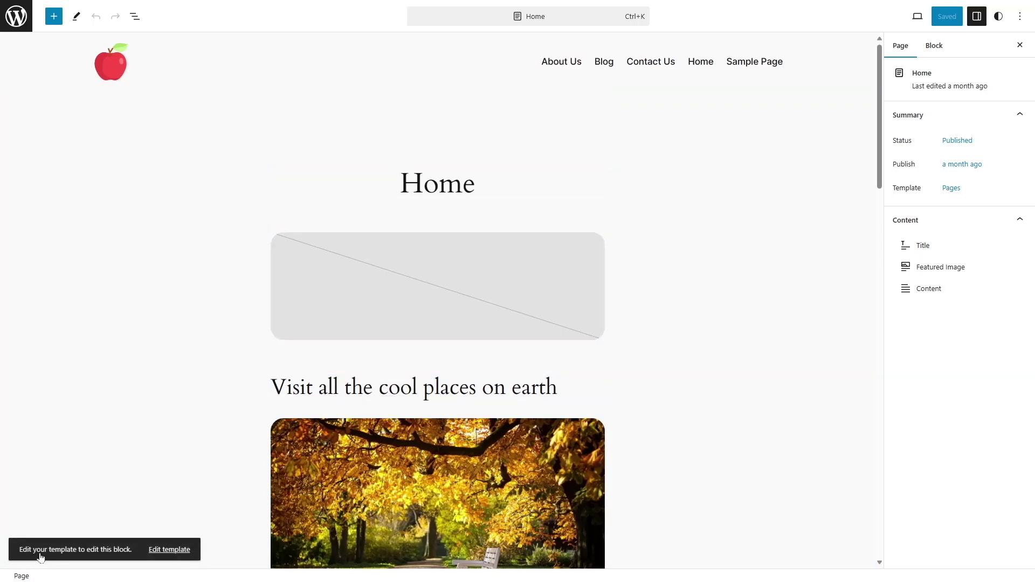
click(169, 549)
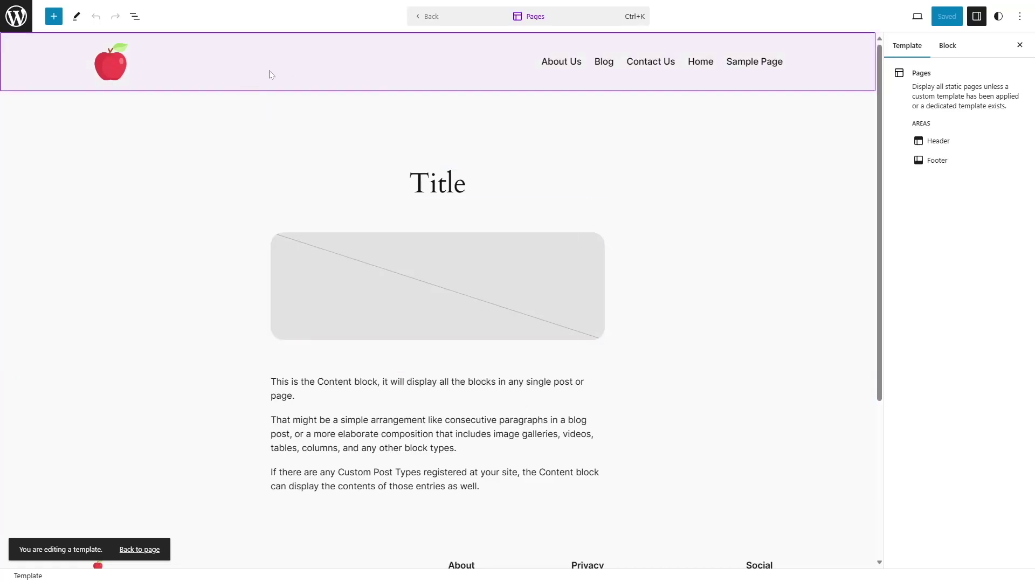
click(253, 79)
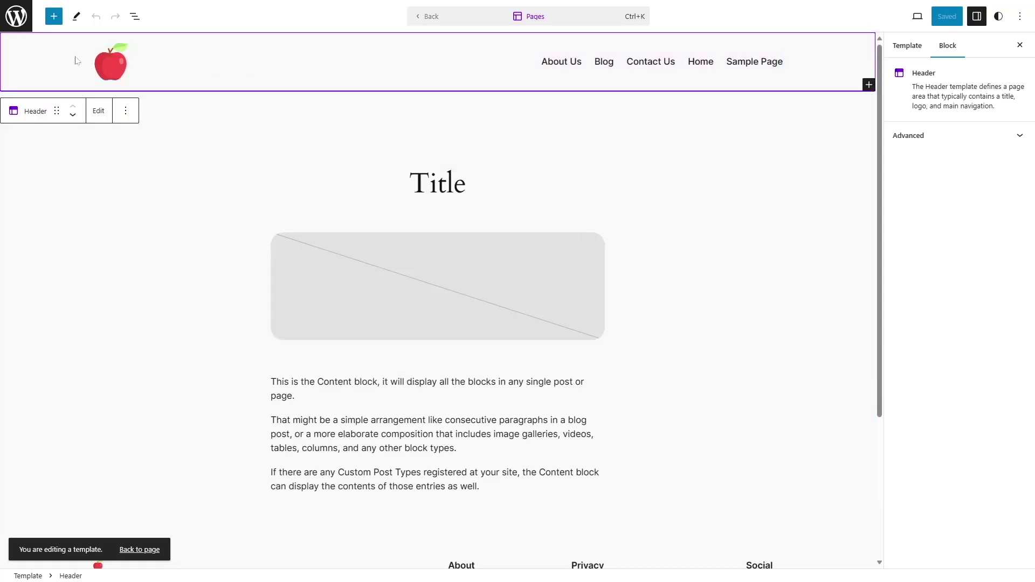
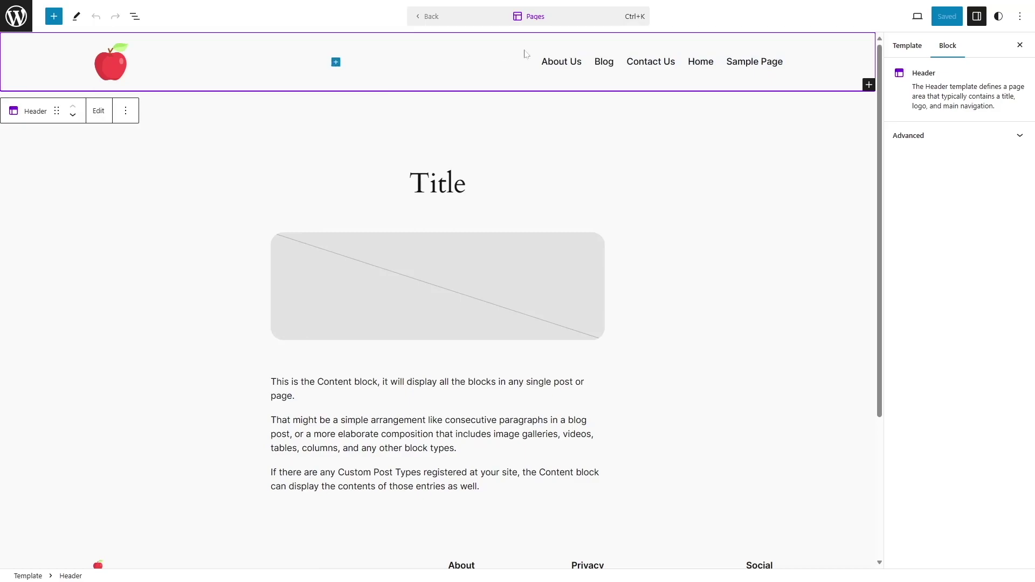
Search the available blocks for "site logo" with the header row selected and close the results.
click(616, 55)
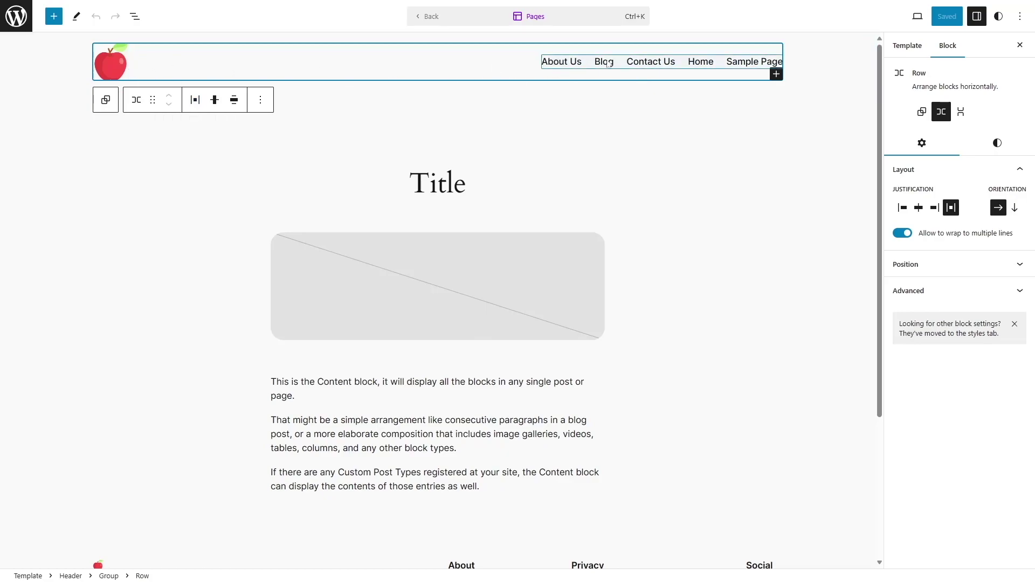
click(54, 16)
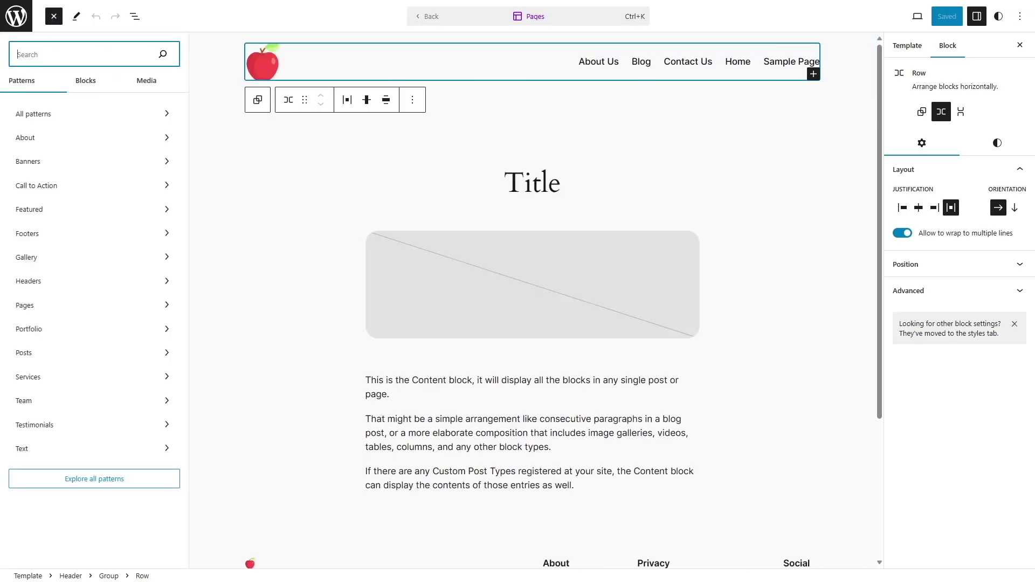
click(96, 82)
text(si)
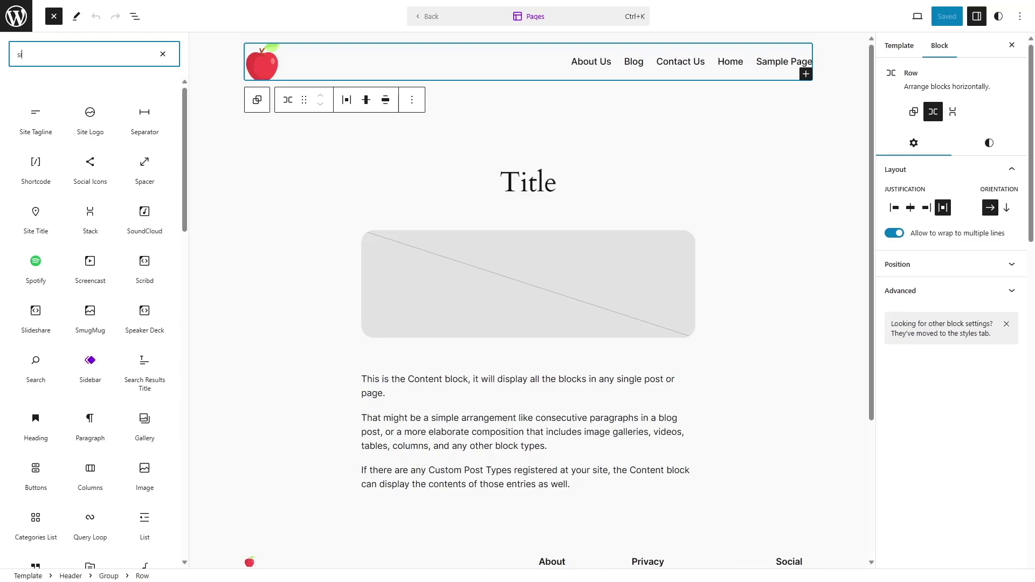
text(te lo)
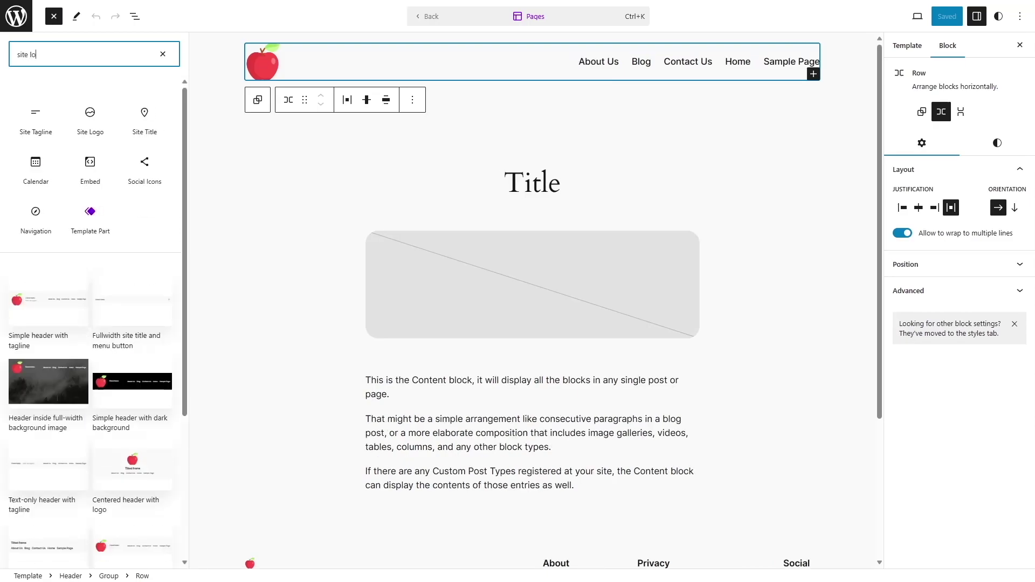
text(go)
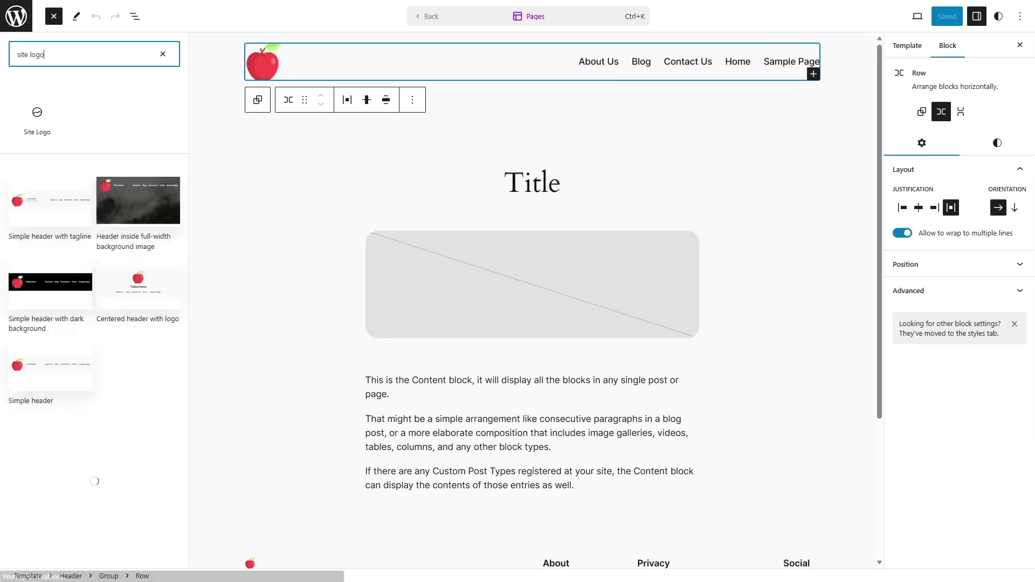
mouse_move(57, 129)
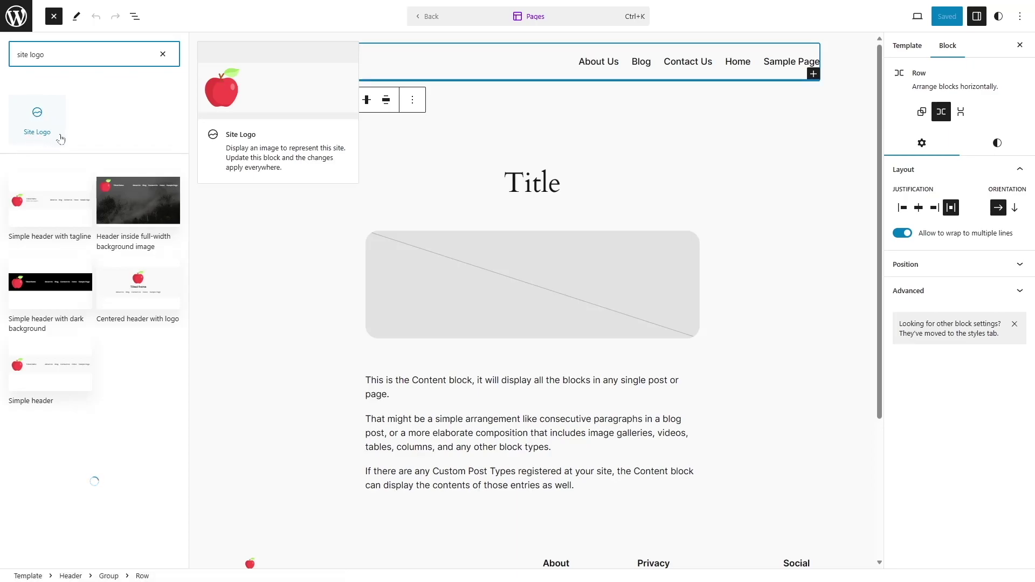
click(65, 124)
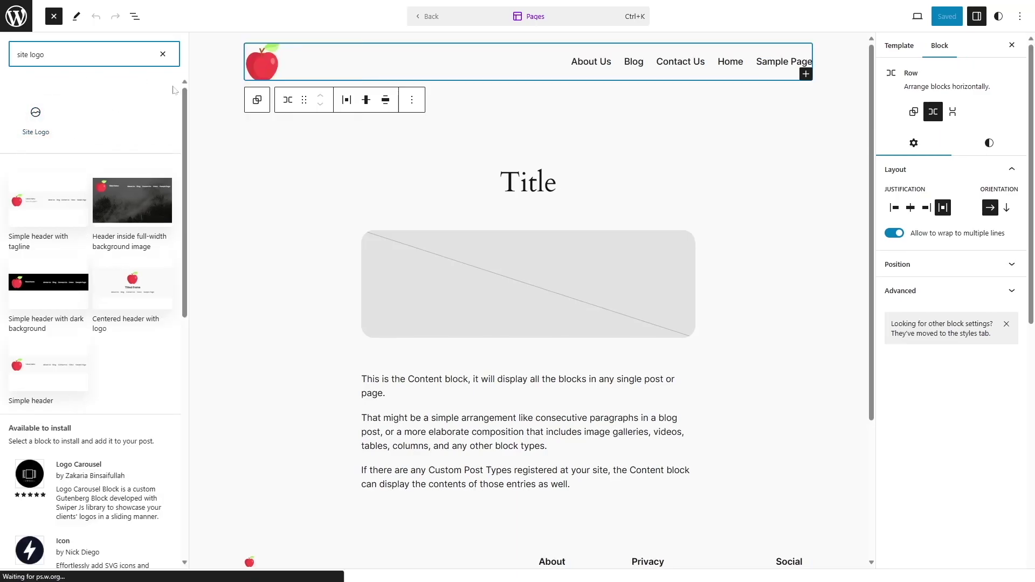
click(261, 69)
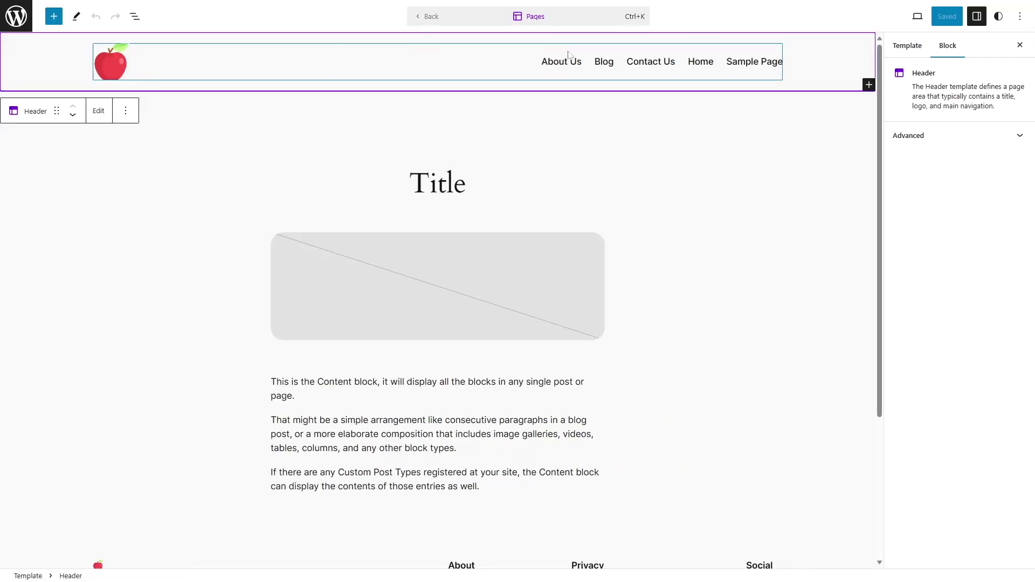
Try centre and left justification on the header row and return it to Space between items.
click(450, 51)
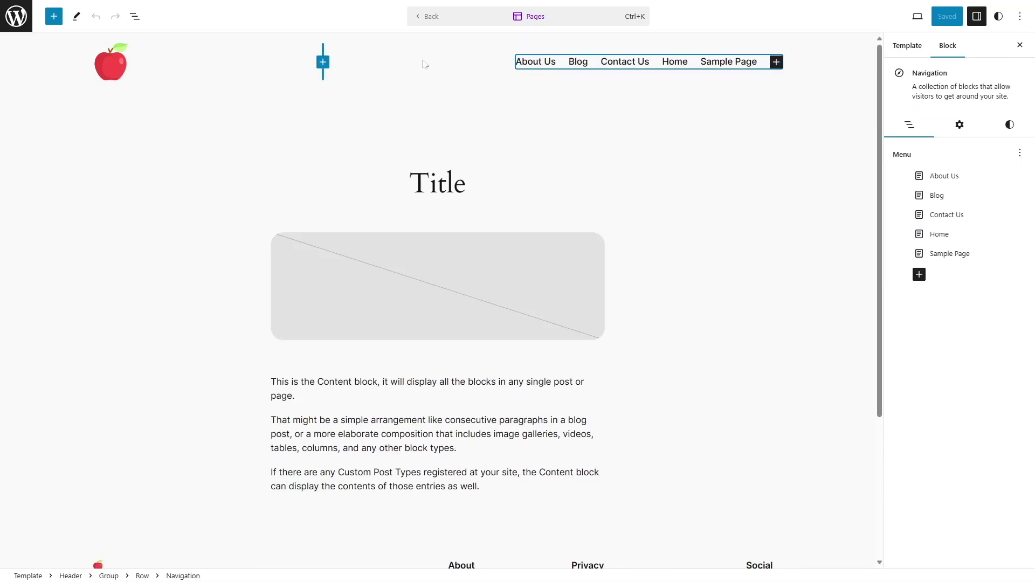
click(209, 58)
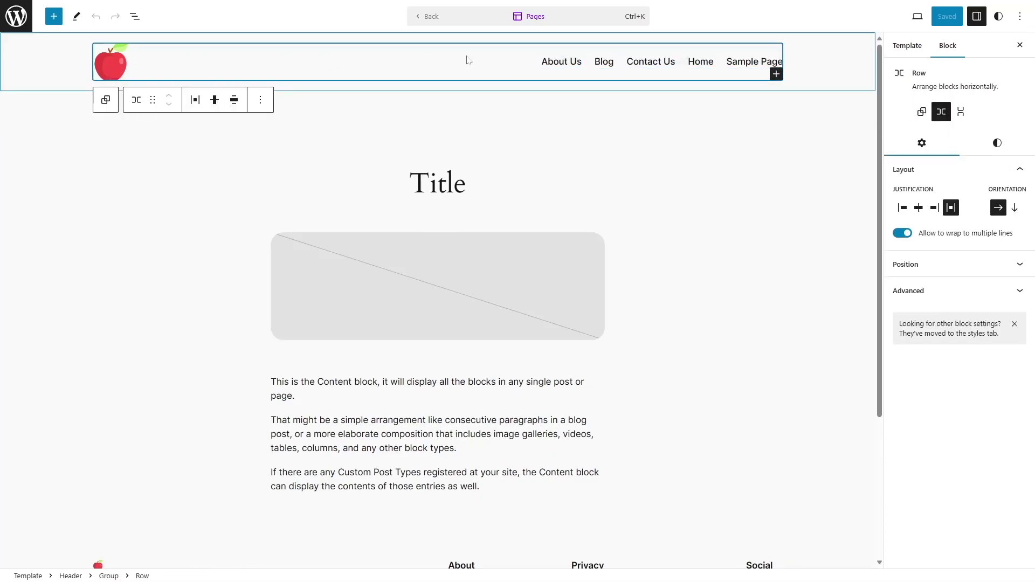
click(195, 101)
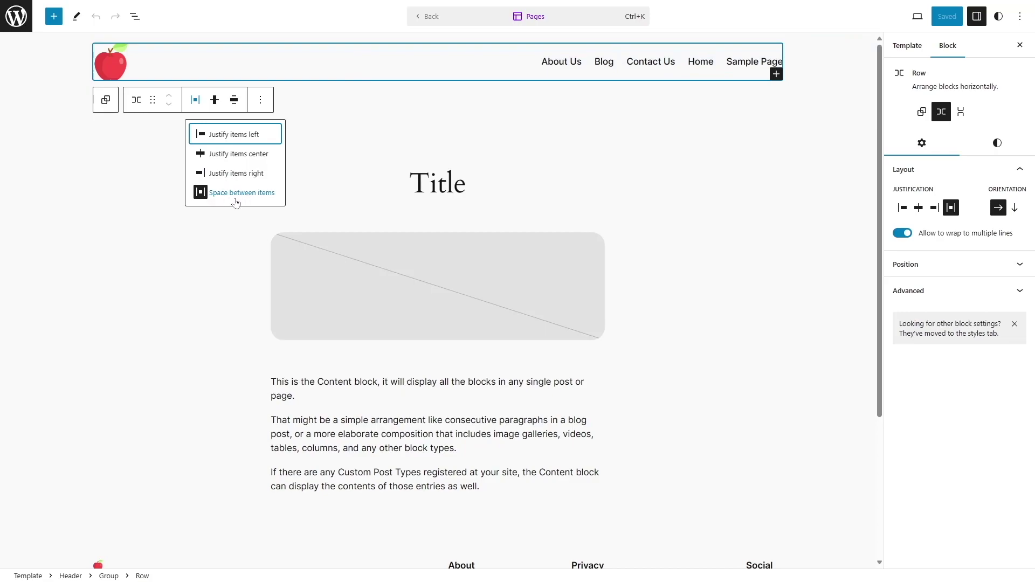
click(217, 174)
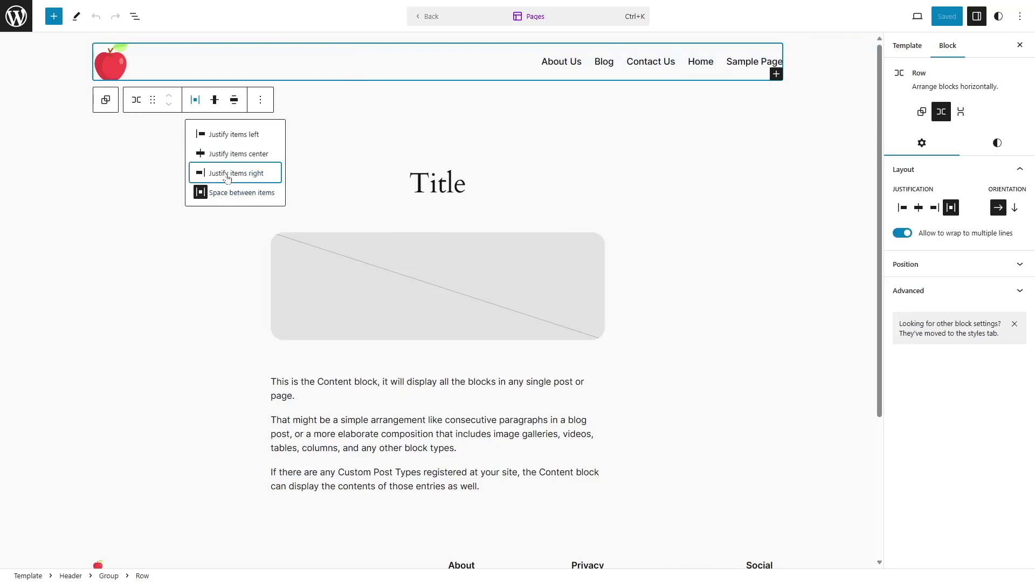
click(196, 99)
click(204, 155)
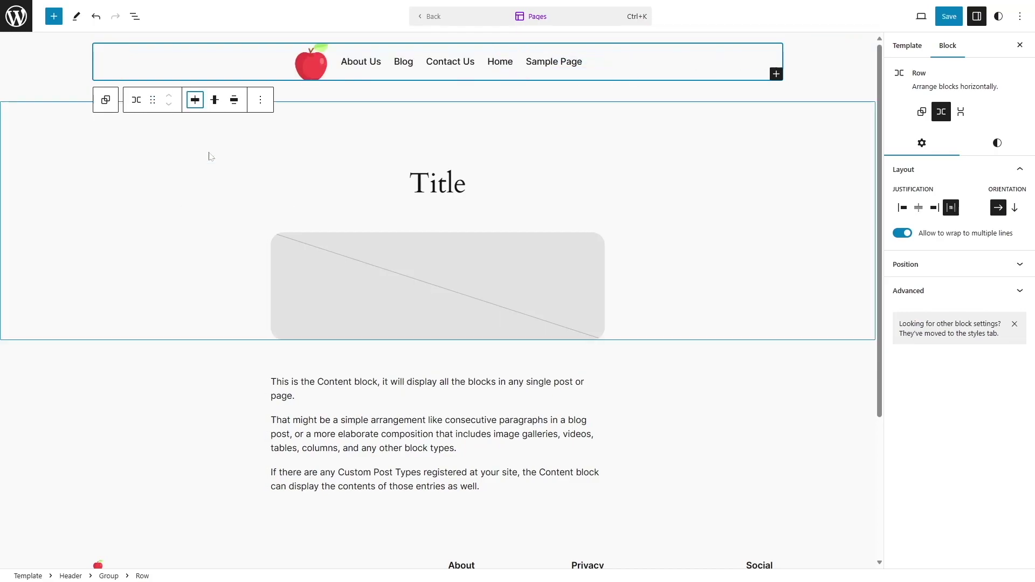
click(195, 100)
click(209, 141)
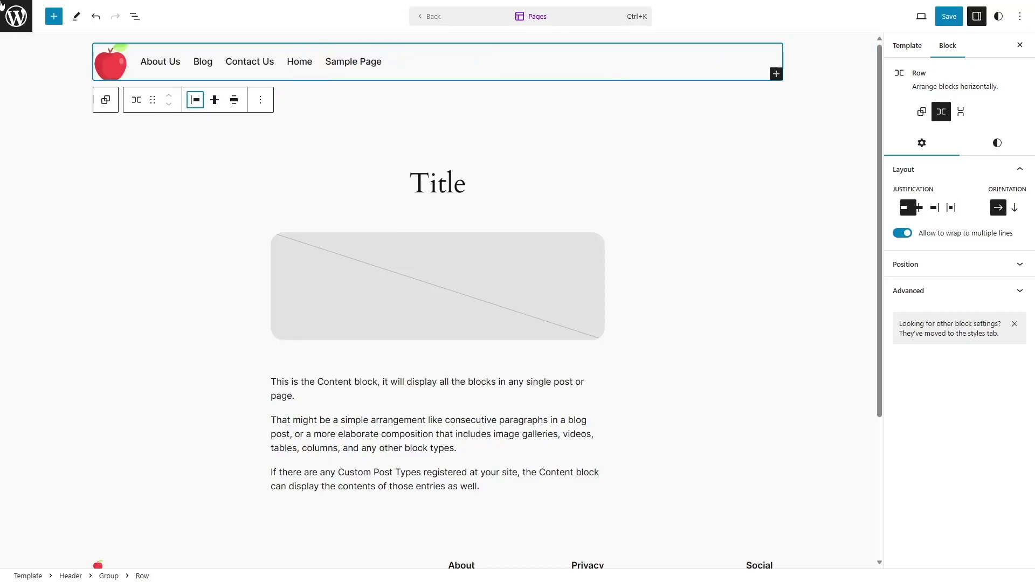
click(196, 100)
click(227, 193)
Try top, bottom and stretch-to-fill vertical alignment on the header row and return it to Align middle.
click(214, 100)
click(195, 99)
click(215, 99)
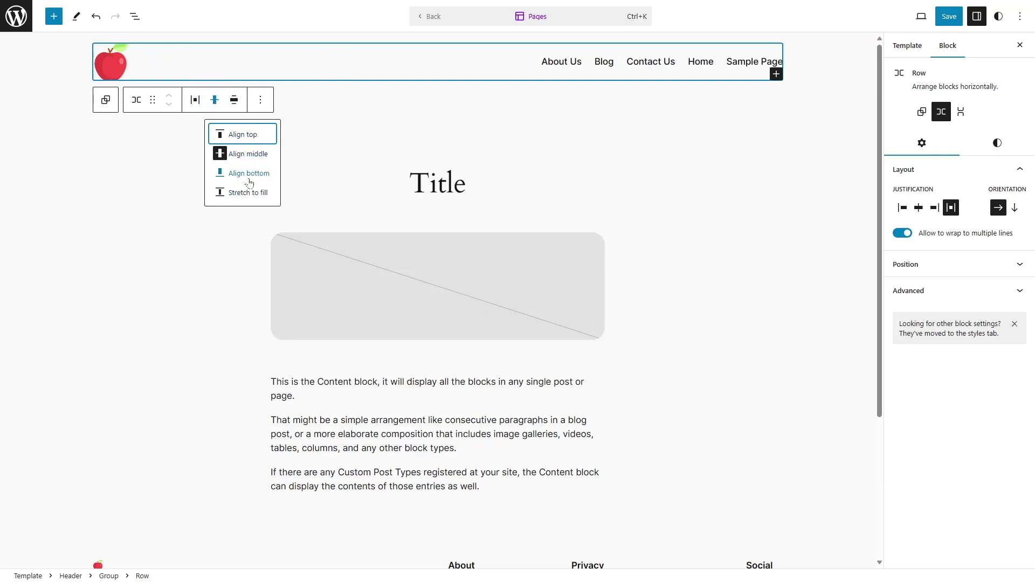
click(240, 136)
click(215, 99)
click(226, 153)
click(215, 100)
click(235, 173)
click(219, 105)
click(229, 191)
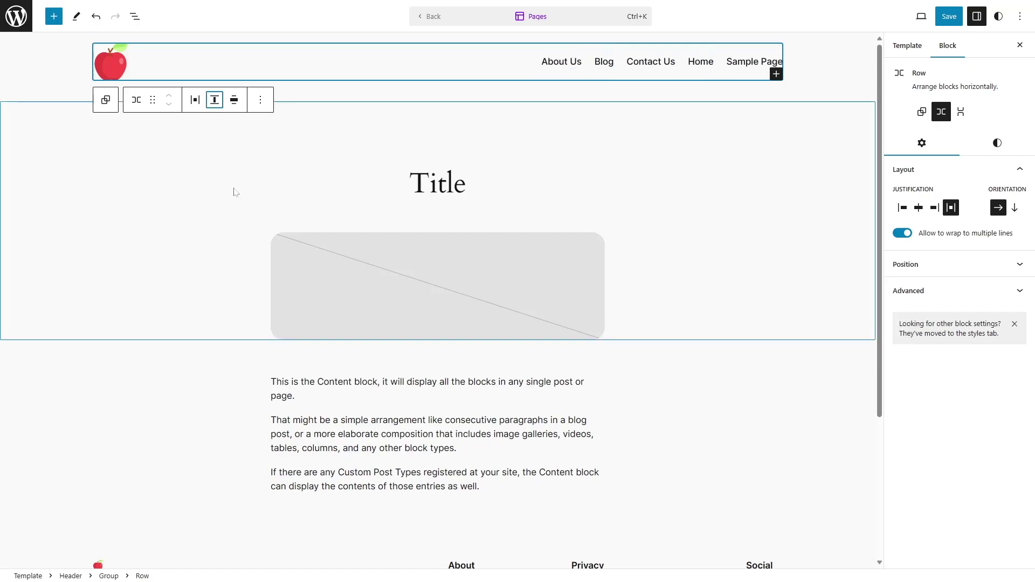
click(214, 100)
click(237, 134)
click(215, 100)
click(242, 159)
Try the None and Full width alignments on the header row and return it to Wide width.
click(230, 107)
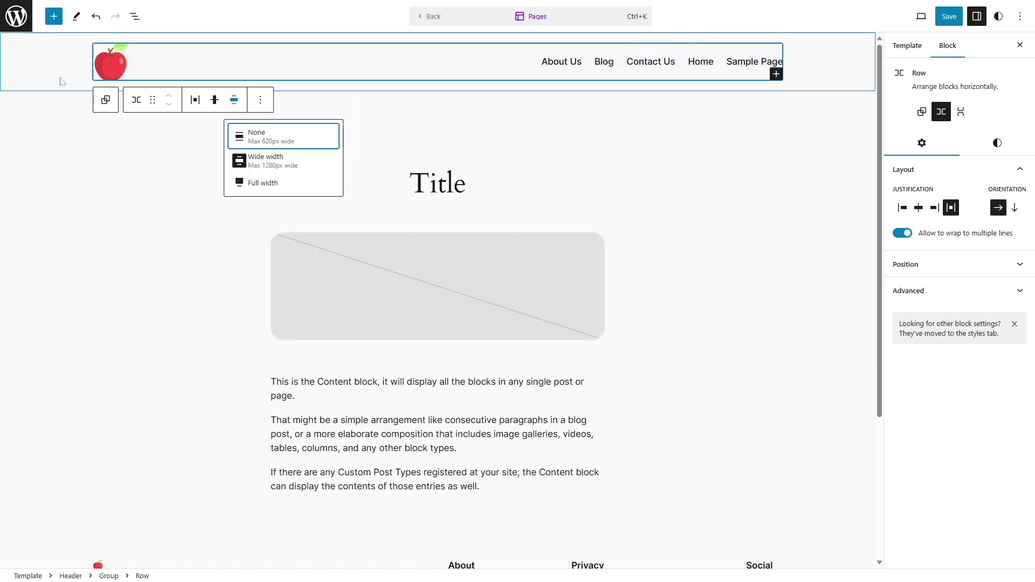
click(268, 168)
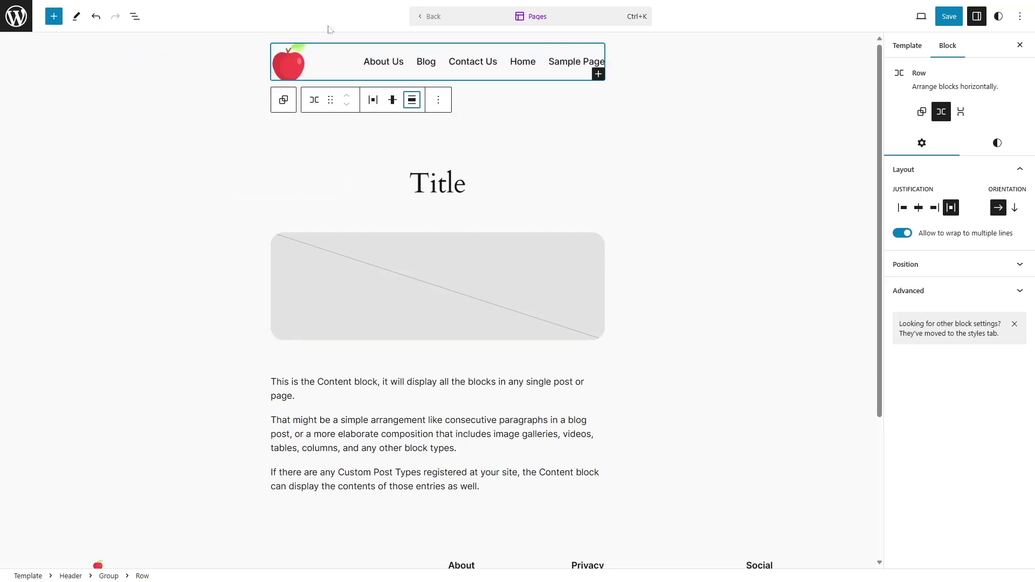
click(412, 100)
click(438, 183)
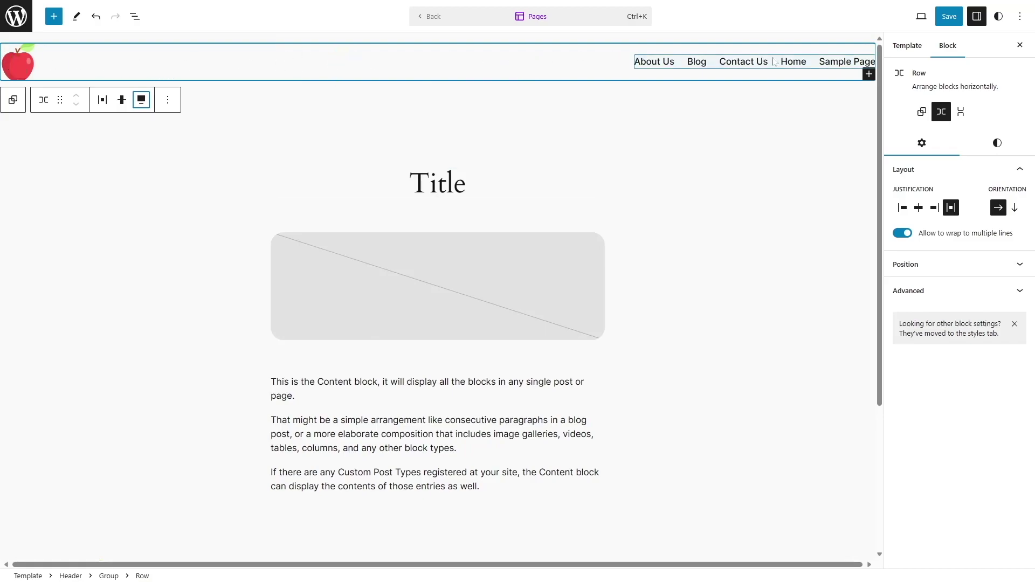
click(141, 100)
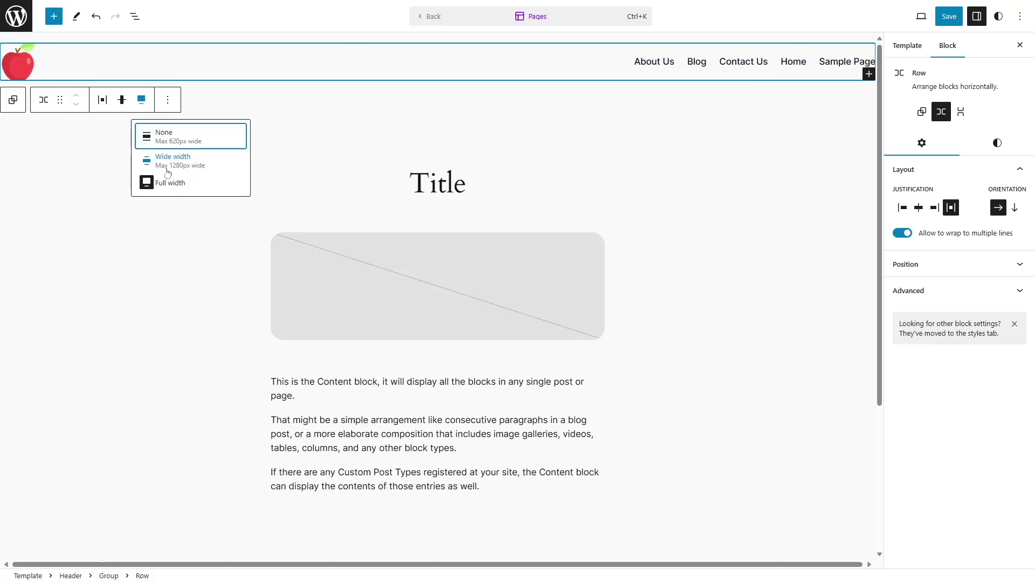
click(178, 160)
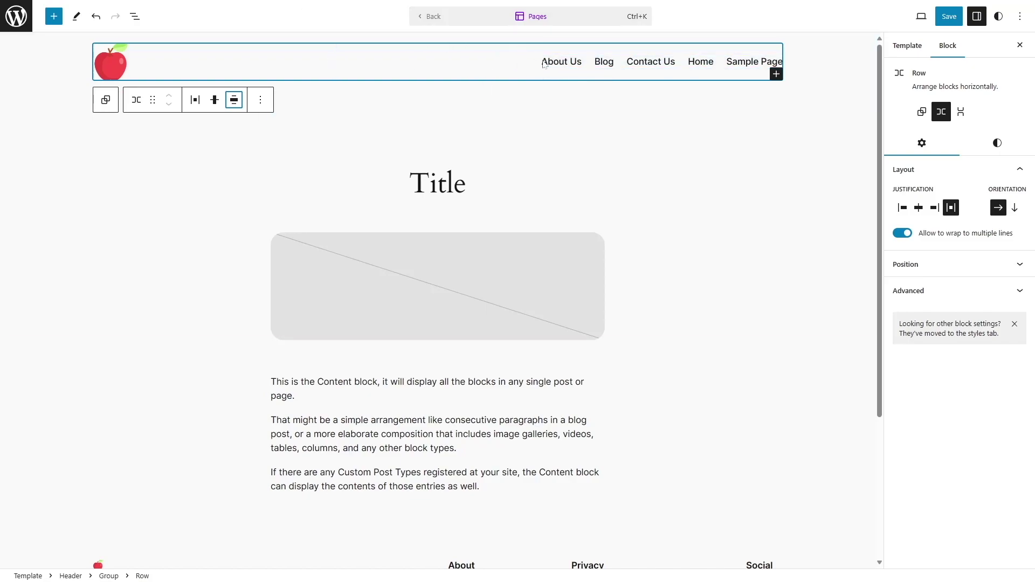
Delete the Sample Page link from the header navigation and move the Home link to the first position.
click(589, 67)
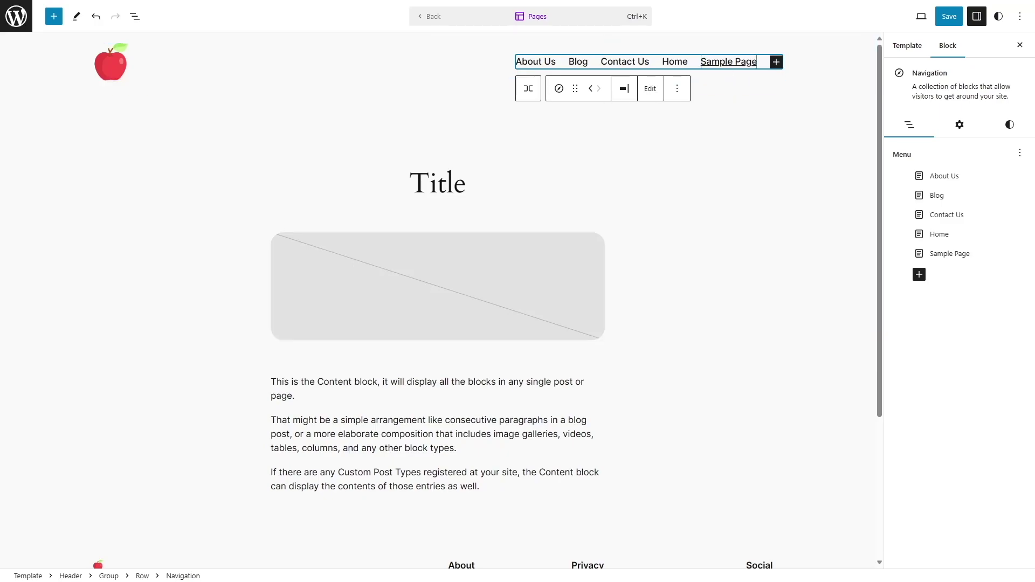
click(736, 62)
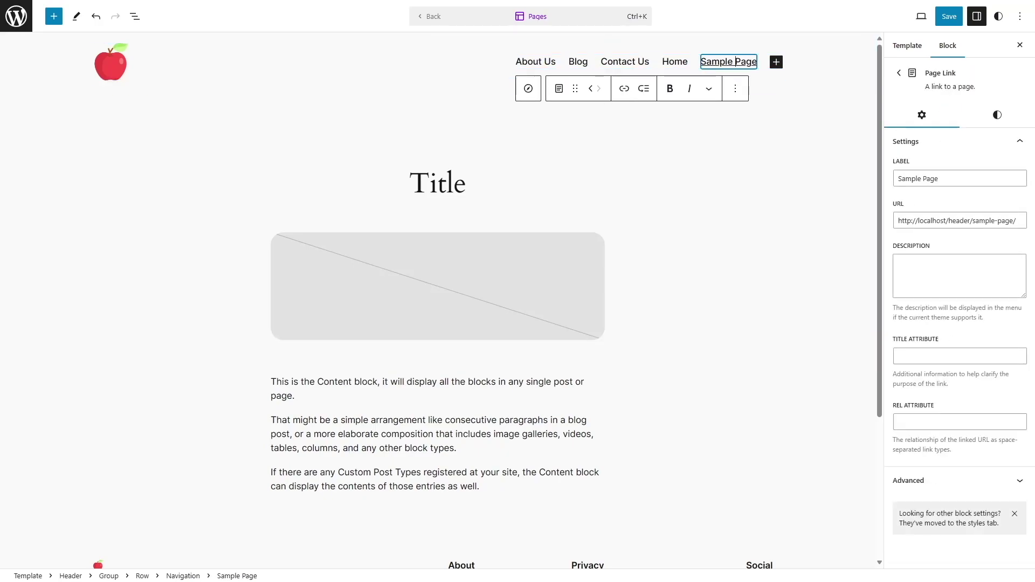
click(736, 90)
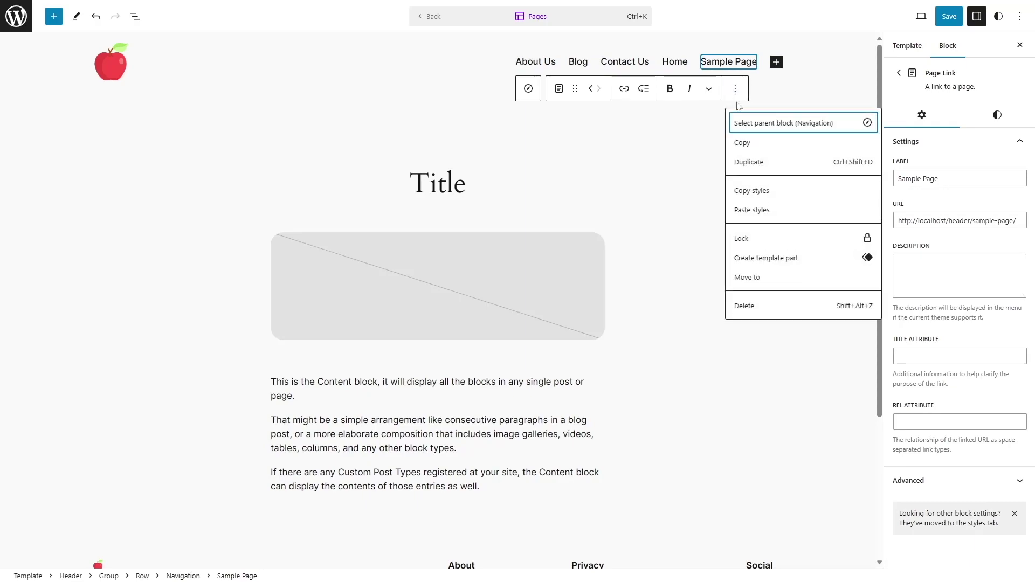
click(743, 306)
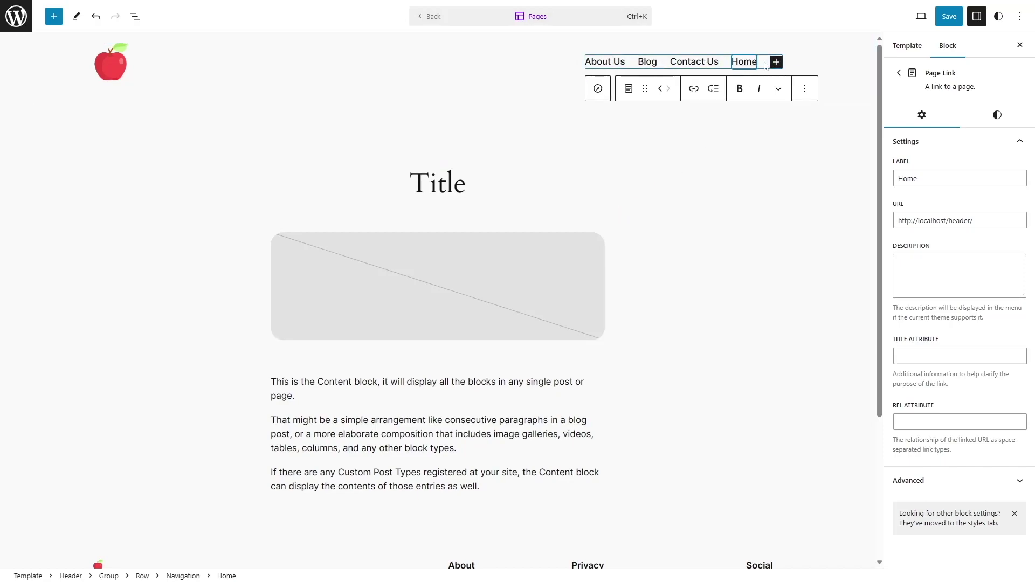
click(764, 65)
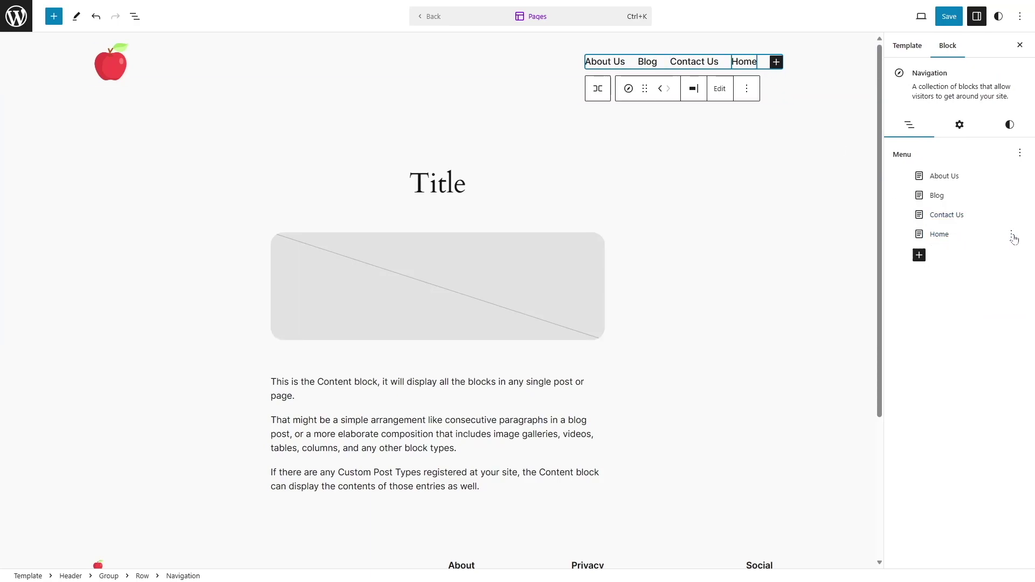
drag(939, 234, 938, 174)
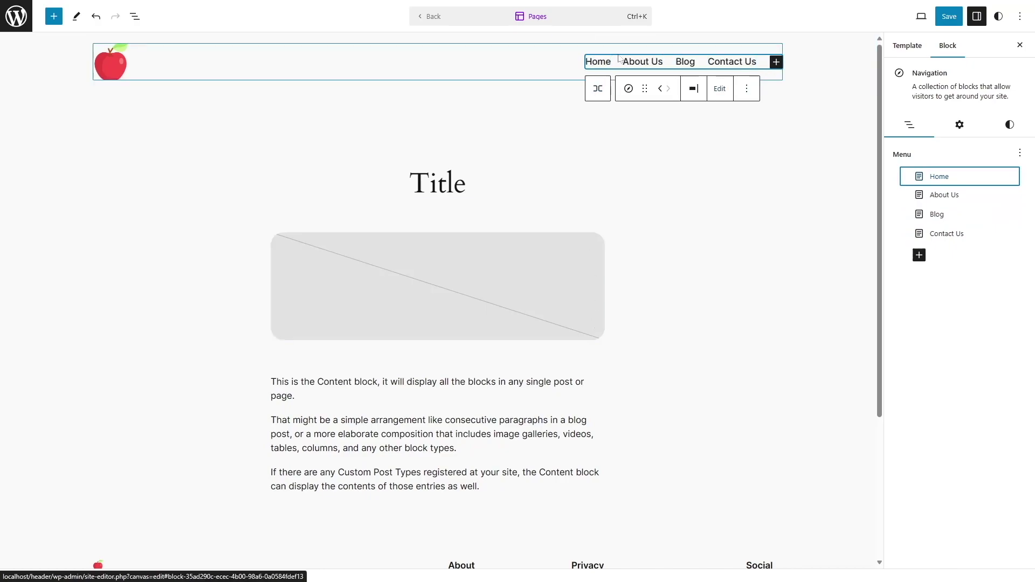
Examine the label and URL settings of the Home and About Us page links.
click(970, 177)
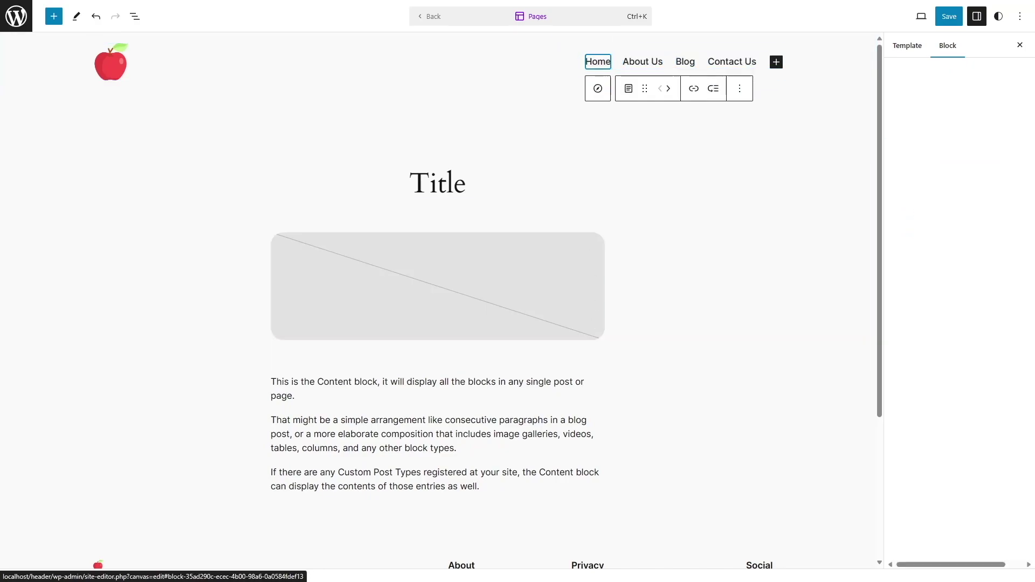
drag(974, 220, 896, 221)
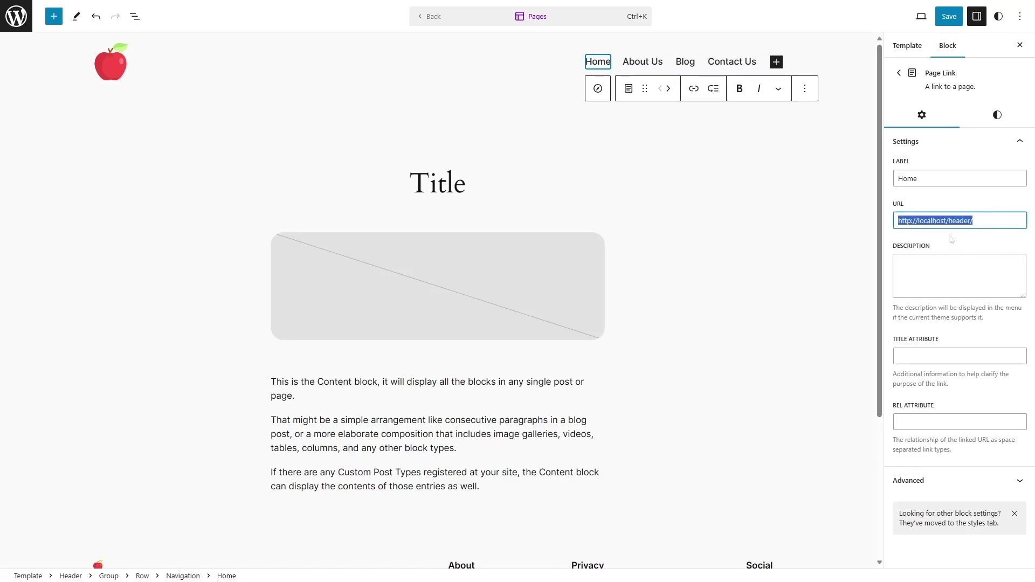
click(643, 62)
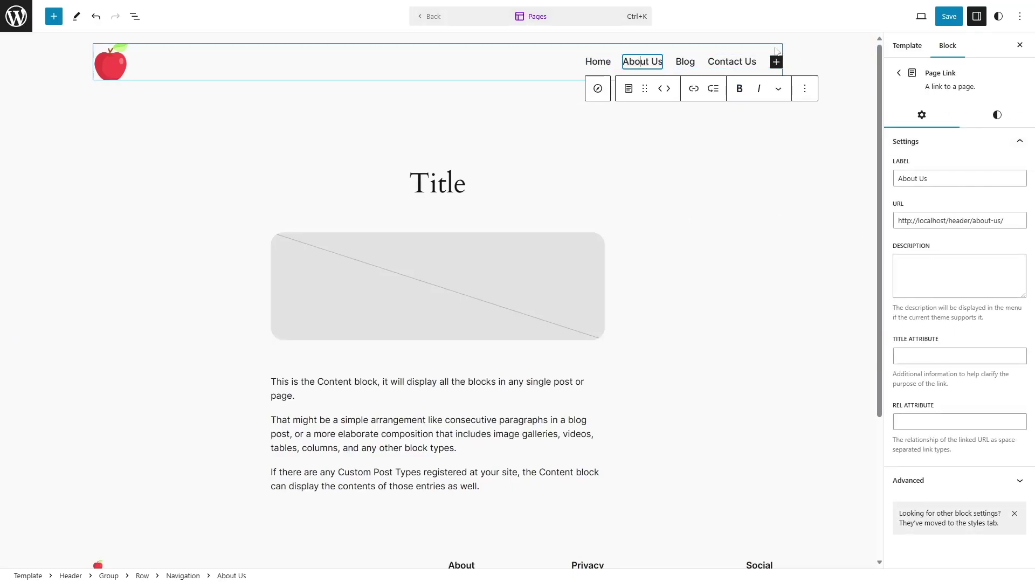
Try a Search block at the end of the header navigation menu and delete it again.
click(762, 64)
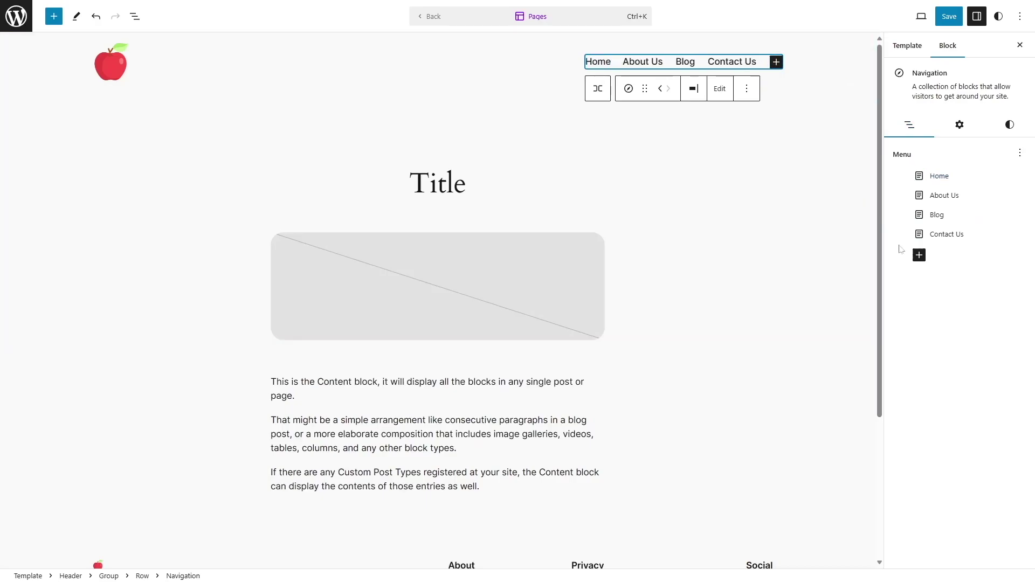
click(919, 256)
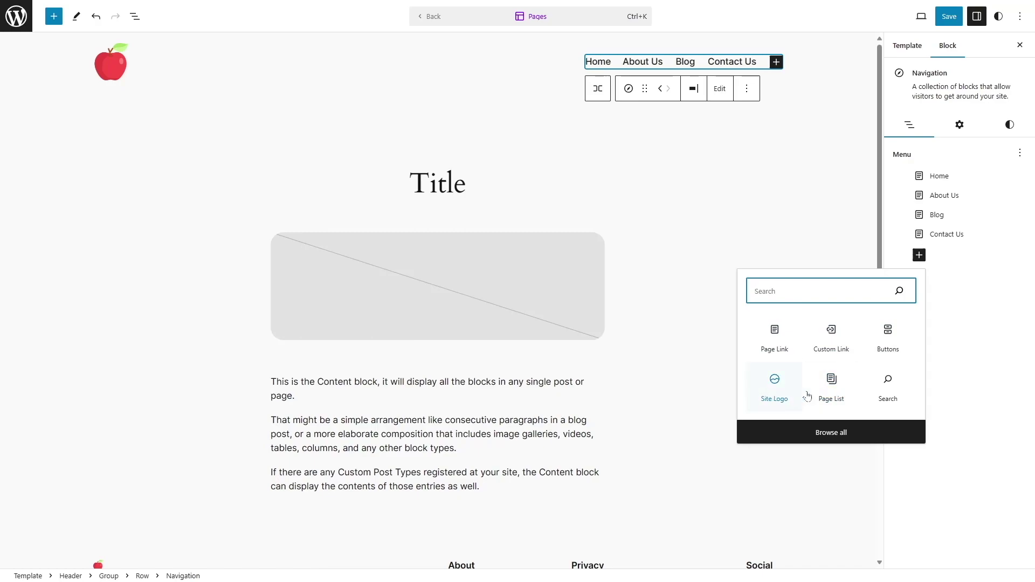
click(890, 386)
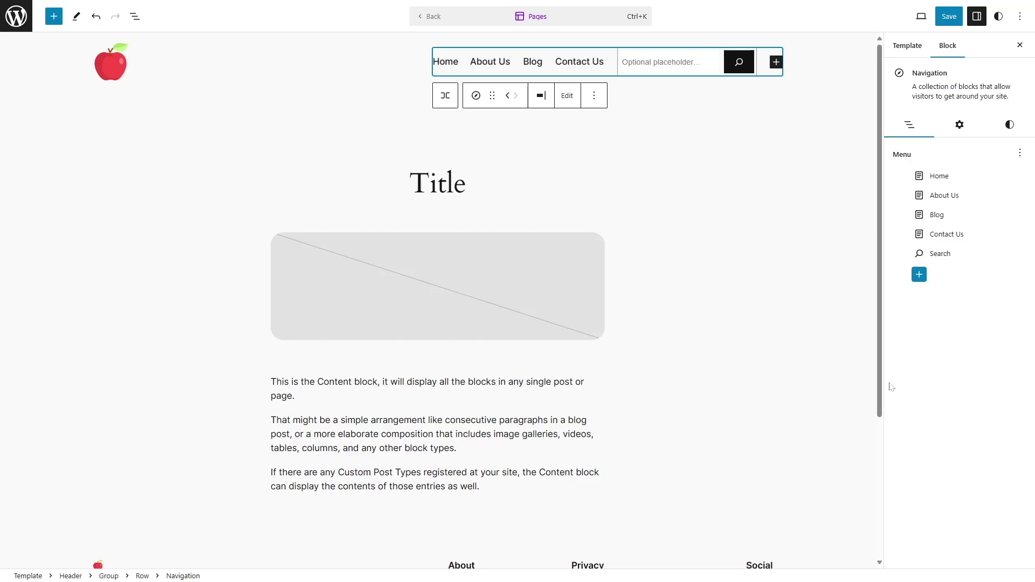
click(586, 61)
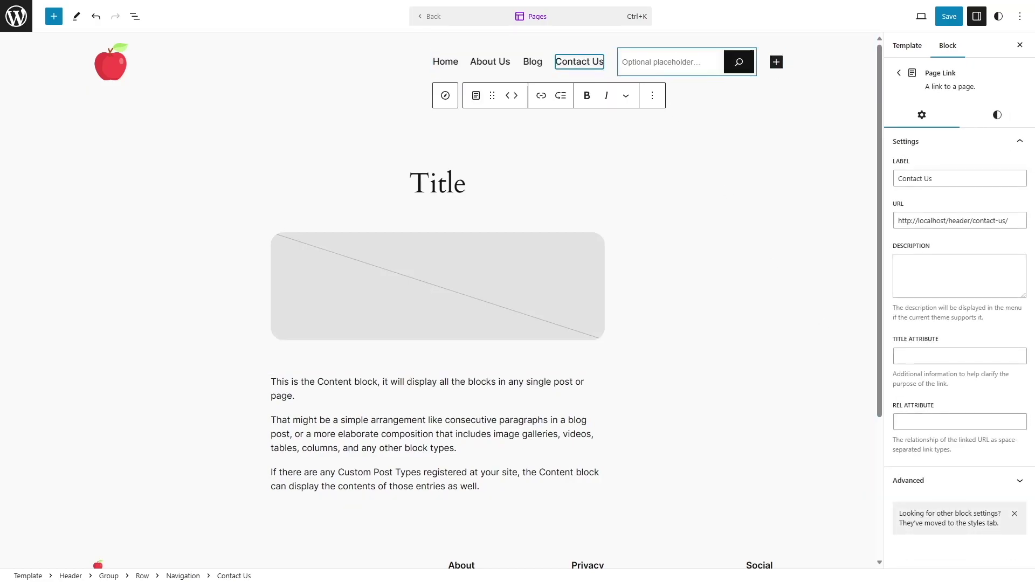
click(685, 61)
click(608, 95)
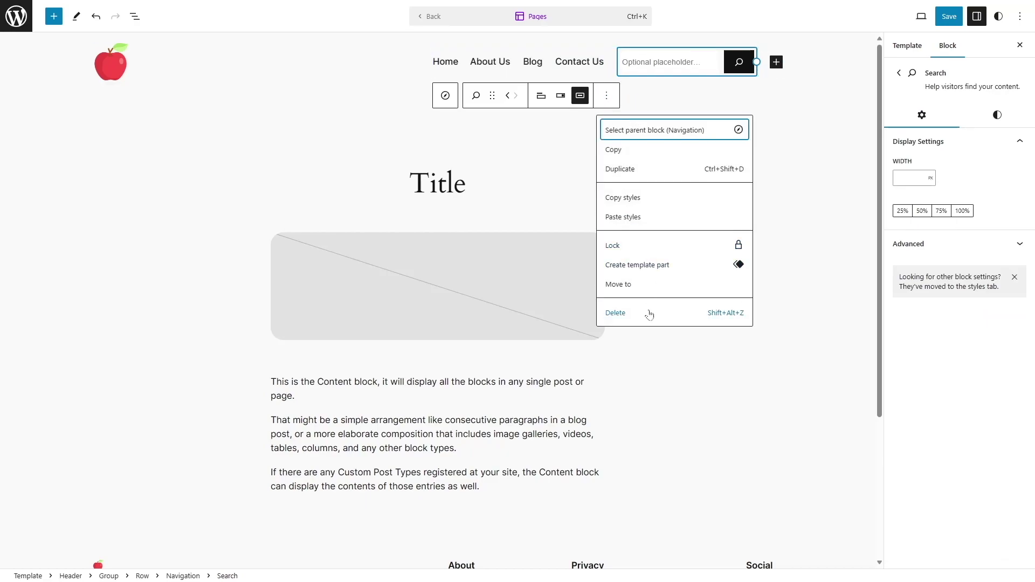
click(649, 314)
Add a Custom Link to the end of the header navigation menu and select it for editing.
click(598, 88)
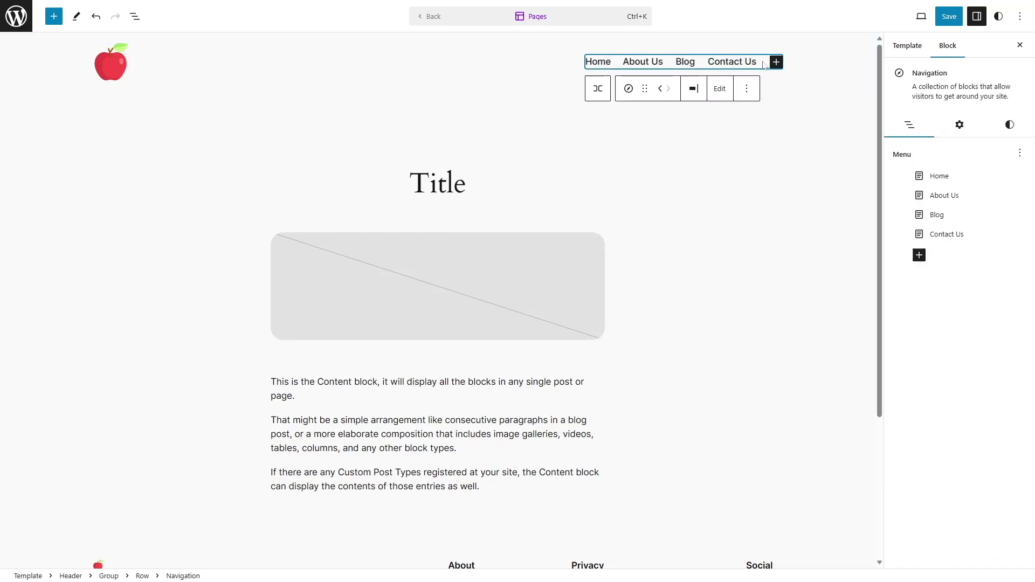
click(920, 256)
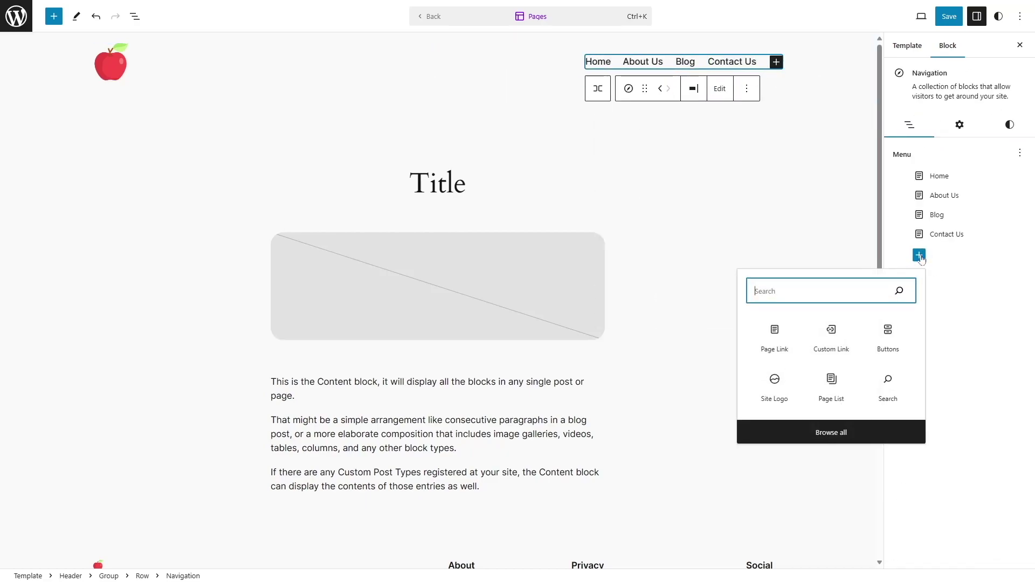
click(822, 354)
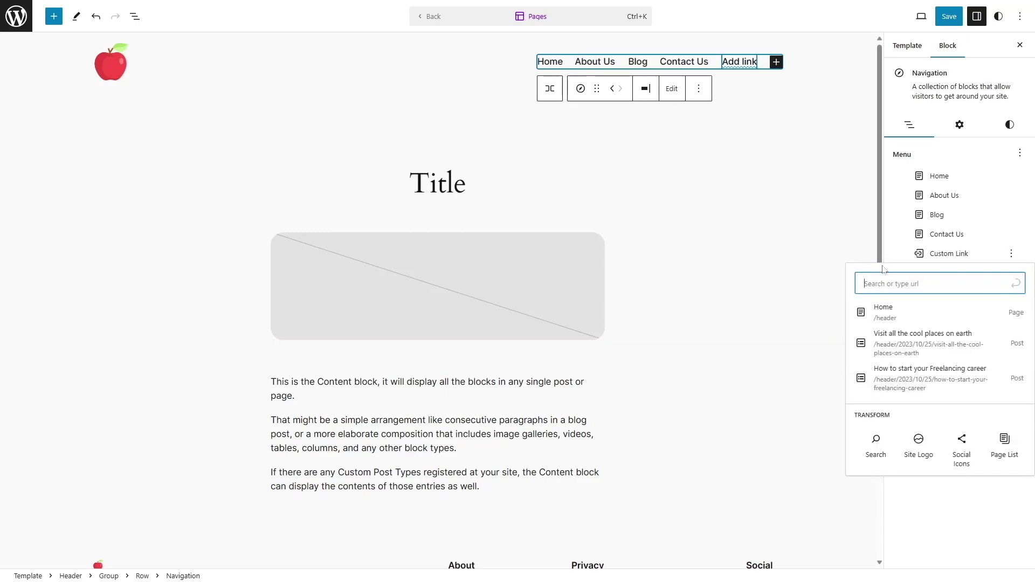
click(754, 62)
text(#)
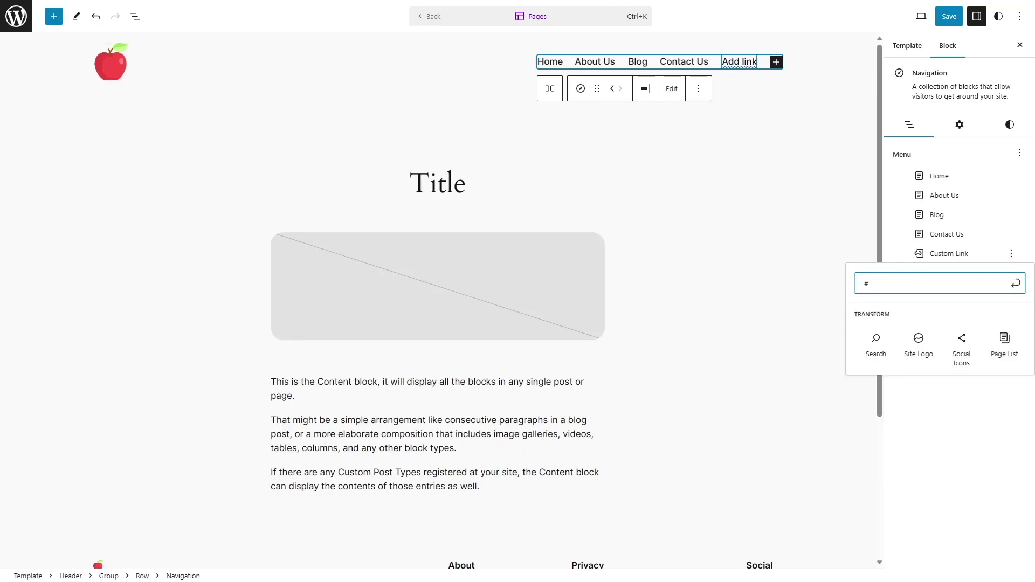
click(798, 273)
click(774, 67)
click(773, 67)
click(774, 66)
Set the custom link's label to "Gallery" and its URL to "#".
click(922, 188)
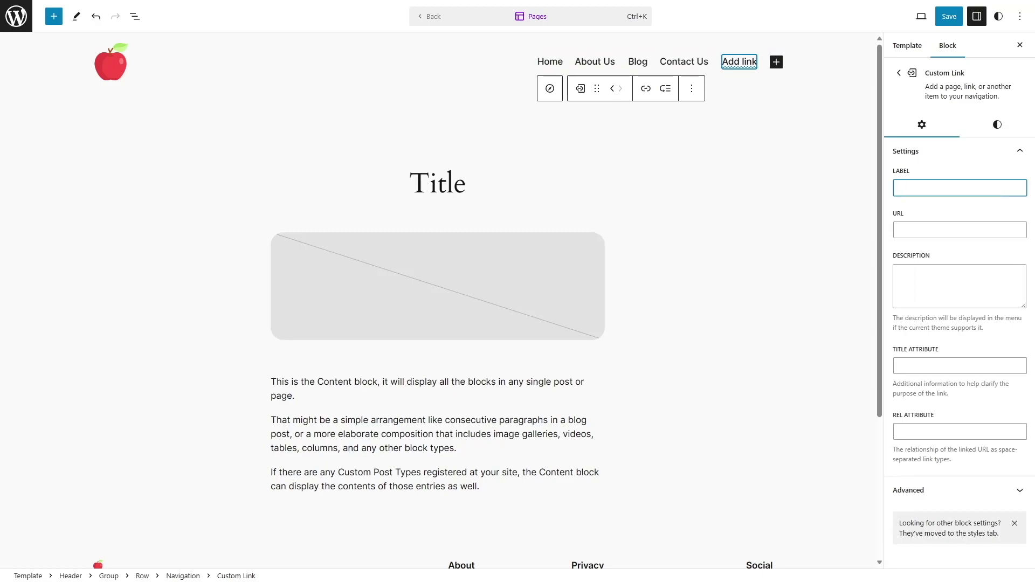
text(Gallery)
key(Tab)
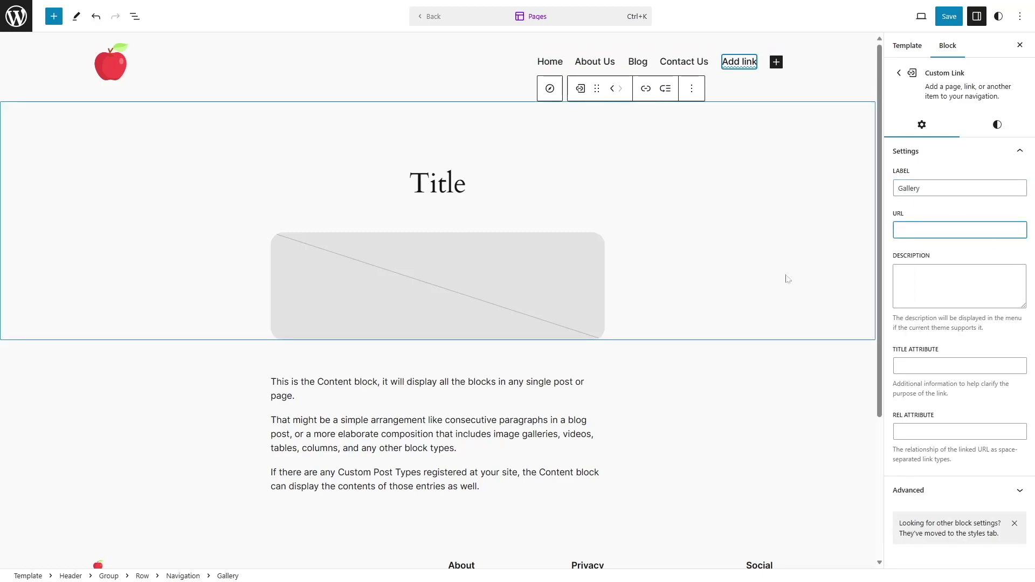
text(#)
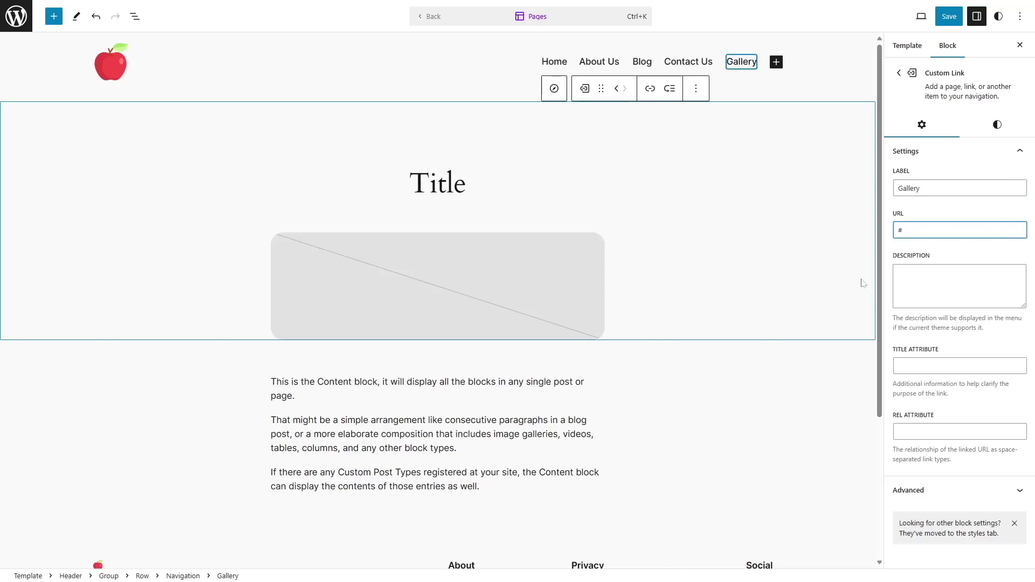
click(974, 315)
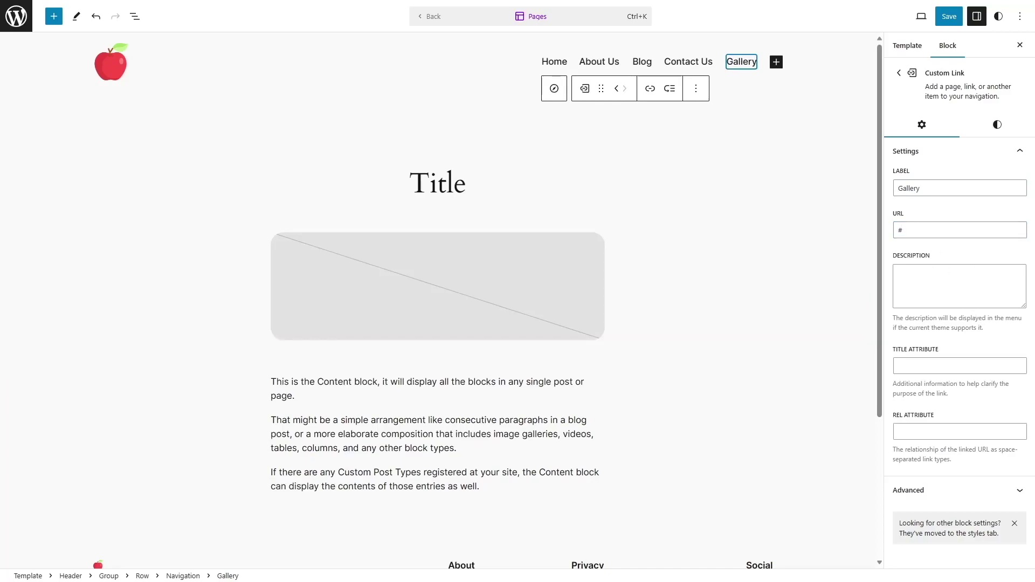
click(742, 61)
Try adding another empty link after Gallery in the header navigation and delete it again.
click(767, 62)
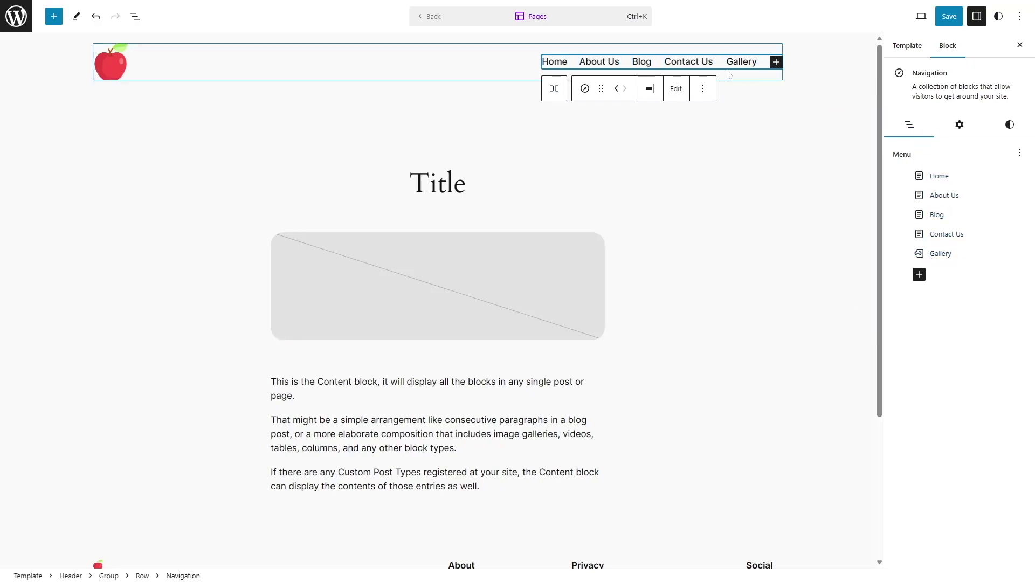
click(775, 62)
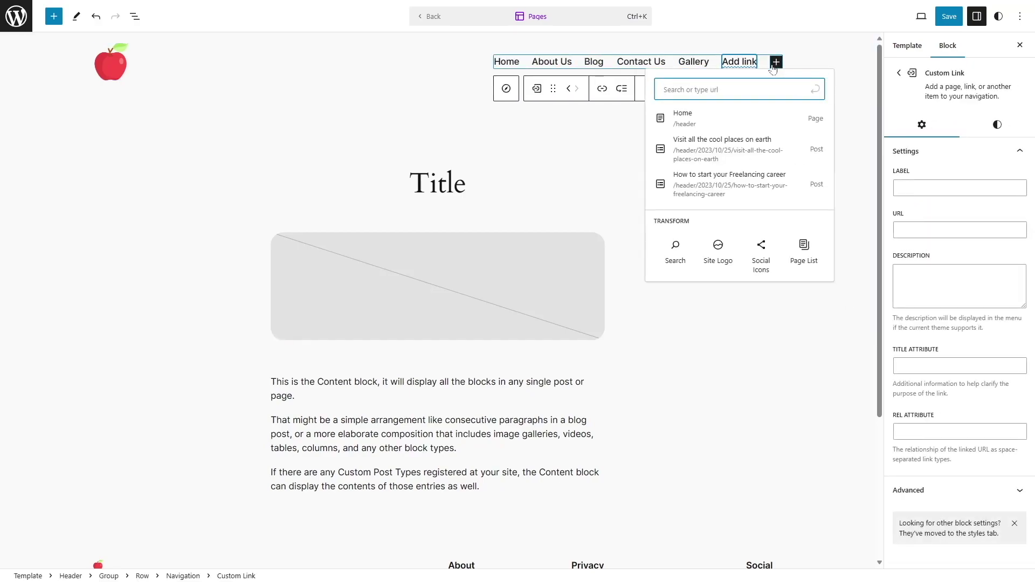
click(609, 112)
click(805, 65)
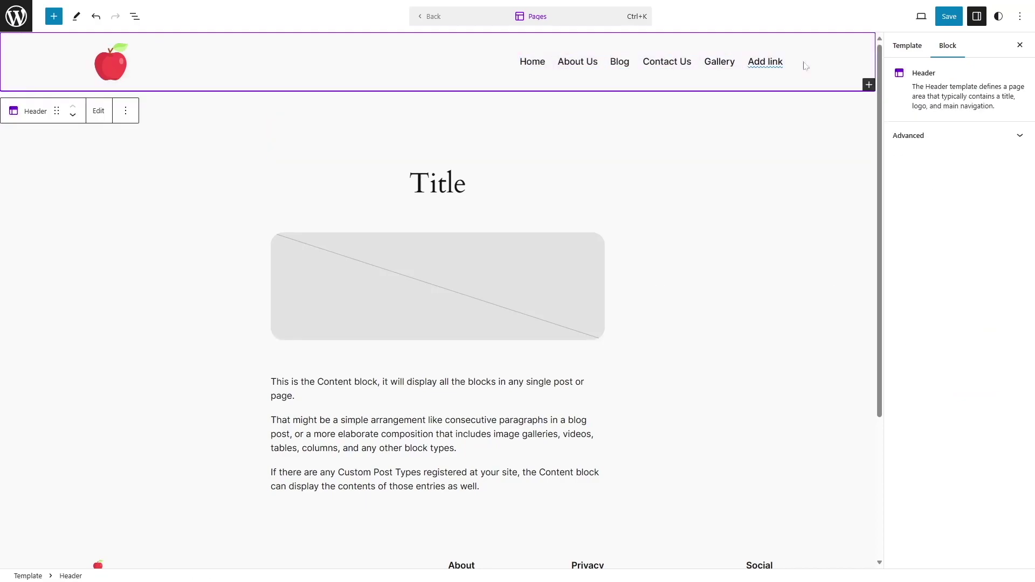
click(764, 64)
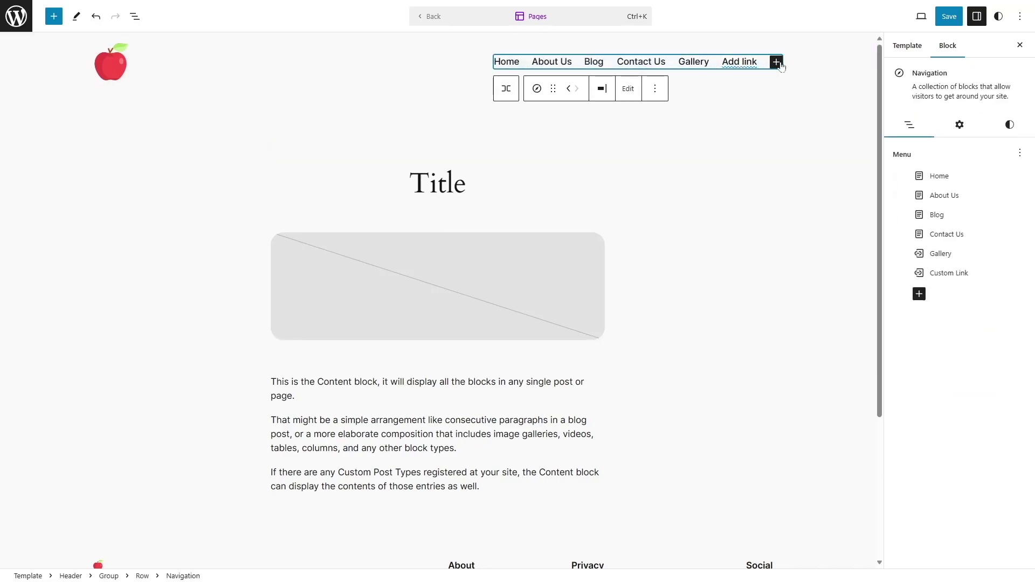
click(749, 65)
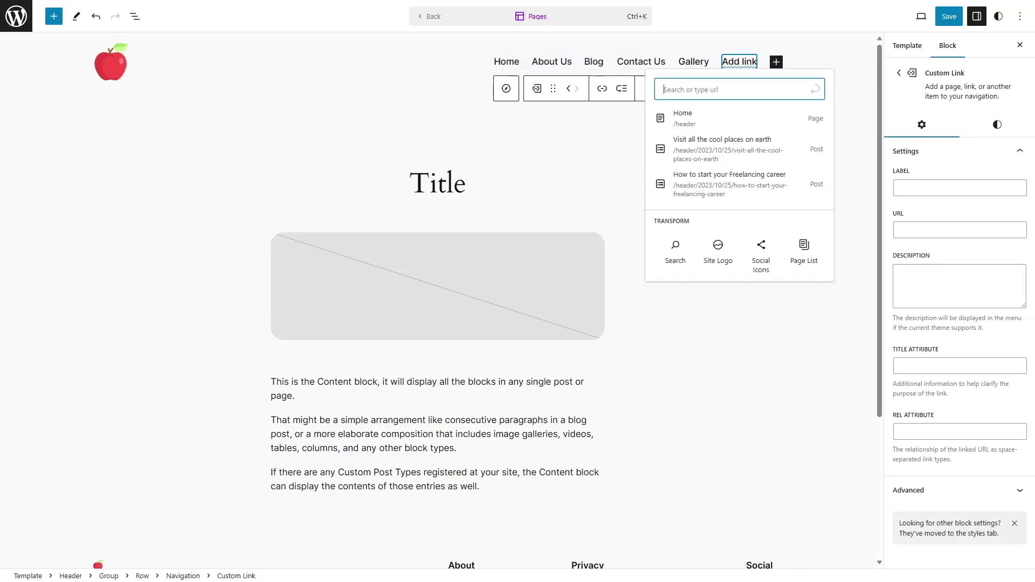
click(645, 92)
click(648, 90)
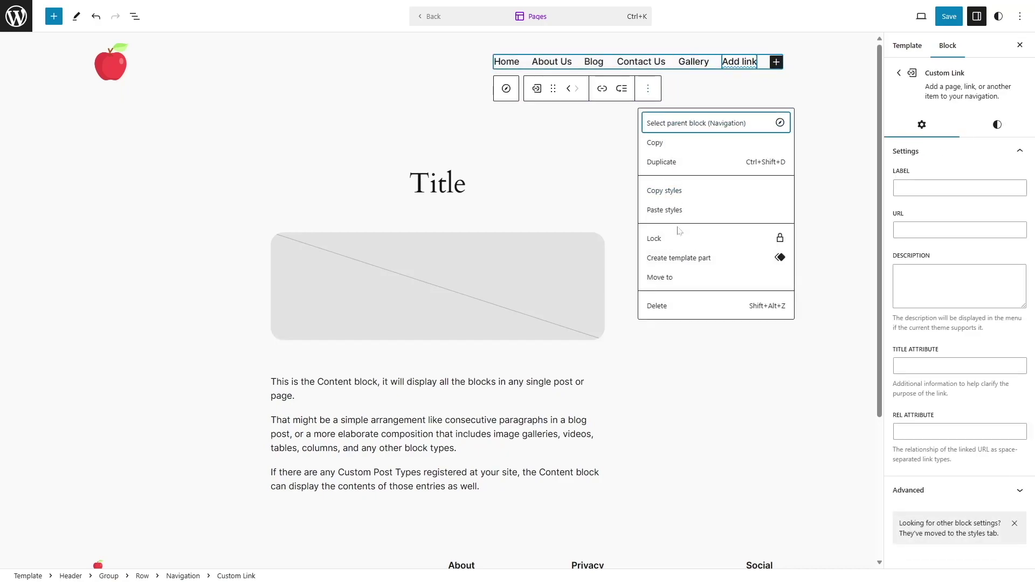
click(681, 304)
Add a Buttons block after Gallery in the header navigation menu and label its button "Log in".
click(766, 67)
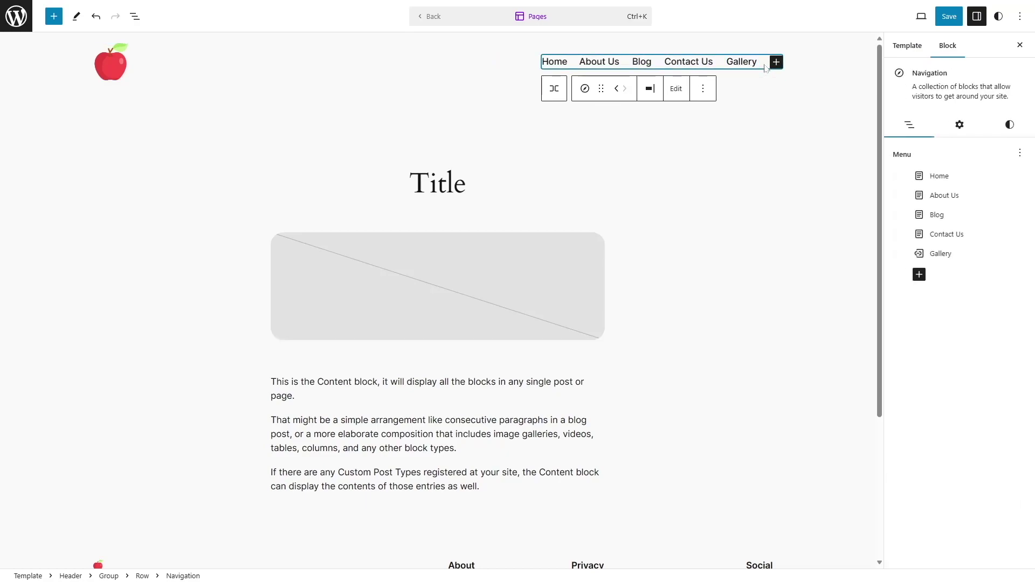
click(919, 275)
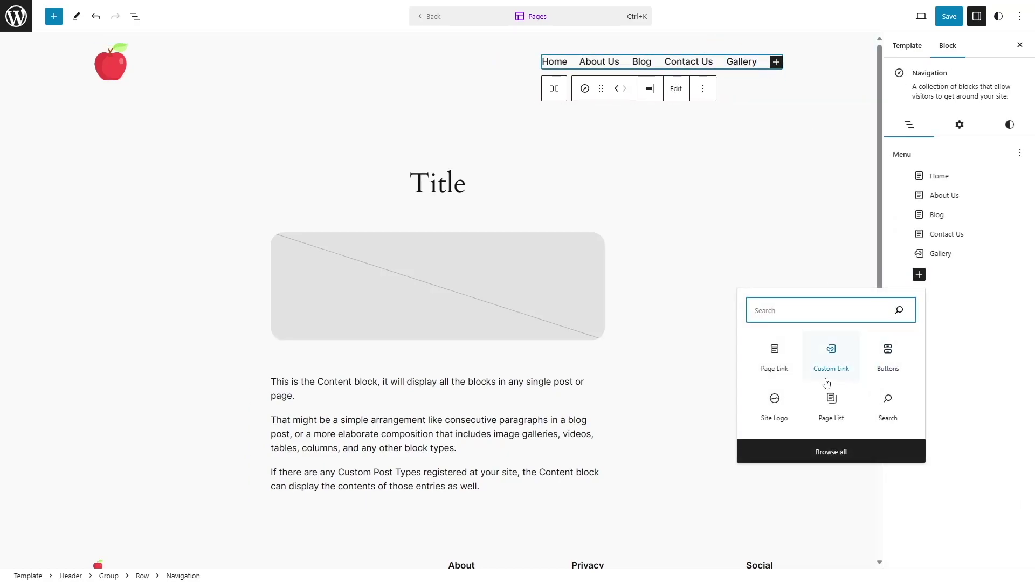
click(888, 353)
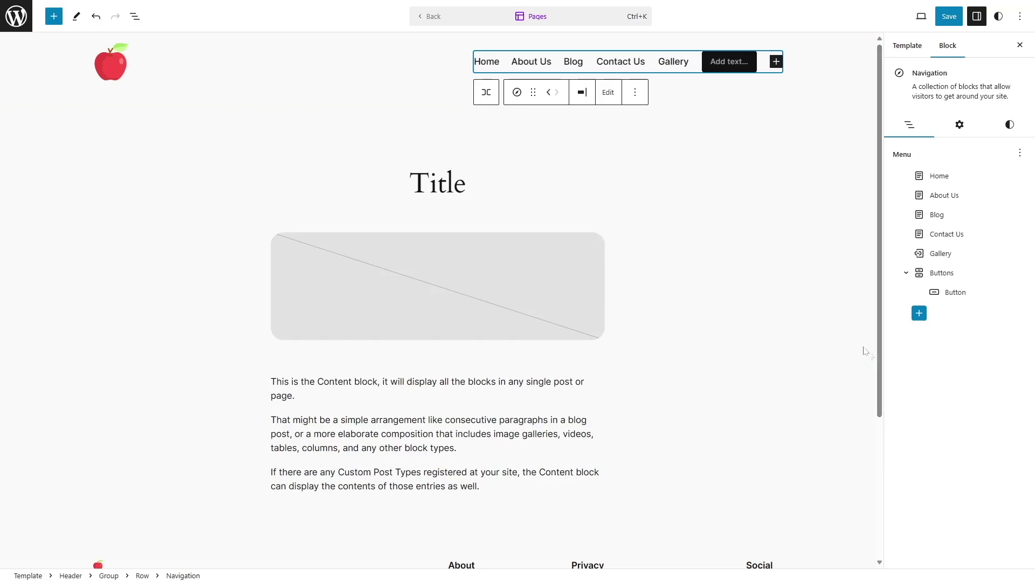
click(750, 61)
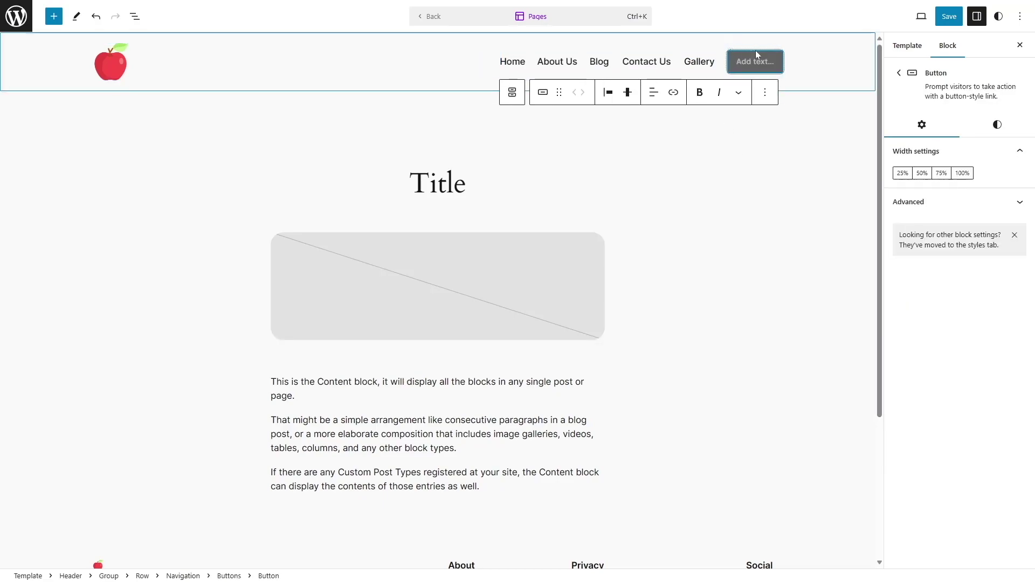
text(Log in)
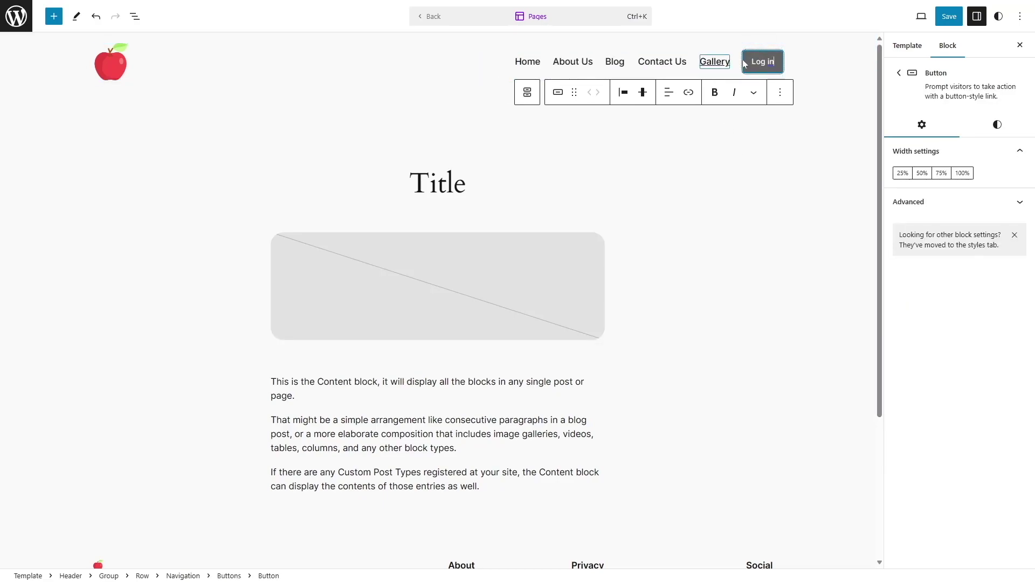
Examine the link option of the header's Log in button without assigning a URL, keeping the button selected.
click(717, 61)
click(752, 61)
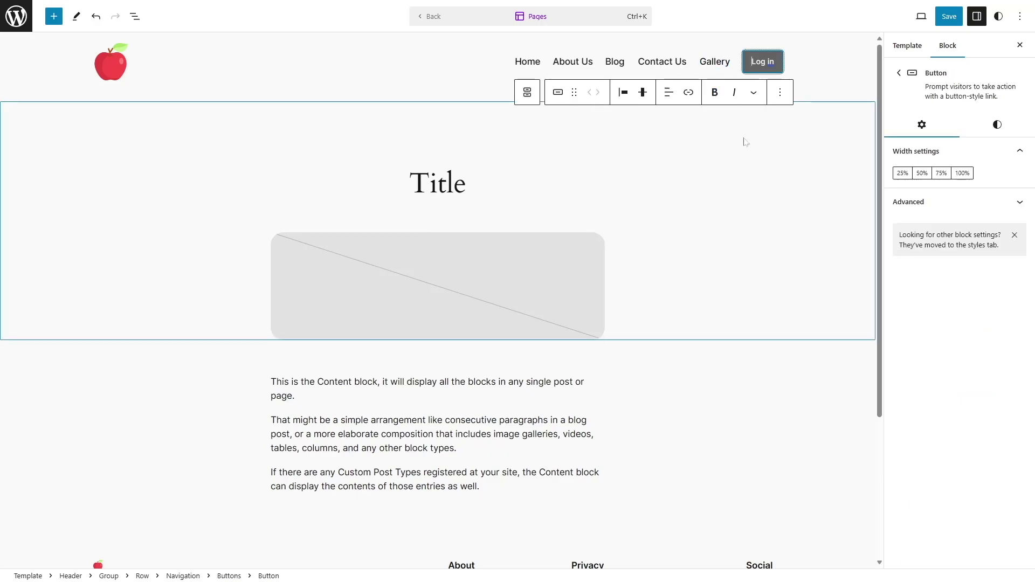
click(761, 64)
click(763, 64)
click(771, 67)
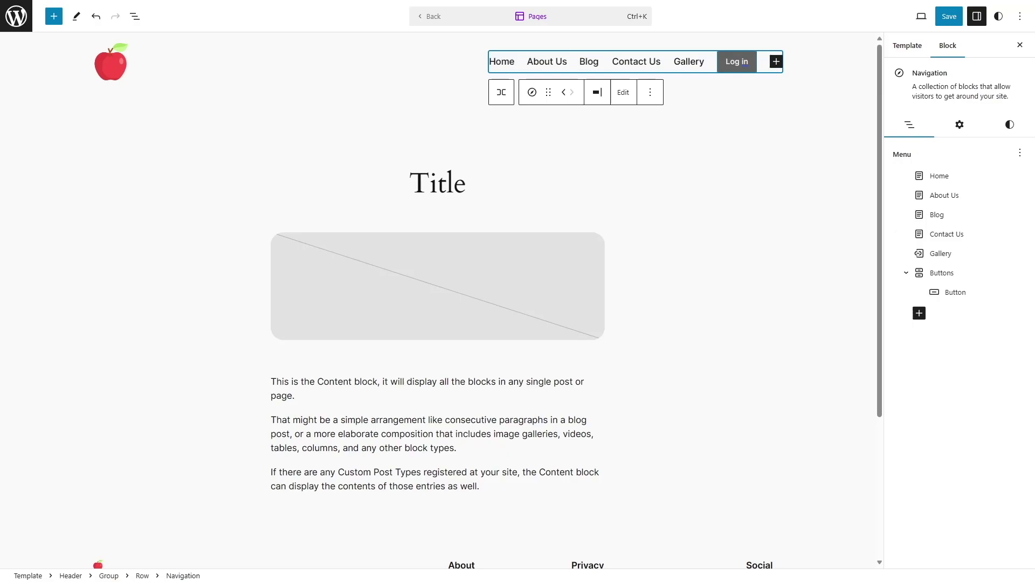
click(690, 61)
click(737, 61)
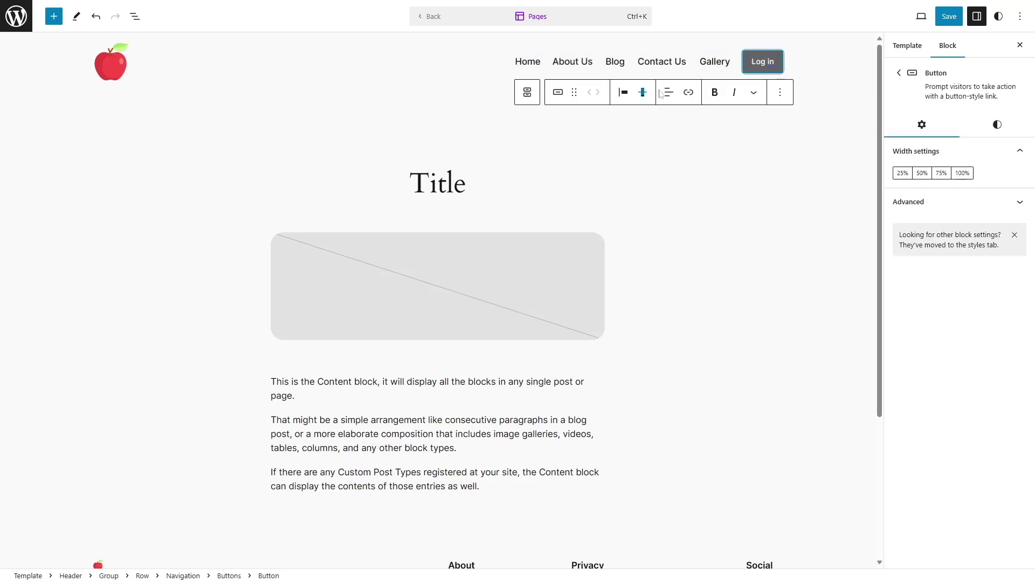
click(689, 93)
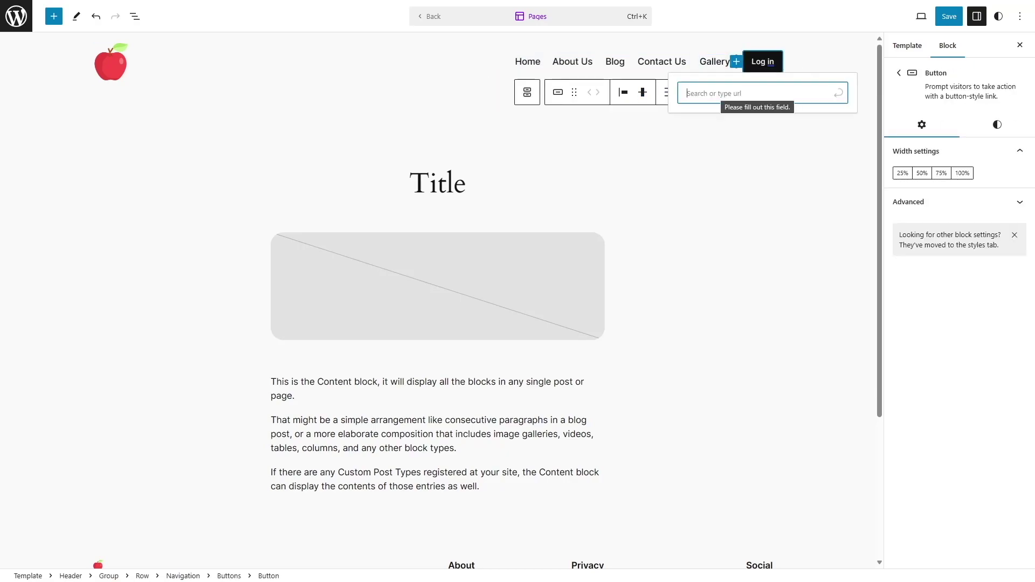
click(715, 61)
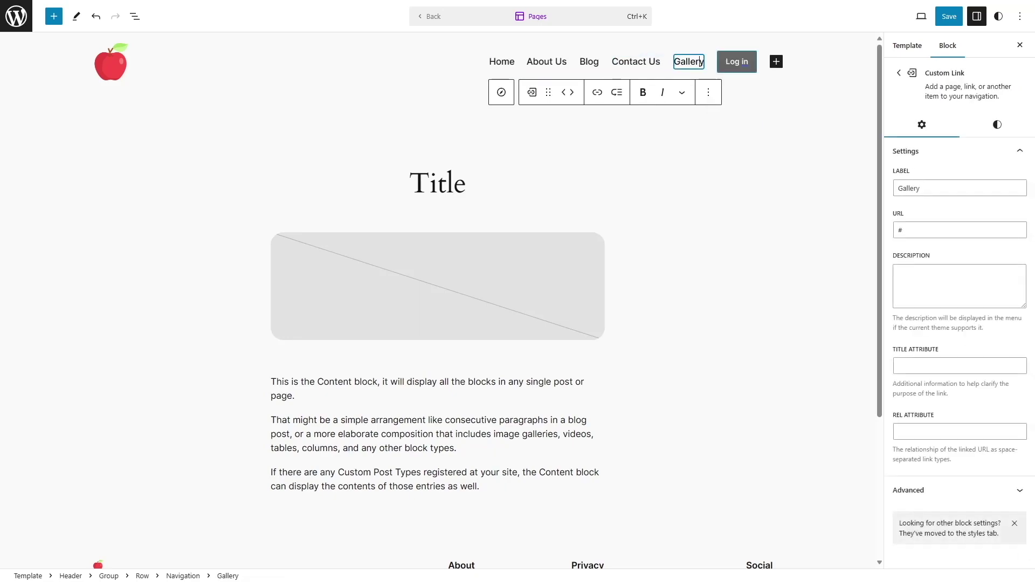
click(744, 60)
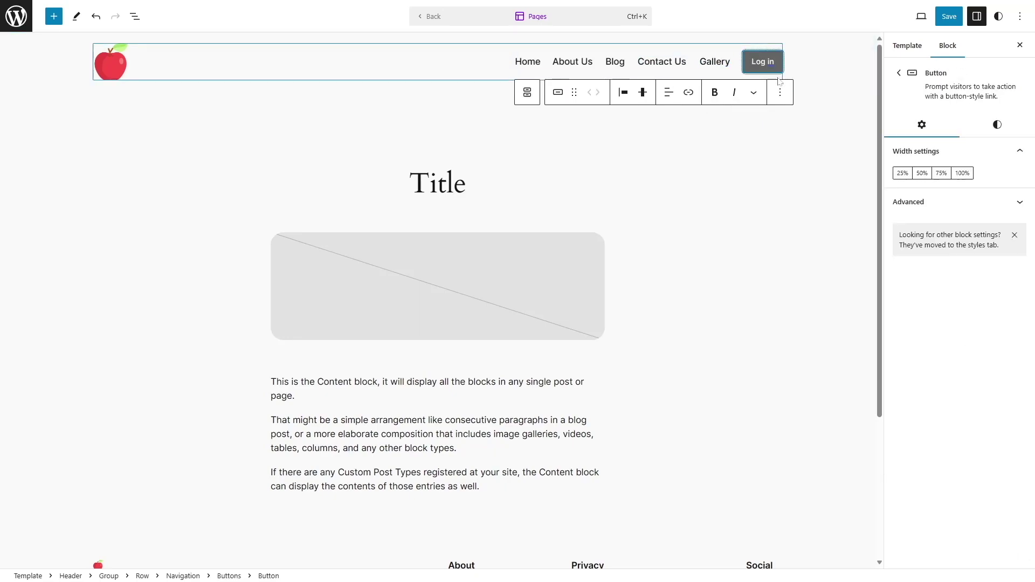
Set the site-wide button background colour to custom red #DA1B1B and close the style settings.
click(998, 21)
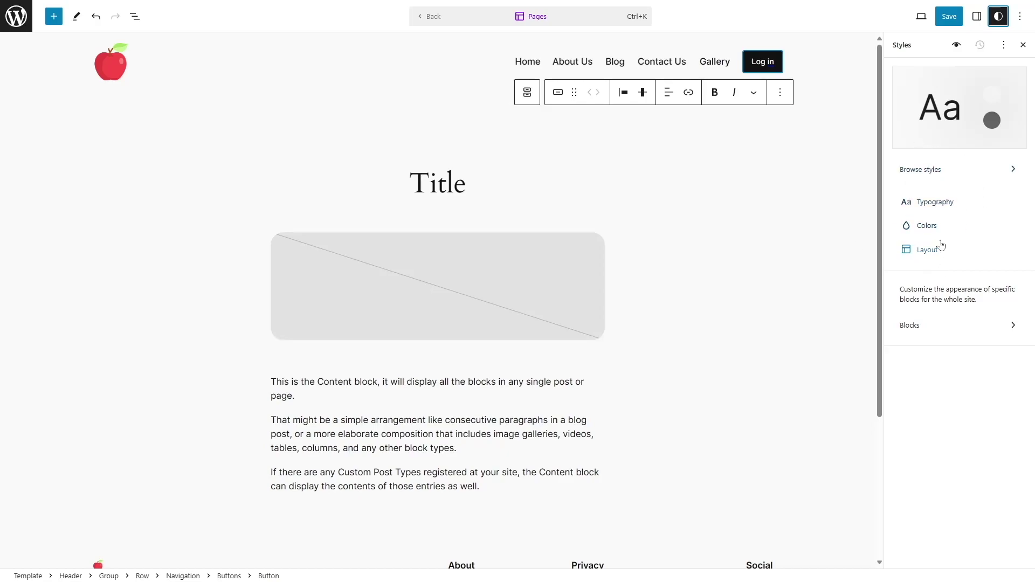
click(912, 229)
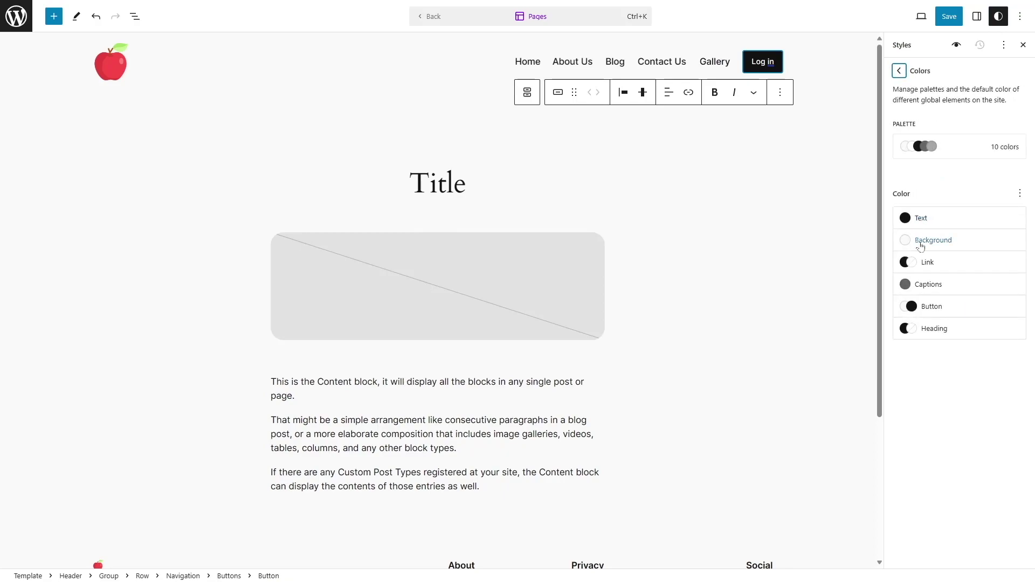
click(932, 307)
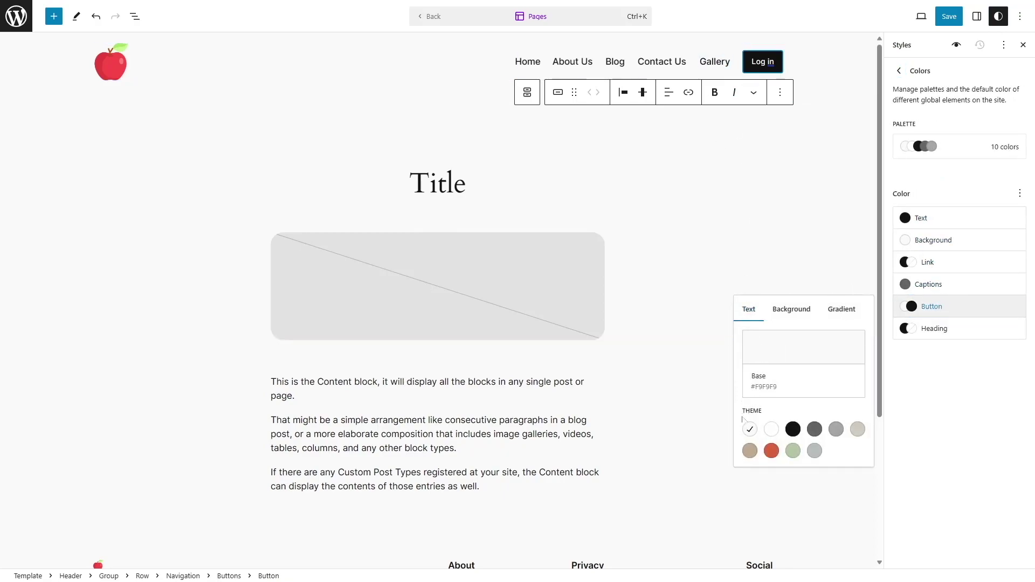
click(801, 321)
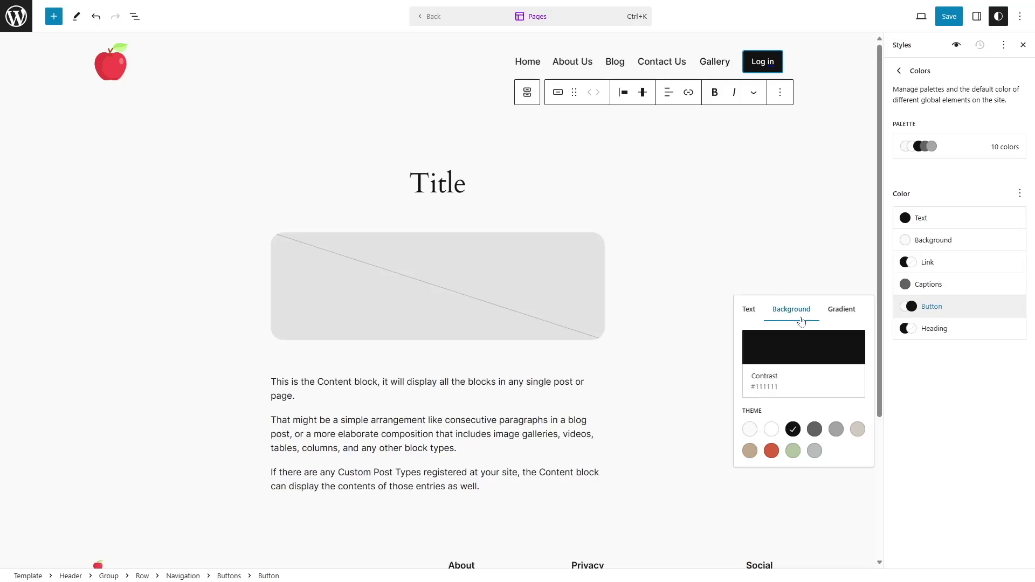
click(773, 453)
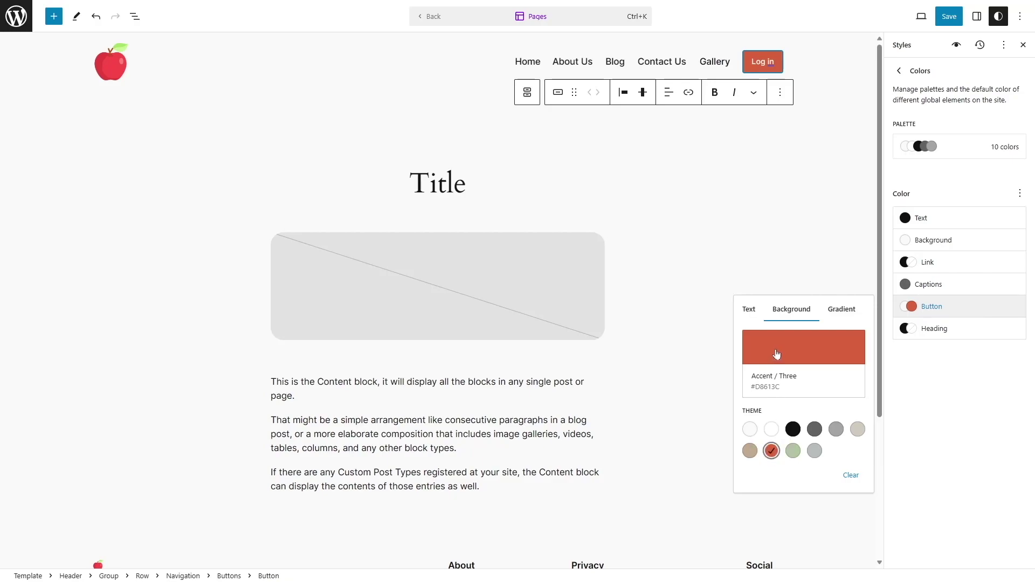
click(802, 353)
drag(715, 342, 721, 338)
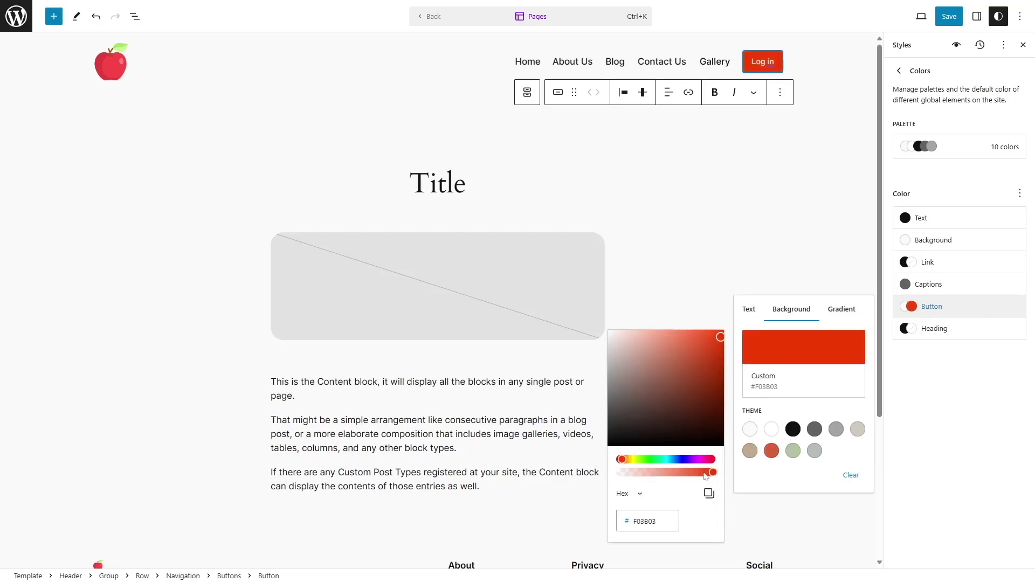
click(709, 347)
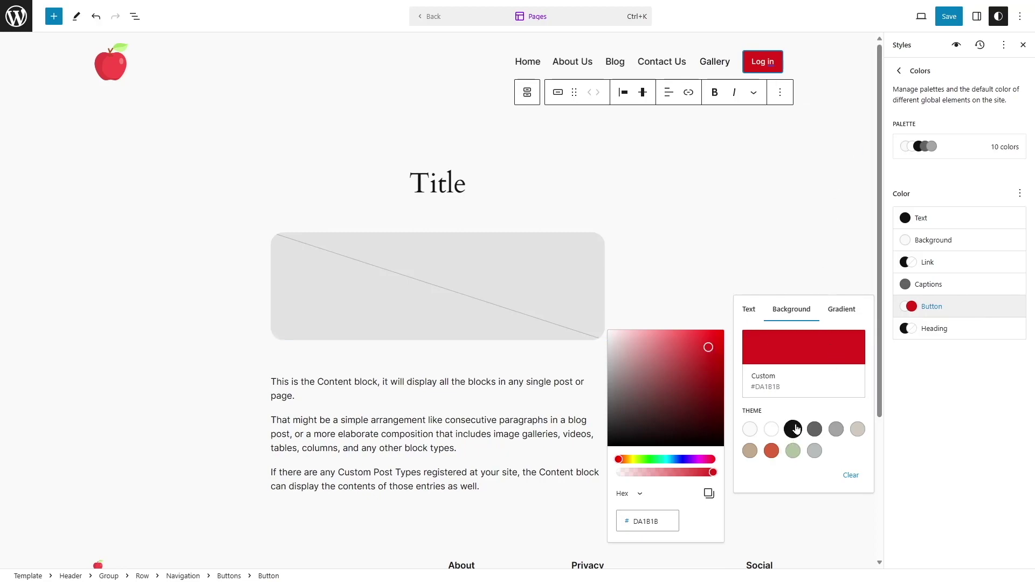
click(828, 521)
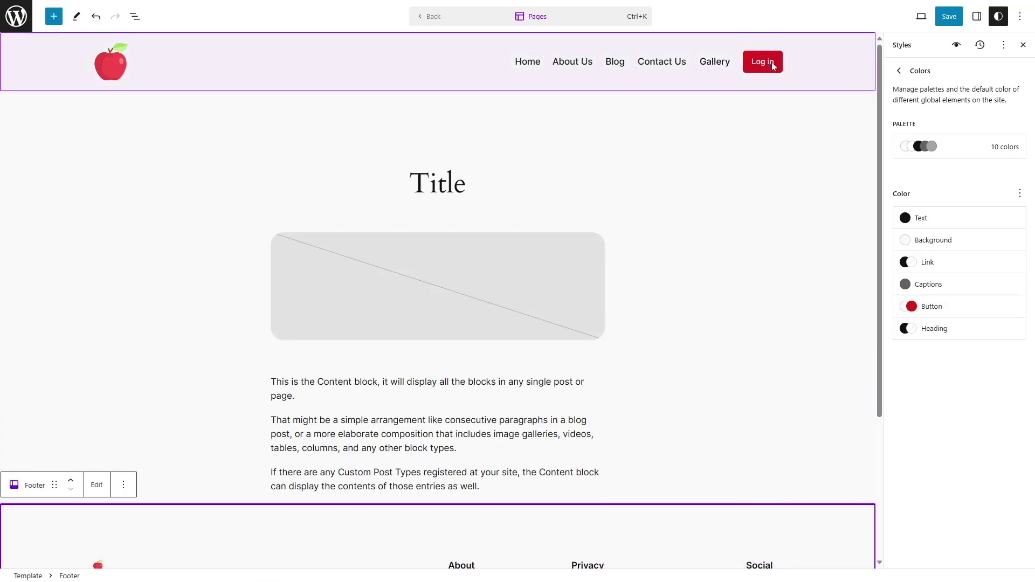
click(730, 45)
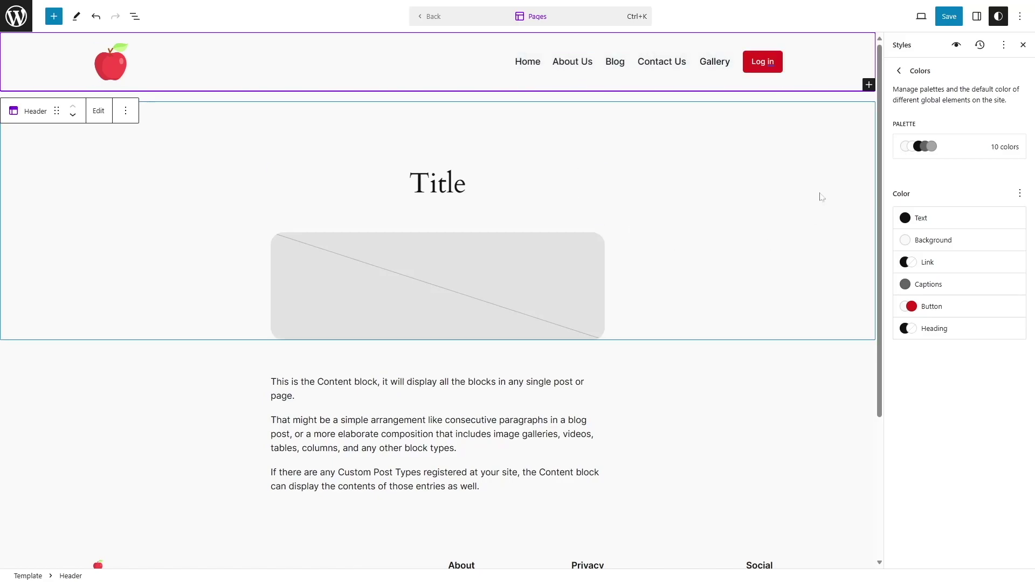
click(1024, 46)
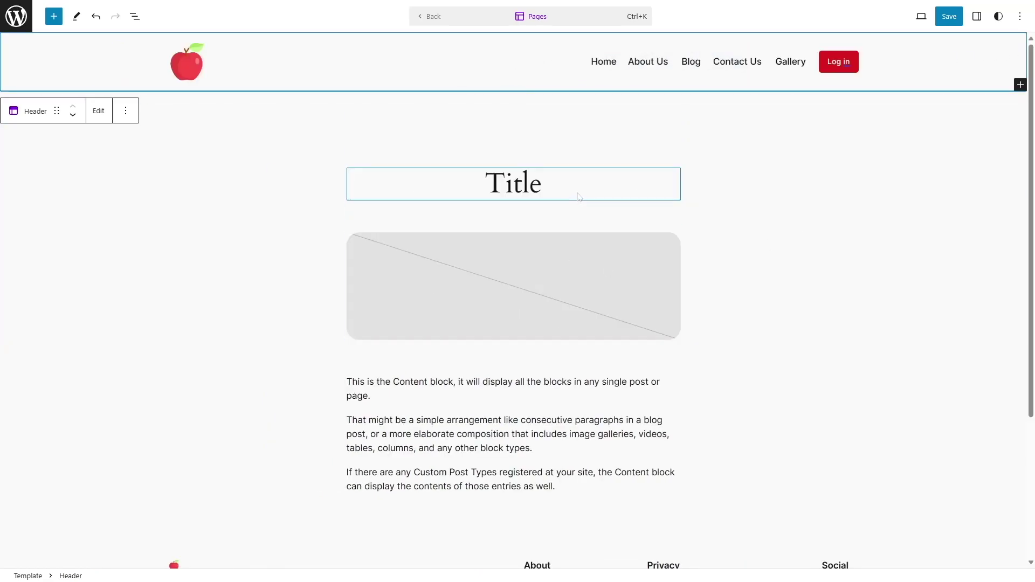
Examine the Site Logo and Site Title blocks in the footer.
scroll(811, 319, down, 4)
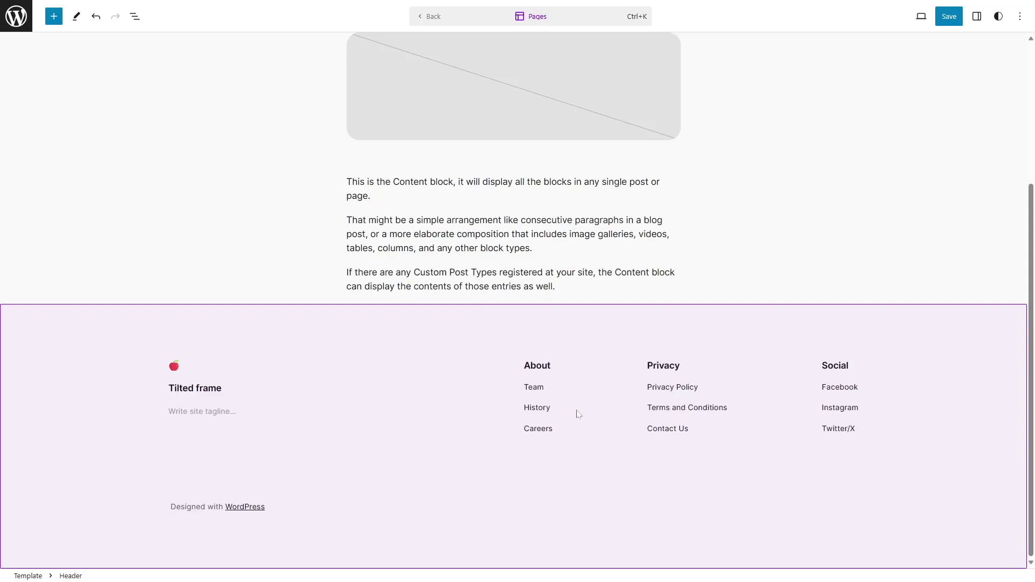
click(596, 346)
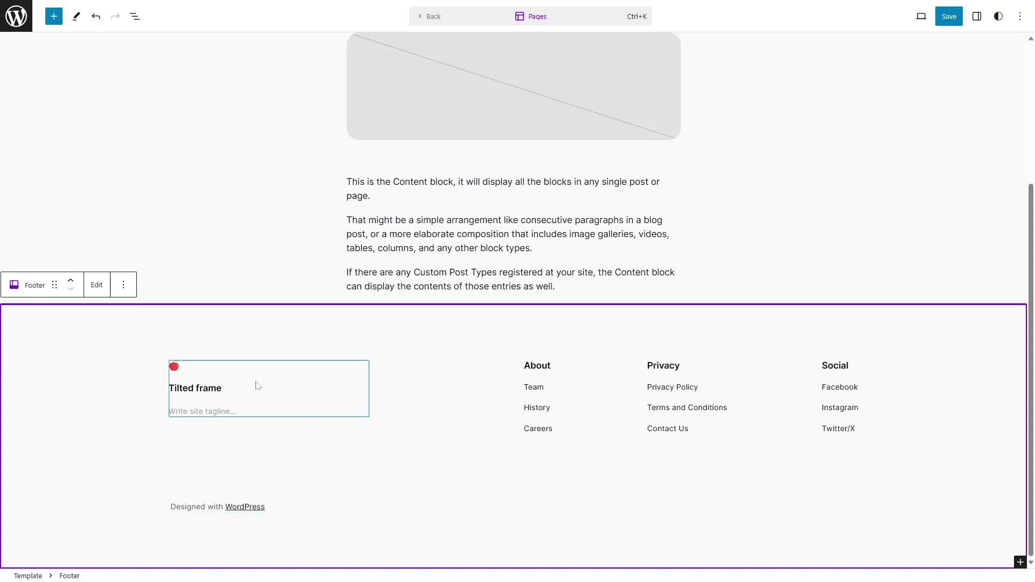
click(175, 367)
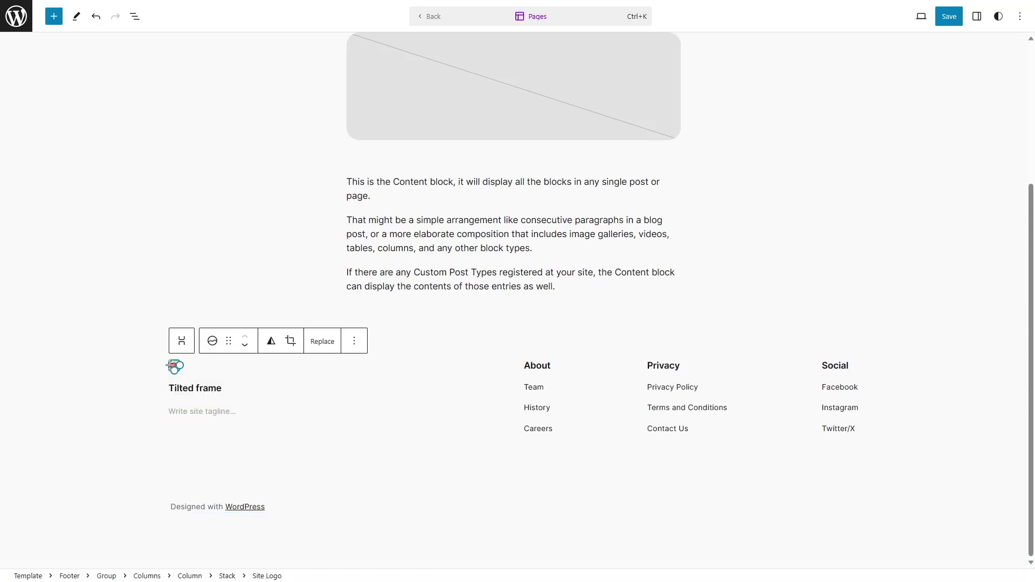
click(199, 388)
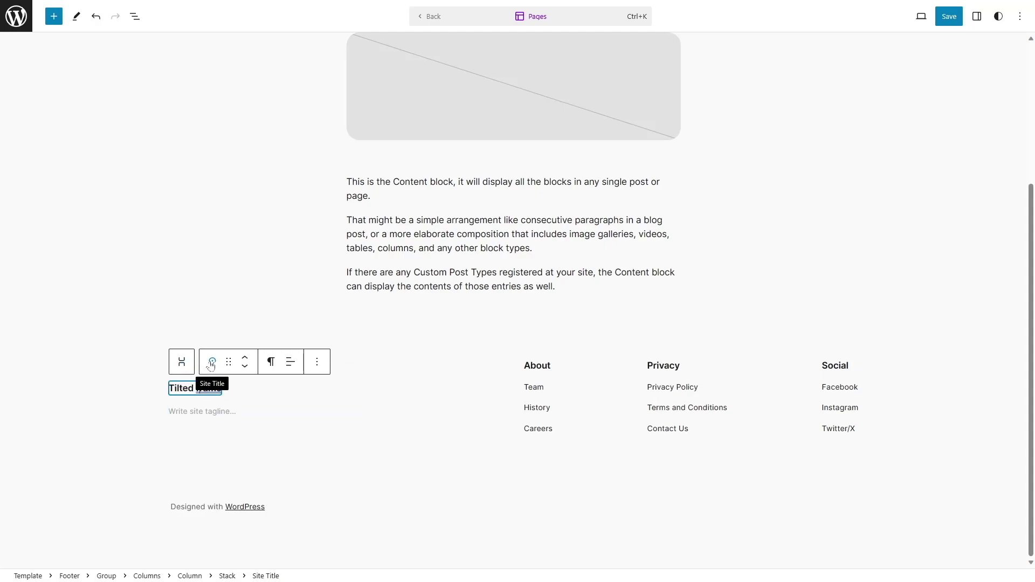
Search the block library for "site" to examine the Site Title and Site Logo blocks, and select the footer's tagline.
click(54, 25)
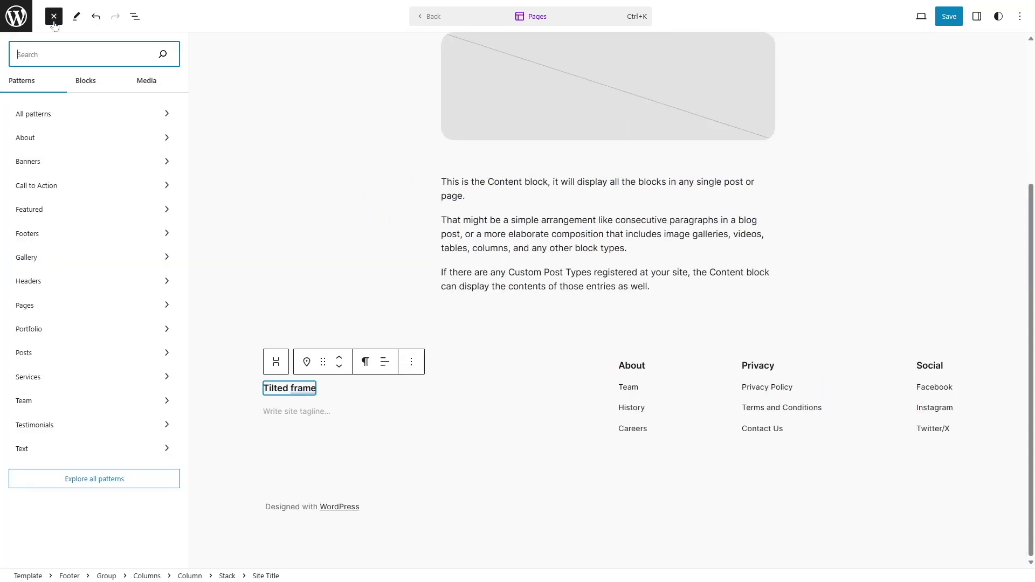
click(95, 79)
text(site)
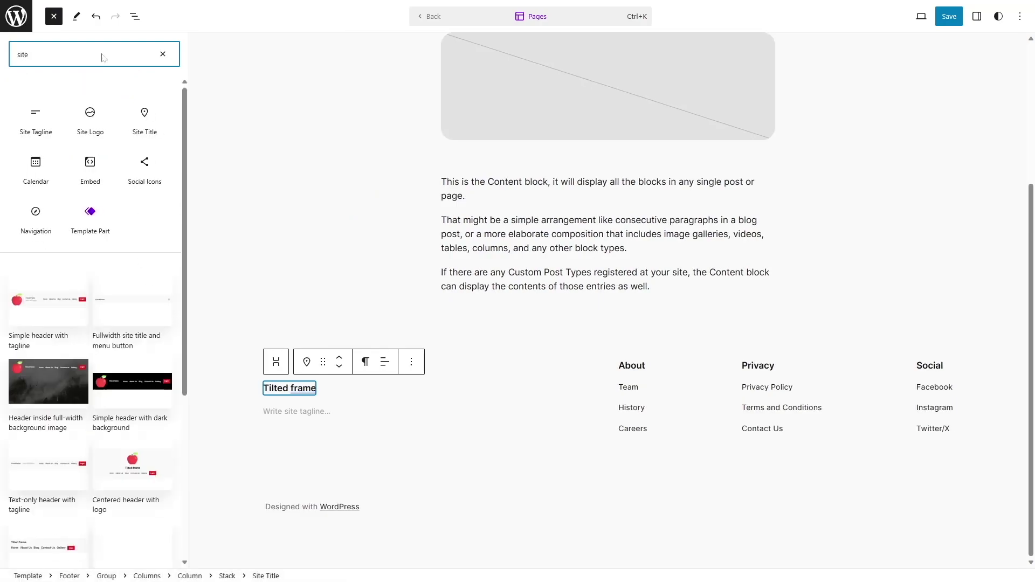
mouse_move(136, 140)
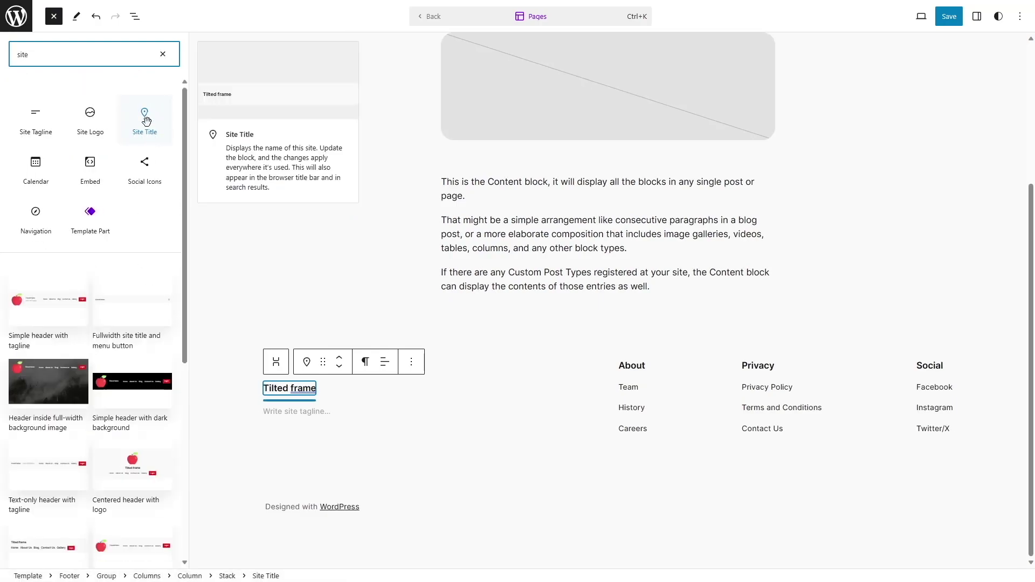
mouse_move(99, 134)
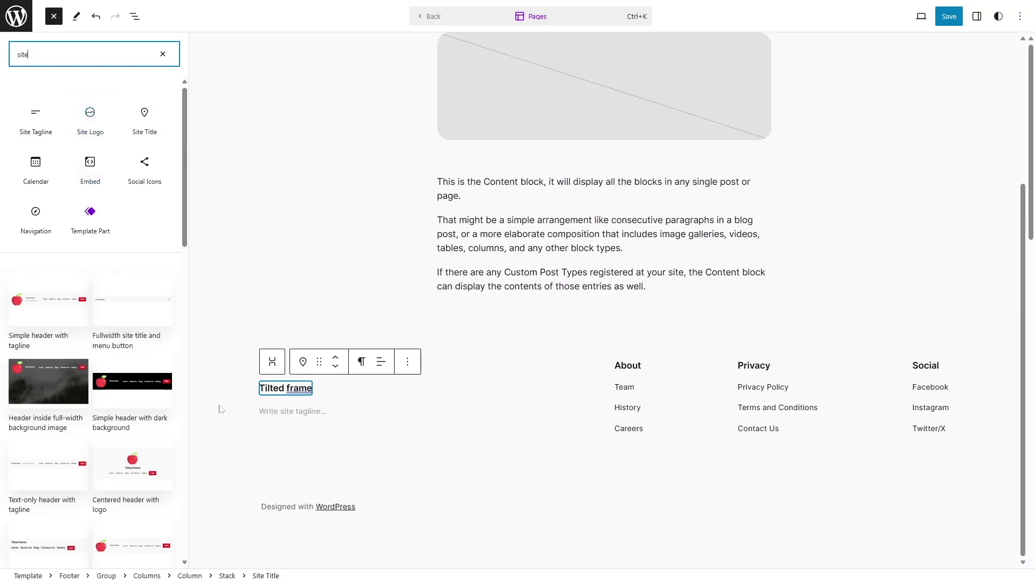
click(292, 415)
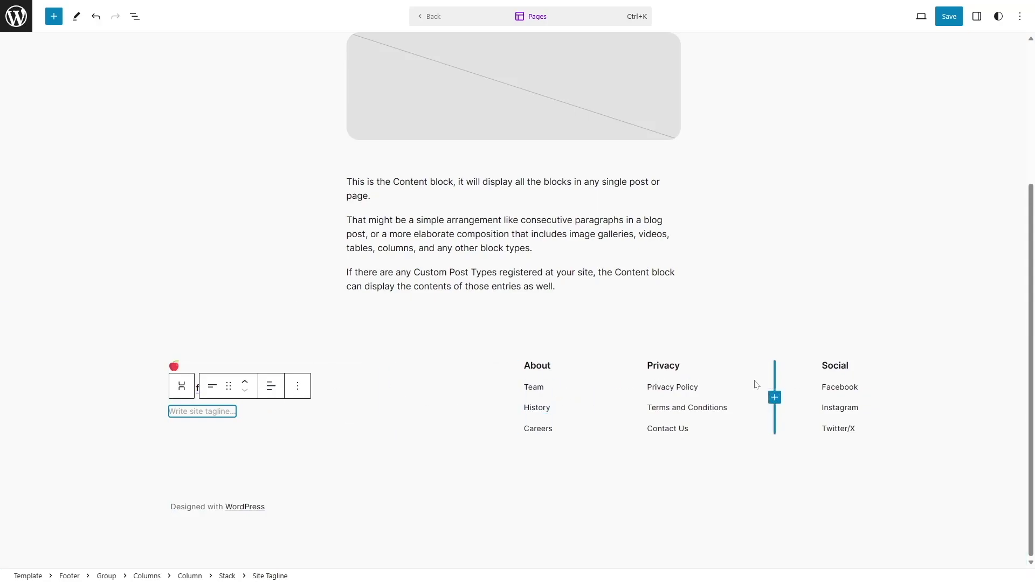
Examine the transform options for the Privacy link stack in the footer.
click(578, 398)
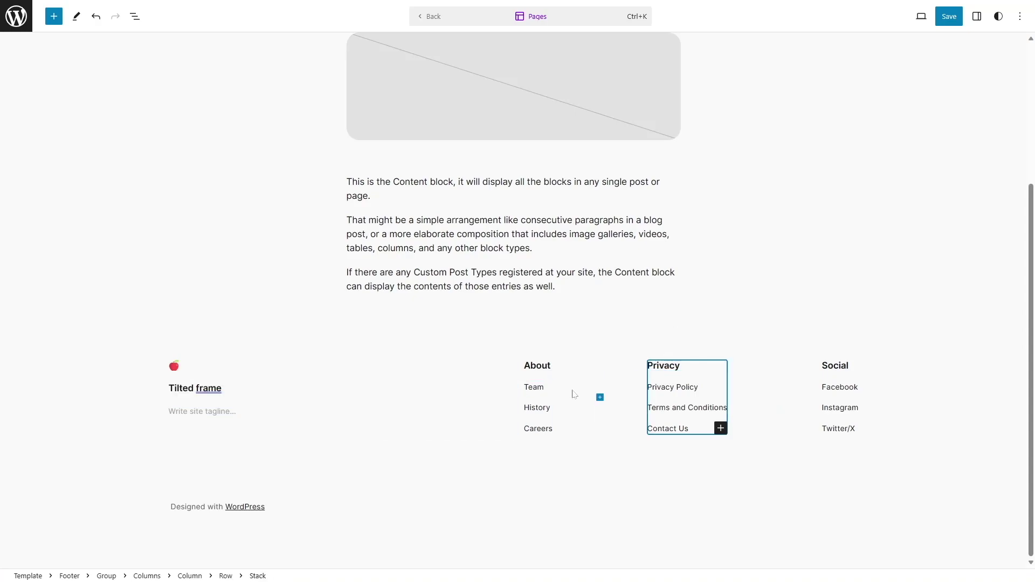
click(692, 342)
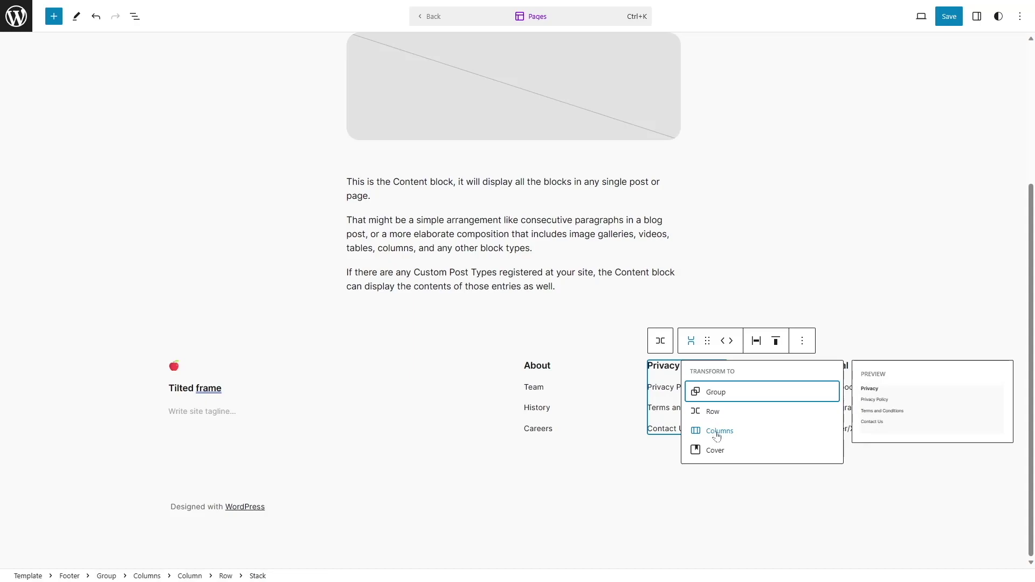
key(Escape)
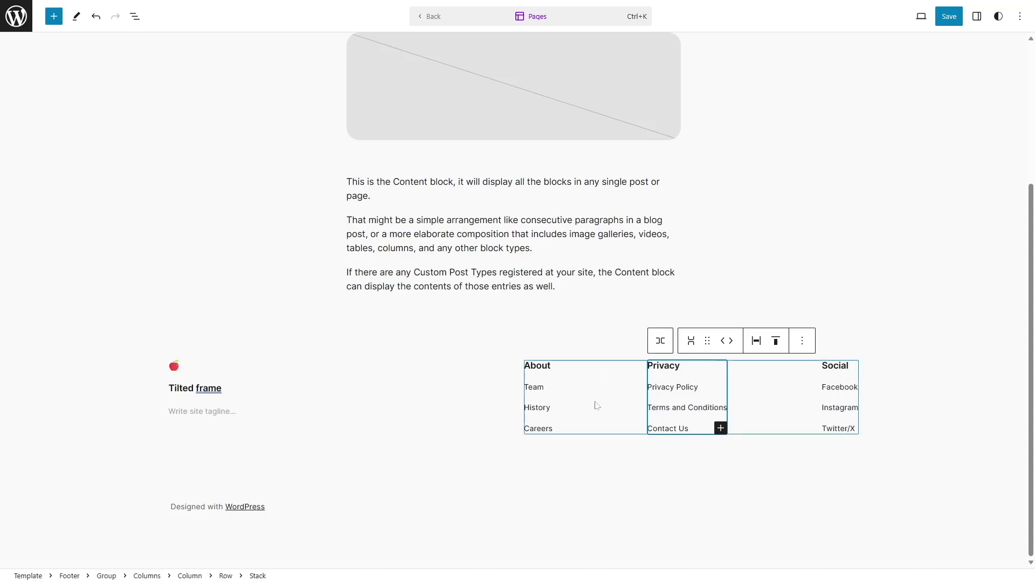
Insert a Columns block with the 33 / 33 / 33 variation above the footer's "Designed with WordPress" line.
click(54, 16)
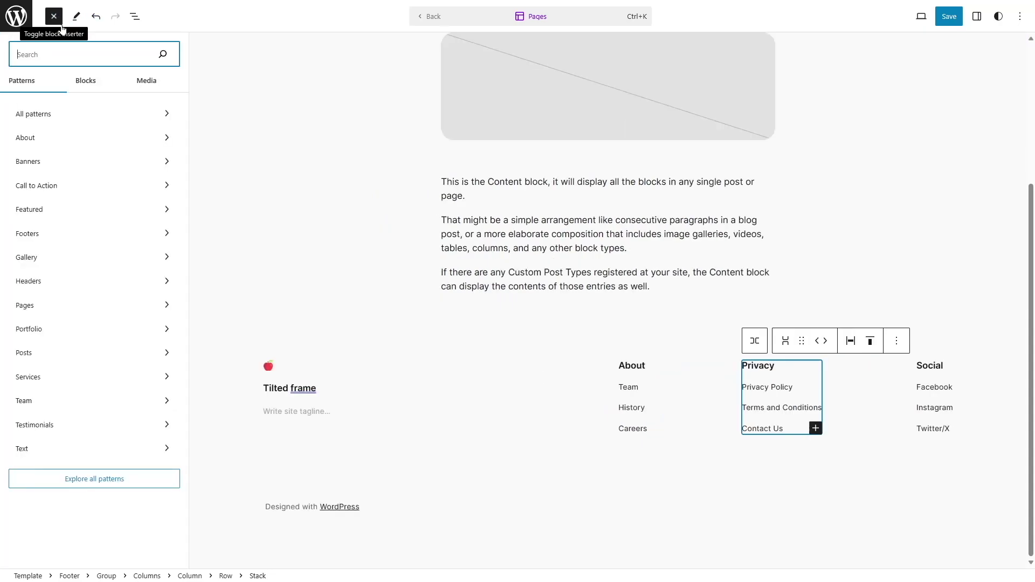
click(85, 84)
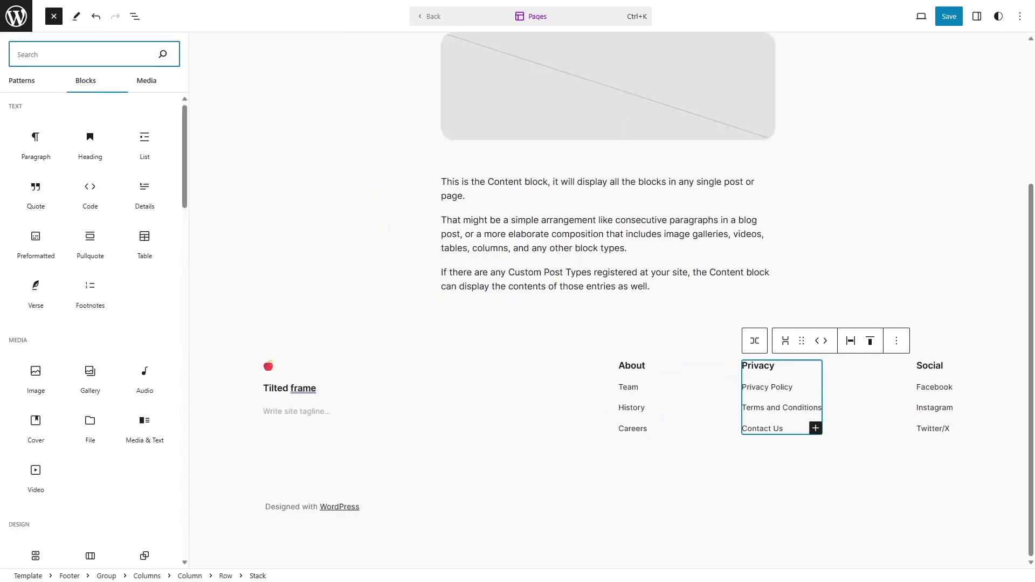
text(colu)
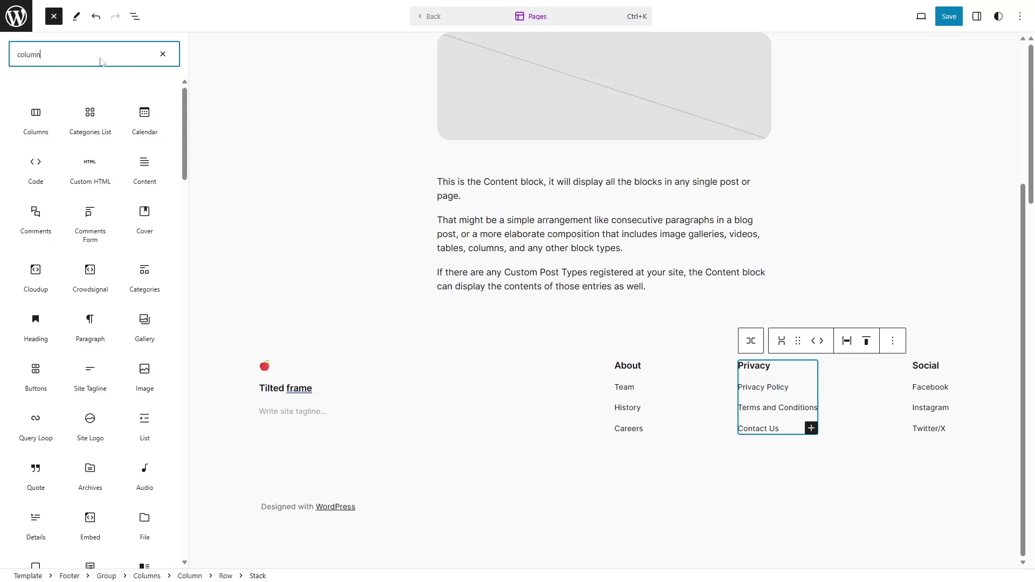
text(mn)
mouse_move(24, 133)
drag(25, 135, 532, 471)
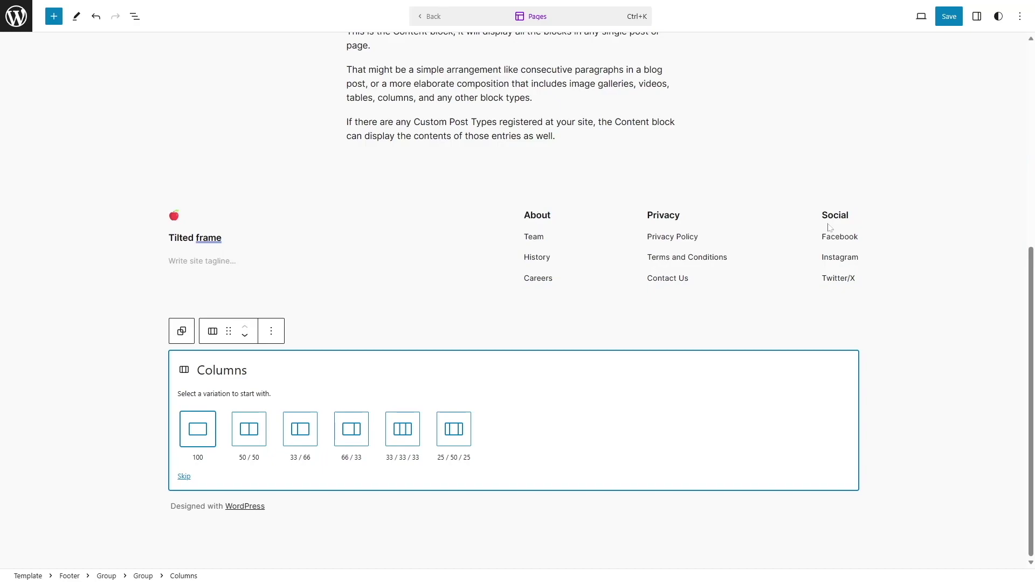
click(403, 435)
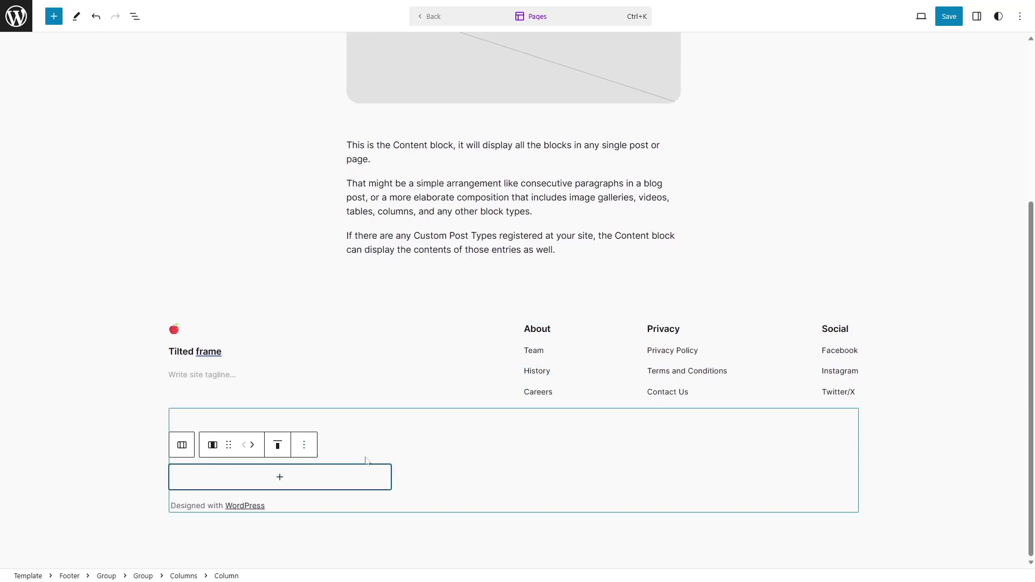
Remove the newly added three-column layout from the footer, restoring its original structure.
click(408, 452)
click(297, 389)
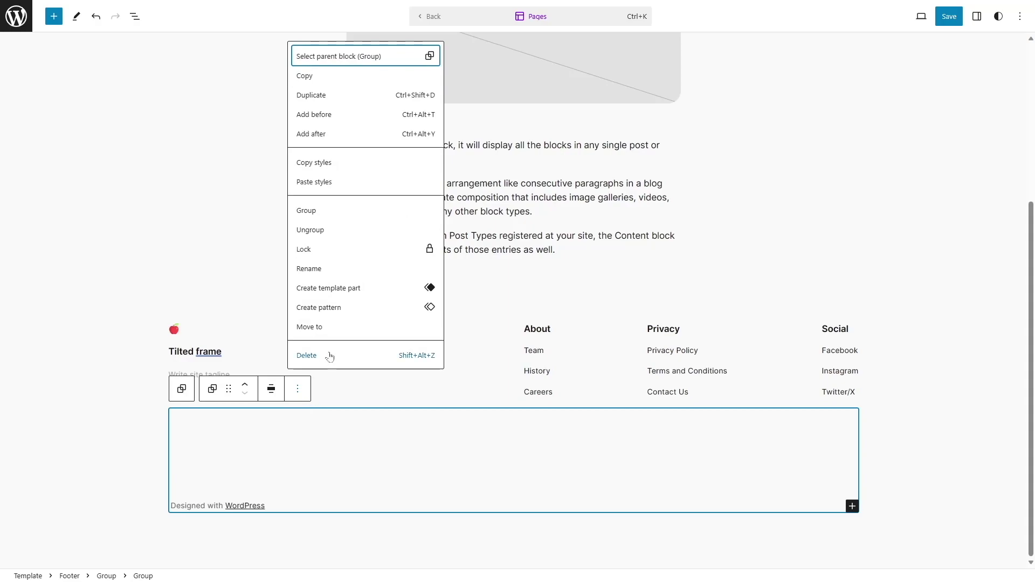
click(306, 356)
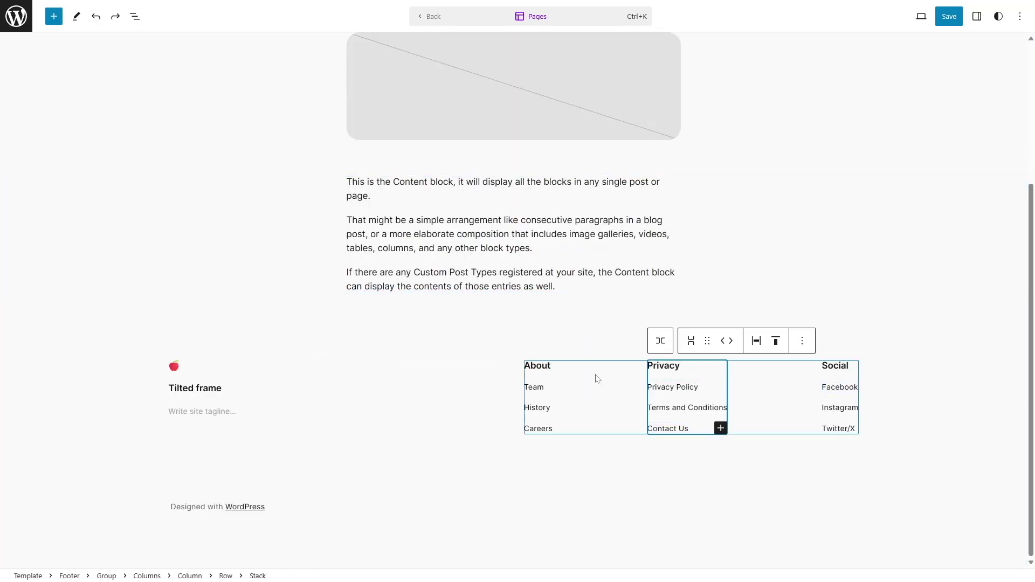
Add a heading reading "Gallery" to the footer and move it into the empty column before the About list.
click(598, 394)
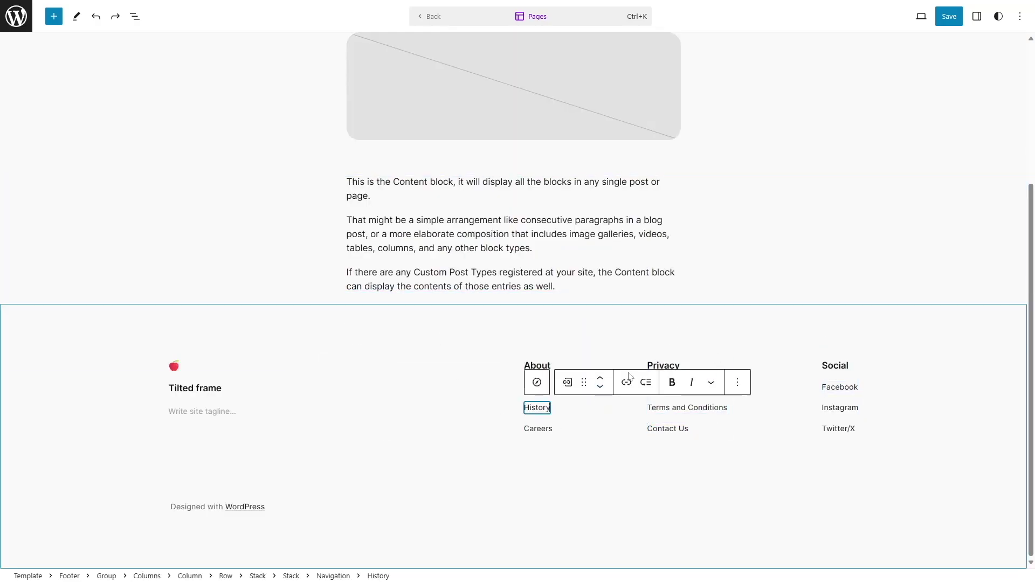
click(835, 366)
mouse_move(596, 403)
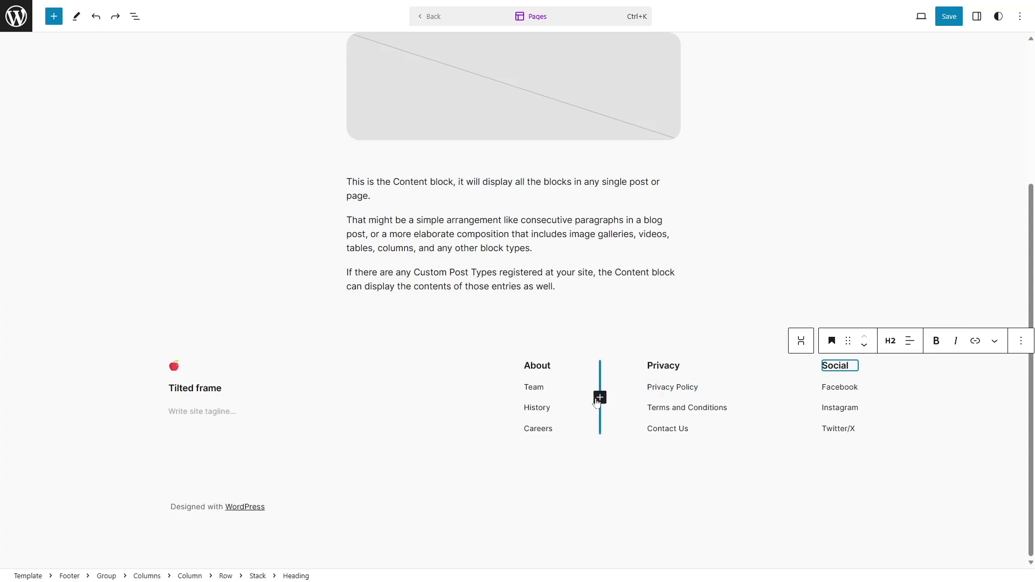
click(601, 398)
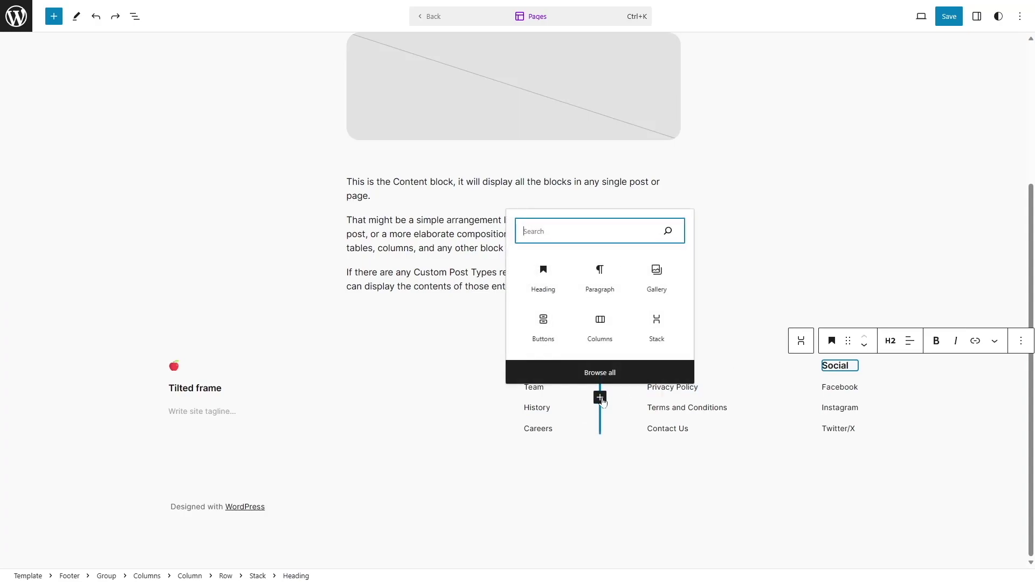
click(543, 277)
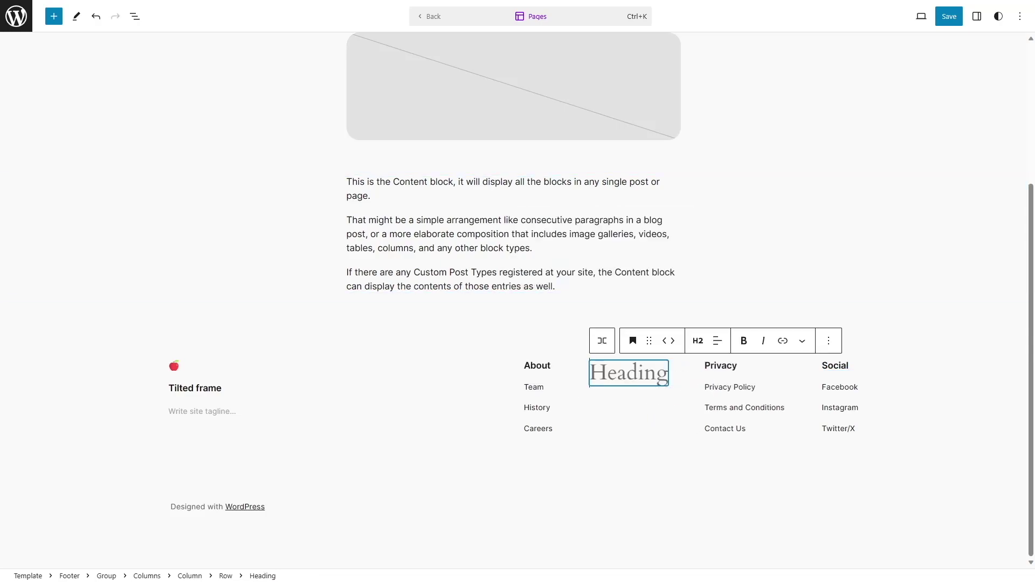
text(Gallery)
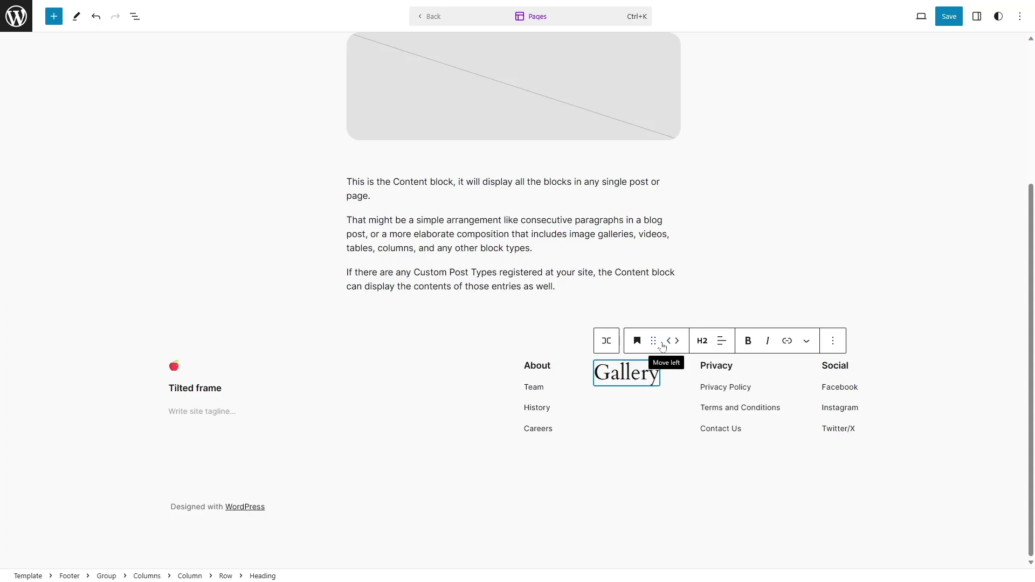
drag(658, 343, 493, 368)
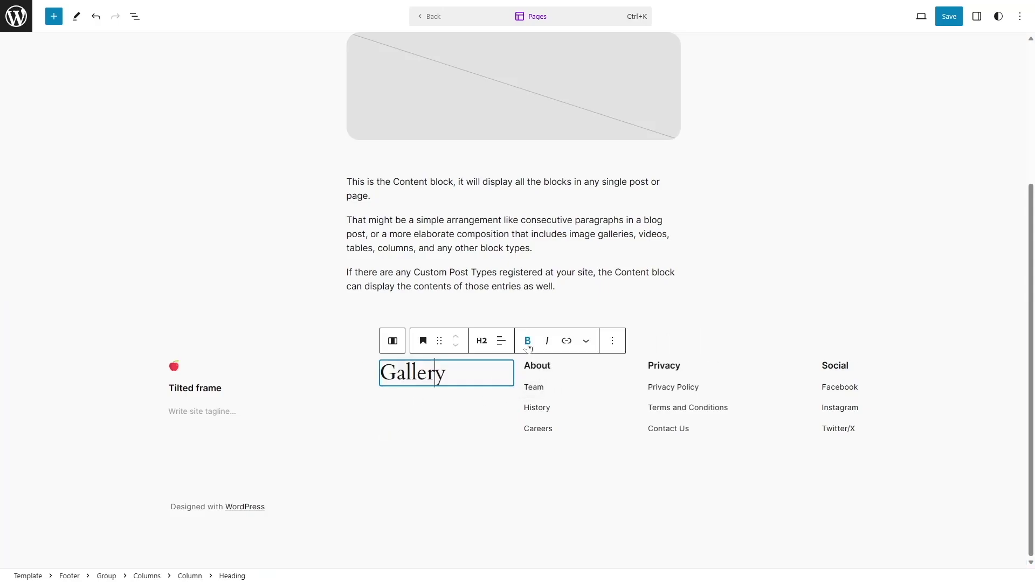
key(ctrl+a)
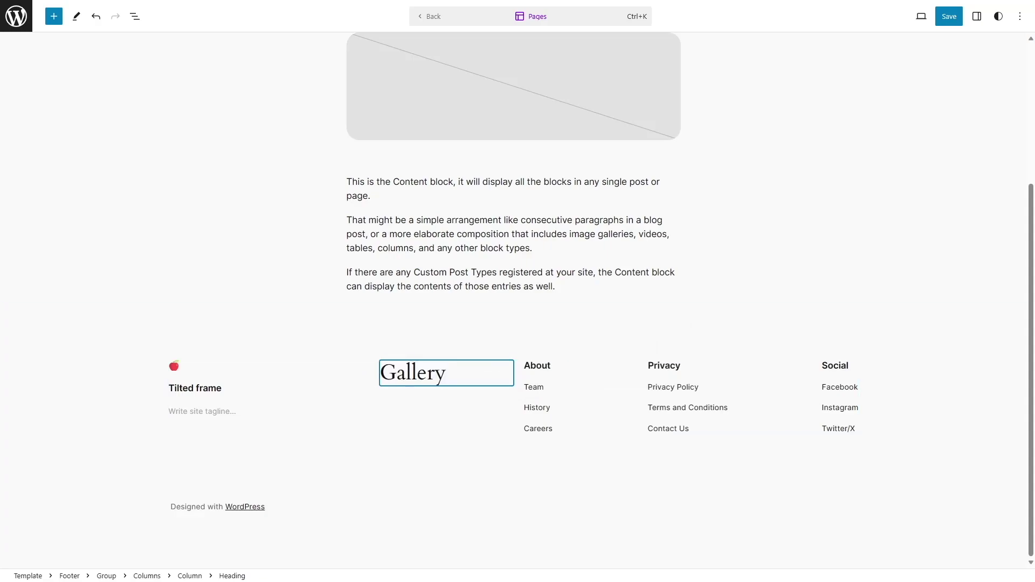
Set the site-wide H2 heading size to Medium in the typography styles.
click(999, 16)
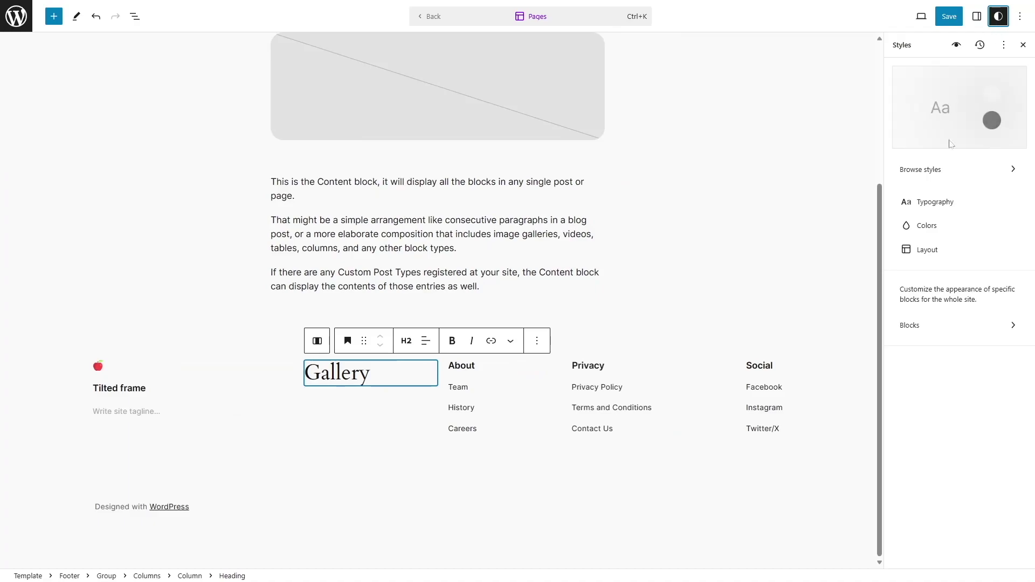
click(929, 203)
click(925, 200)
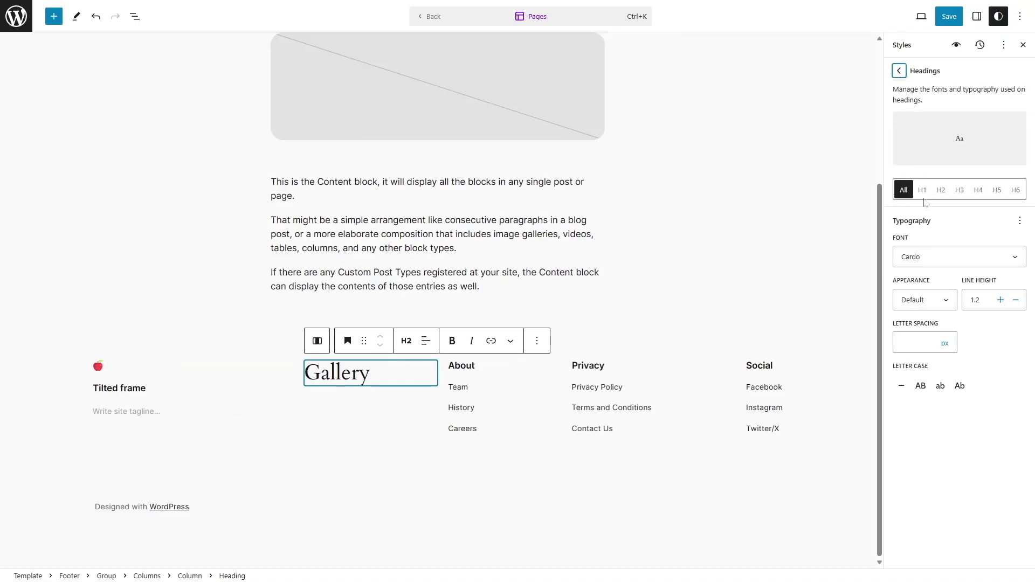
click(923, 190)
click(941, 190)
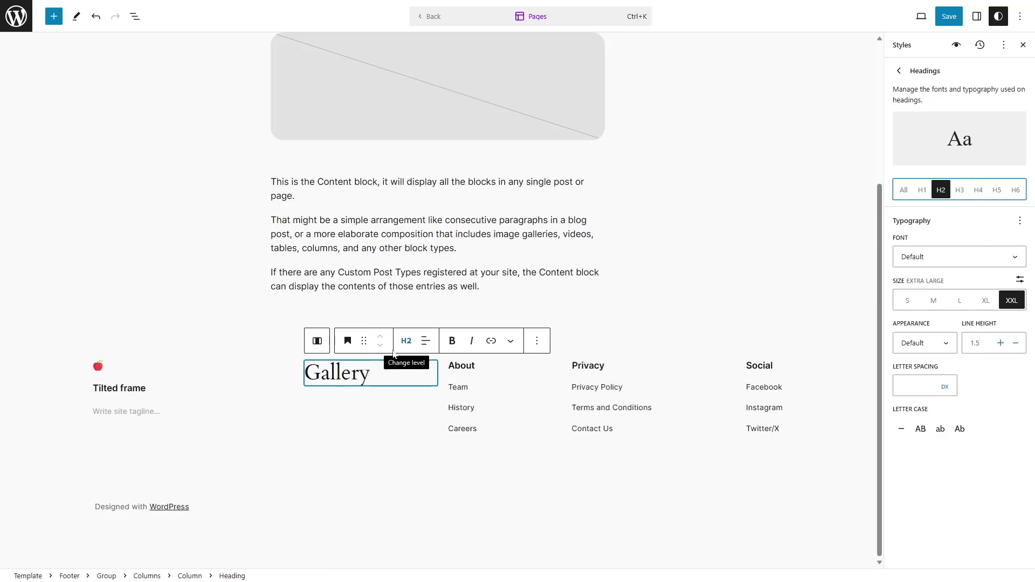
click(937, 305)
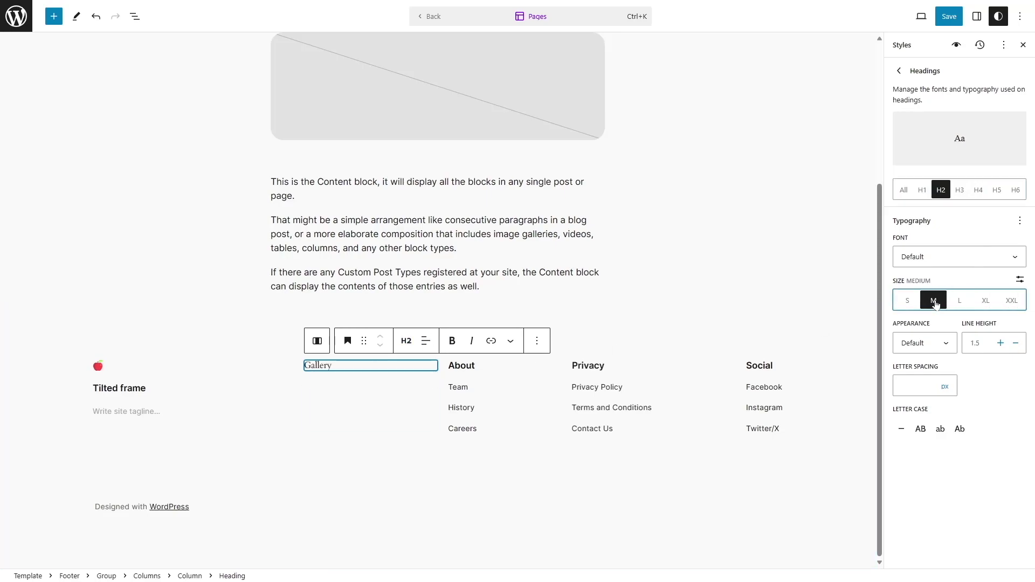
click(960, 308)
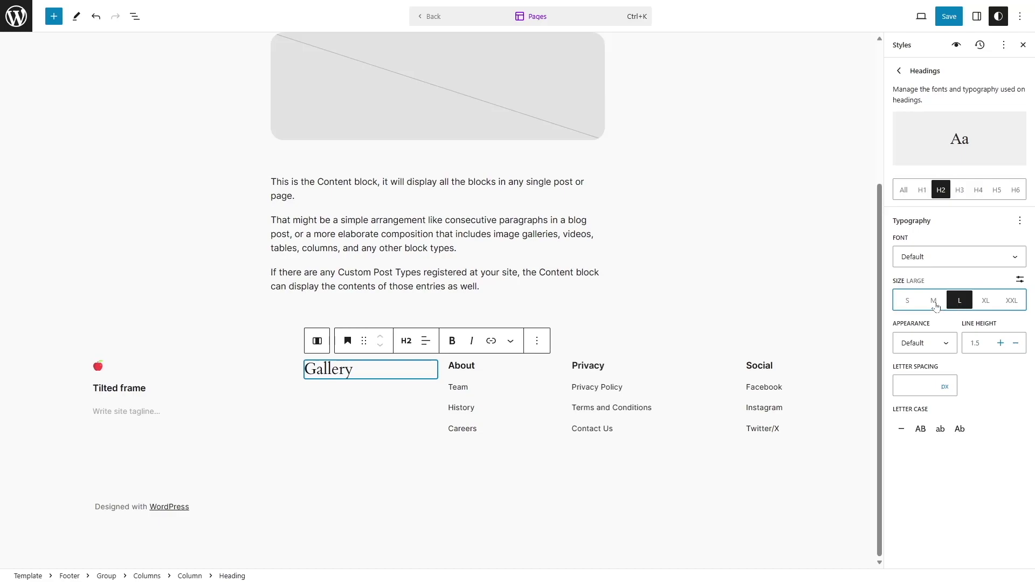
click(935, 301)
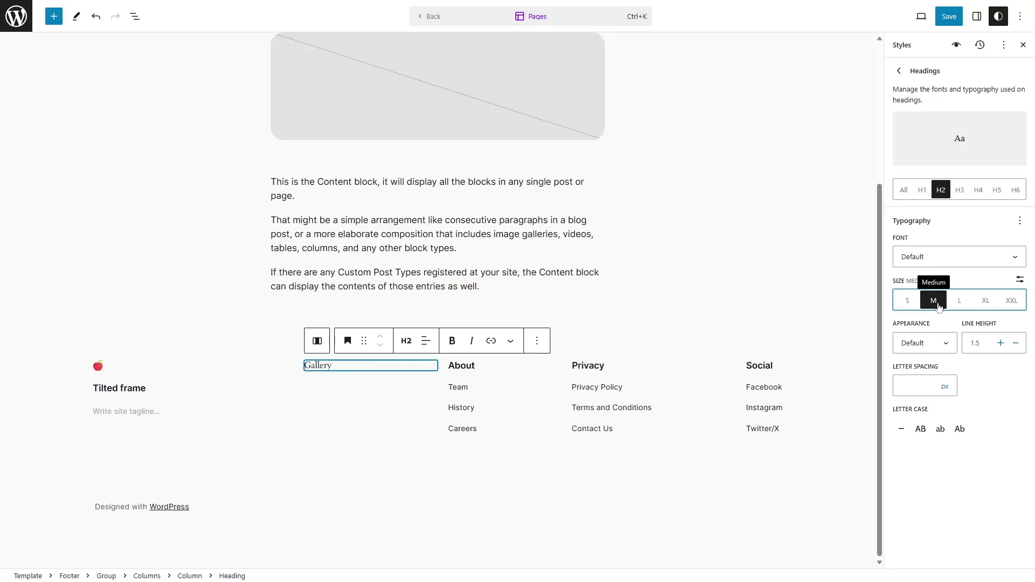
Try the Inter, Cardo, System Sans-serif and System Serif fonts for H2 headings and settle on Inter.
click(974, 266)
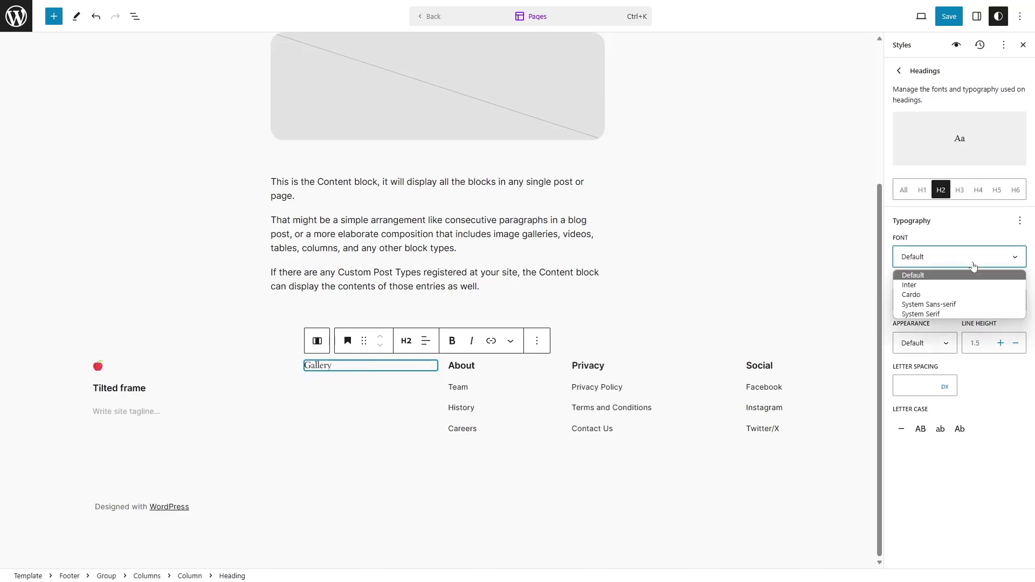
click(945, 286)
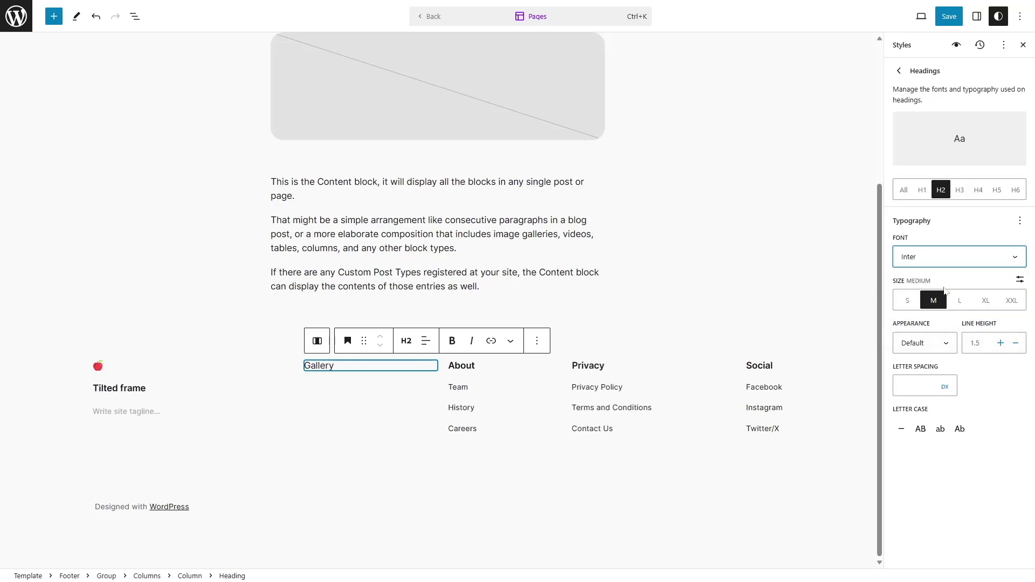
click(946, 258)
click(946, 296)
click(943, 259)
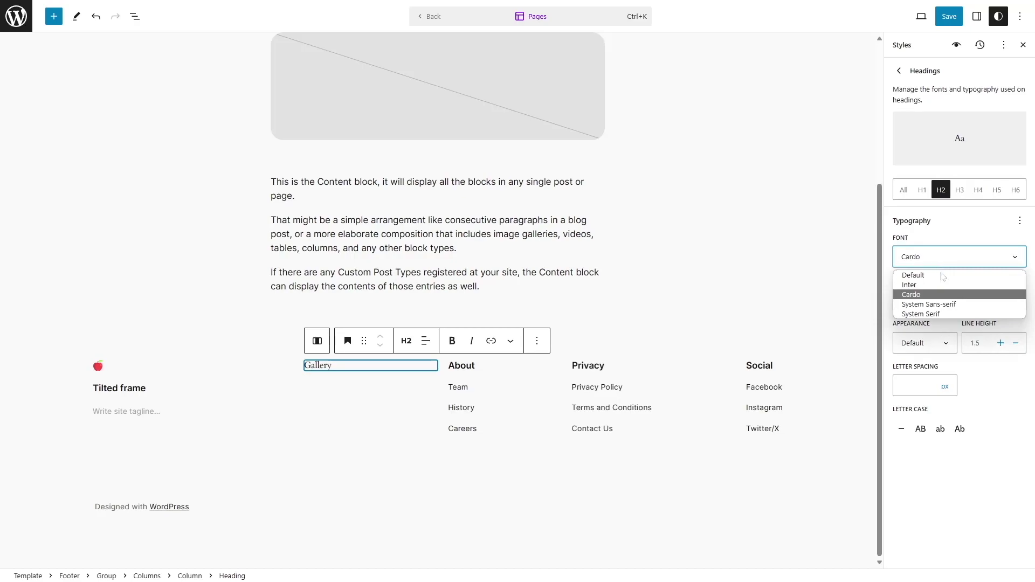
click(948, 304)
click(951, 259)
click(936, 314)
click(938, 260)
click(917, 285)
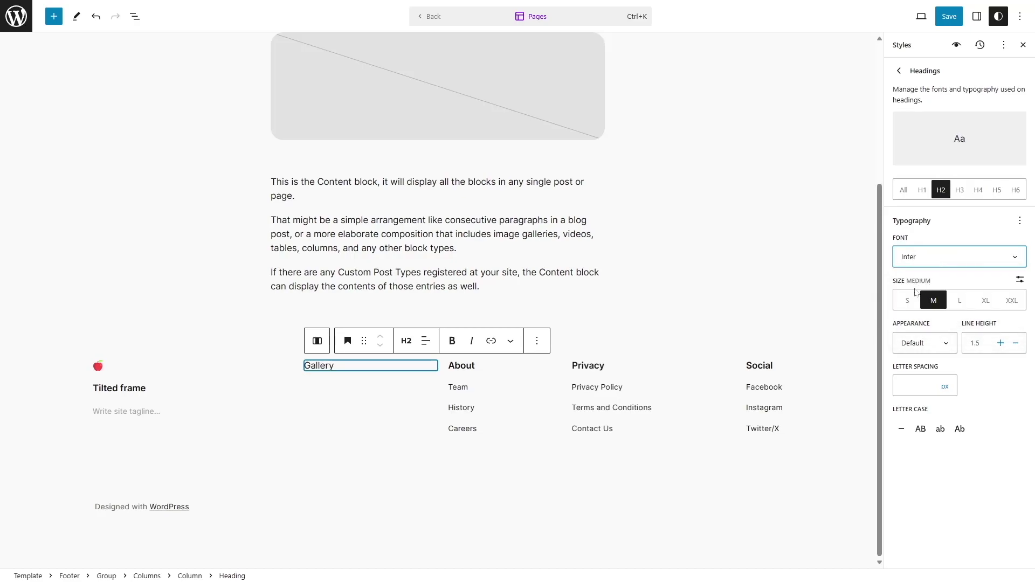
Make the footer's Gallery heading text bold.
click(334, 365)
key(ctrl+a)
click(452, 341)
Insert a Gallery block under the Gallery heading with the lake boat, autumn park and agency office images from the Media Library.
click(374, 385)
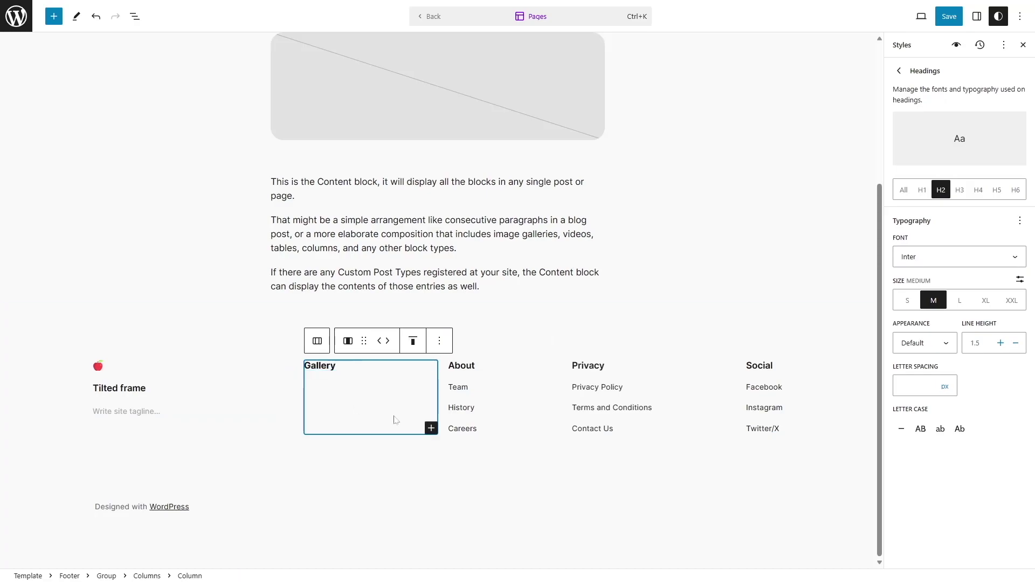
click(431, 430)
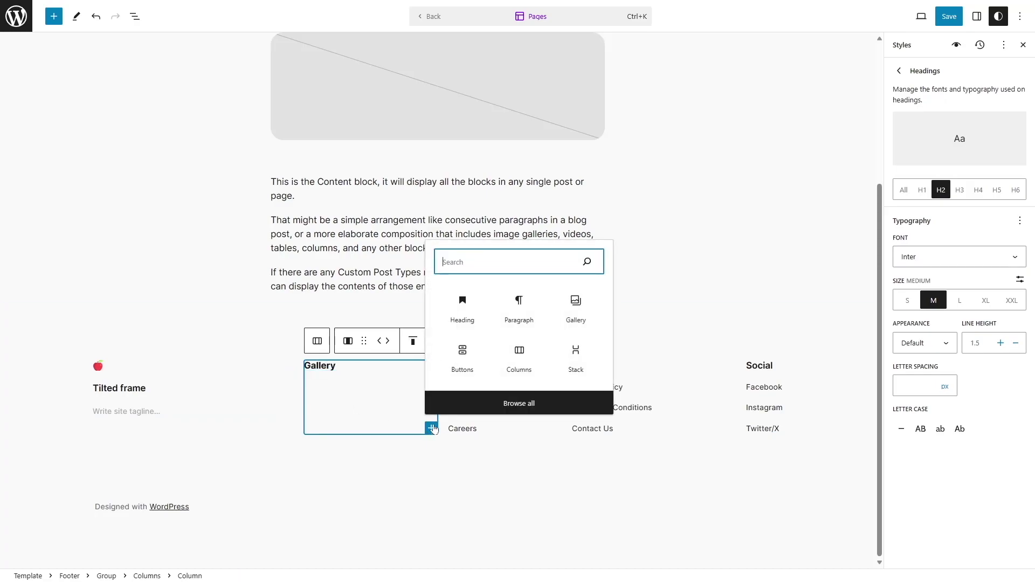
click(574, 310)
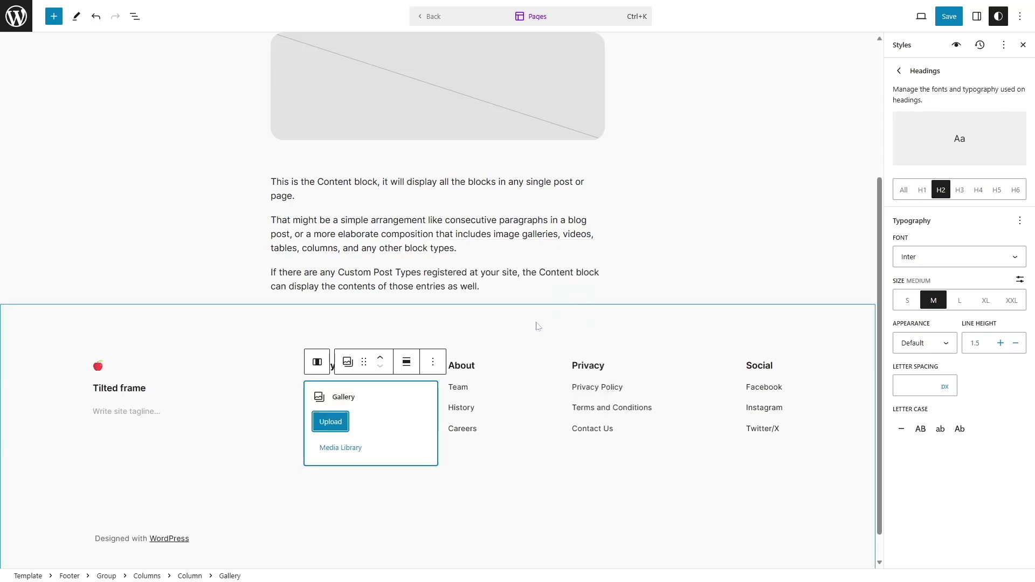
click(340, 455)
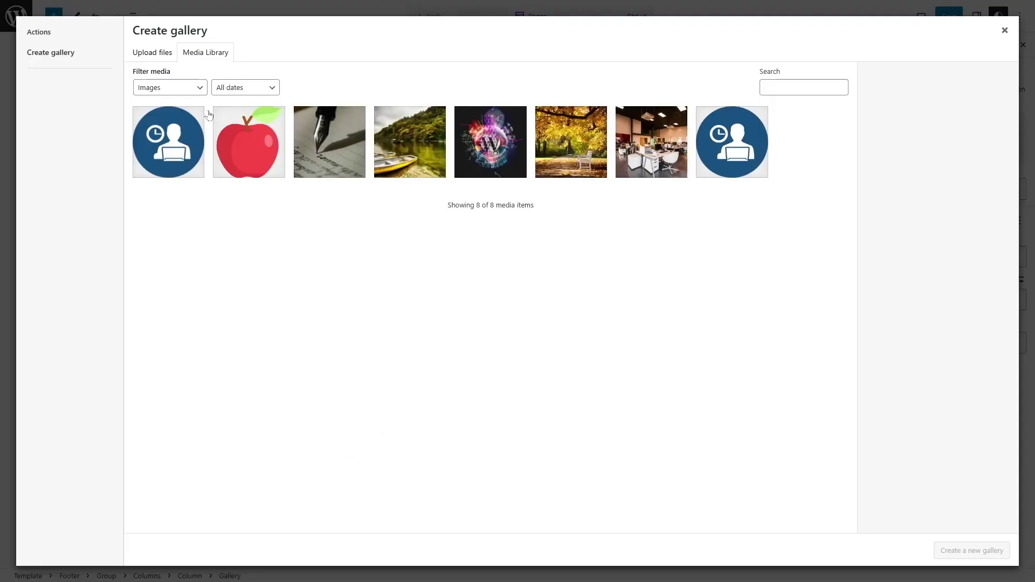
click(409, 149)
click(579, 146)
click(651, 148)
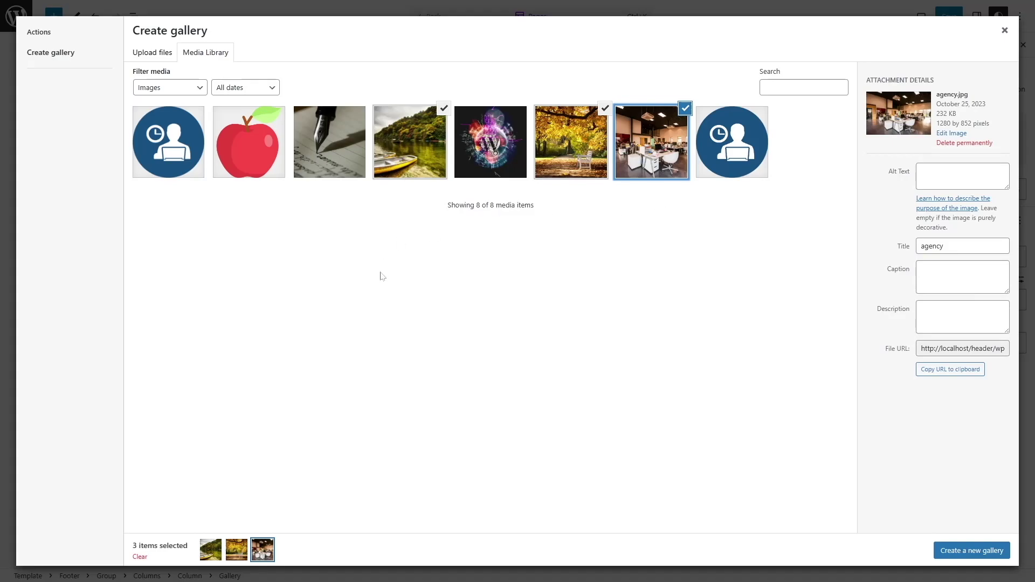
click(951, 551)
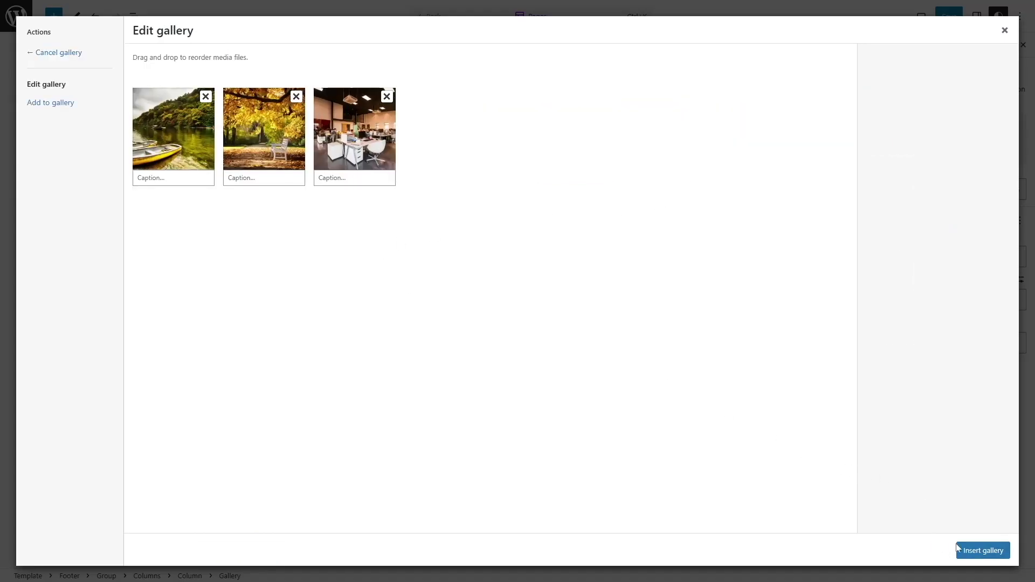
click(957, 548)
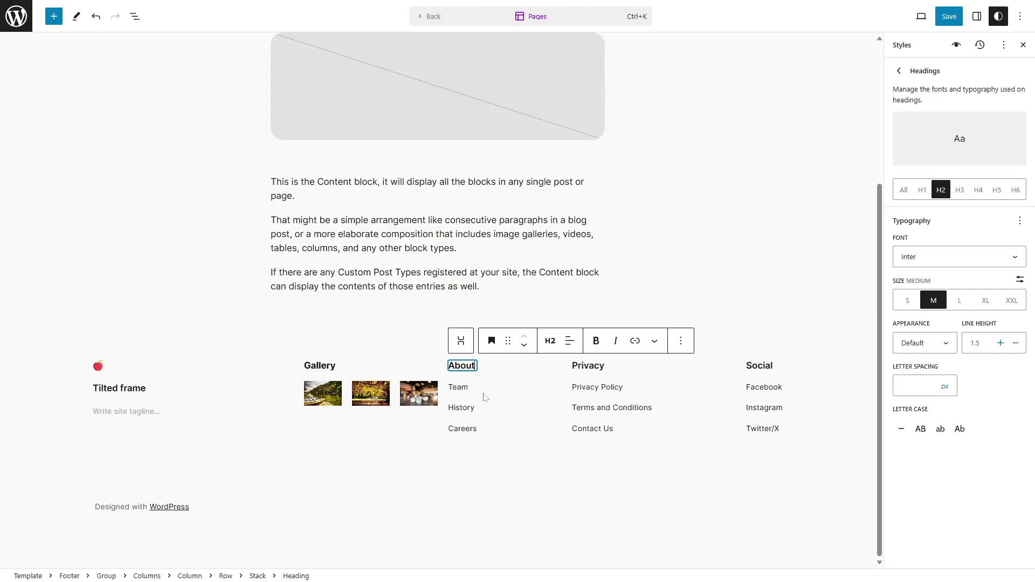
Examine the Facebook link's text and URL settings in the Social list, cancel the edit, and select the Terms and Conditions link.
click(766, 371)
click(766, 386)
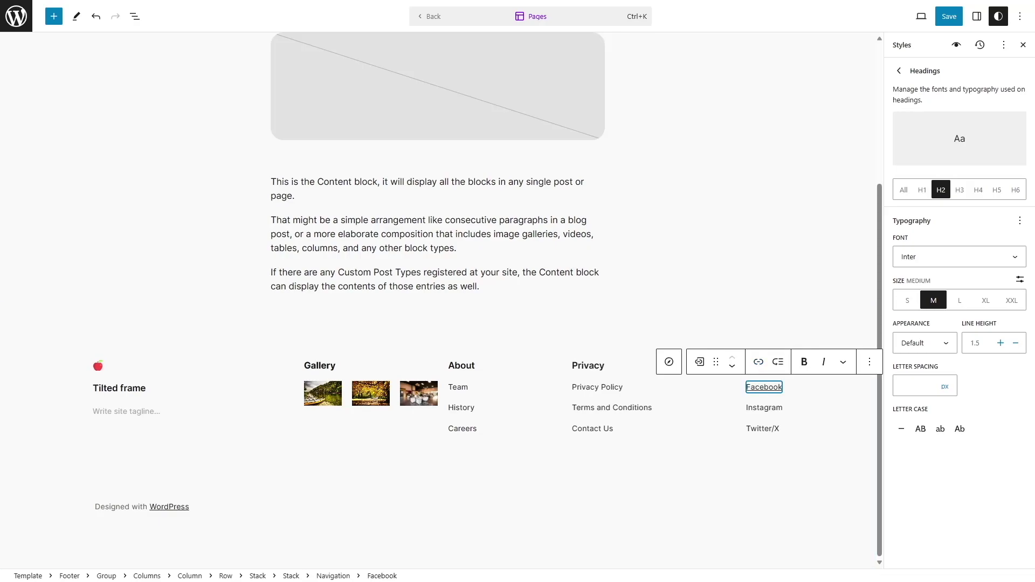
click(761, 386)
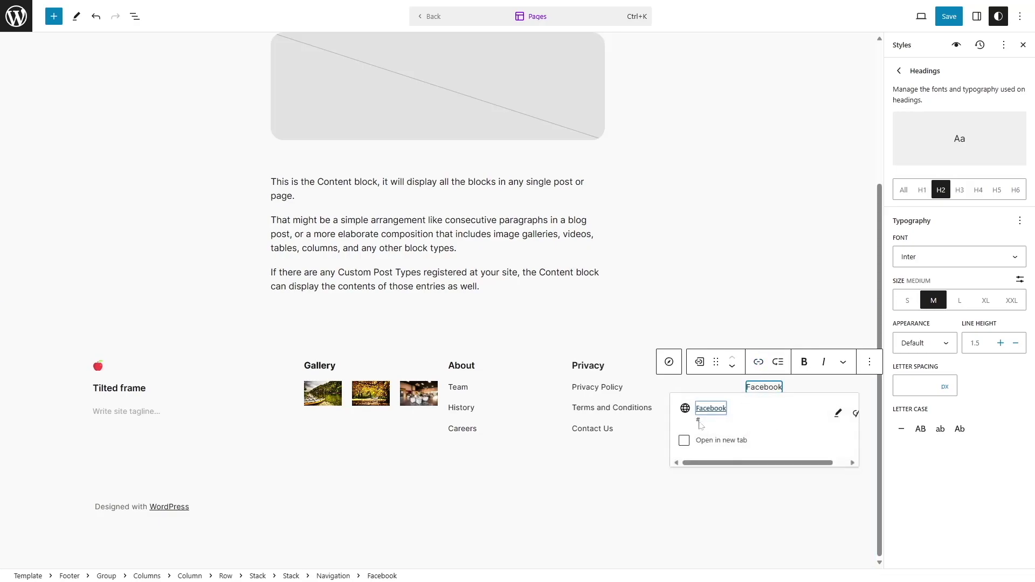
click(837, 413)
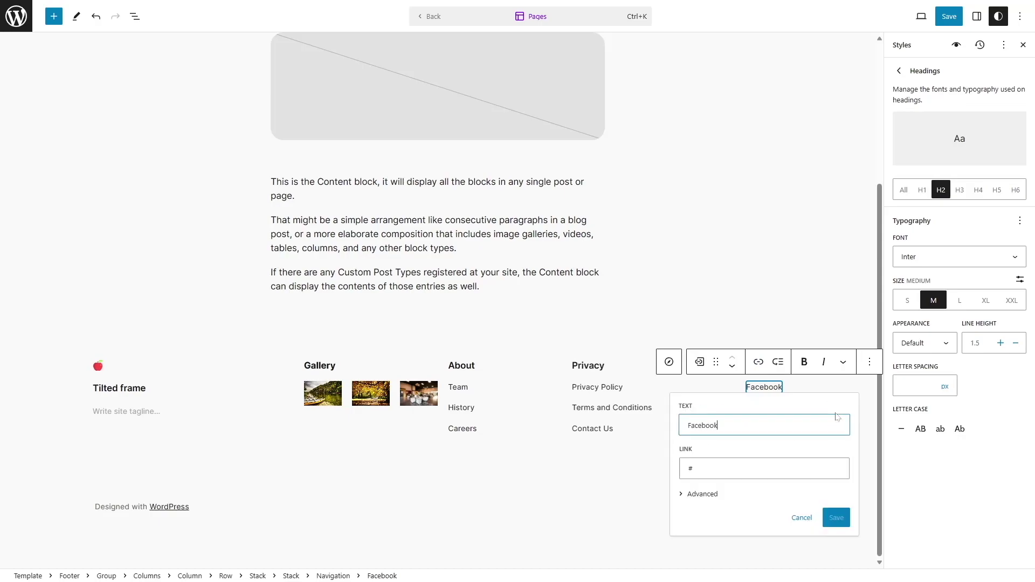
key(Tab)
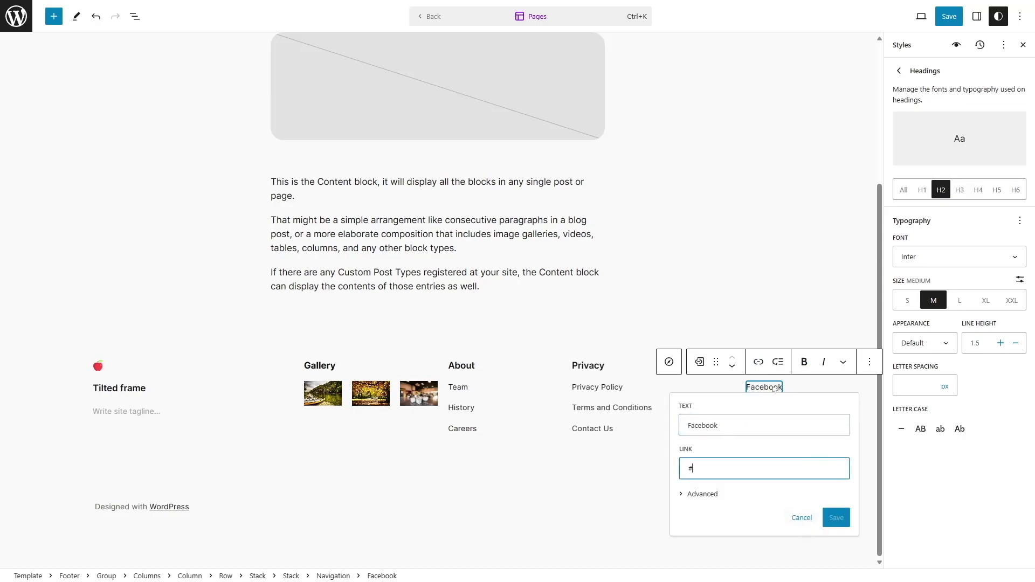
click(802, 518)
click(612, 408)
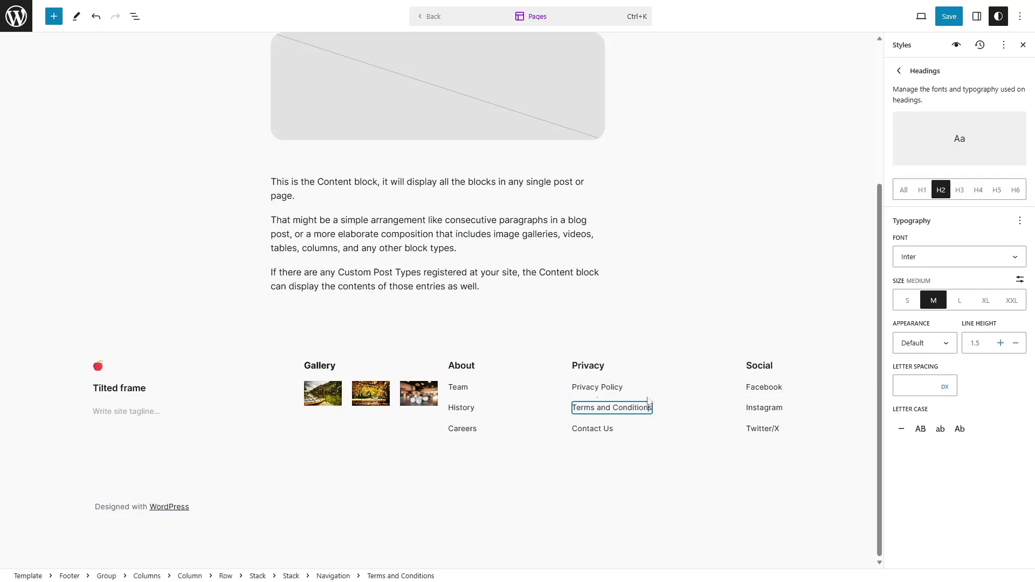